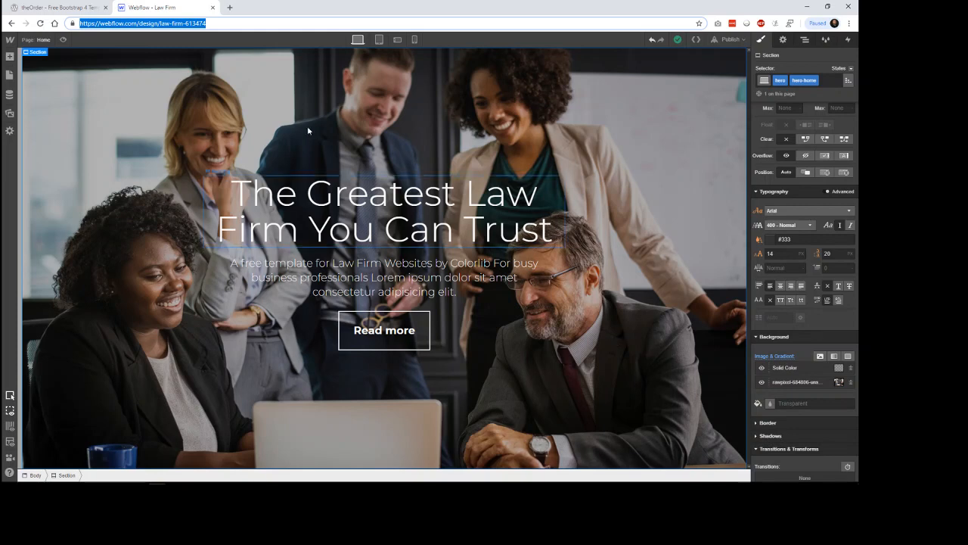
Preview the law firm home page and compare it with the theOrder reference site's header and hero area
click(62, 40)
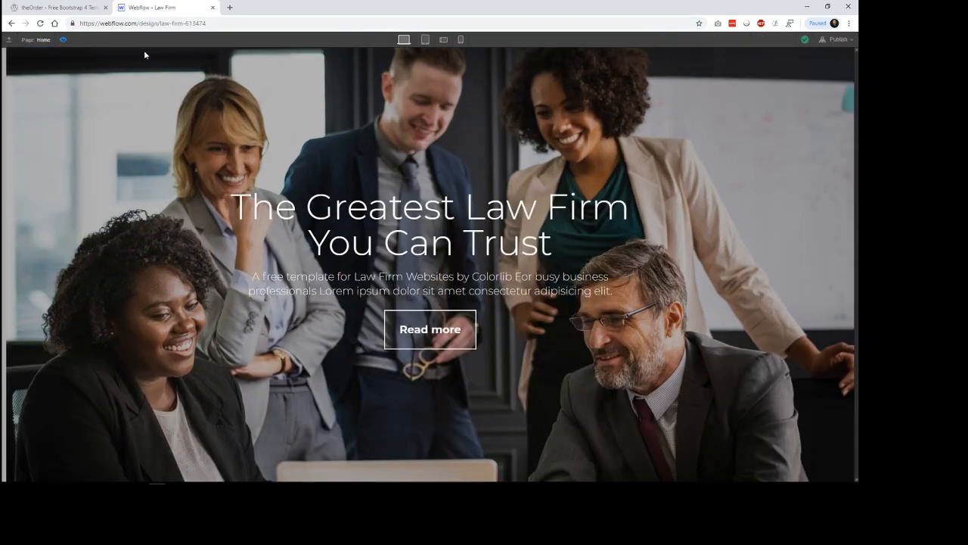
click(63, 41)
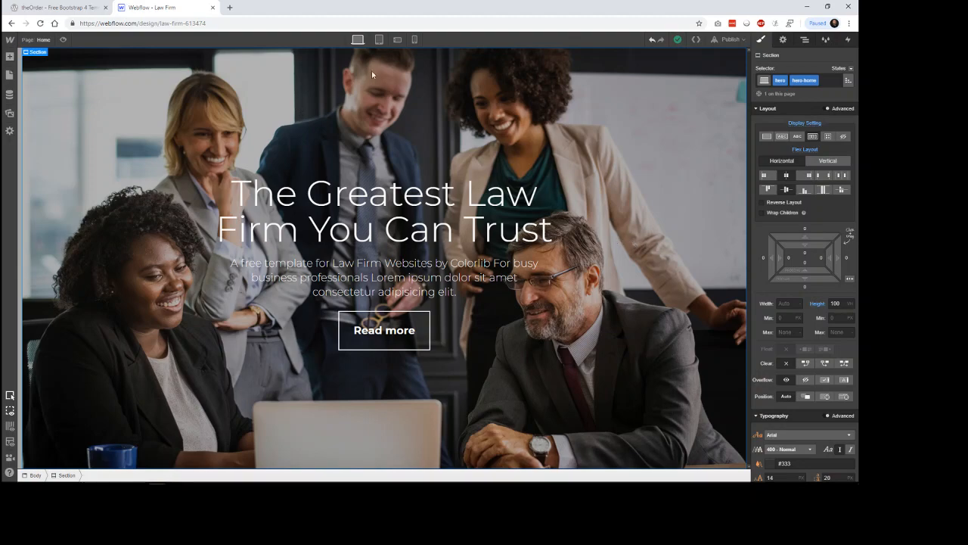
click(57, 8)
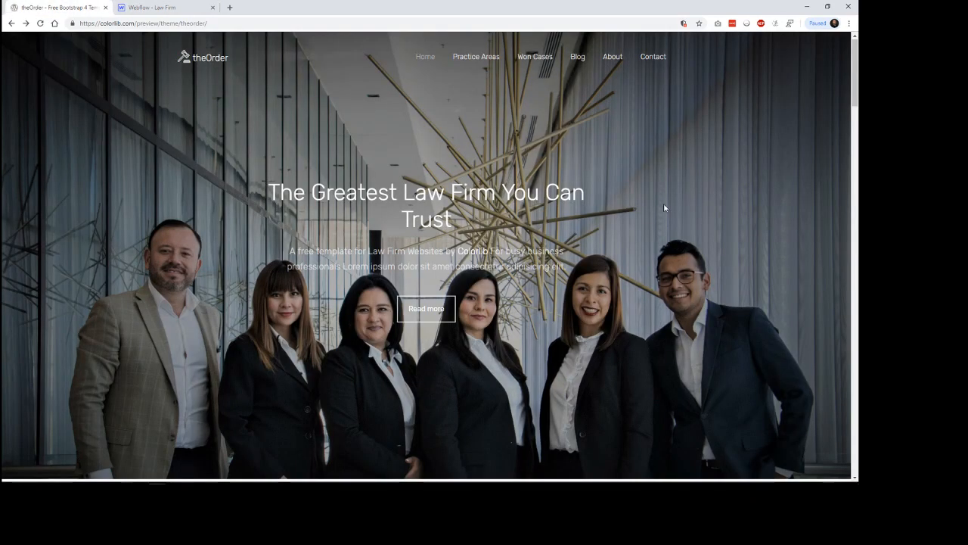
scroll(724, 220, down, 3)
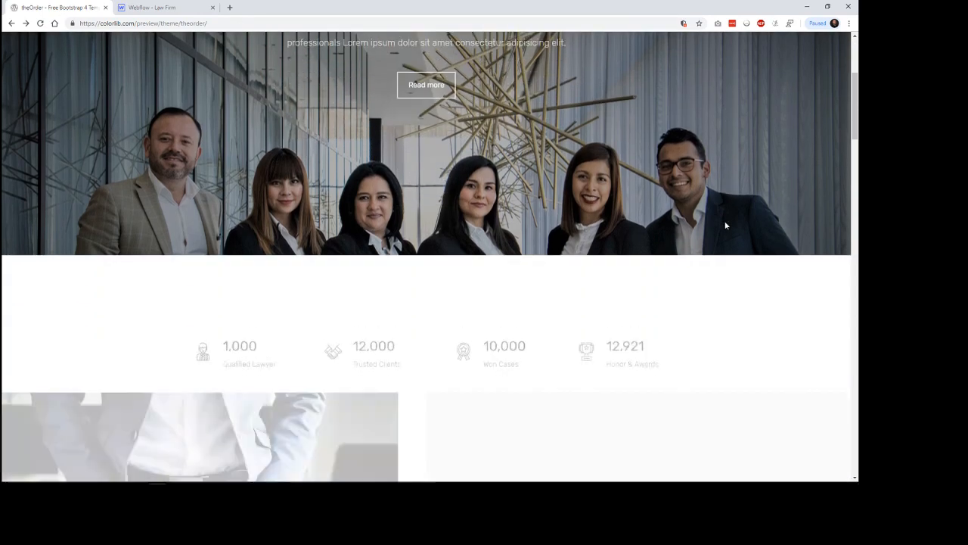
scroll(724, 220, up, 3)
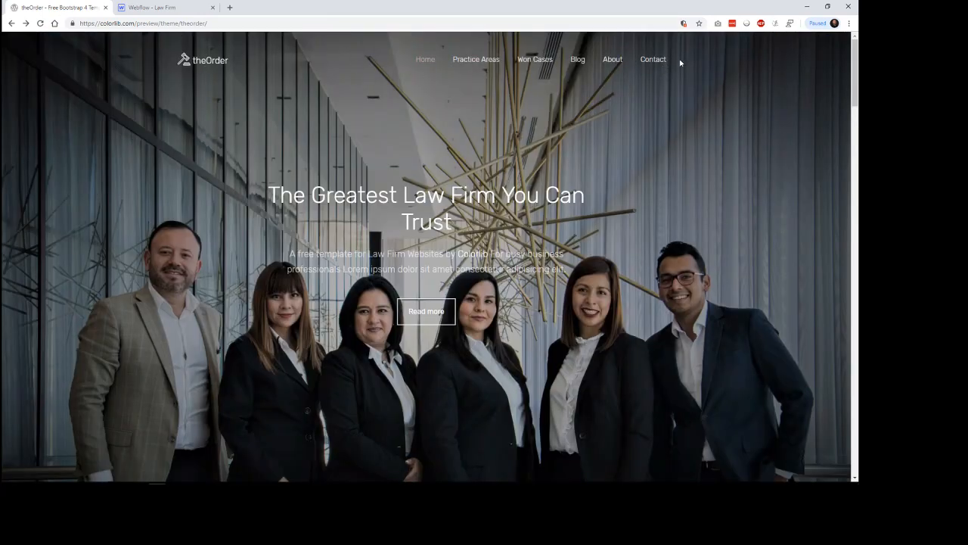
right_click(197, 62)
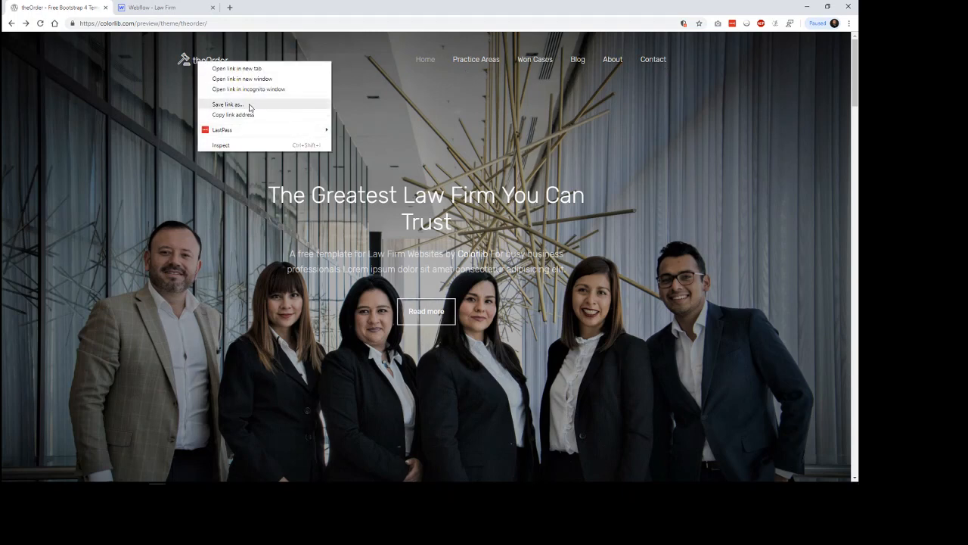
right_click(189, 62)
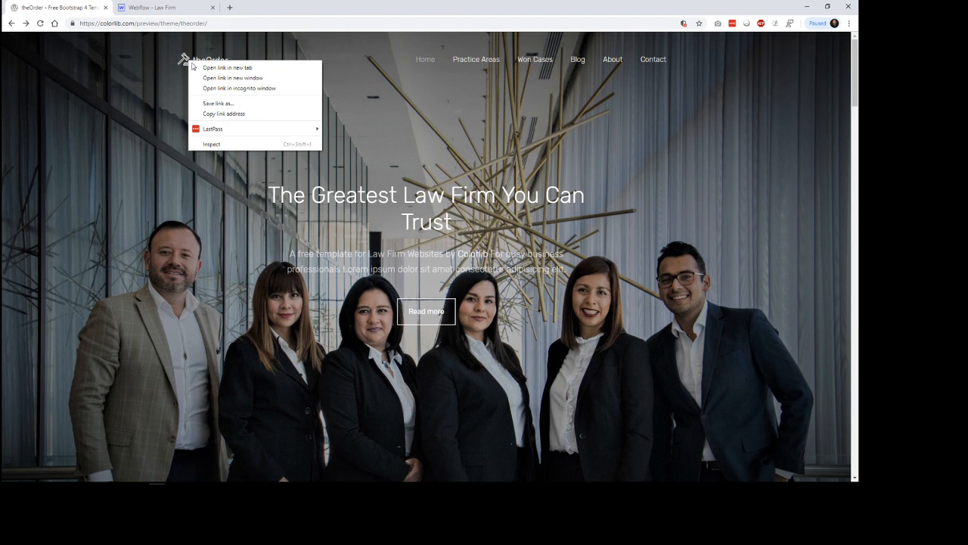
click(235, 114)
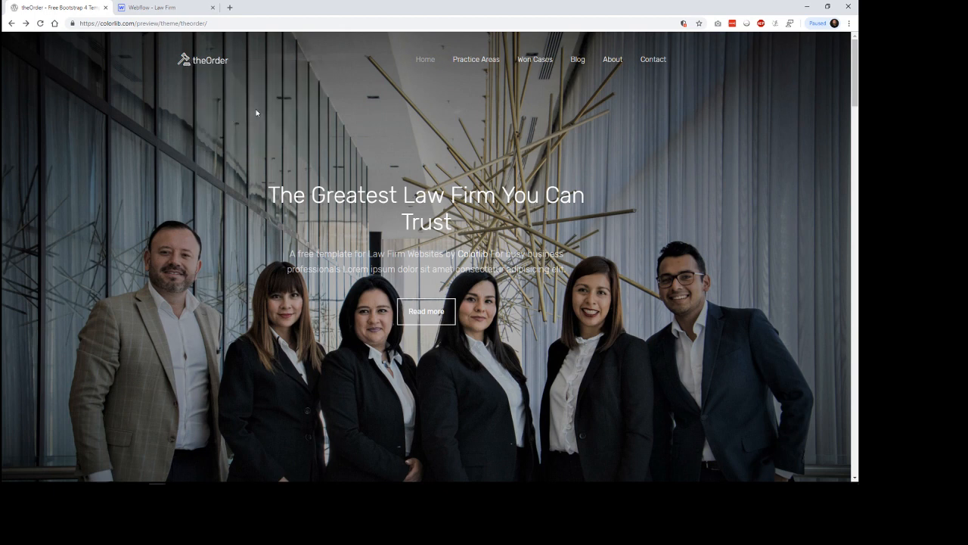
right_click(224, 66)
click(211, 65)
drag(212, 65, 272, 9)
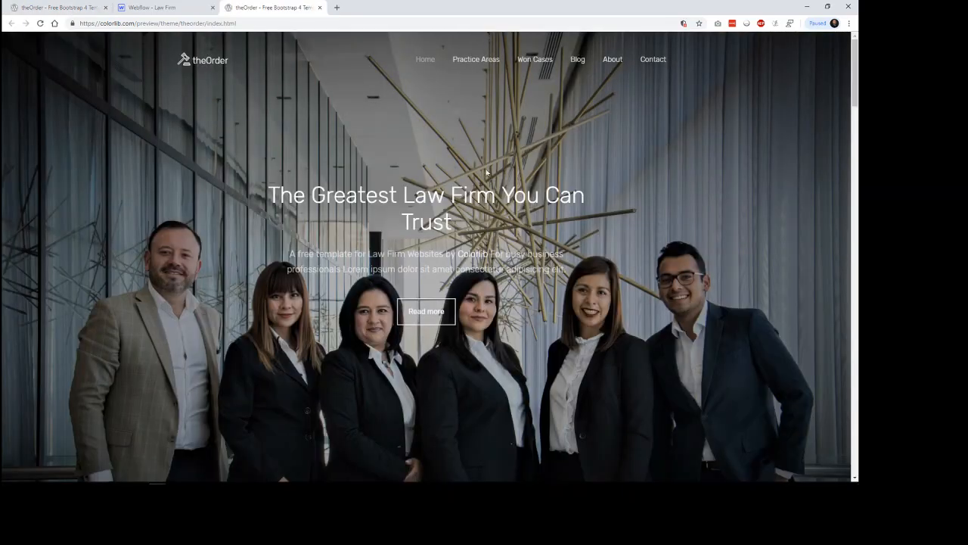
click(320, 7)
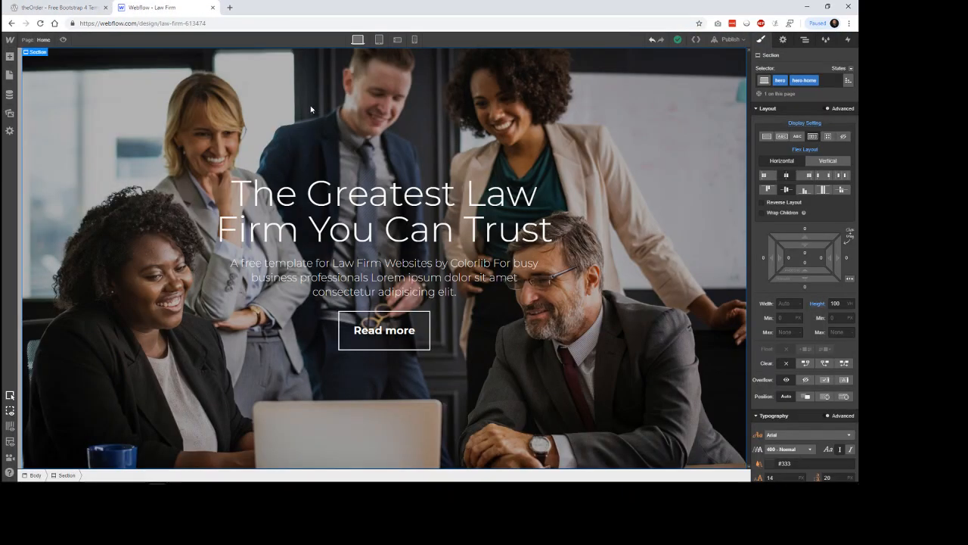
Inspect the reference site's theOrder logo in the page markup, expanding the navbar-brand link and its flaticon-gavel span
click(71, 11)
right_click(205, 64)
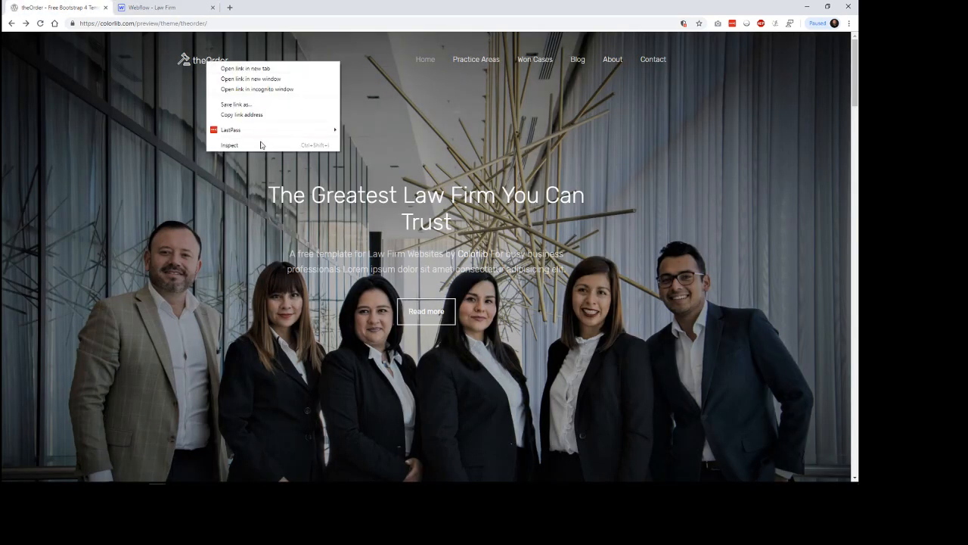
click(261, 144)
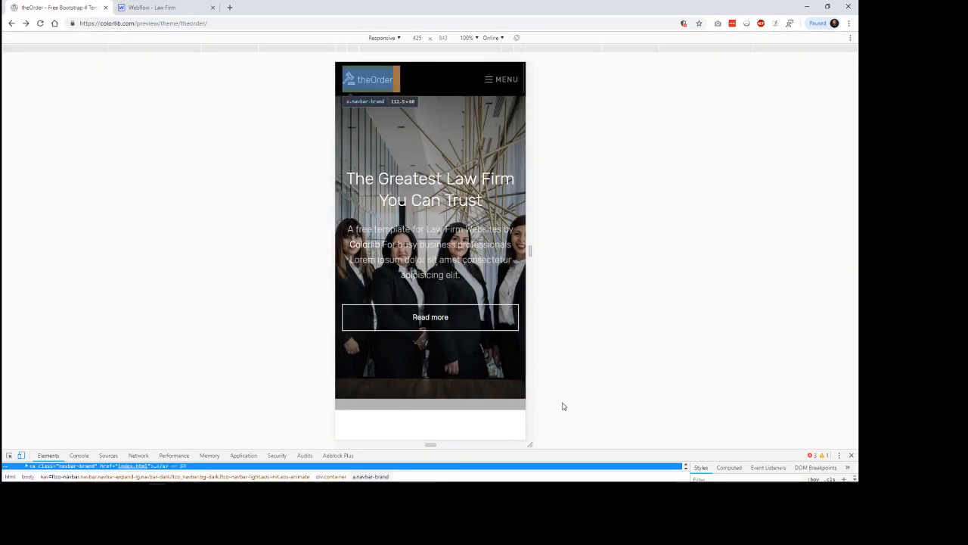
drag(596, 452, 577, 214)
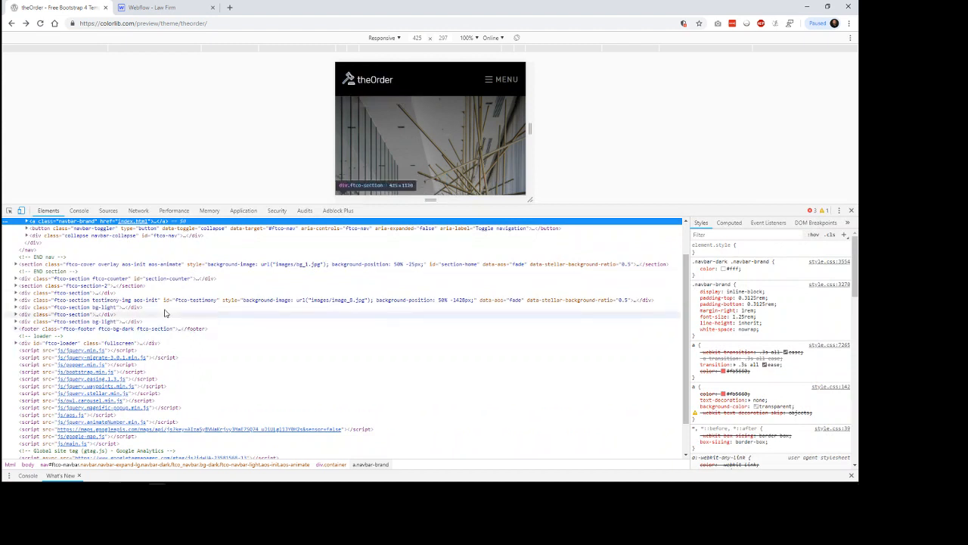
scroll(166, 312, up, 1)
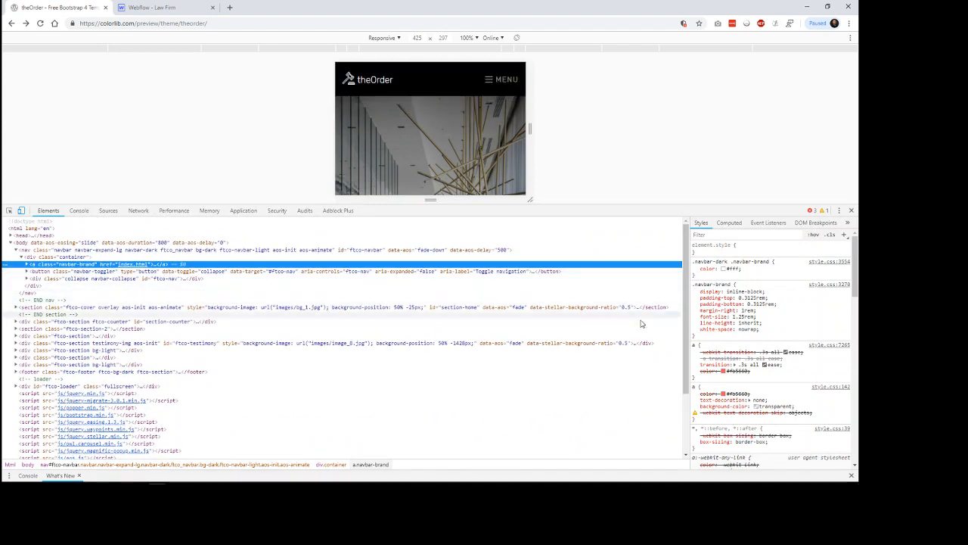
click(27, 264)
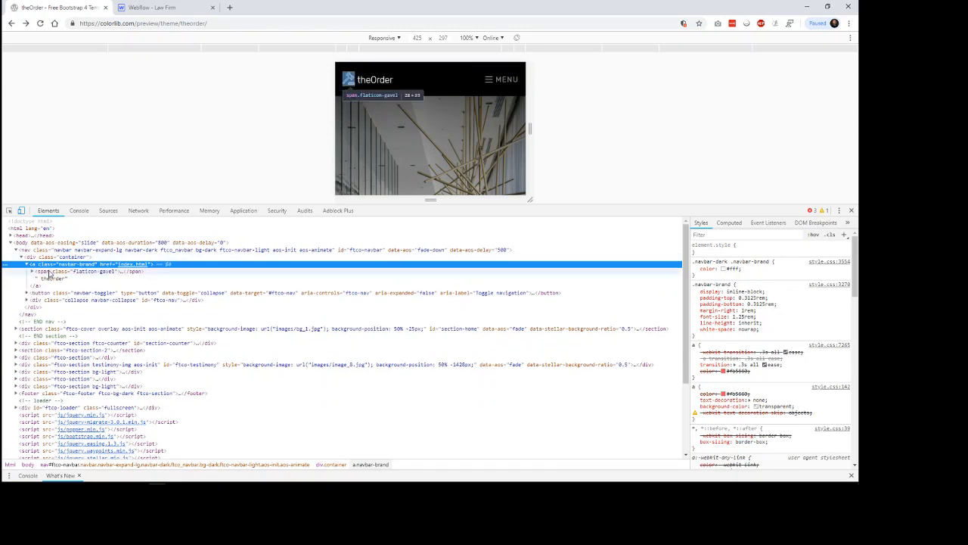
click(55, 273)
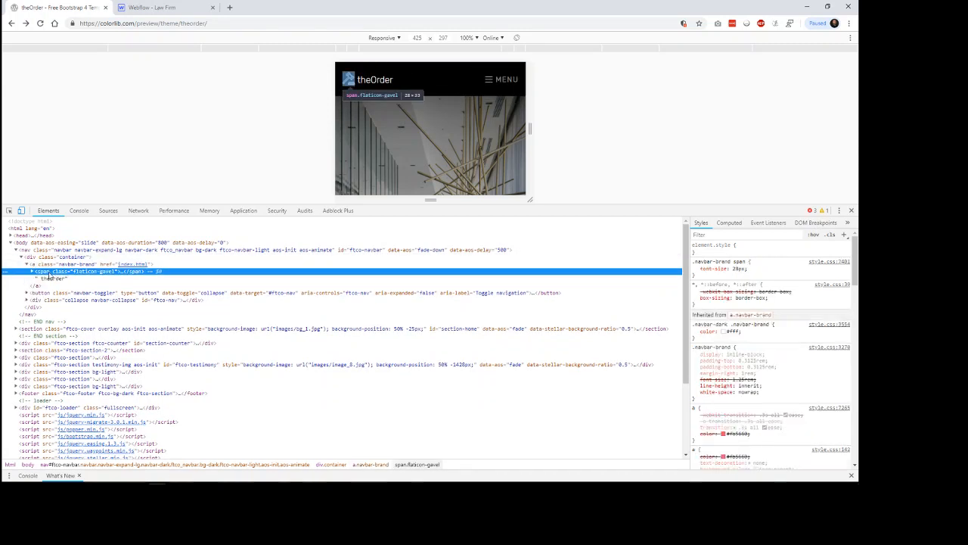
click(33, 270)
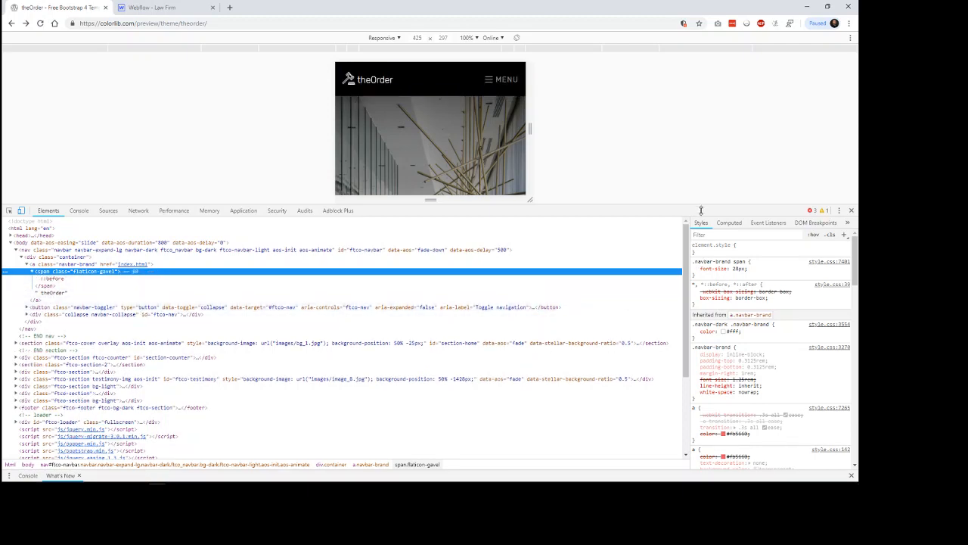
drag(701, 211, 681, 451)
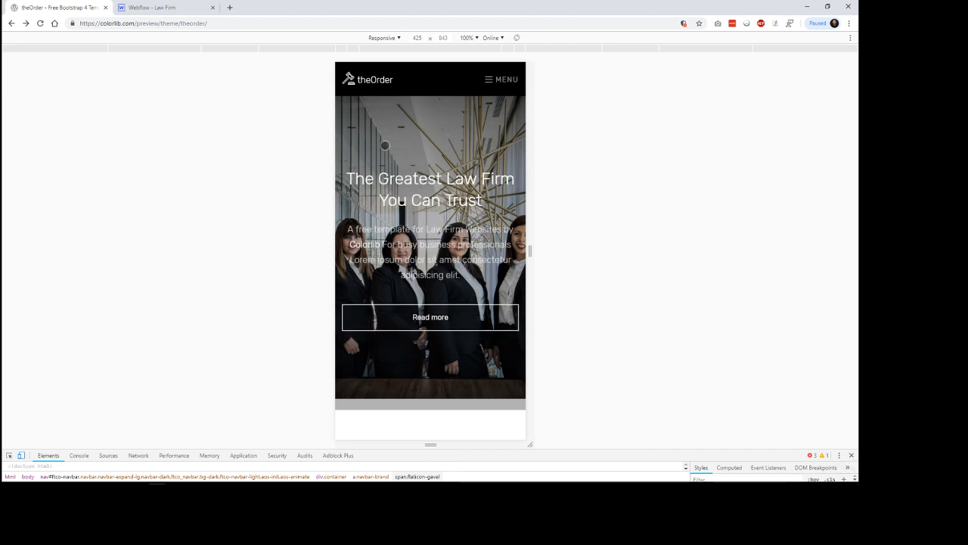
click(851, 454)
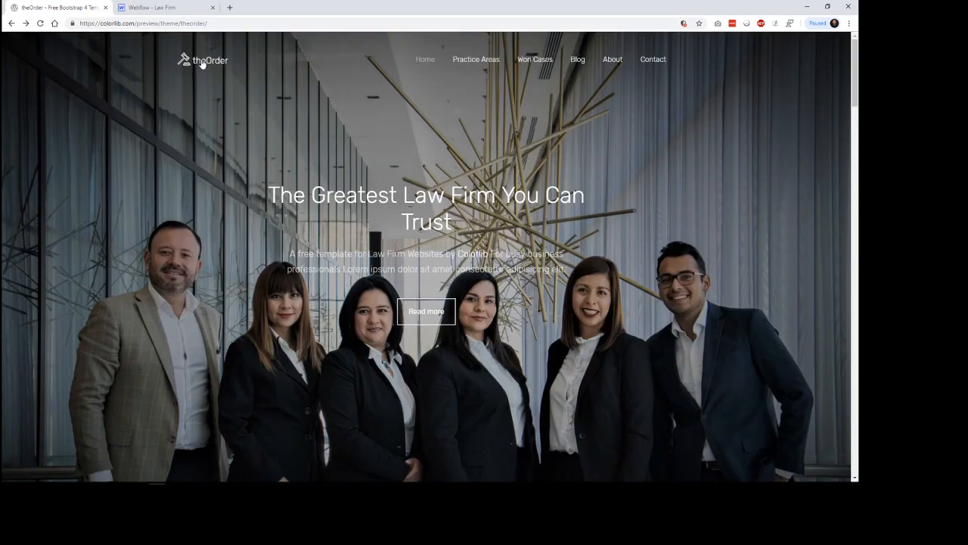
Switch back to the Webflow Designer and try to add a Section element inside the hero section
click(160, 9)
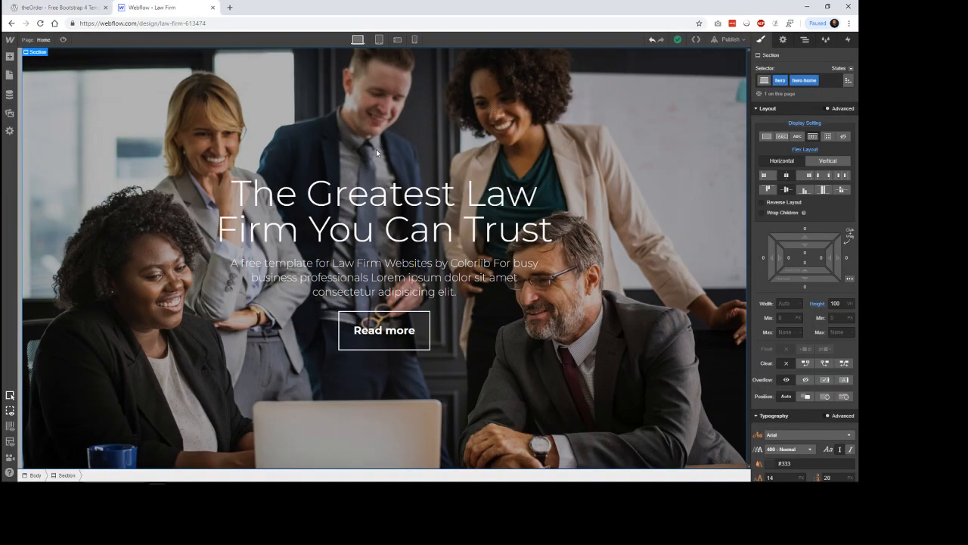
click(9, 58)
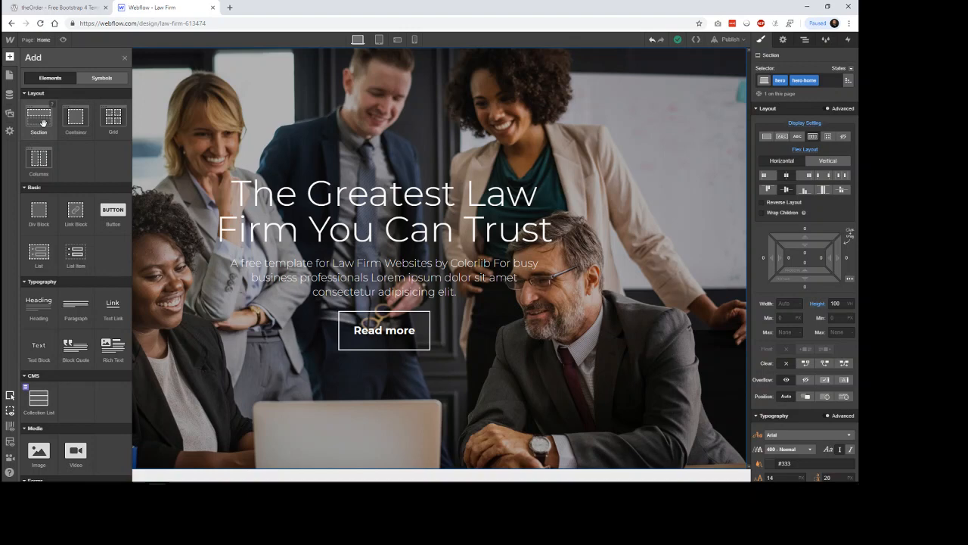
drag(41, 122, 248, 83)
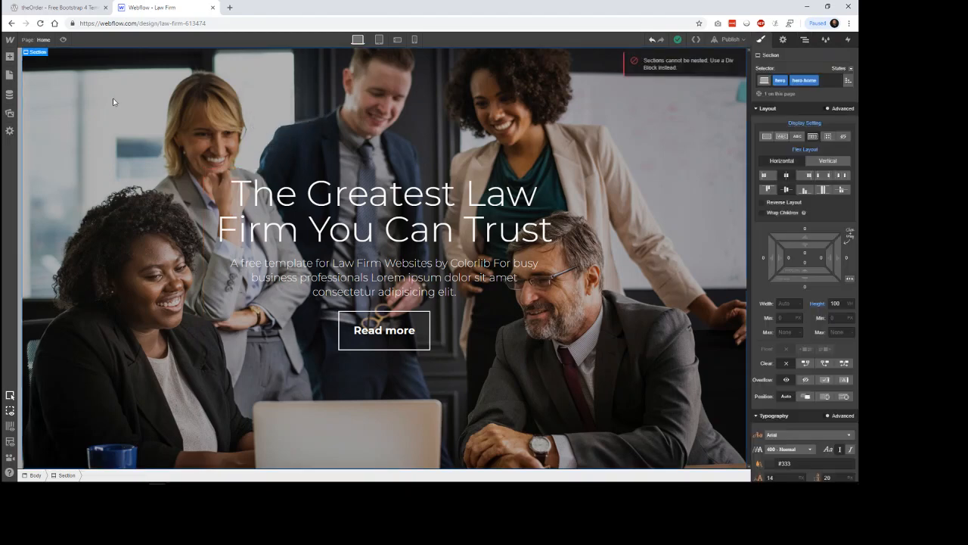
Add a Div Block inside the hero section and give it the new class main-nav
click(9, 56)
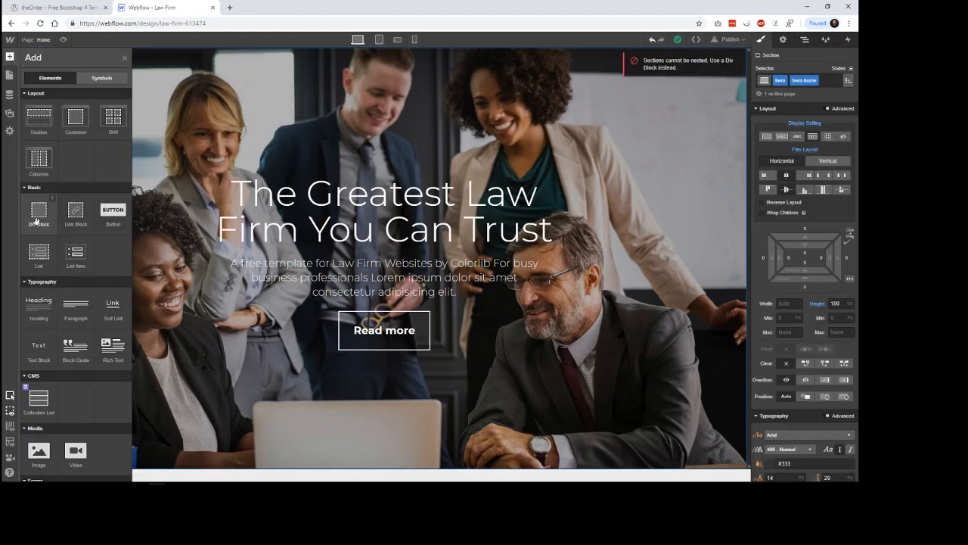
drag(38, 216, 405, 56)
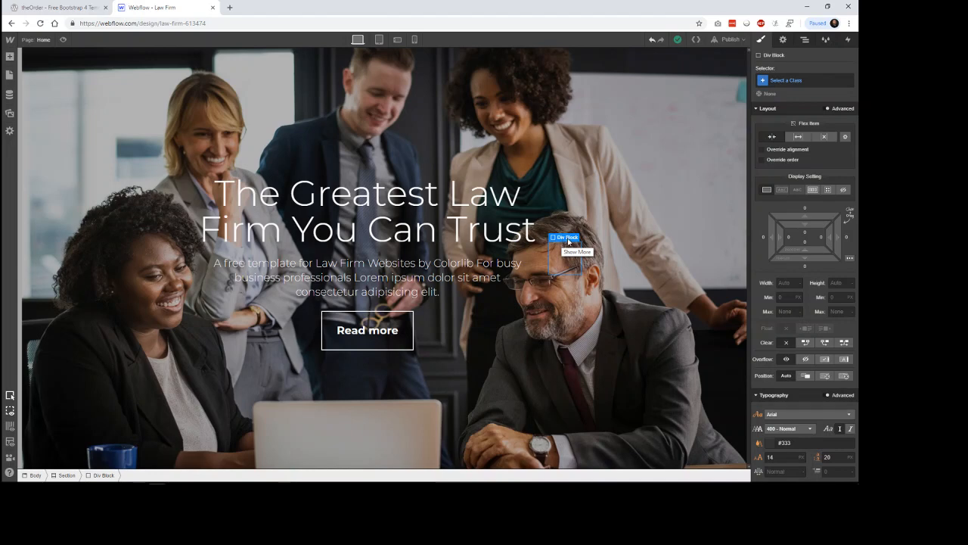
click(568, 239)
click(803, 81)
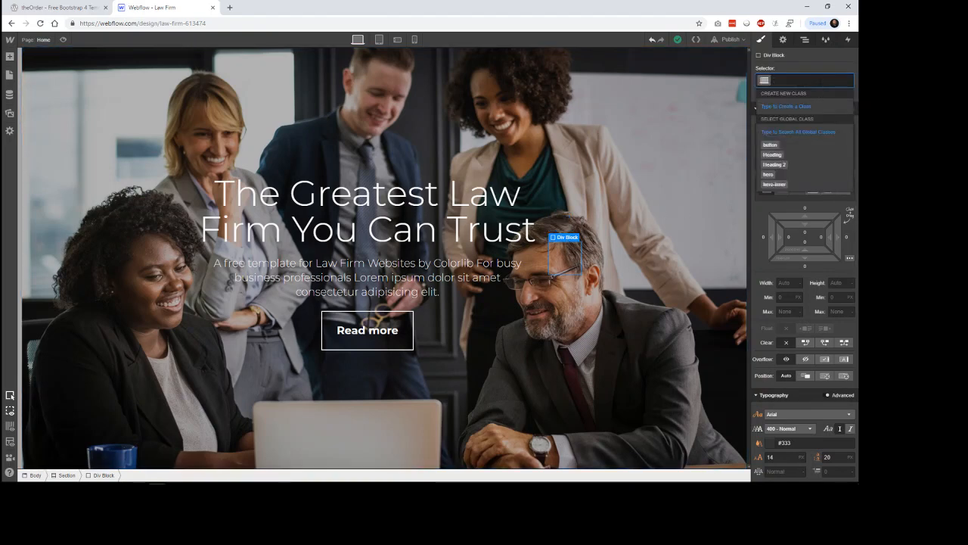
text(main-nav)
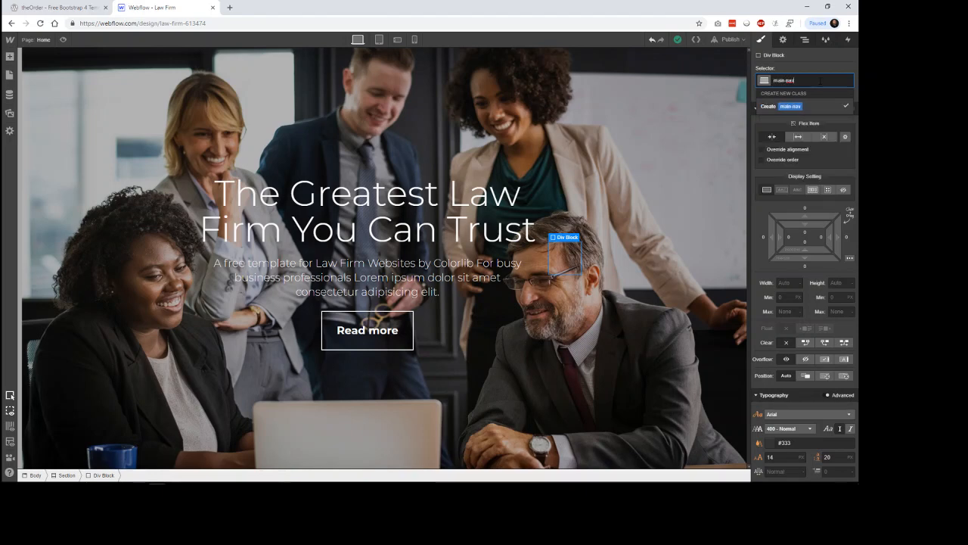
key(Return)
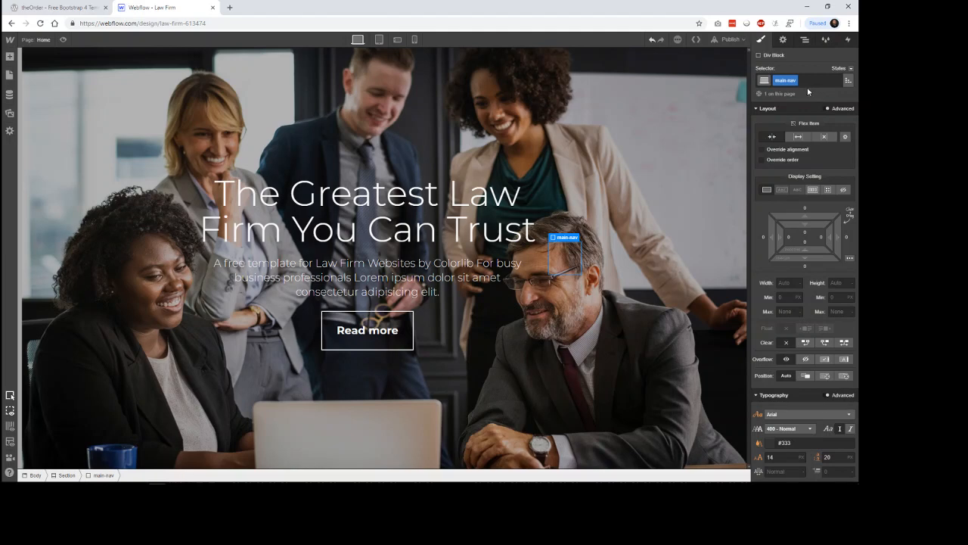
Set the HTML tag of the main-nav block to Nav and return to its style settings
click(783, 40)
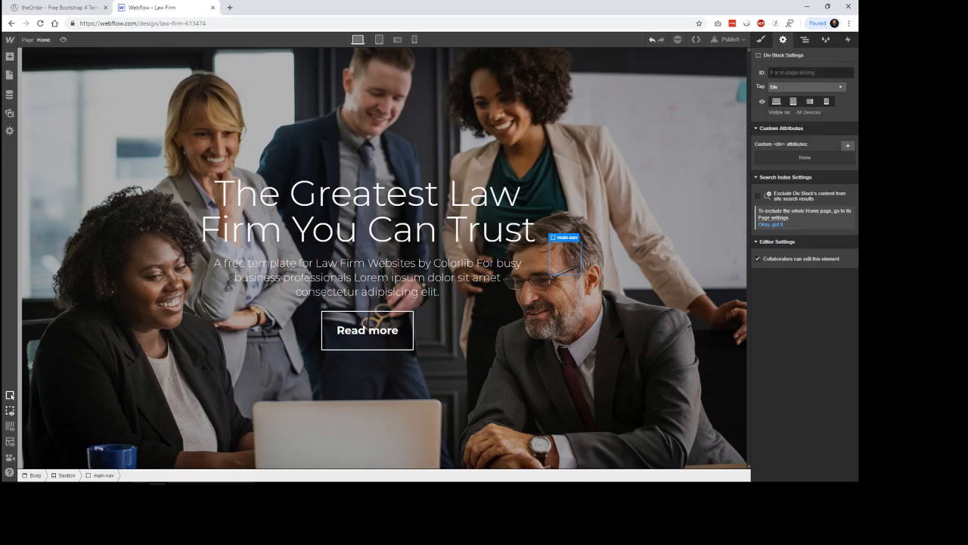
click(787, 87)
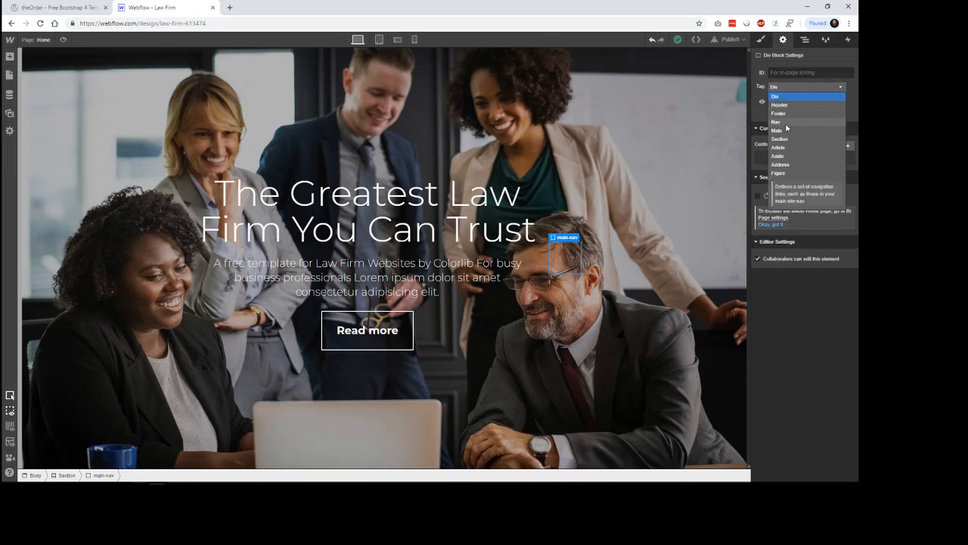
click(807, 110)
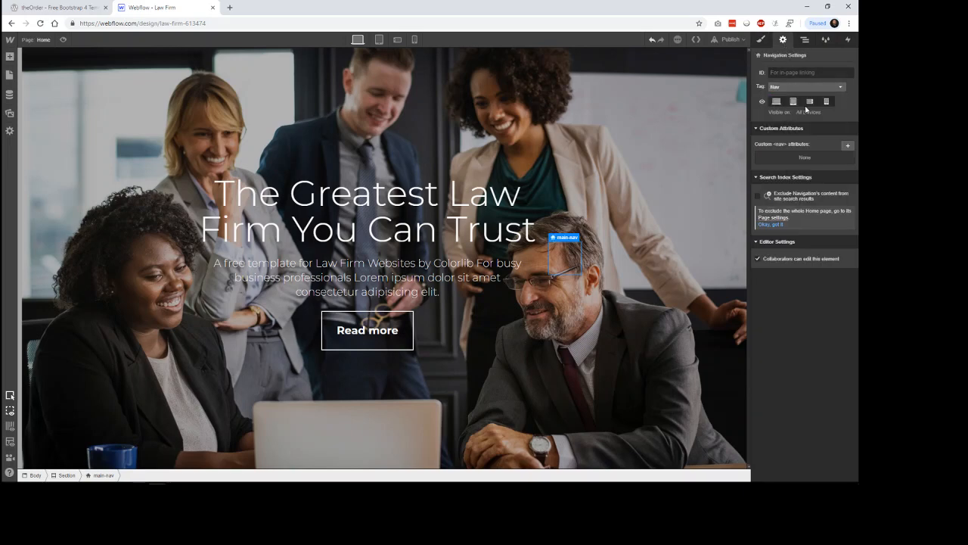
click(762, 40)
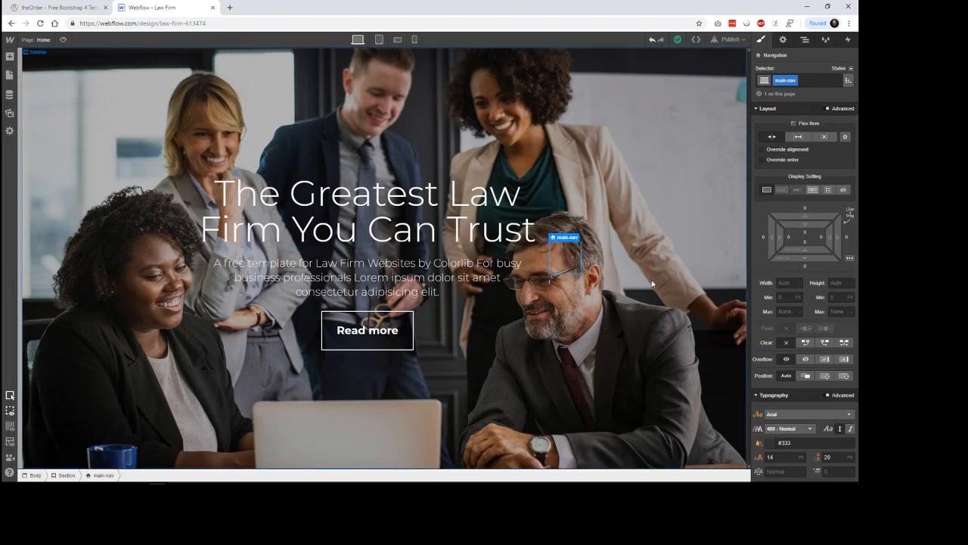
Set the position of the hero section to Relative
click(717, 85)
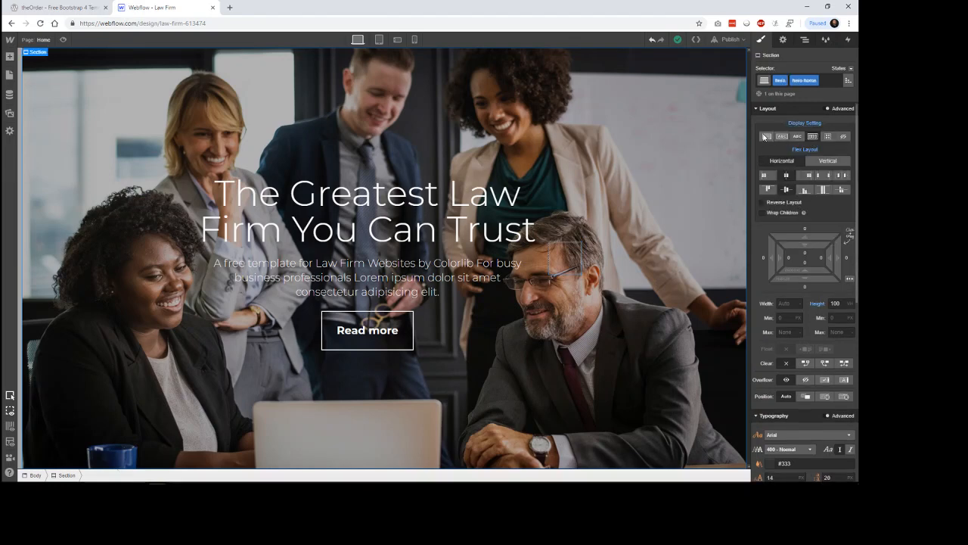
scroll(771, 302, down, 3)
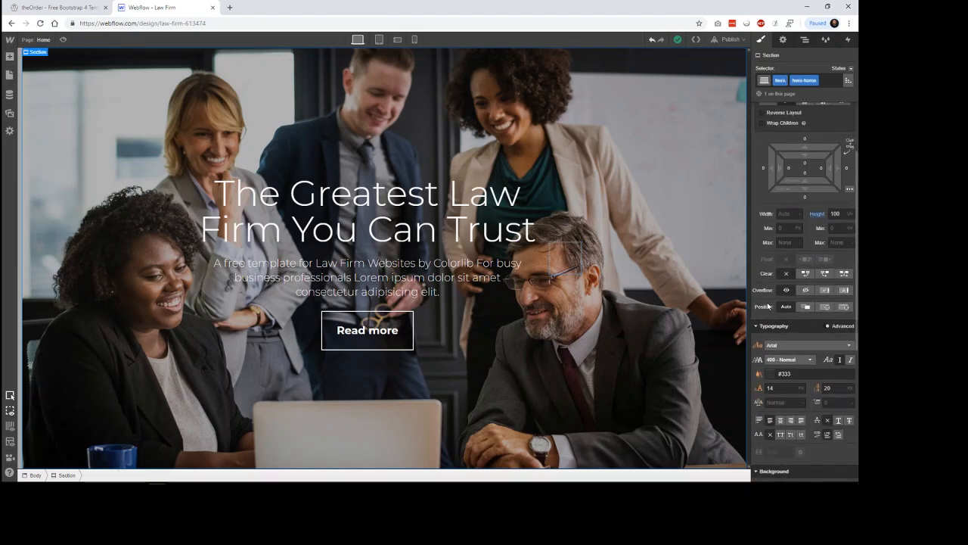
click(808, 262)
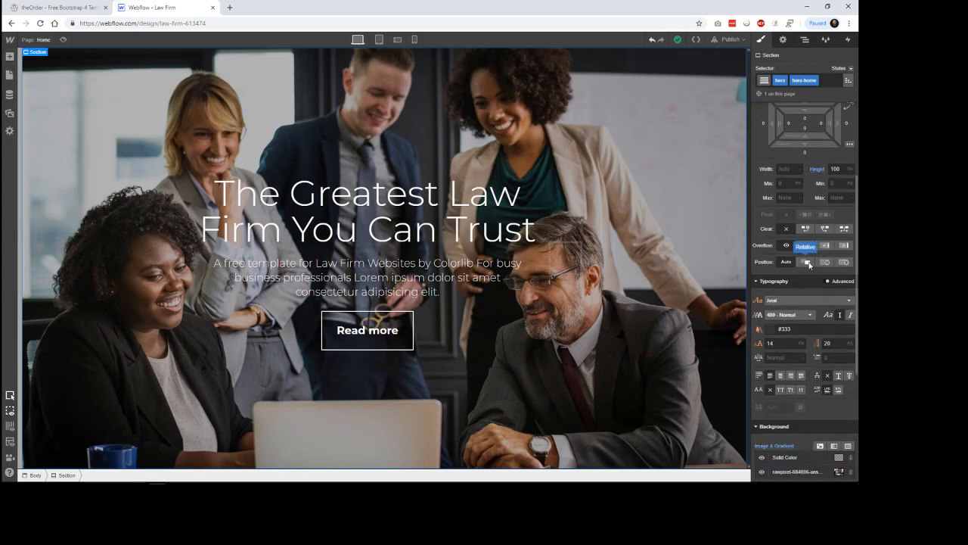
Set the main-nav block's position to Absolute with a top offset of 0
click(571, 256)
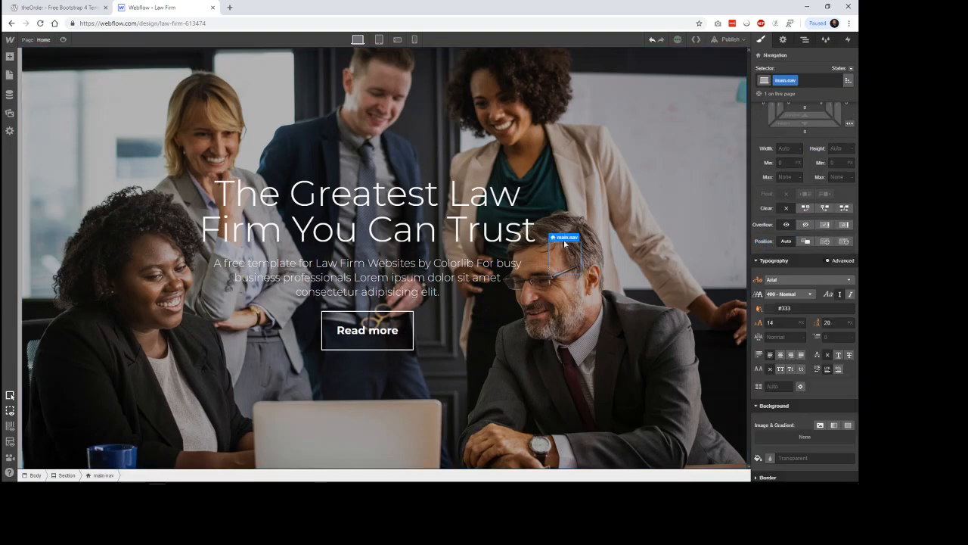
click(824, 241)
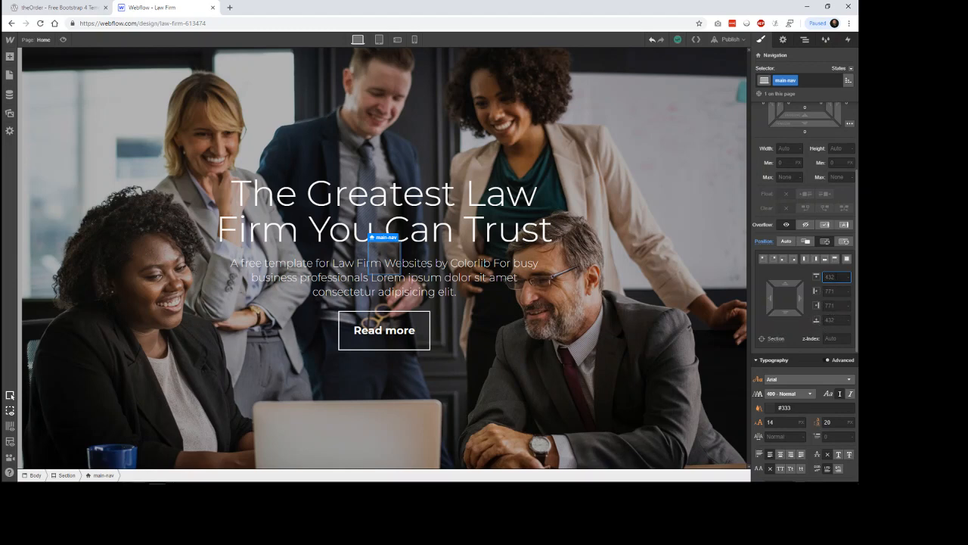
text(0)
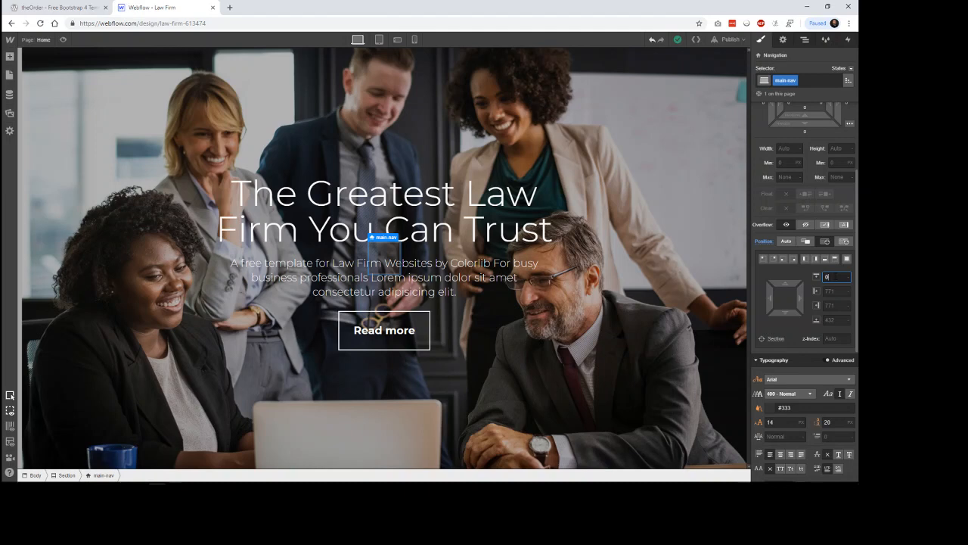
key(Return)
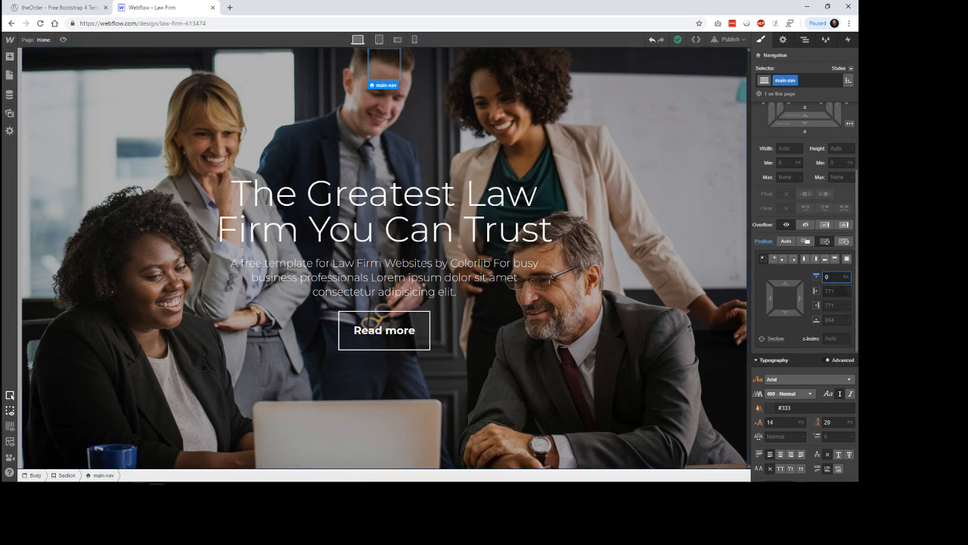
click(832, 291)
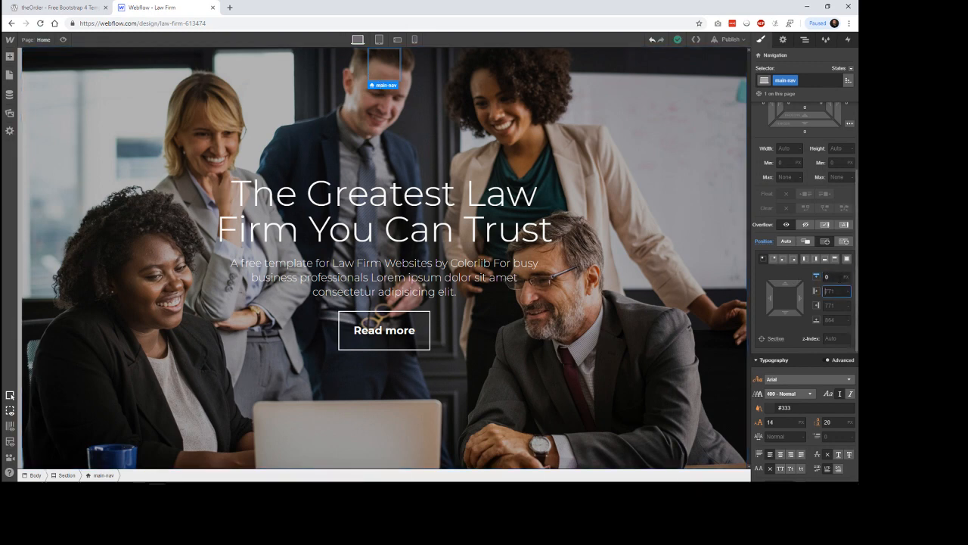
Check the navigation layout in the theOrder template and set the main-nav block's width to 1200 px
scroll(789, 202, up, 1)
click(787, 192)
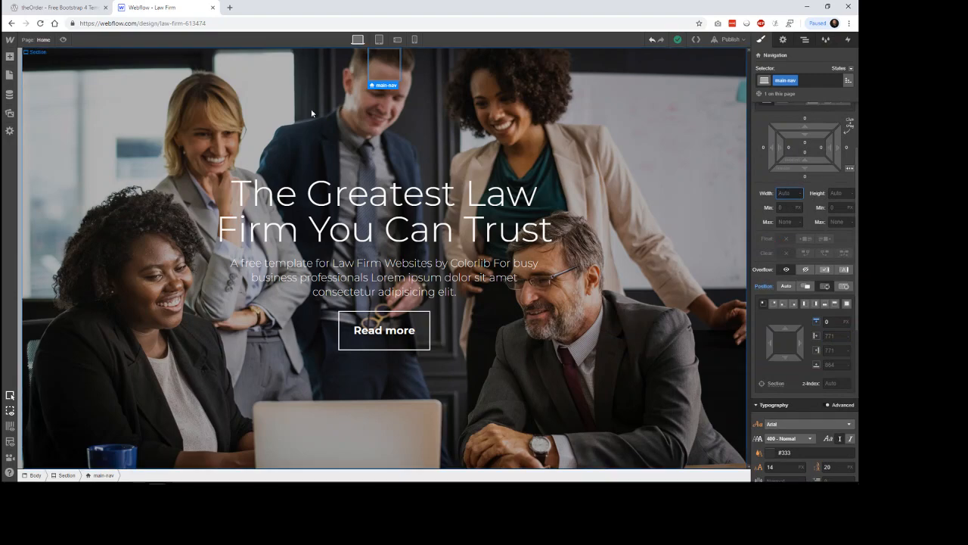
click(79, 7)
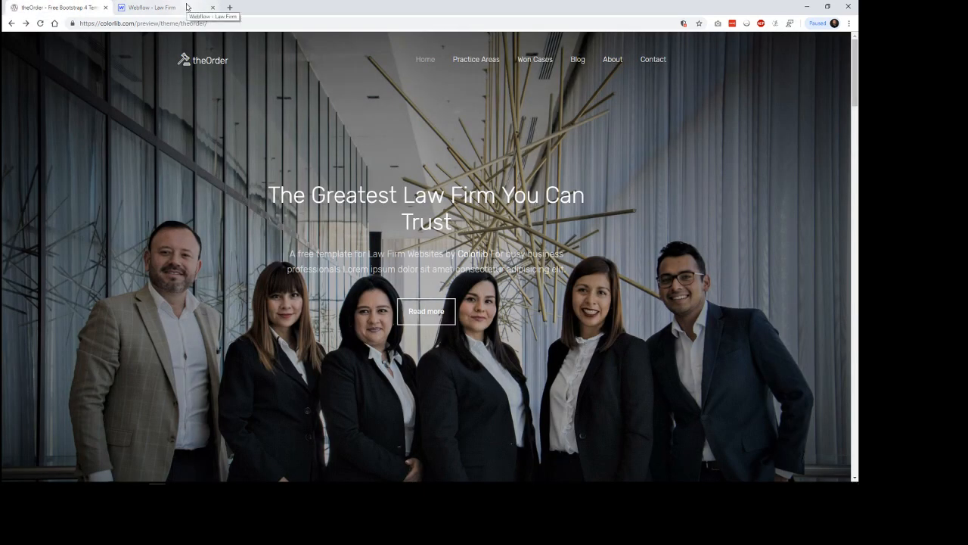
click(187, 6)
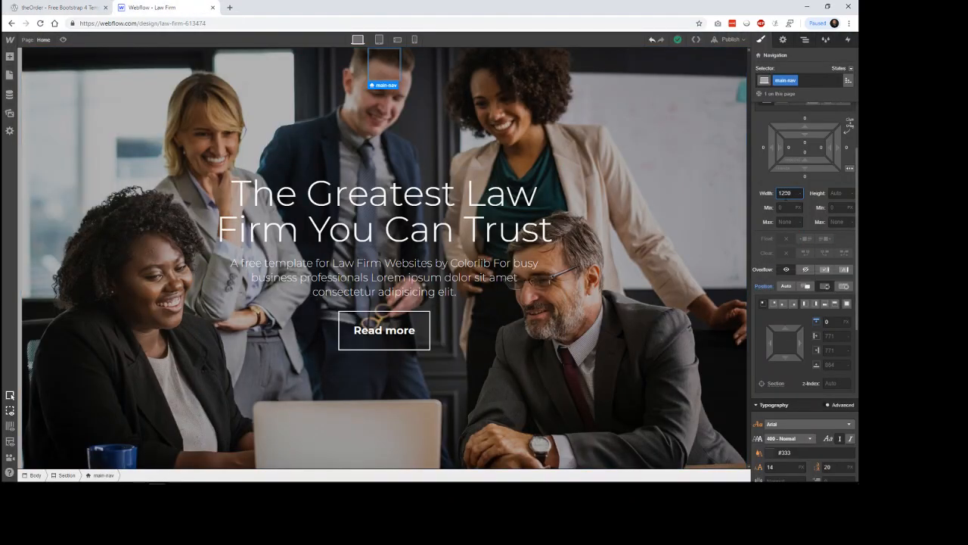
key(Return)
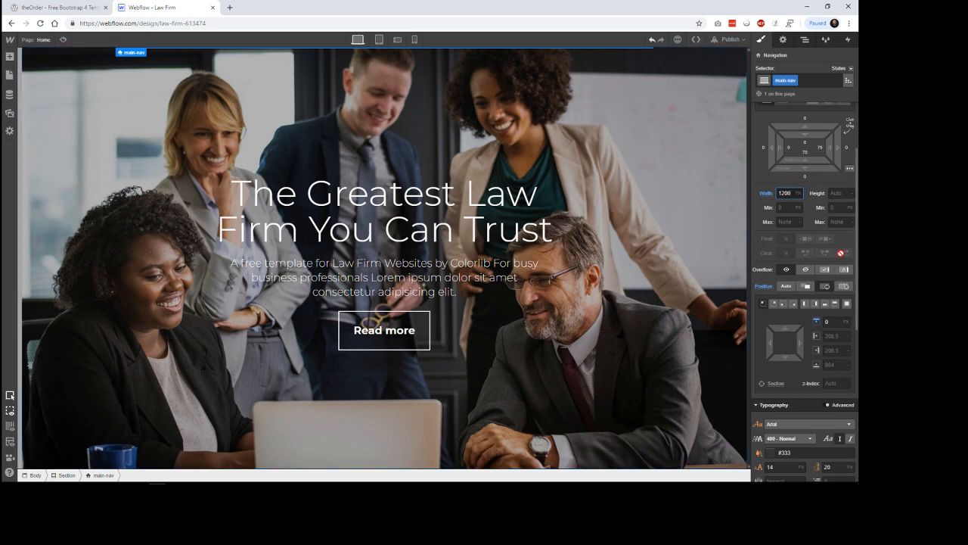
Try a fixed height of 50 px on the main-nav block and clear it back to Auto
click(841, 195)
text(50px)
key(Return)
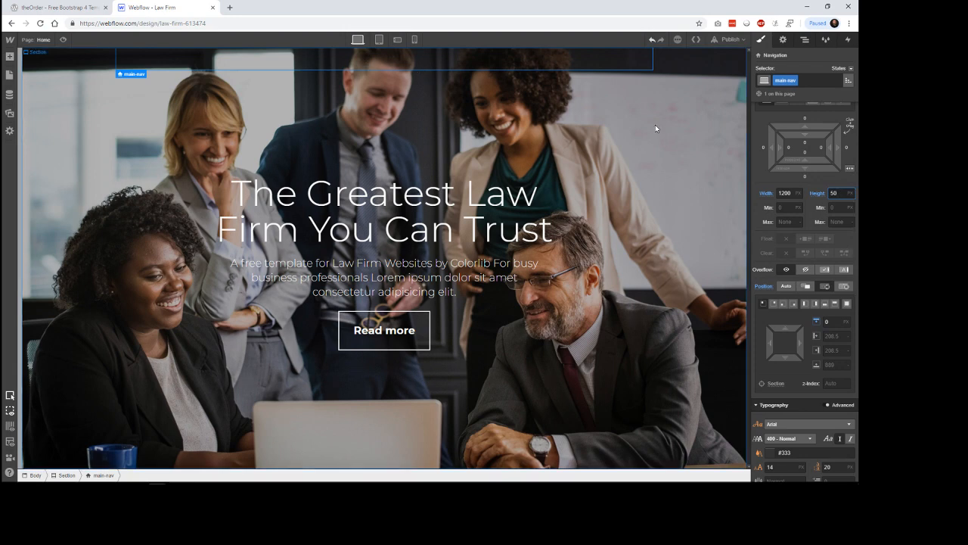
key(BackSpace)
key(BackSpace)
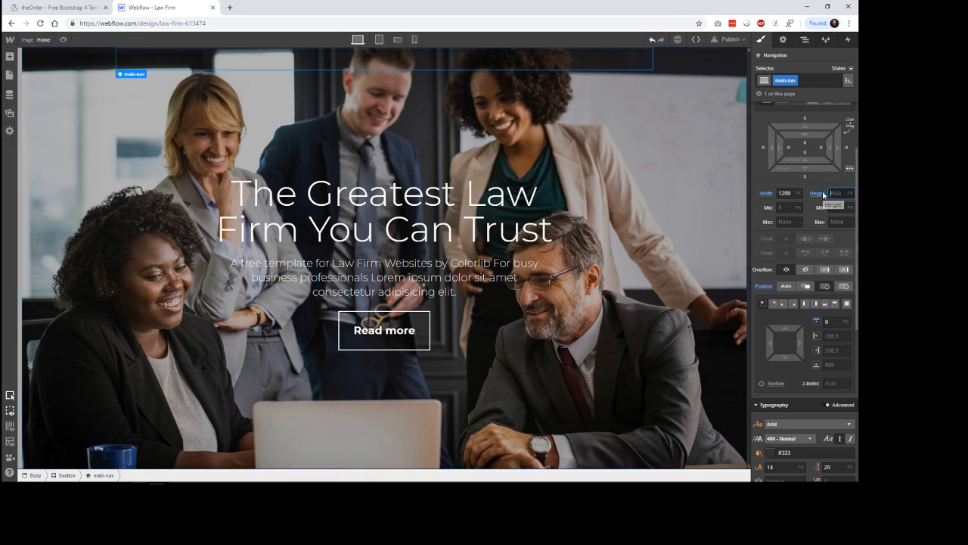
key(Tab)
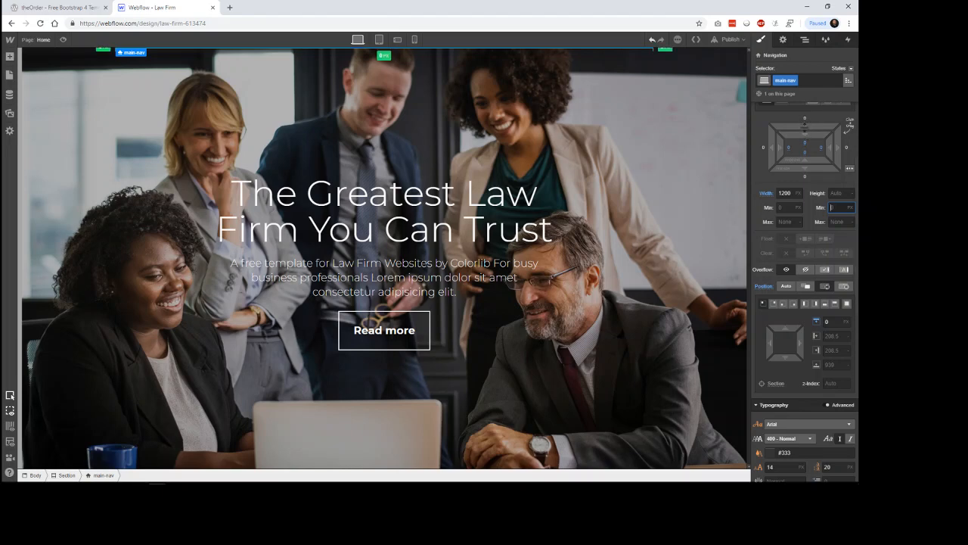
Apply 32 px of padding to all four sides of the main-nav block and compare it with the theOrder template
drag(804, 127, 809, 176)
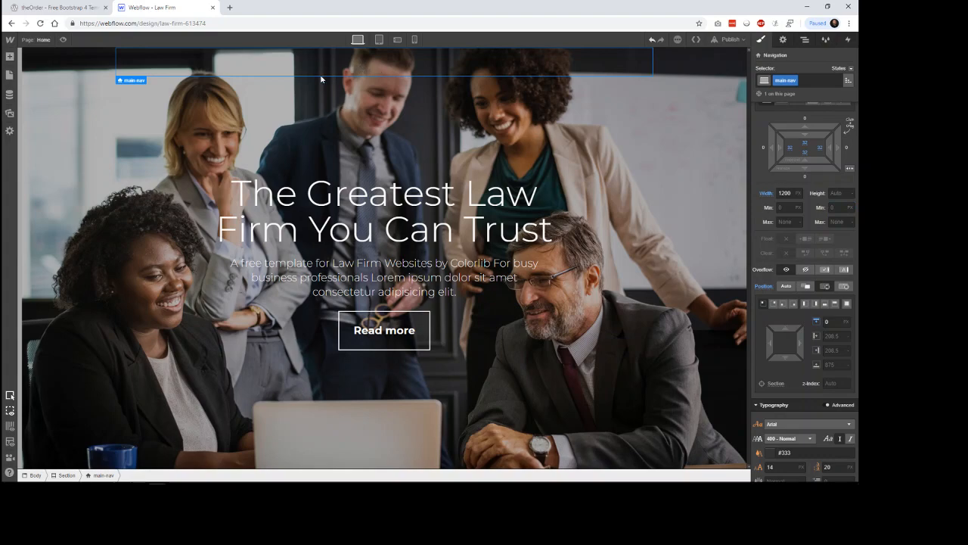
click(85, 9)
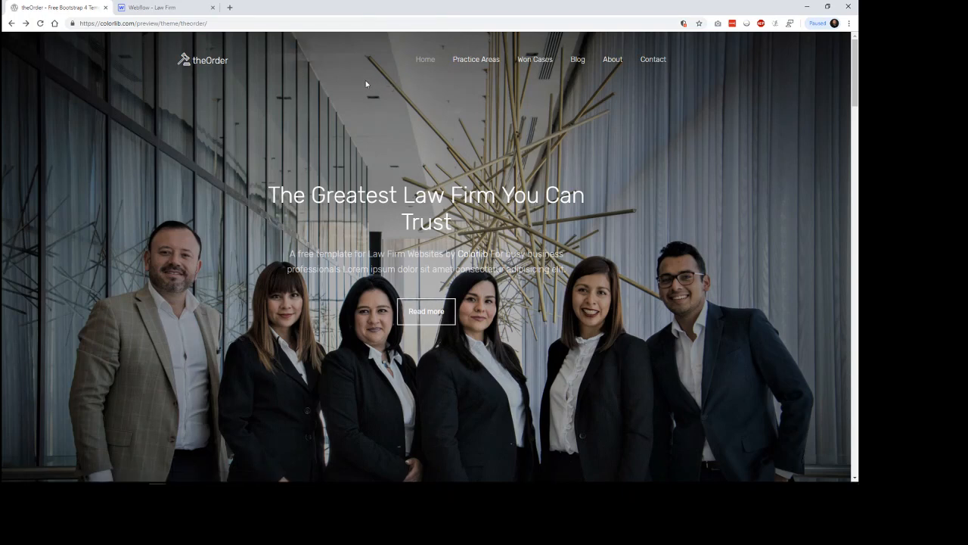
click(155, 8)
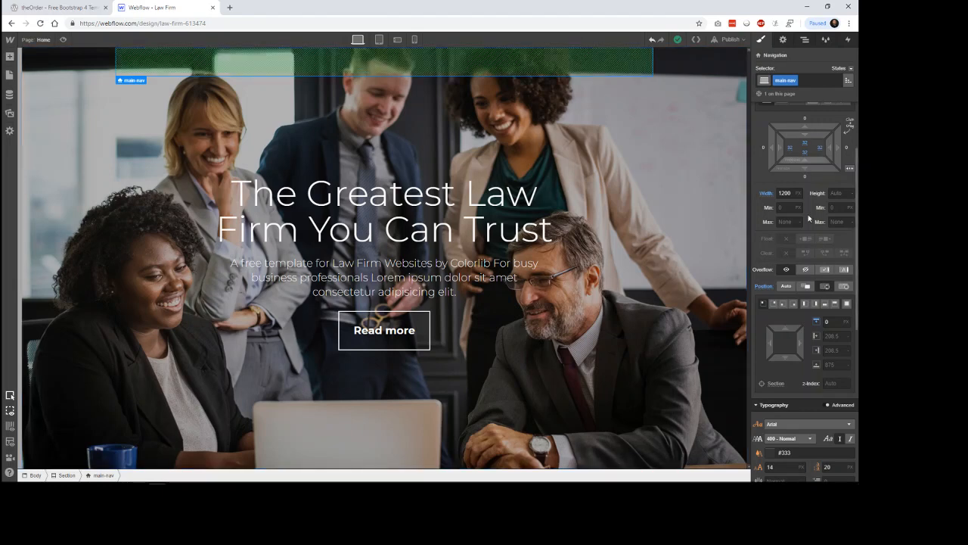
Add a Div Block inside the main-nav block and give it the new class main-nav-inner
scroll(801, 212, up, 2)
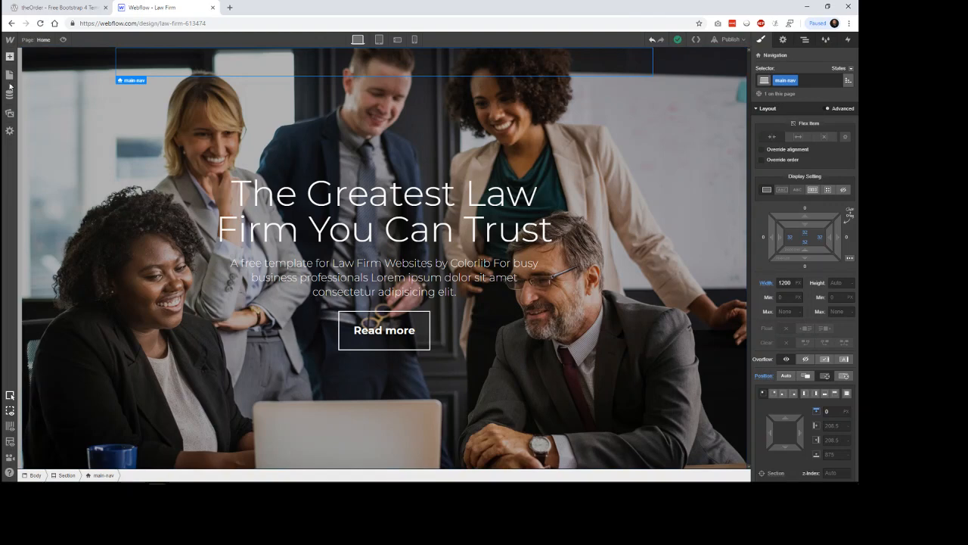
click(9, 56)
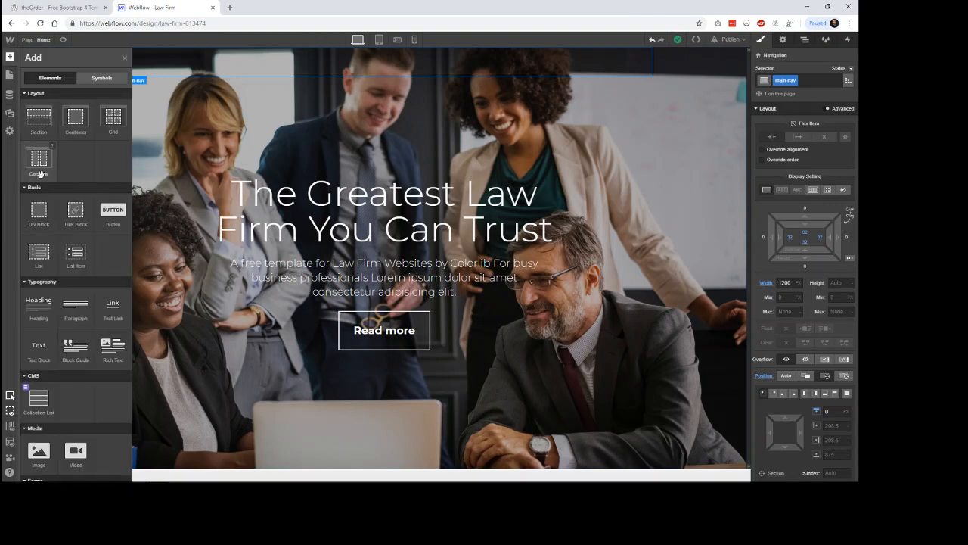
drag(39, 212, 66, 236)
drag(222, 85, 269, 65)
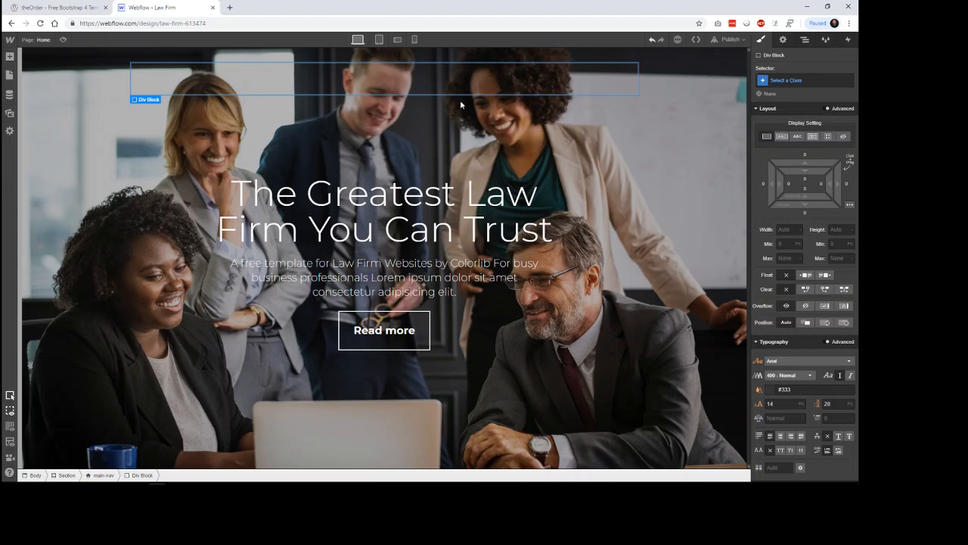
click(794, 80)
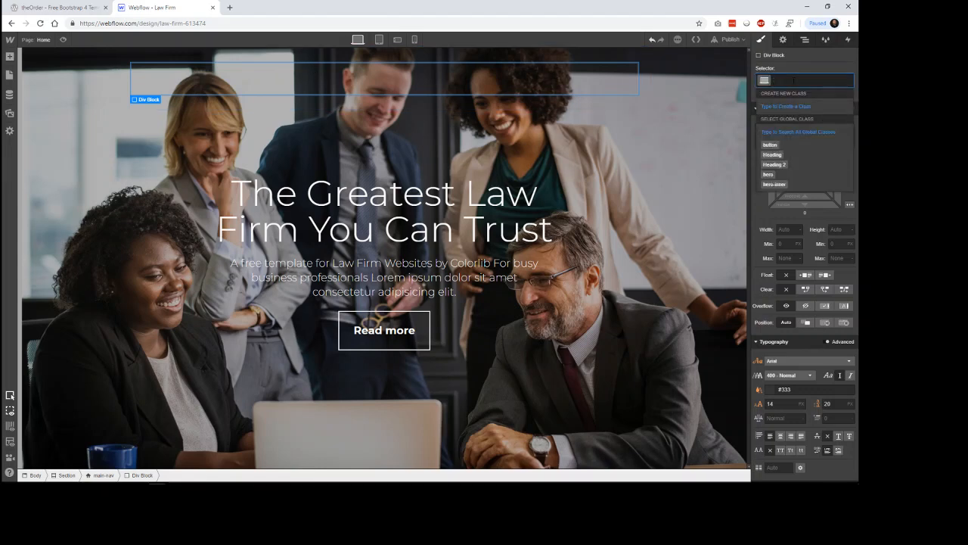
text(main-n)
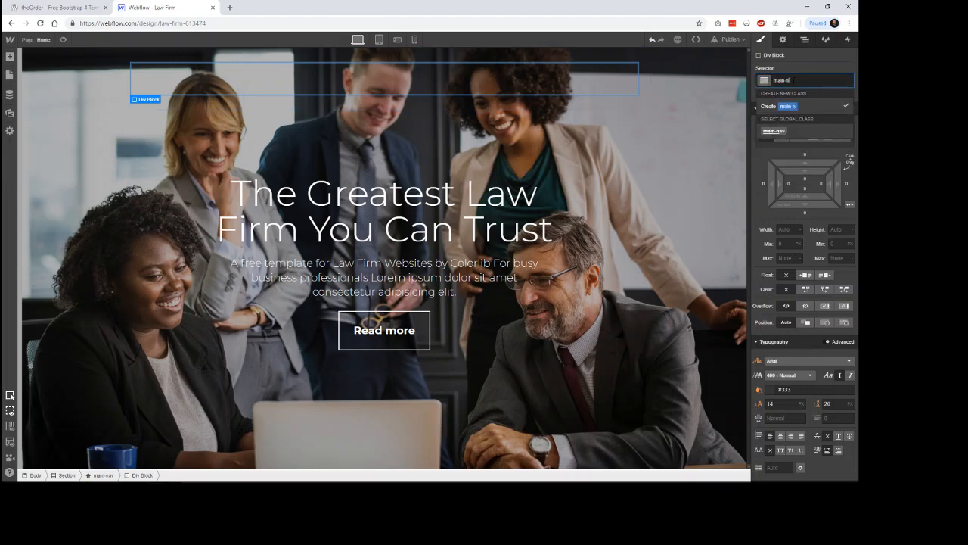
text(av-inner)
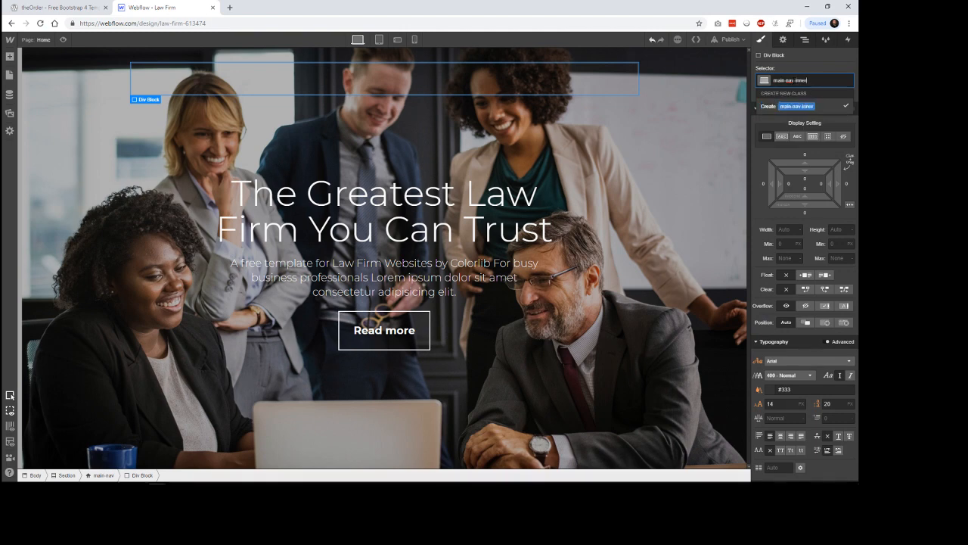
key(Return)
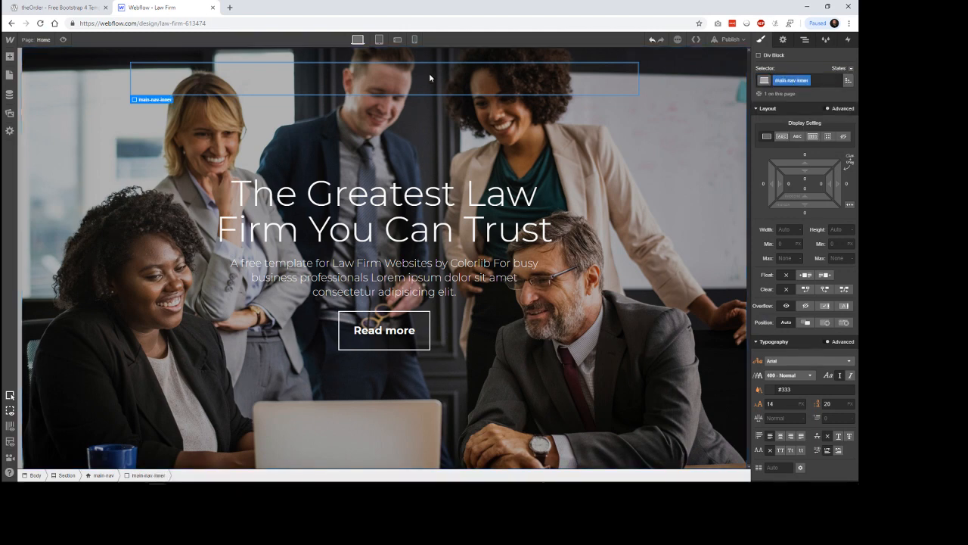
Add an H1 Heading inside the main-nav-inner block and replace its text with theOrder
click(10, 57)
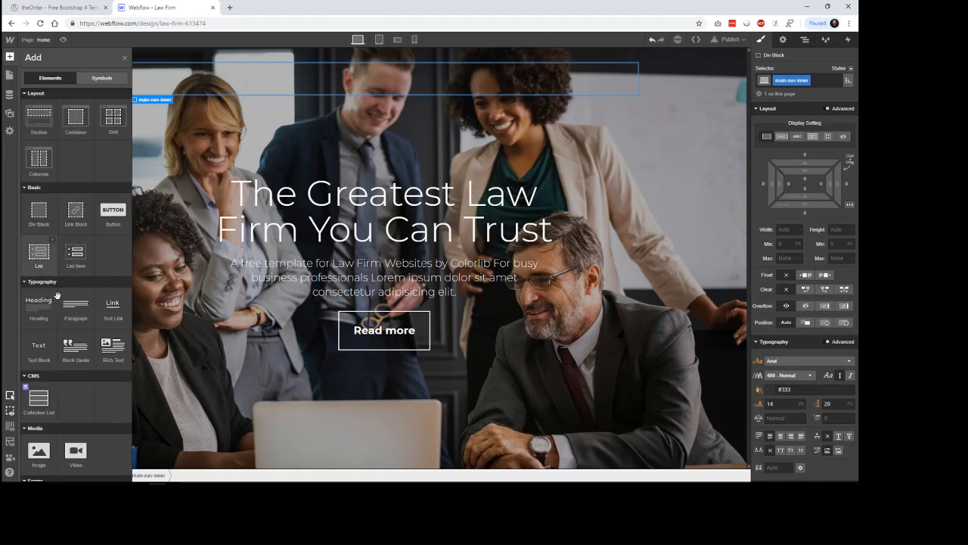
drag(213, 103, 181, 84)
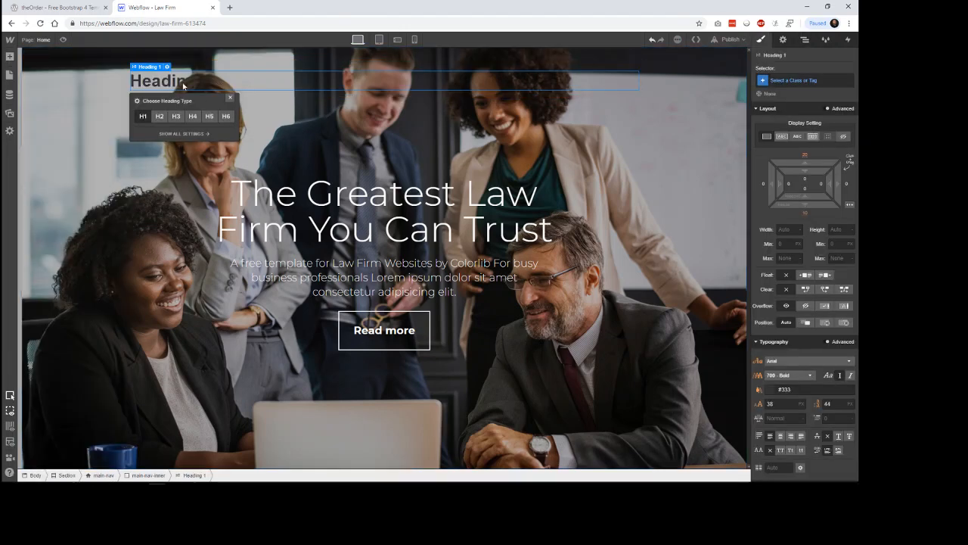
double_click(186, 82)
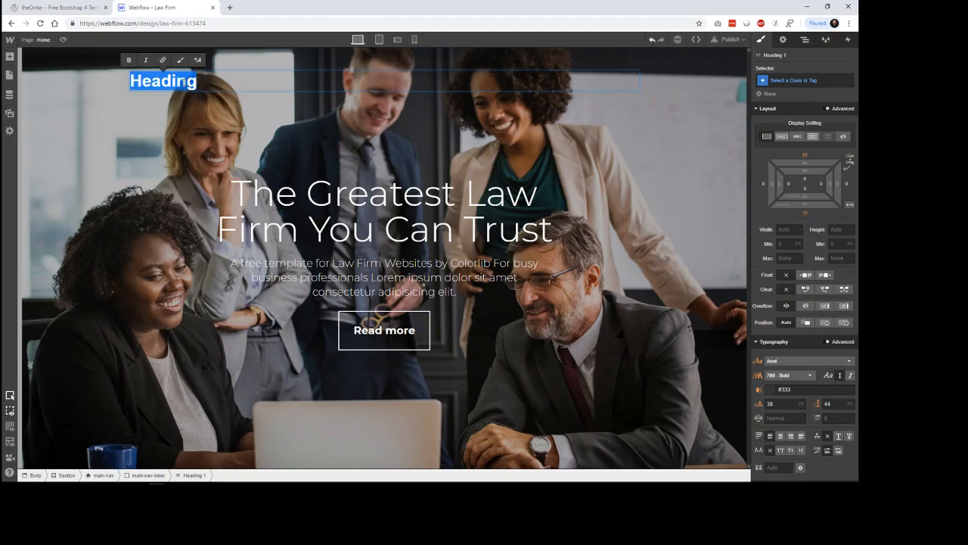
click(57, 7)
click(155, 8)
click(187, 83)
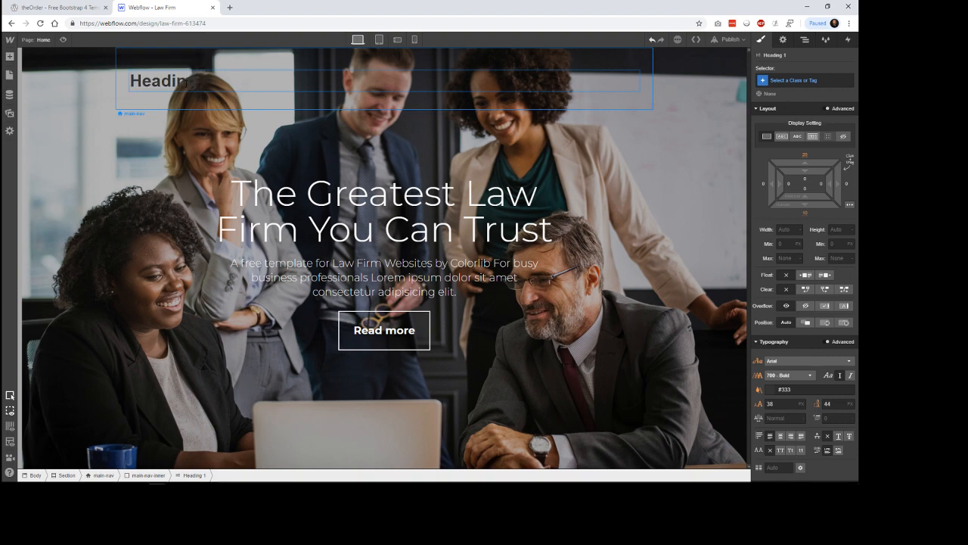
double_click(187, 82)
text(theOrd)
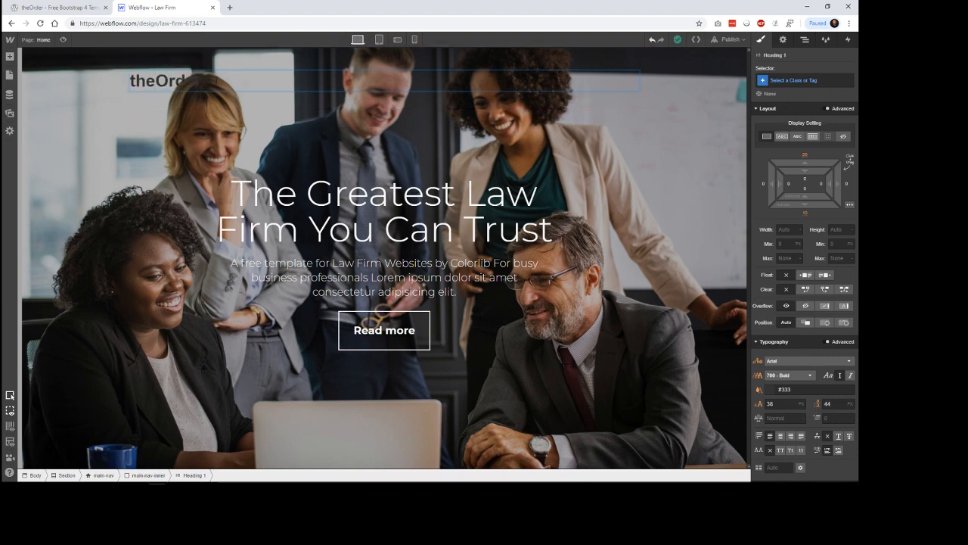
drag(210, 81, 128, 81)
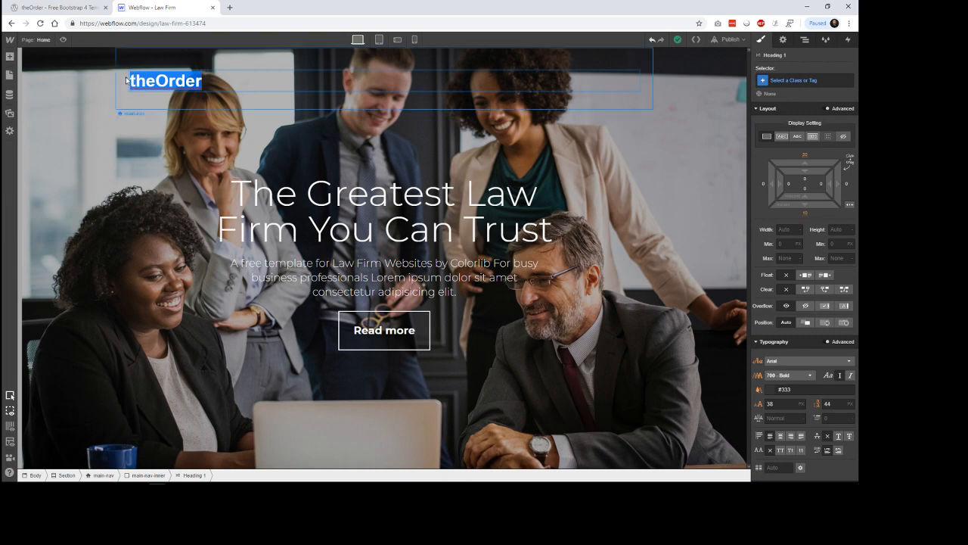
click(225, 81)
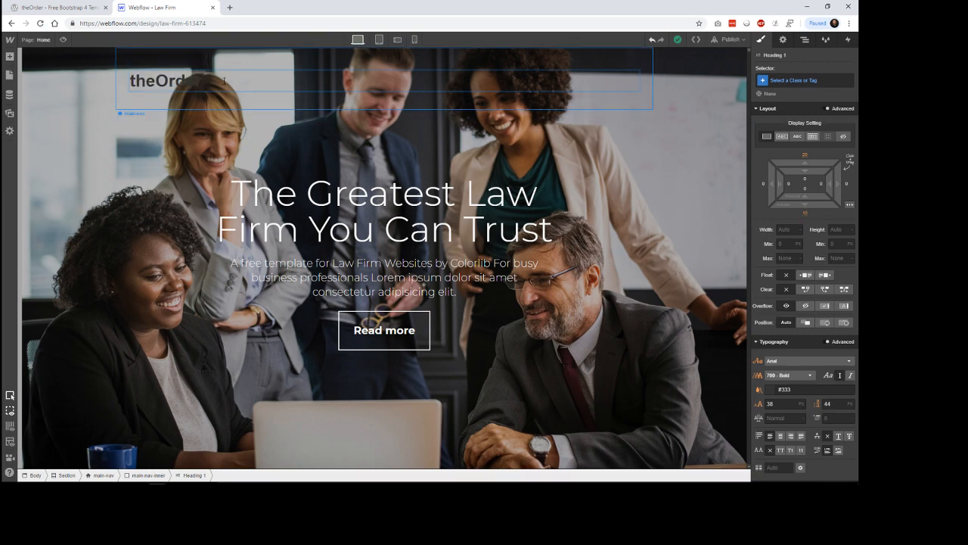
click(186, 82)
click(423, 81)
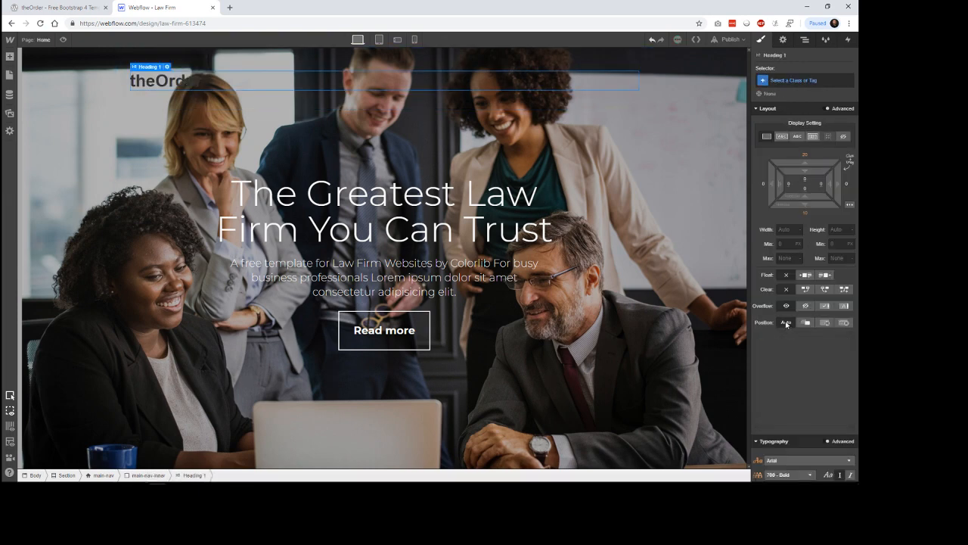
Set the theOrder heading's font to Montserrat and its weight to 500 - Medium
scroll(804, 336, down, 5)
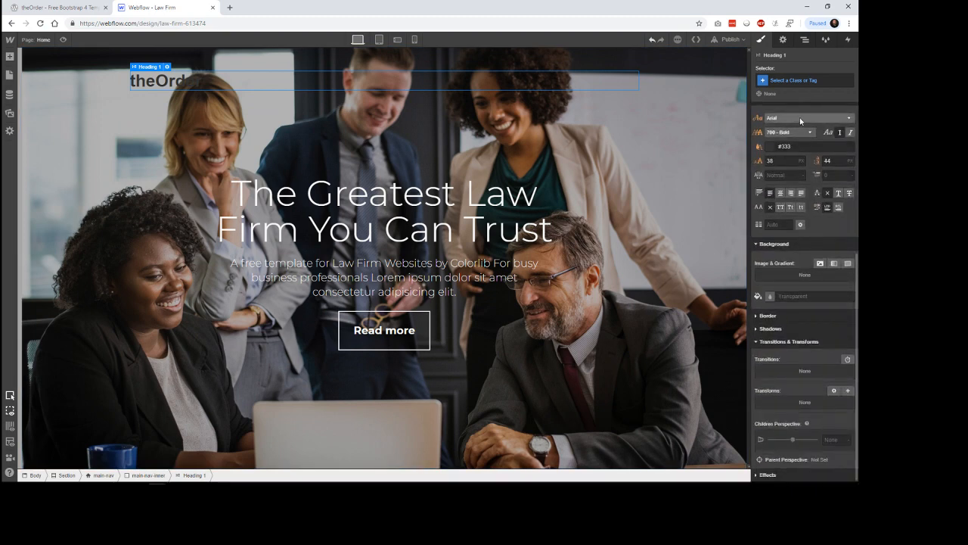
click(800, 117)
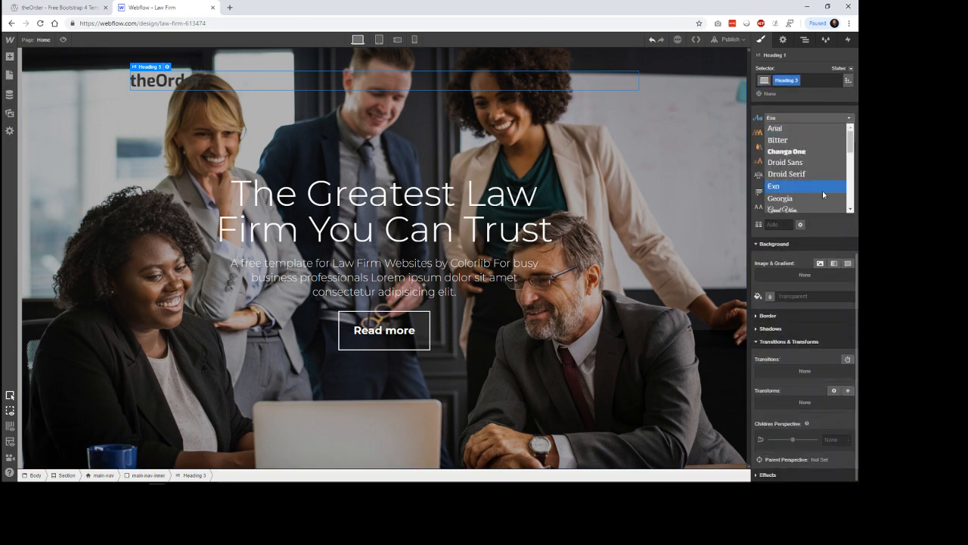
scroll(847, 198, down, 2)
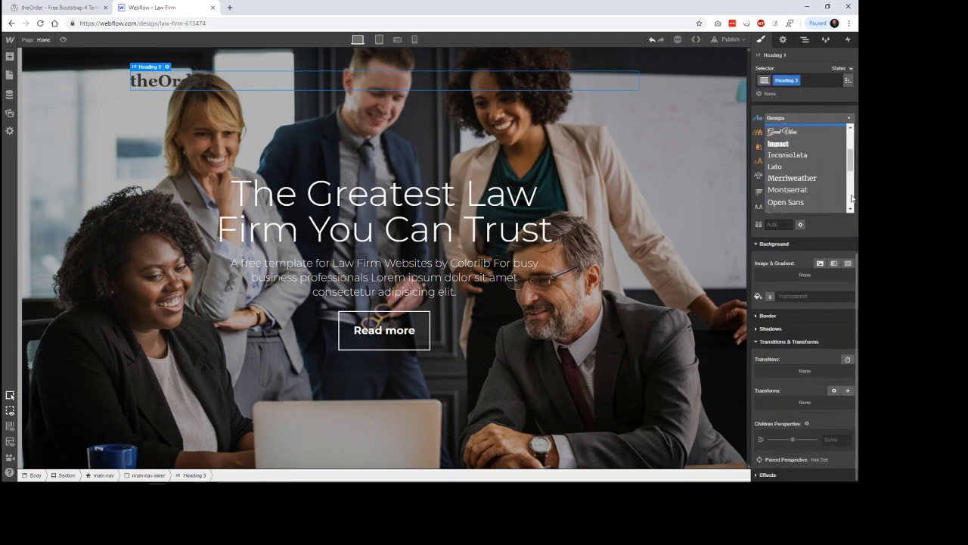
click(809, 191)
click(794, 132)
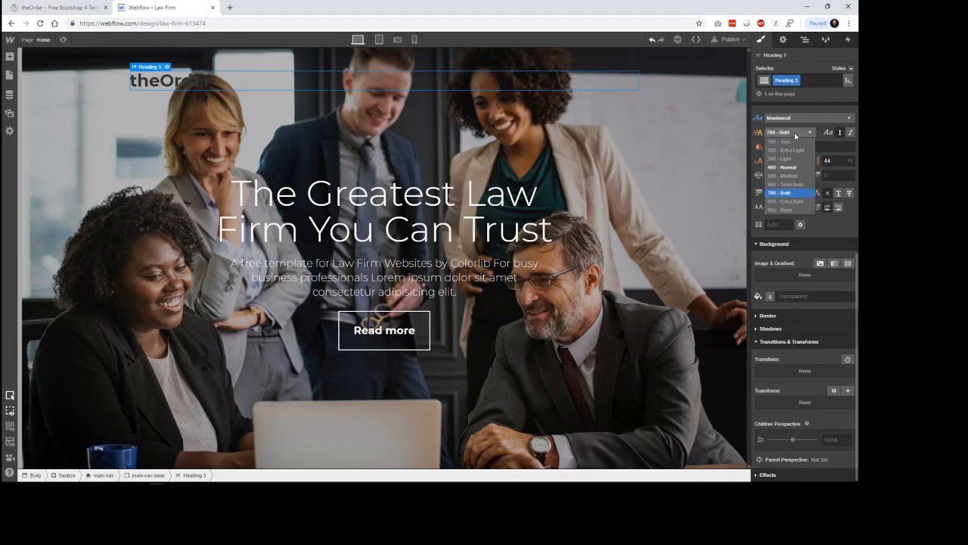
click(789, 178)
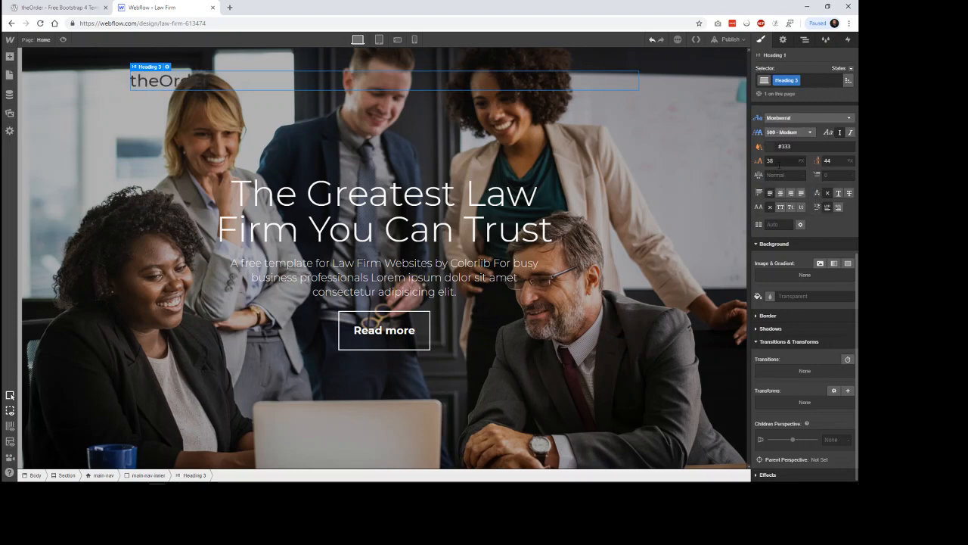
Set the theOrder heading's text color to an off-white and save it as a global swatch named White Smoke
click(774, 148)
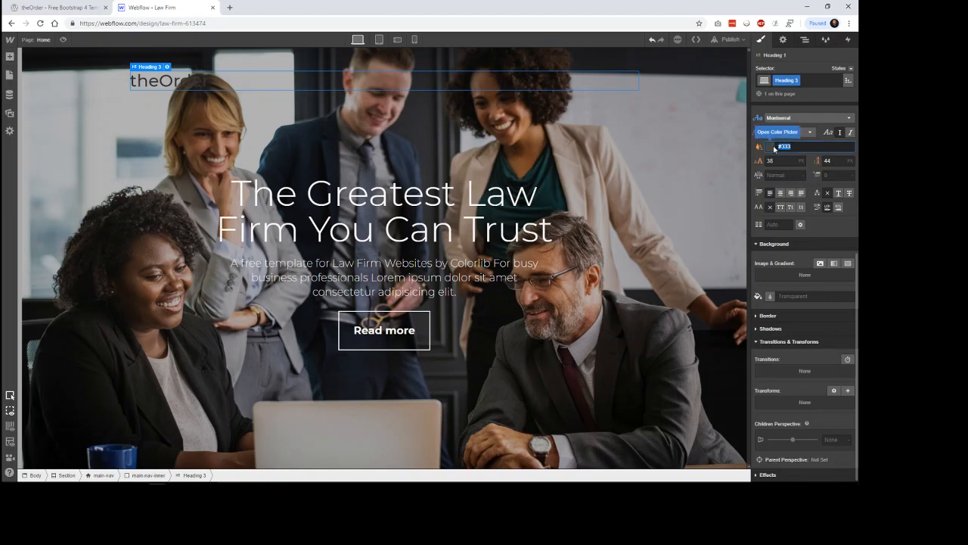
text(#f6f6f6)
click(771, 149)
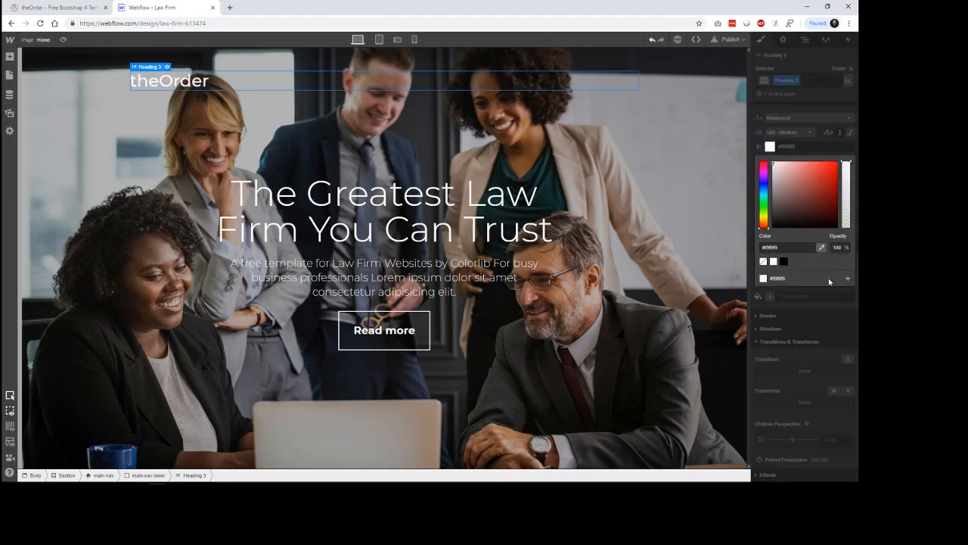
click(848, 280)
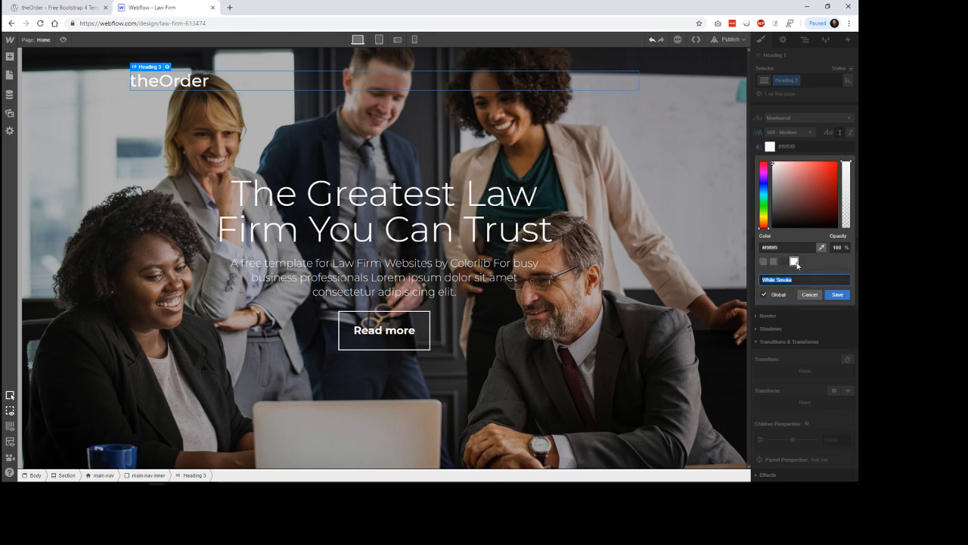
click(838, 295)
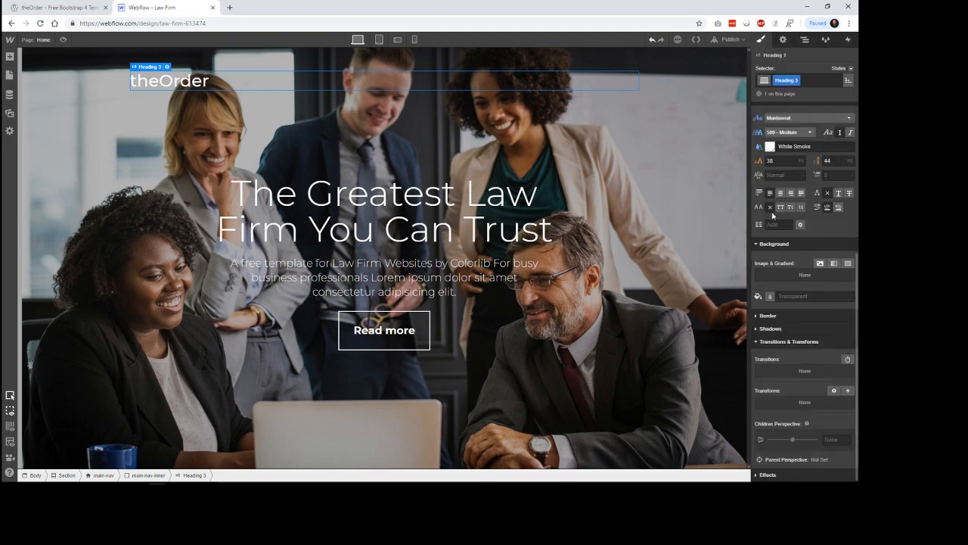
click(791, 146)
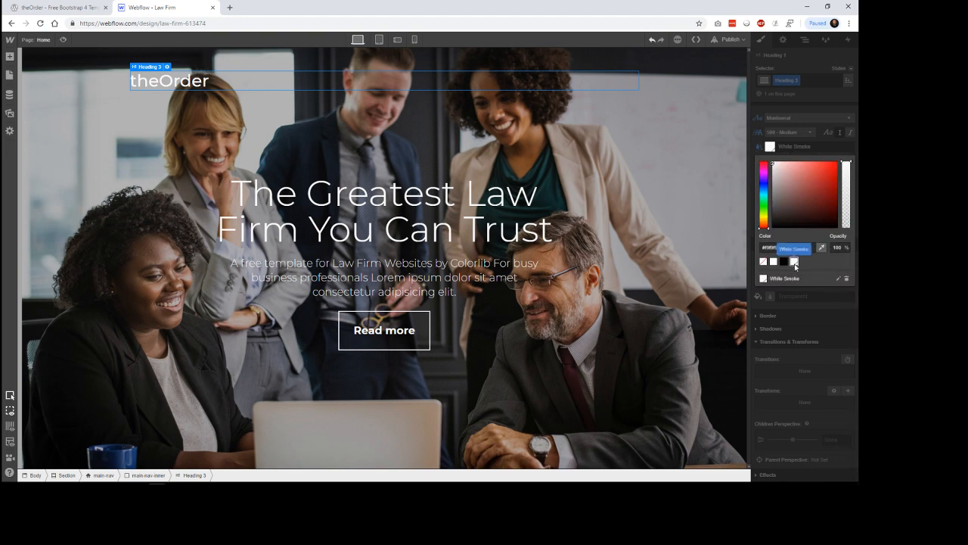
click(817, 304)
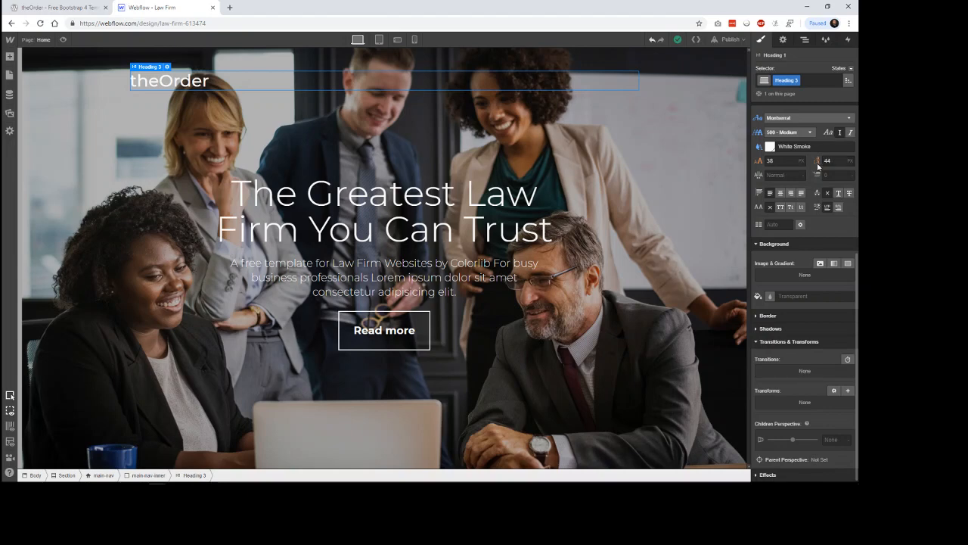
Set the theOrder heading's font size to 24 px and its line height to 32 px
click(773, 161)
text(24)
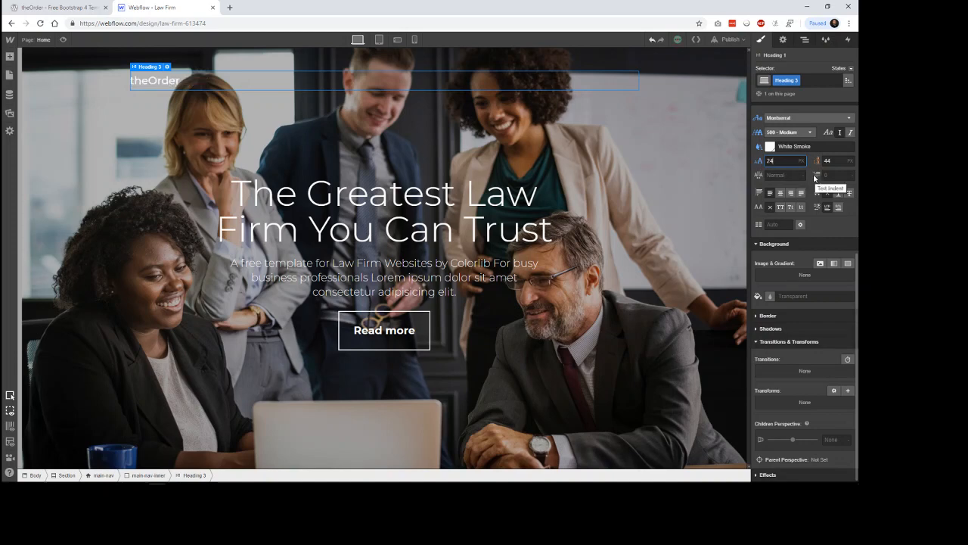
key(Tab)
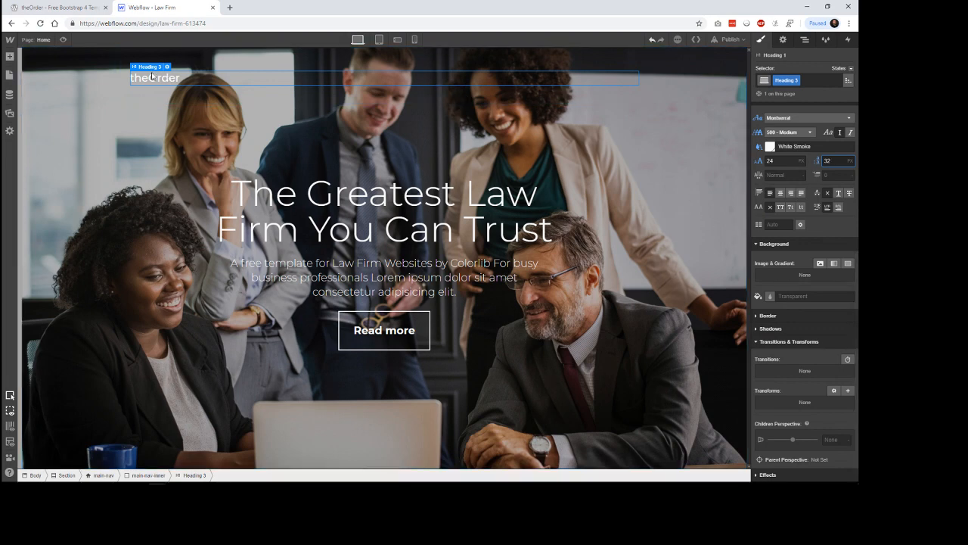
Check the theOrder template's menu, add an unordered List inside main-nav below main-nav-inner, and remove its bullets
key(a)
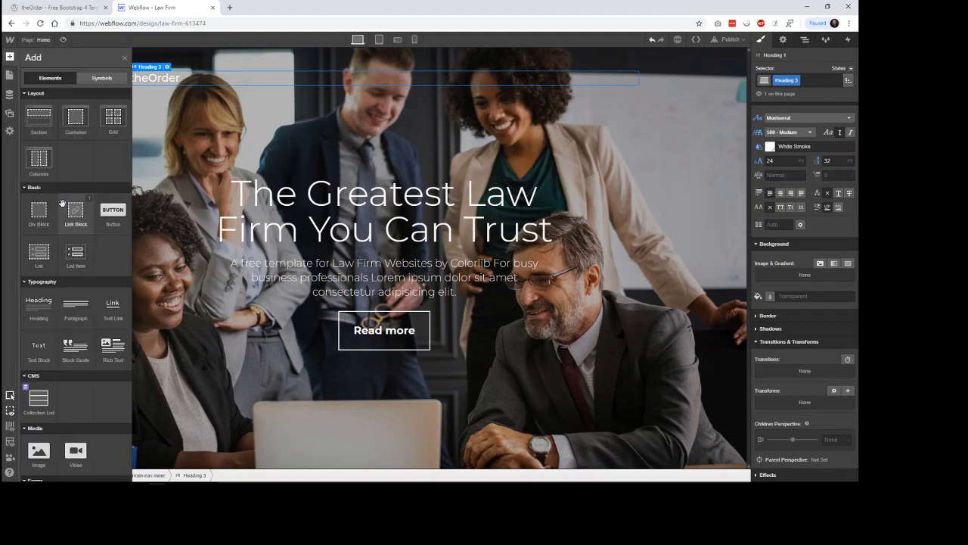
click(83, 8)
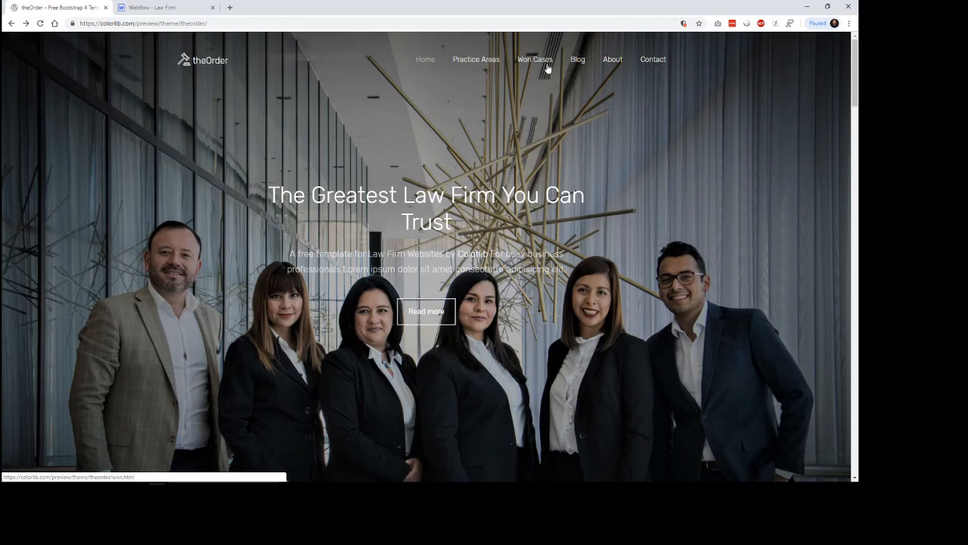
click(148, 7)
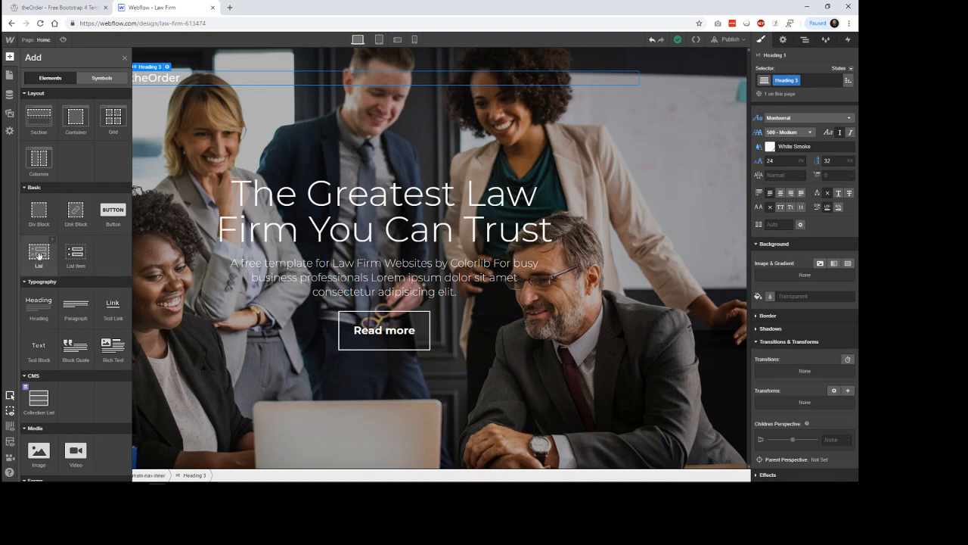
drag(261, 84, 267, 93)
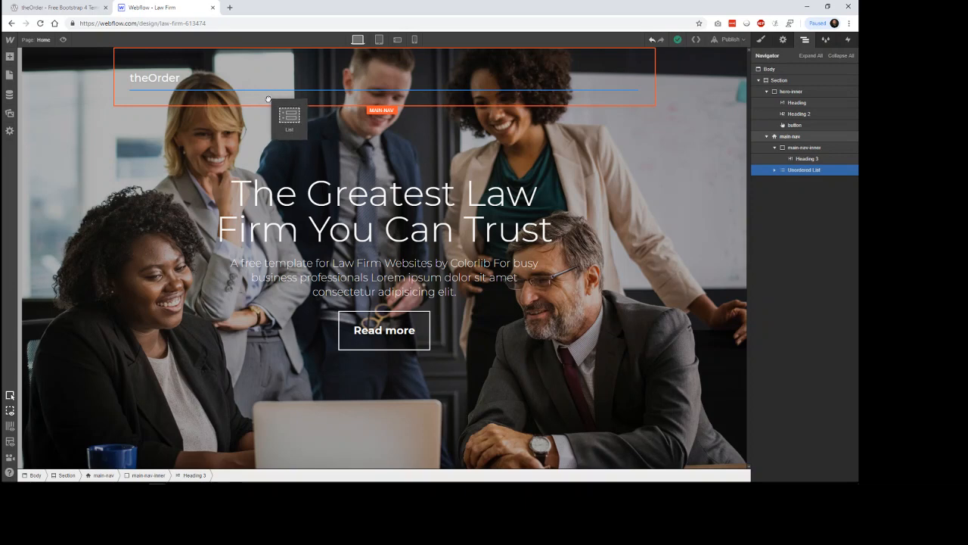
drag(284, 131, 284, 131)
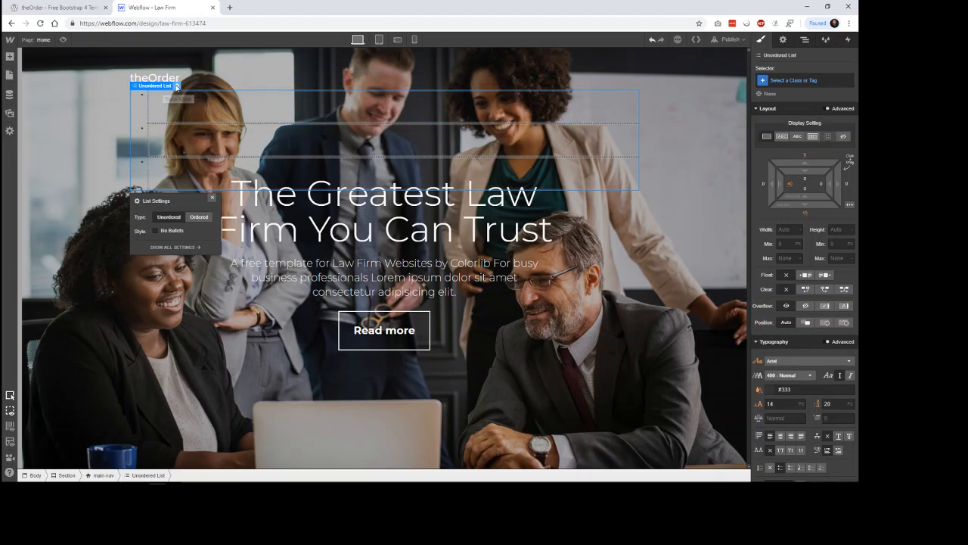
click(166, 232)
click(212, 197)
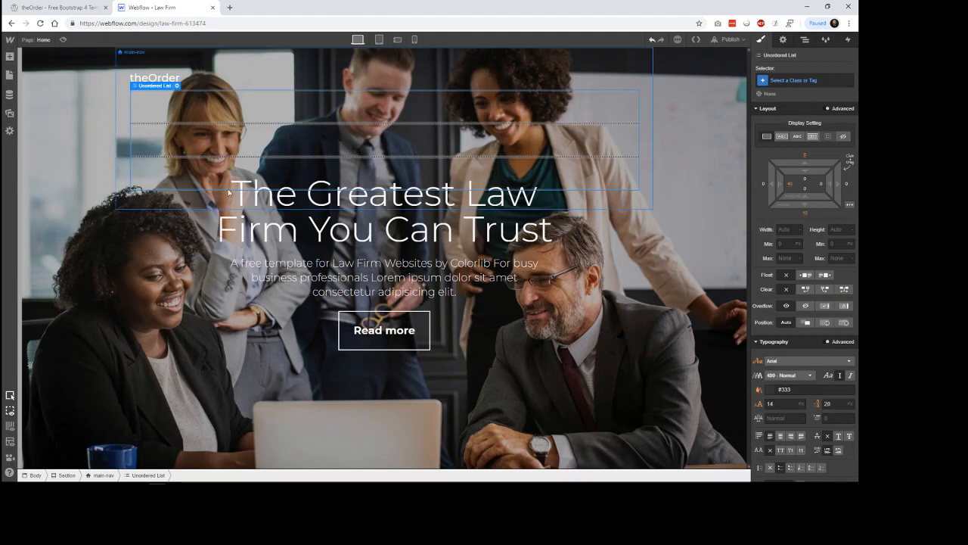
Add a Text Link inside the first list item and change its text to Home
click(226, 115)
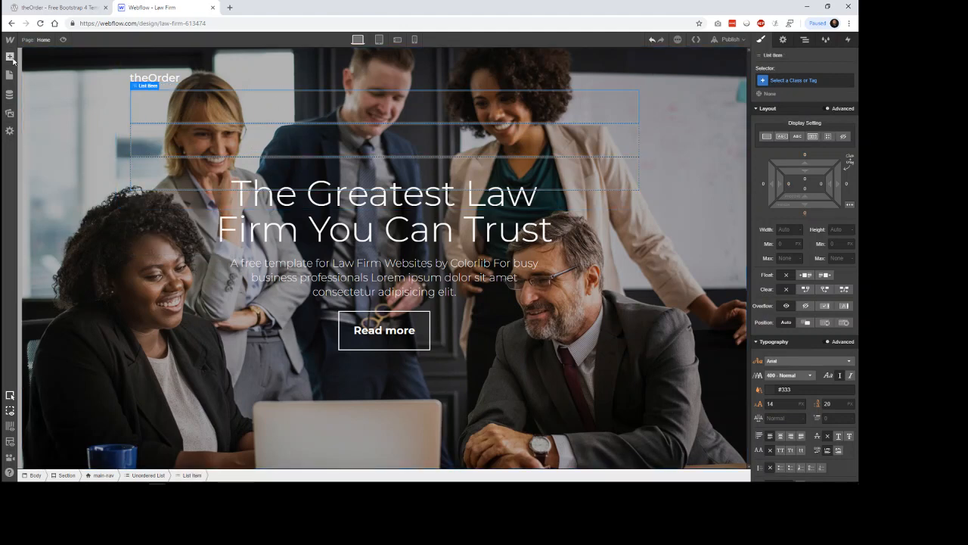
key(a)
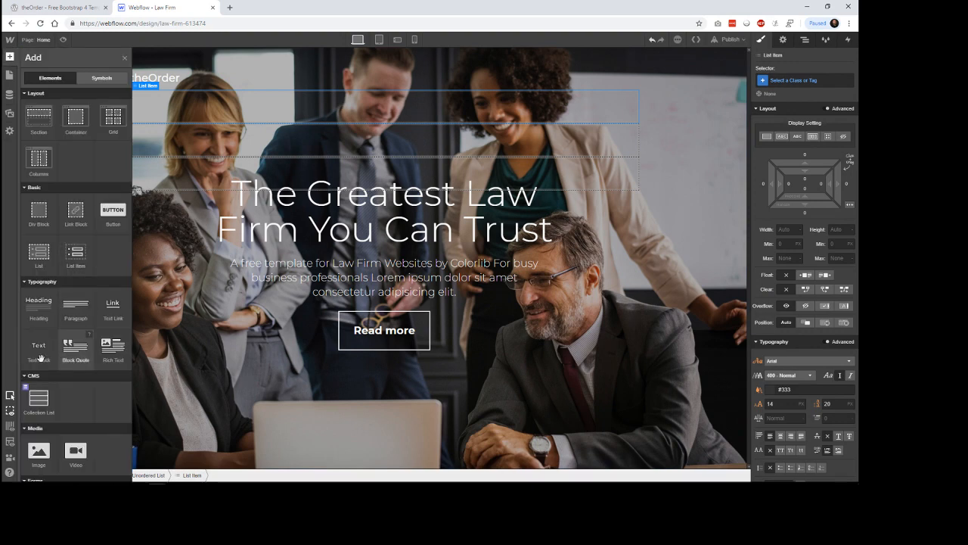
drag(192, 149, 347, 125)
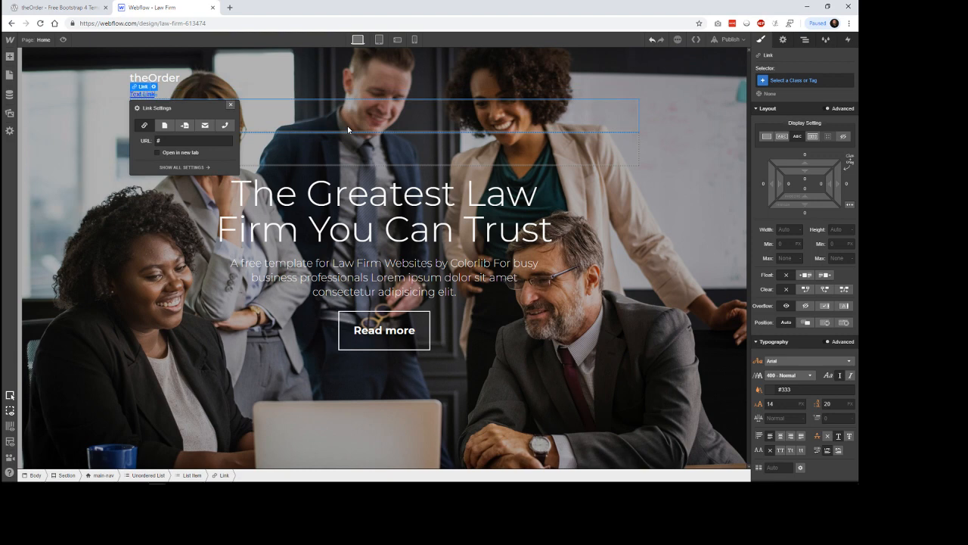
double_click(150, 95)
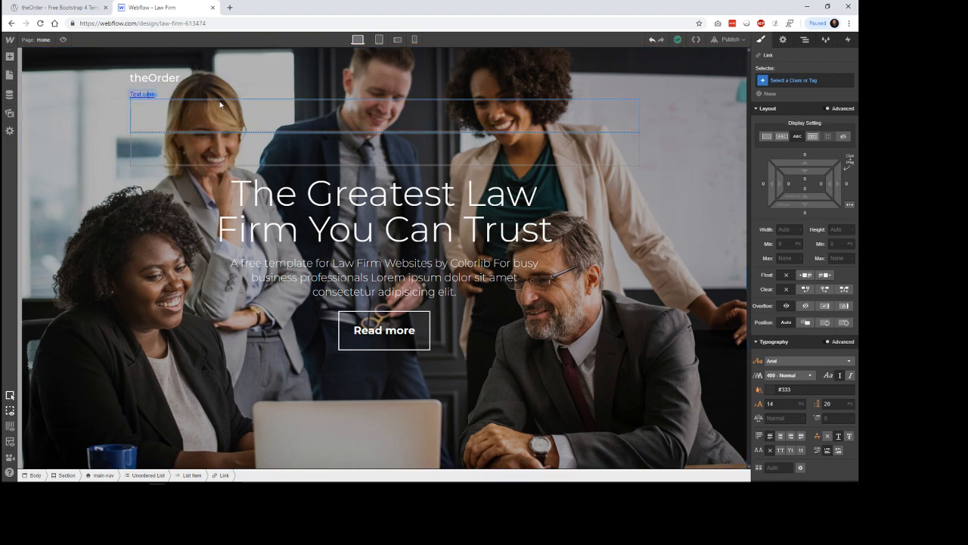
drag(157, 95, 131, 93)
triple_click(146, 95)
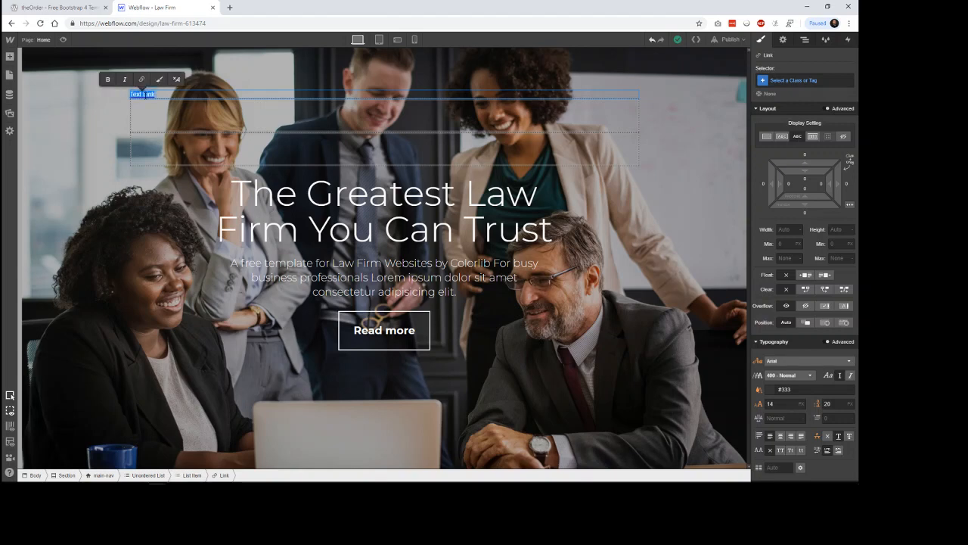
text(t)
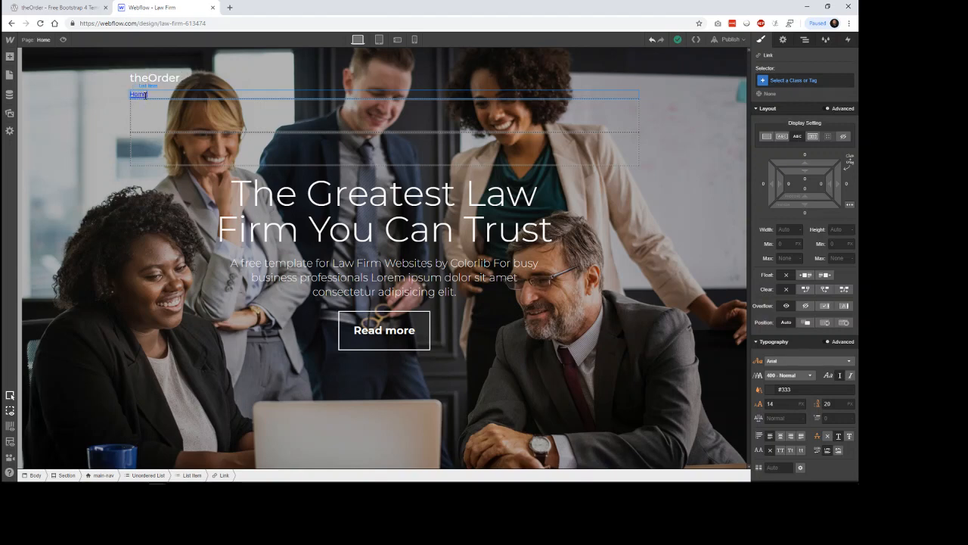
click(216, 118)
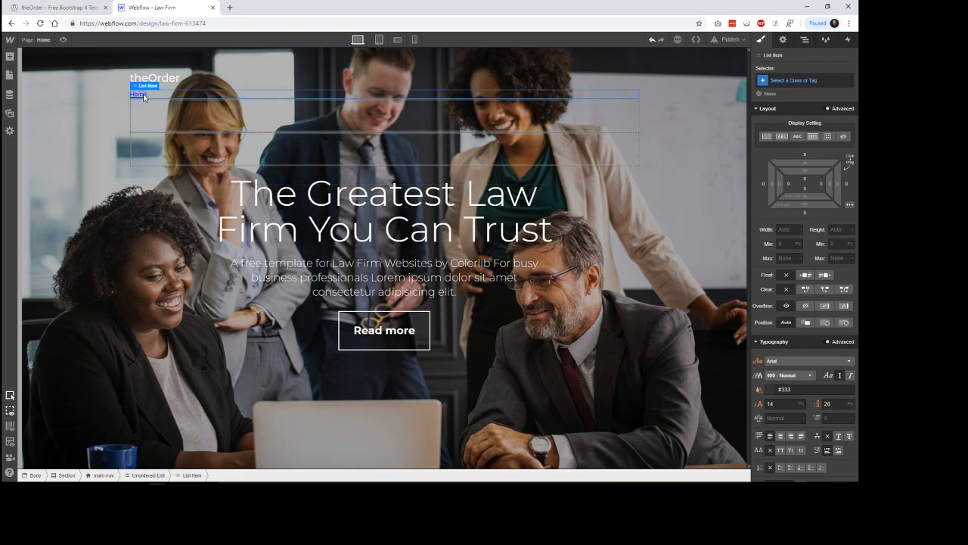
Make the Home link point to the Home page of the site
click(139, 94)
click(153, 86)
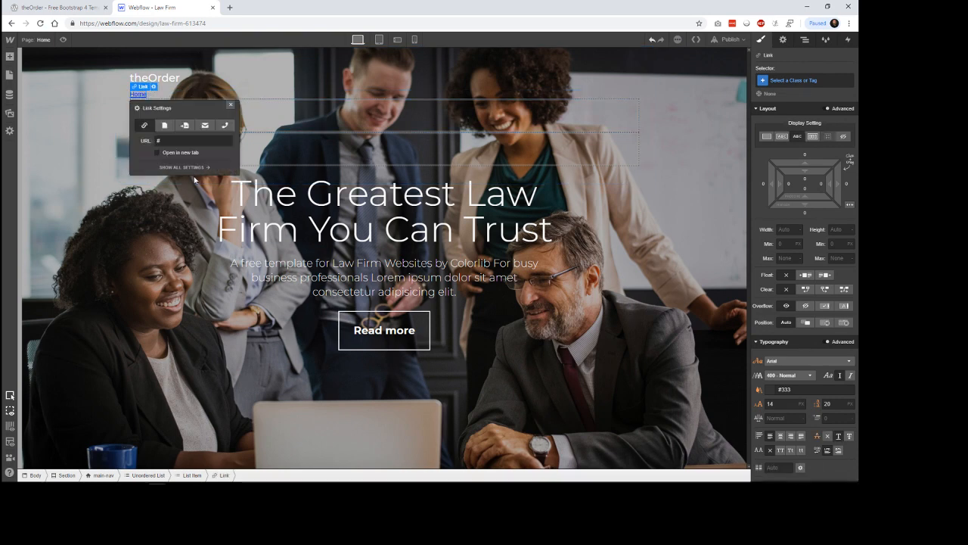
click(164, 125)
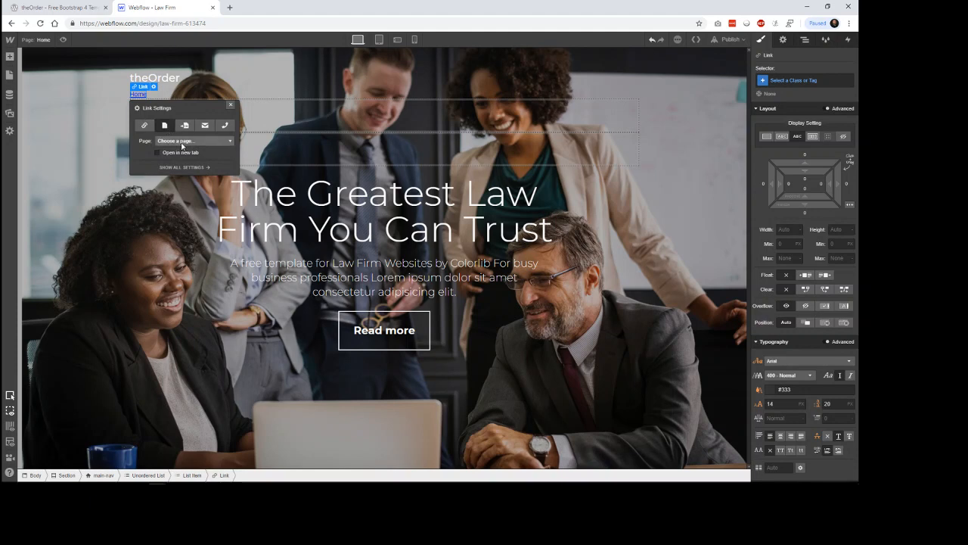
click(183, 142)
click(166, 159)
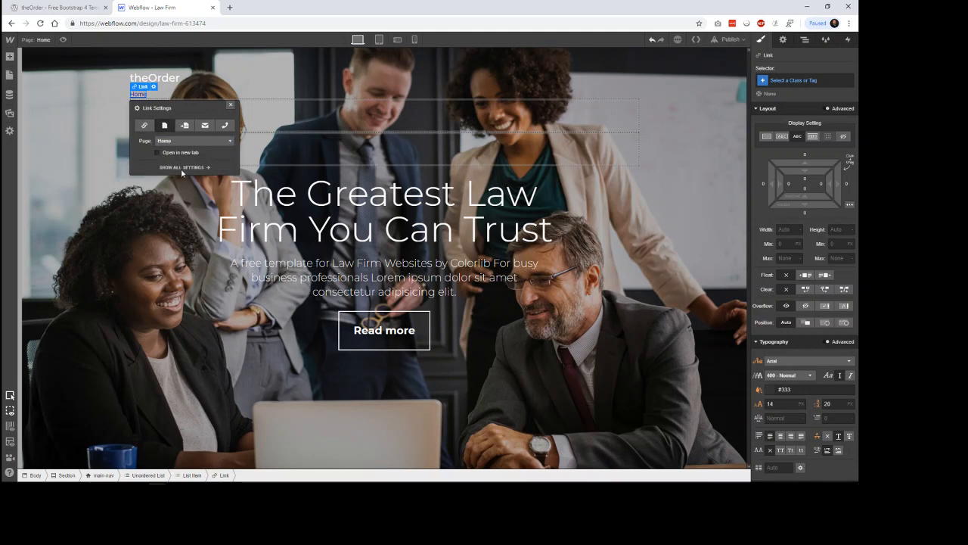
click(231, 105)
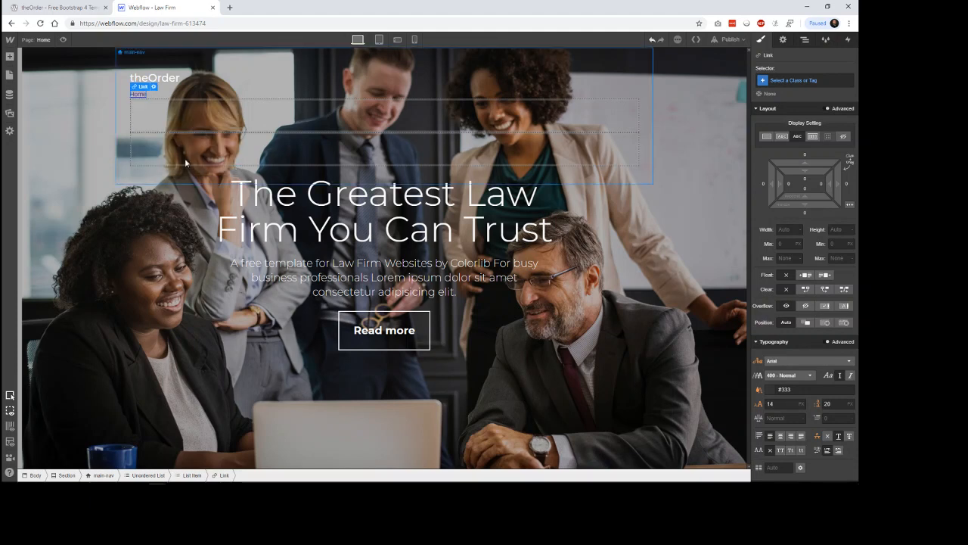
Add a Text Link inside the second list item and change its text to Practice Areas, following the template's menu
click(9, 58)
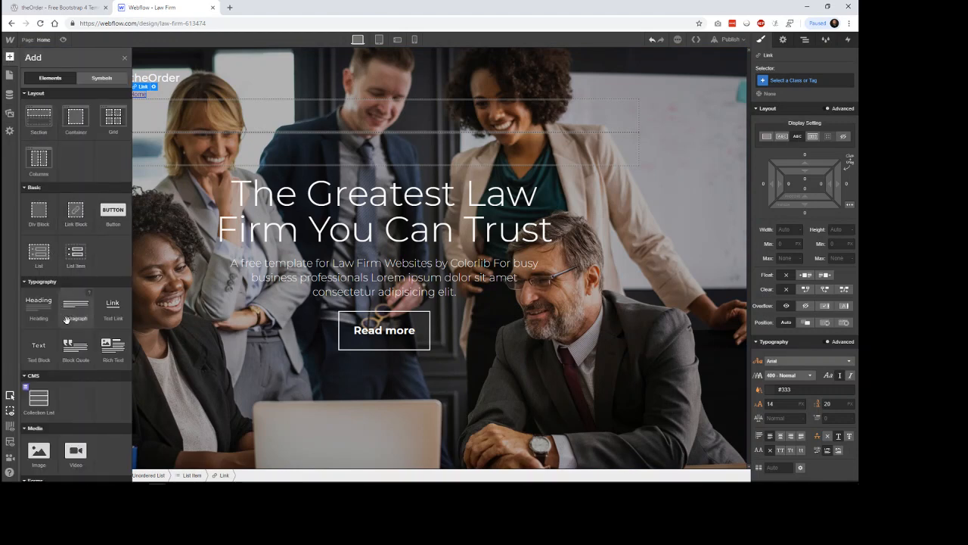
drag(147, 226, 201, 136)
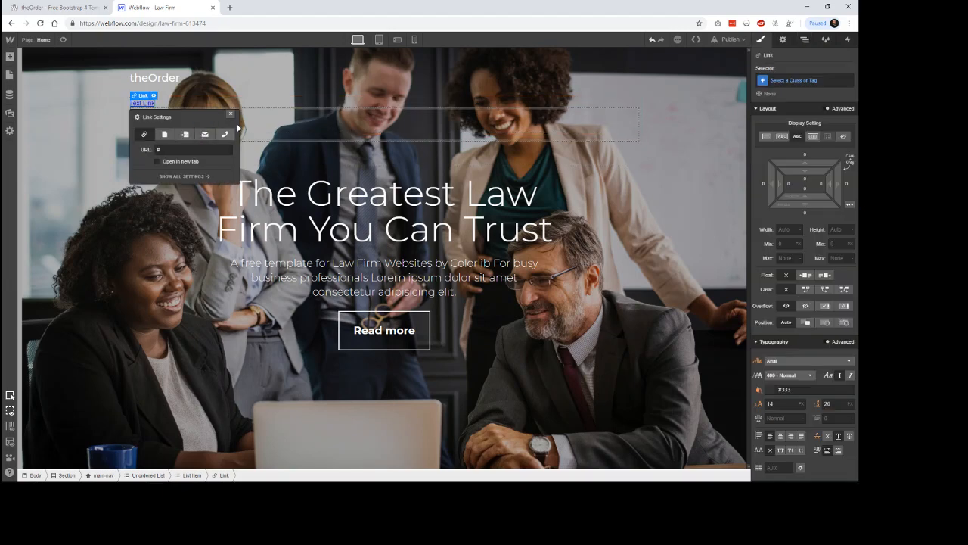
click(230, 114)
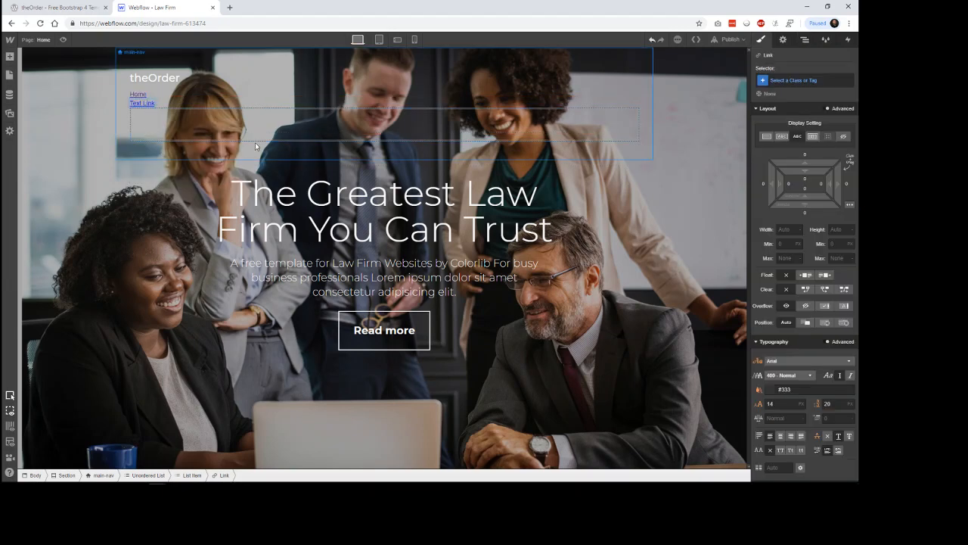
double_click(142, 103)
click(89, 9)
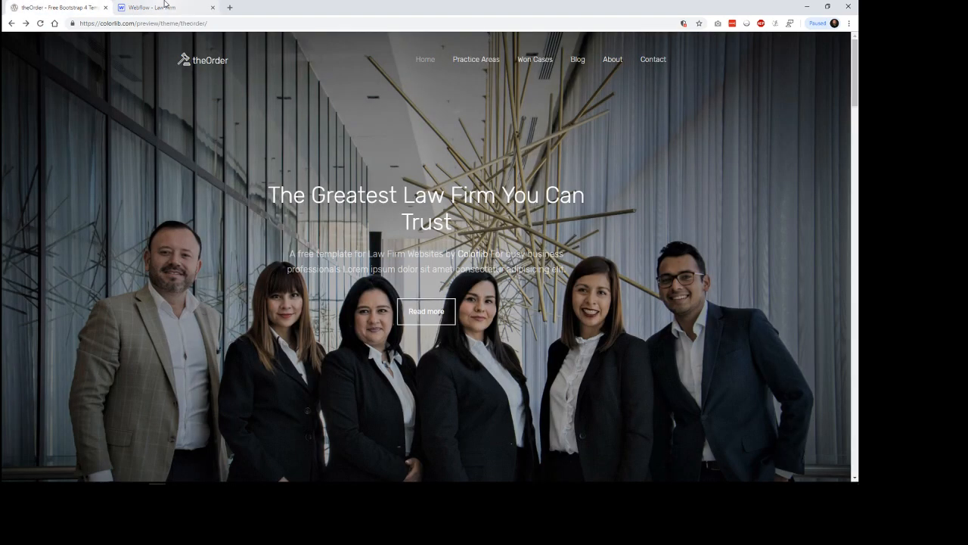
click(218, 10)
text(Home)
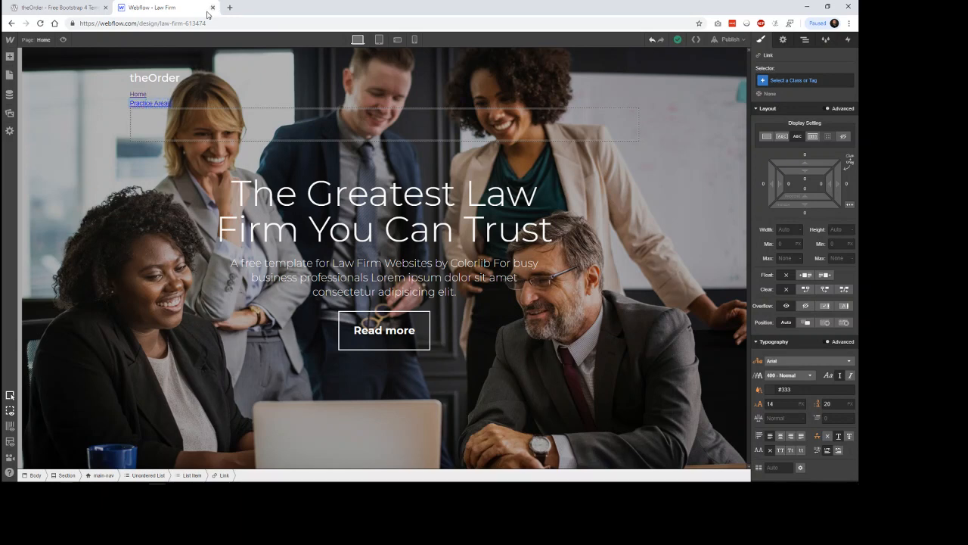
click(194, 121)
click(194, 119)
Copy the Practice Areas link and paste it into the empty third list item
click(163, 104)
right_click(162, 105)
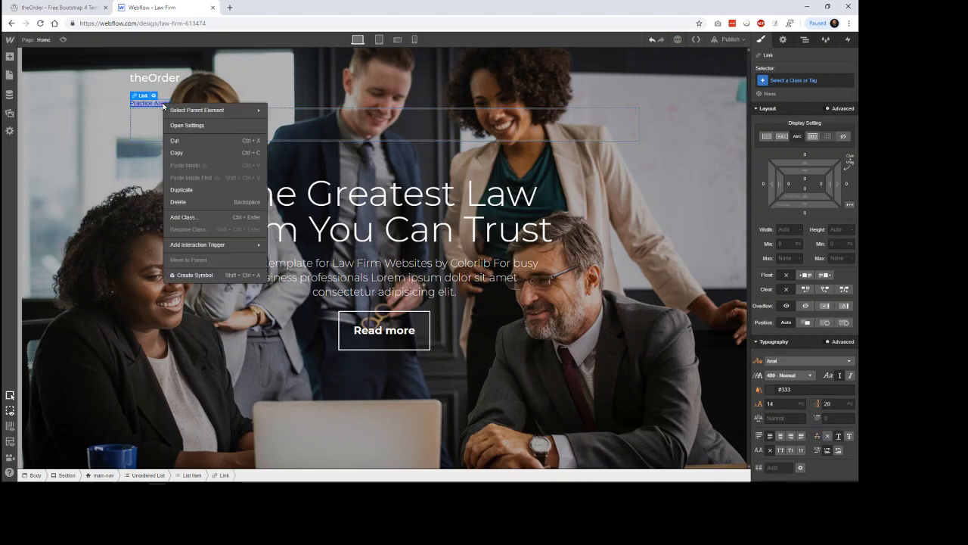
click(184, 153)
click(184, 132)
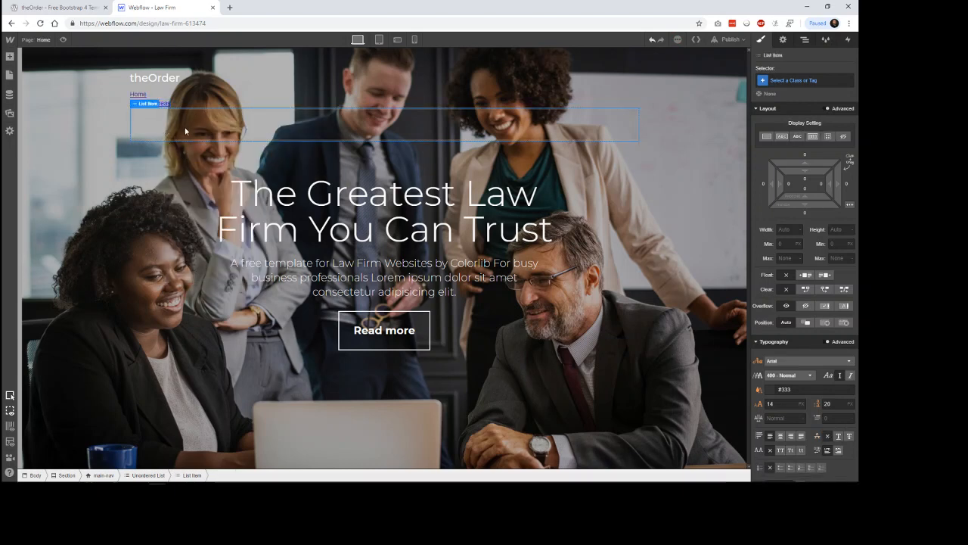
key(ctrl+v)
Change the text of the copied link in the third list item to Won Cases, following the template's menu
click(164, 112)
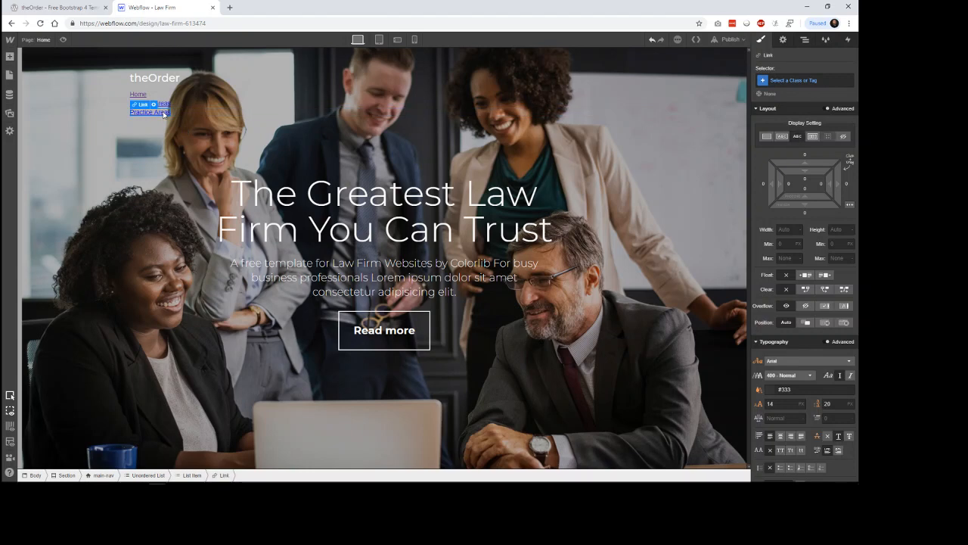
double_click(163, 112)
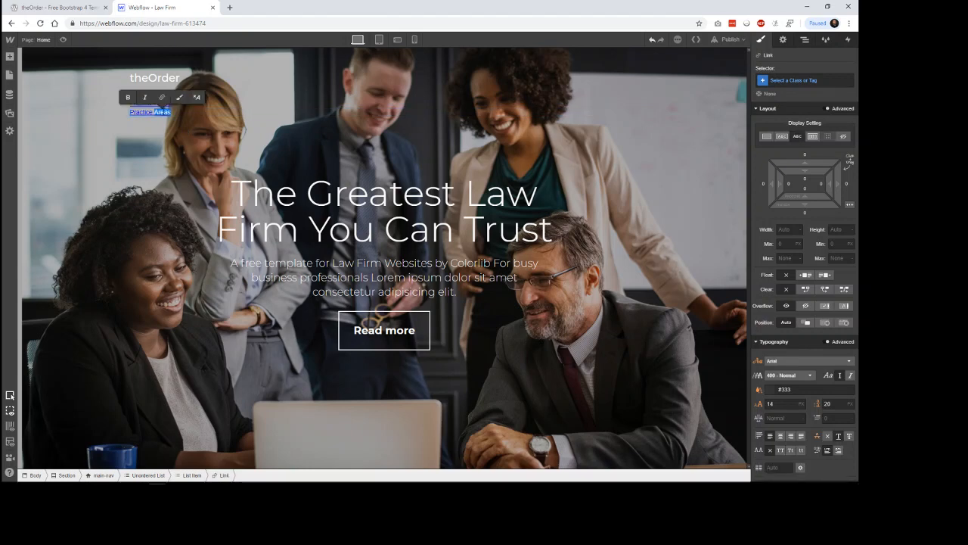
text(Pract)
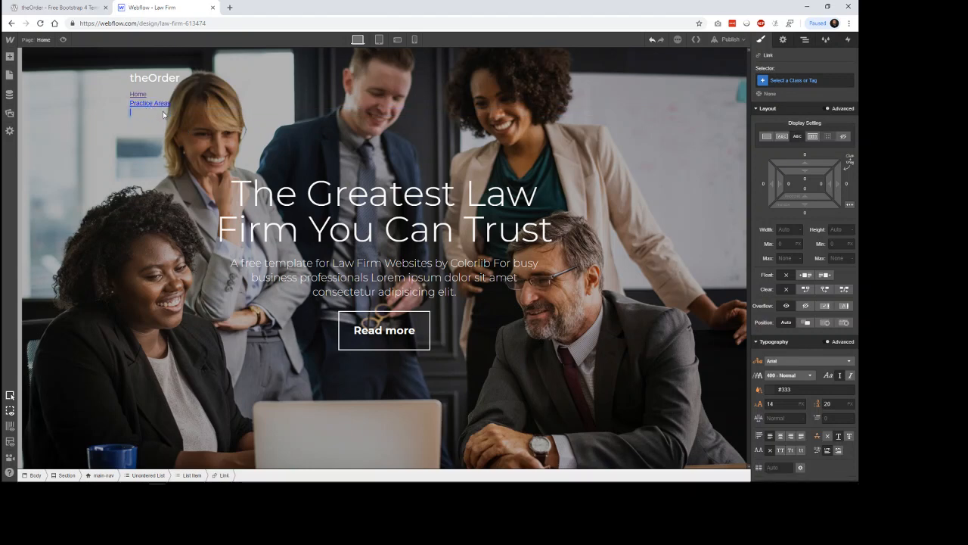
click(53, 7)
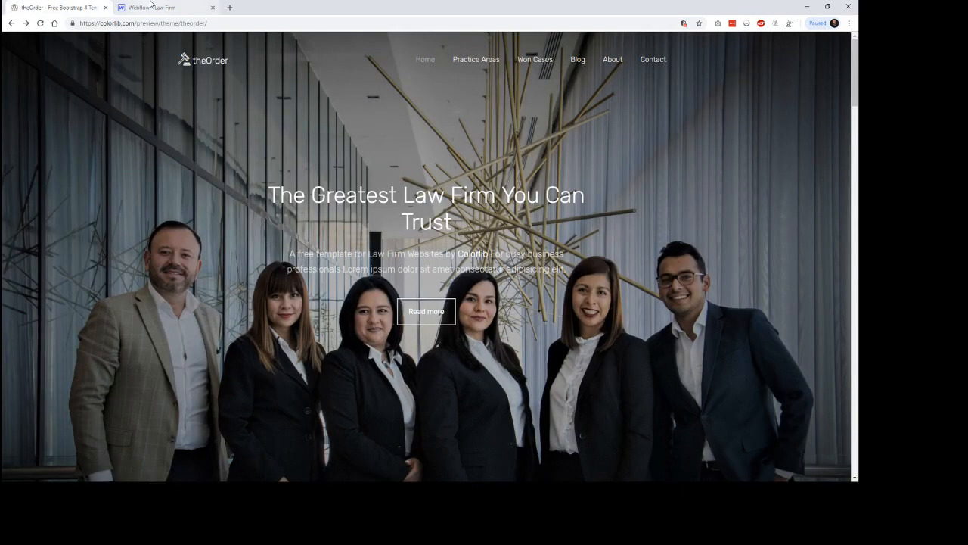
click(151, 6)
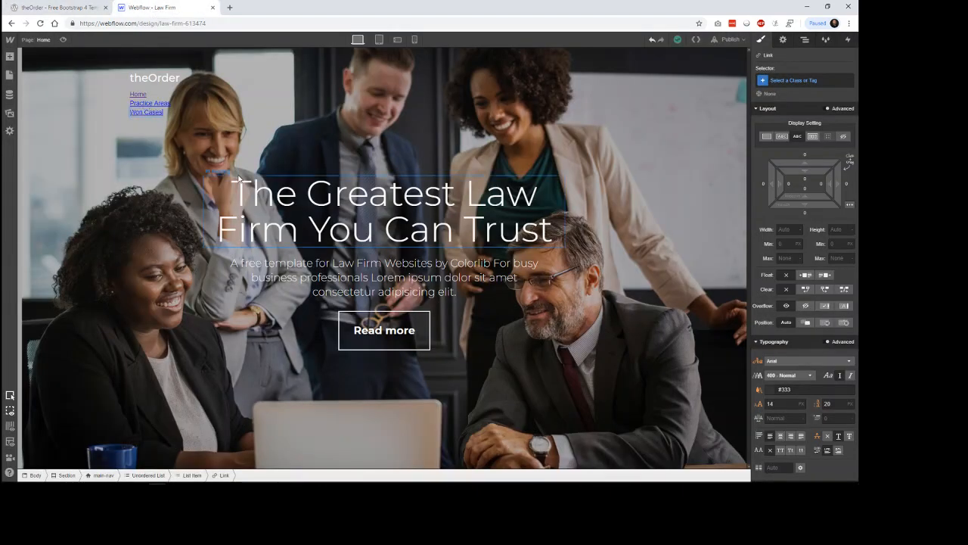
Check the remaining entries in the template's menu and review the settings of the unordered list
click(179, 105)
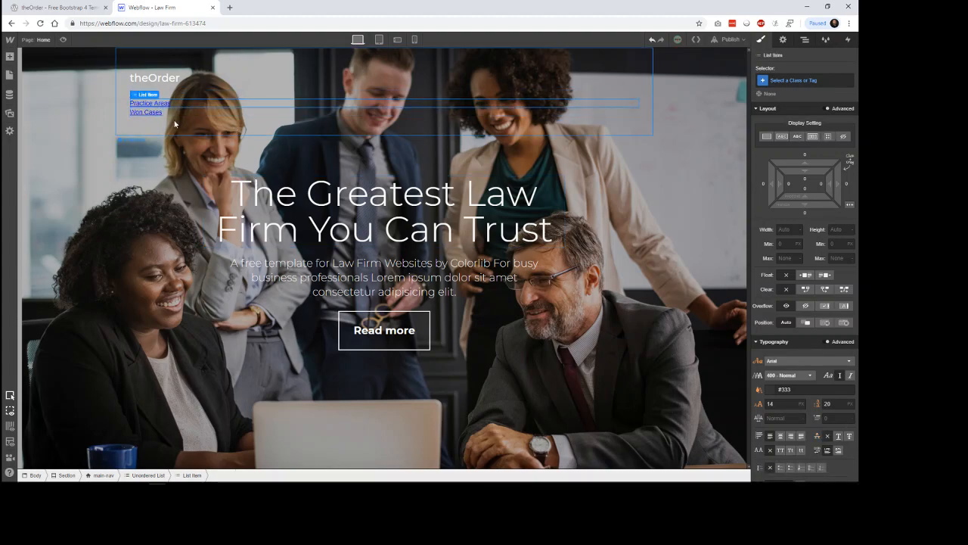
click(76, 8)
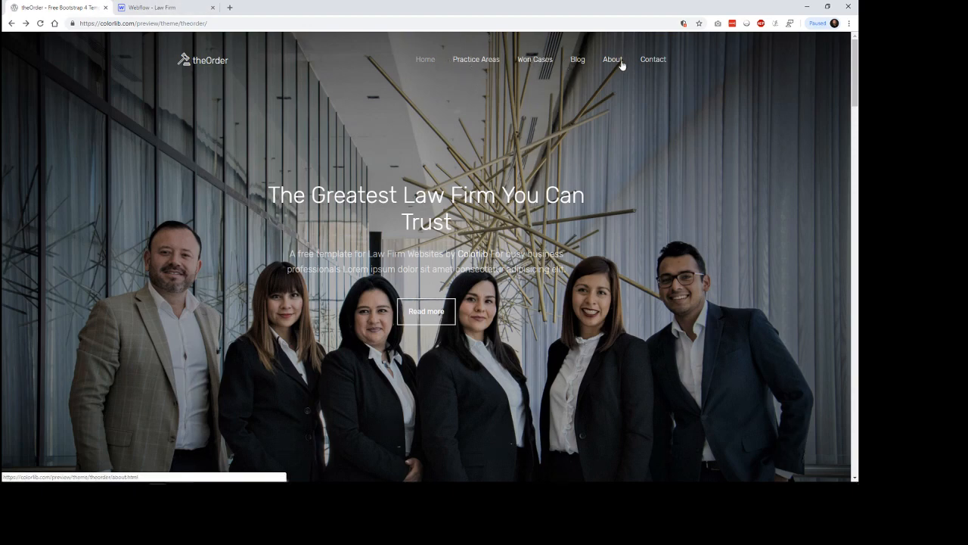
click(168, 9)
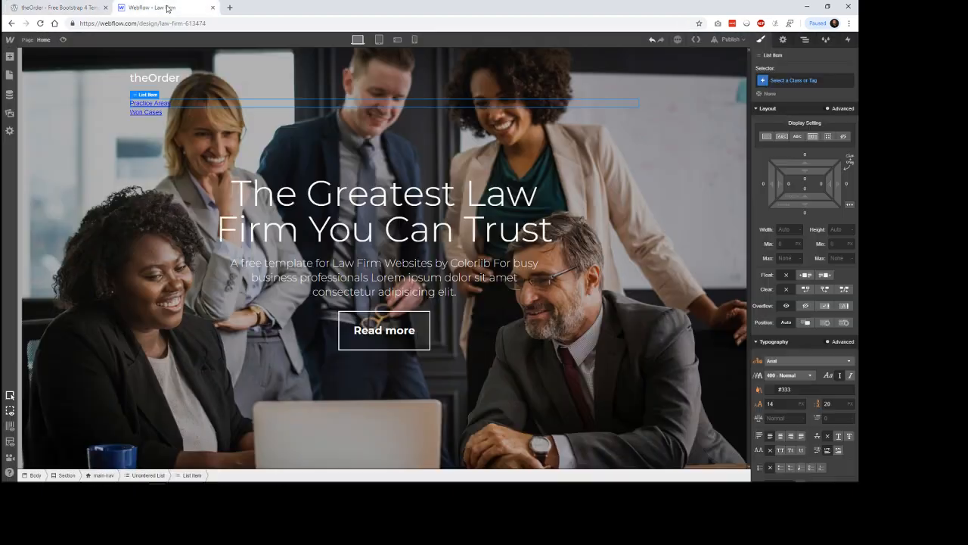
click(154, 94)
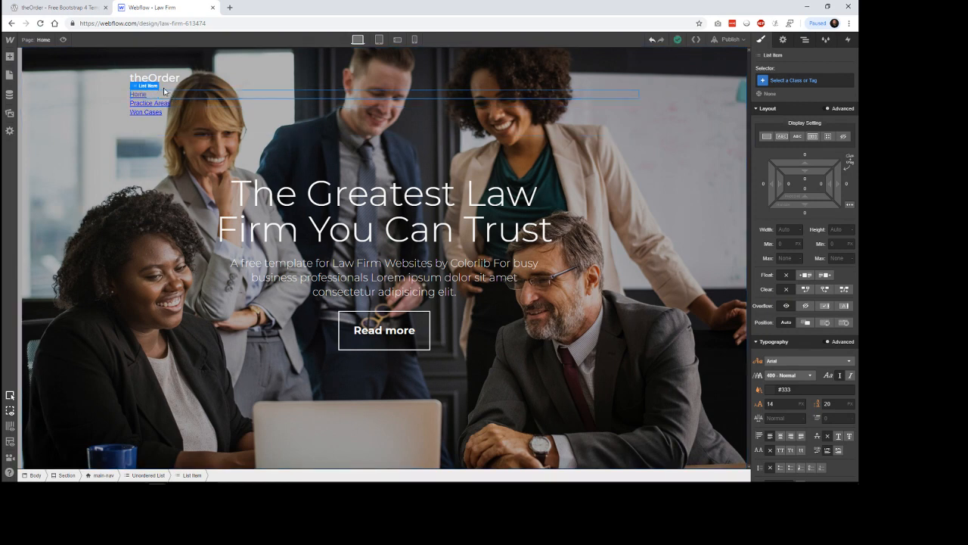
click(151, 476)
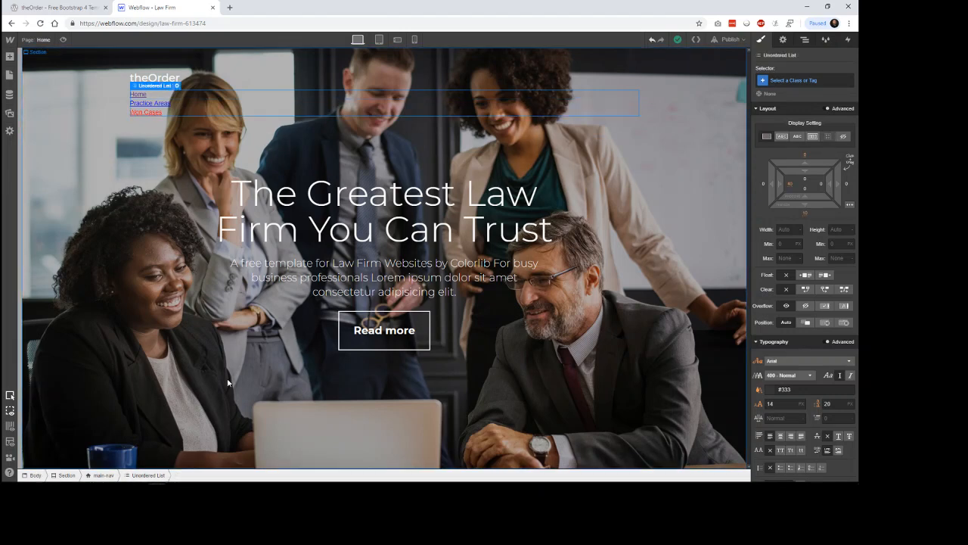
click(176, 86)
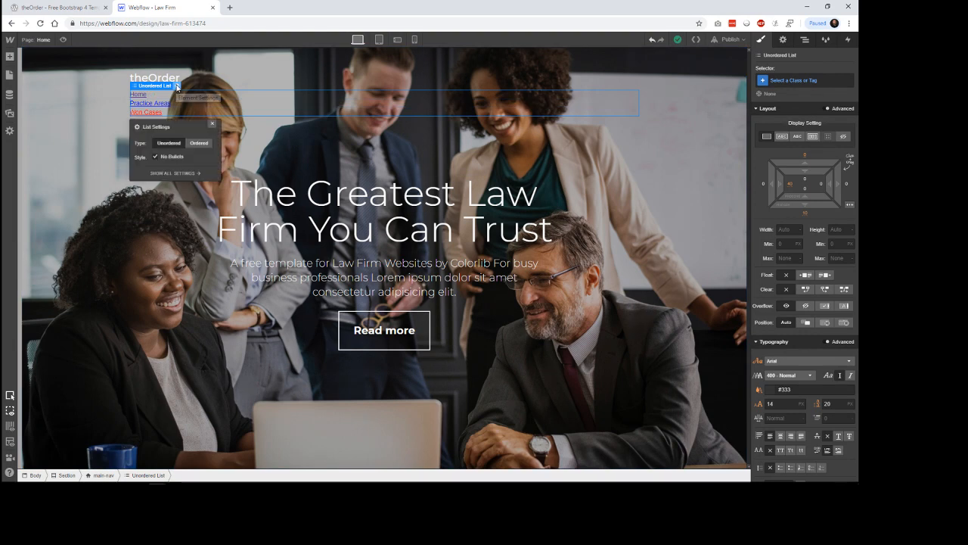
click(176, 173)
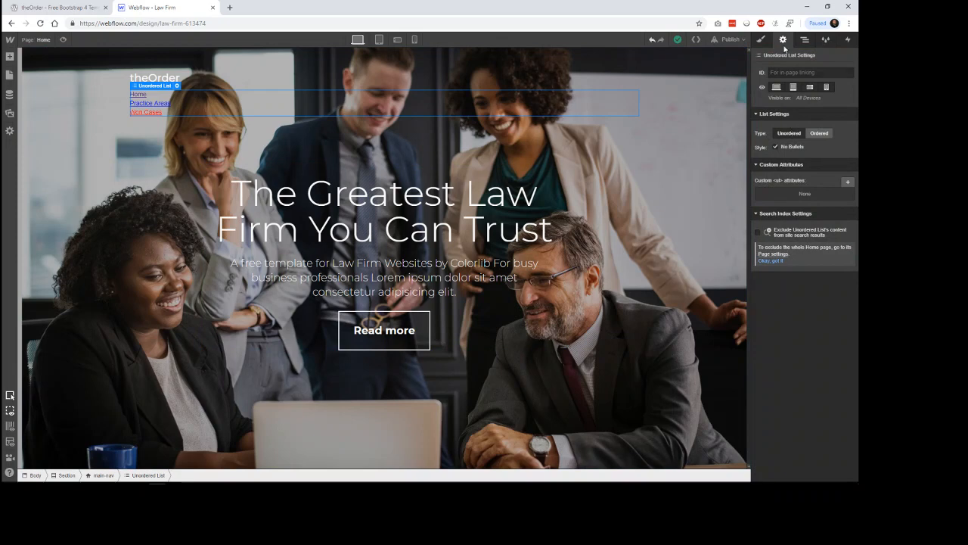
click(761, 39)
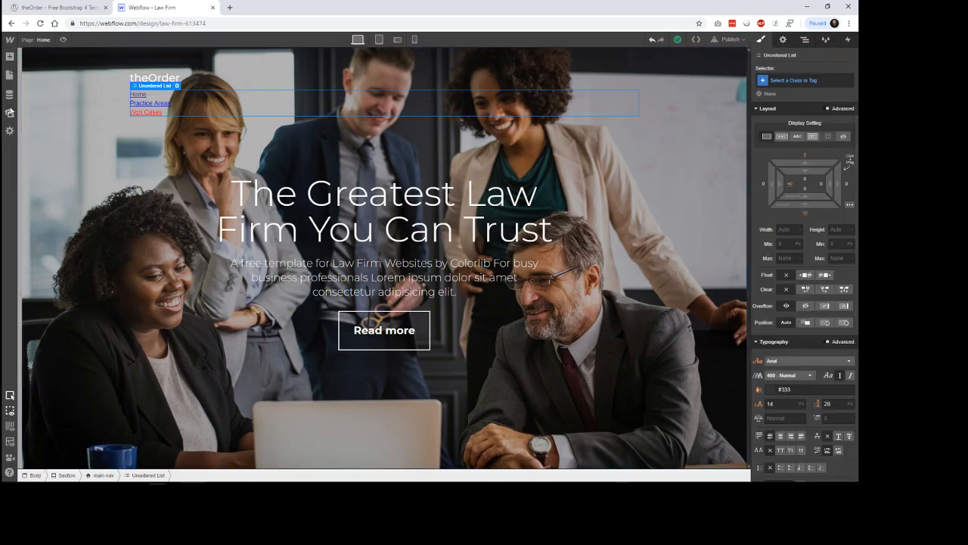
Add a List Item to the unordered list and move it to the end, below the Won Cases item
click(9, 59)
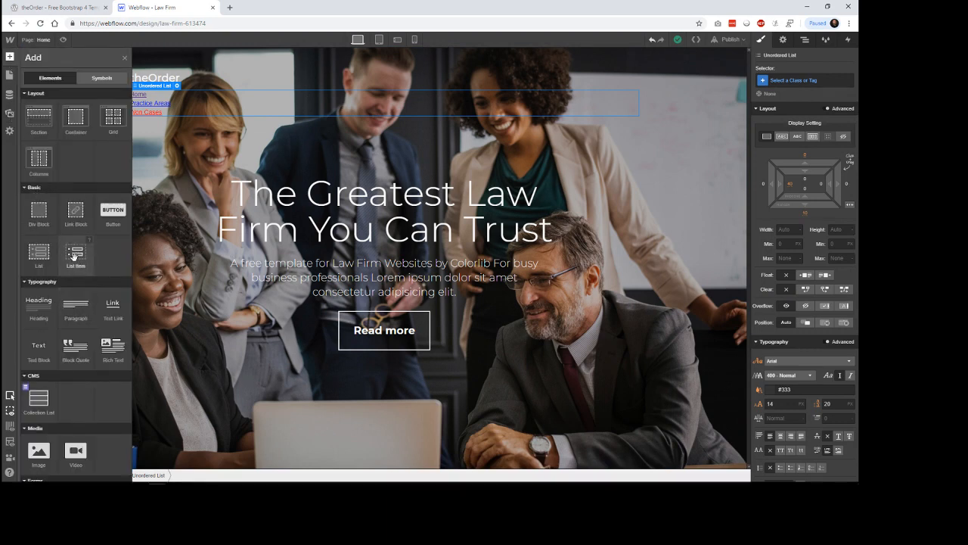
drag(74, 257, 796, 185)
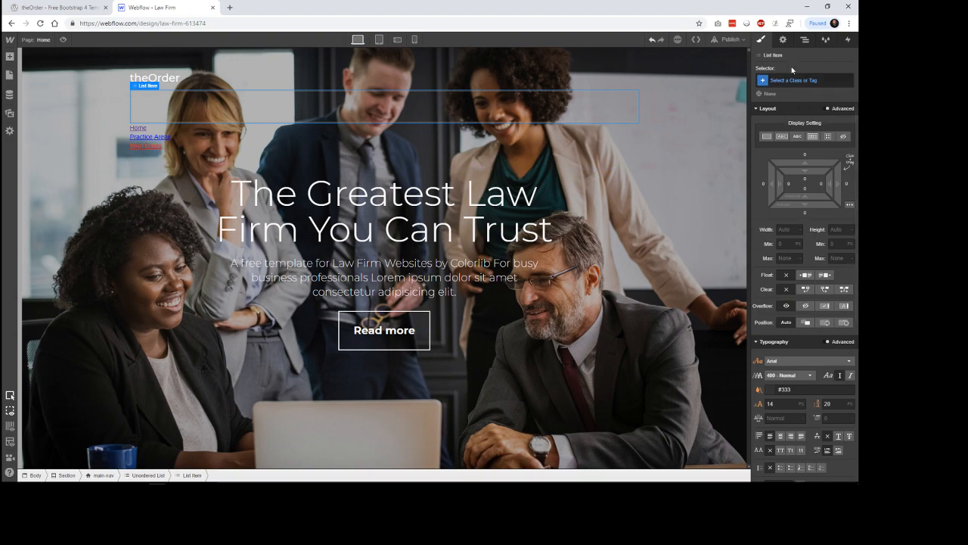
click(804, 40)
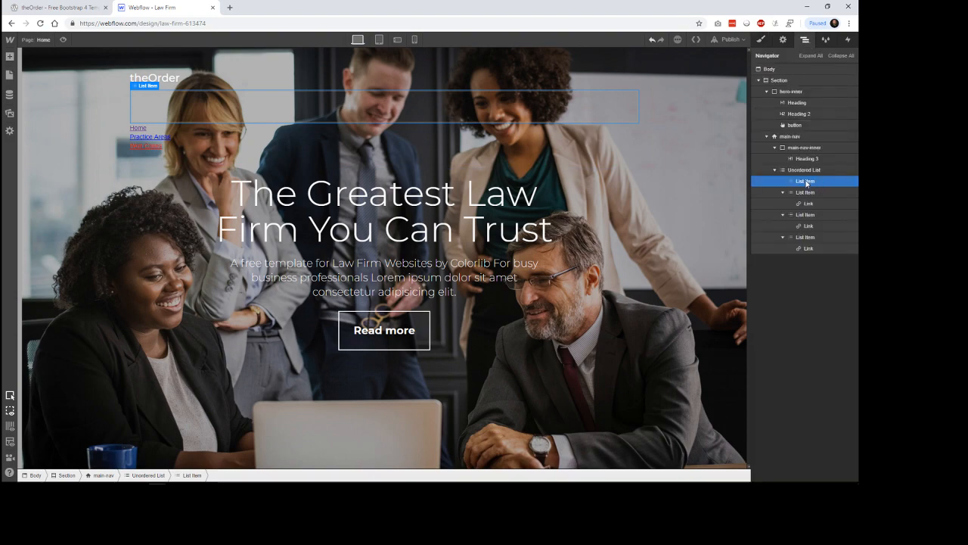
drag(806, 184, 808, 261)
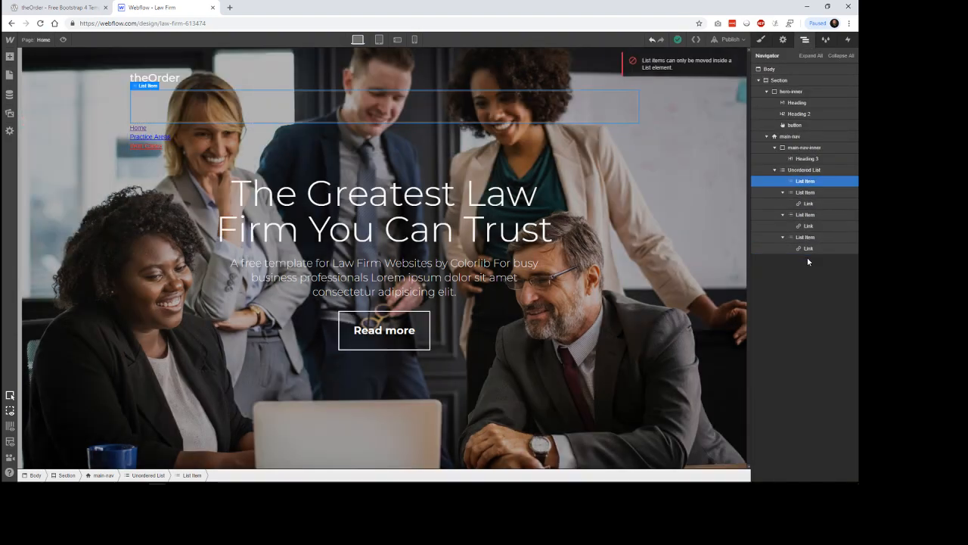
drag(805, 181, 801, 271)
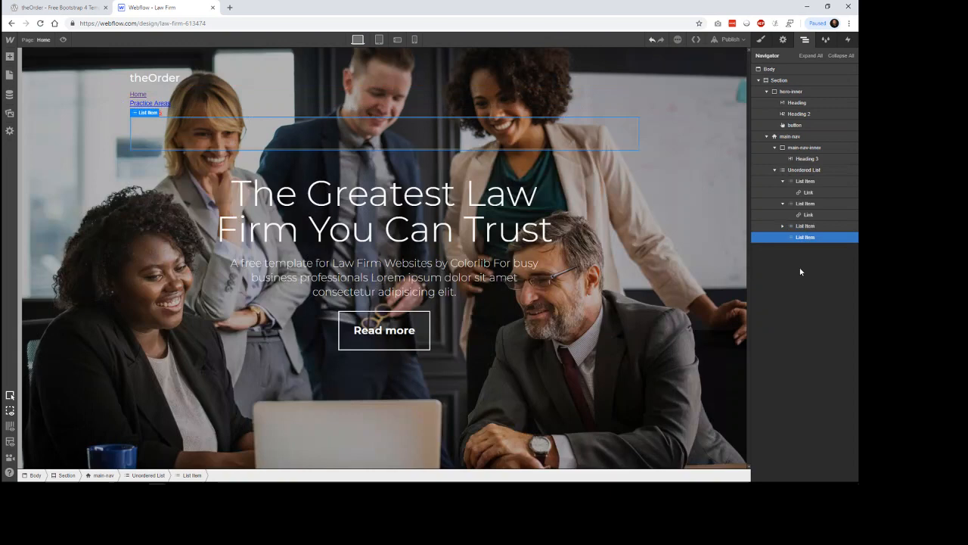
Copy the Won Cases link into the empty list item and change the last link's text to Blog, following the template's menu
click(157, 113)
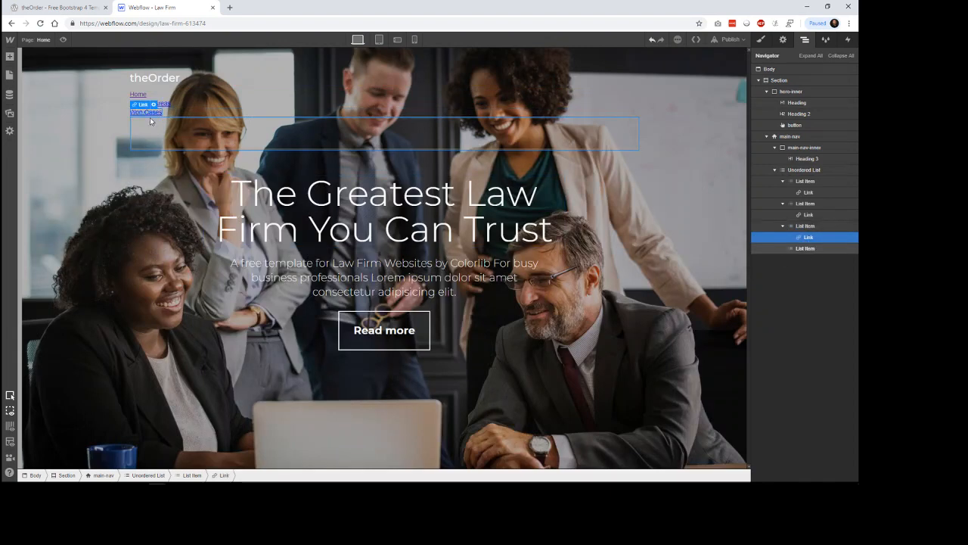
drag(157, 131, 185, 144)
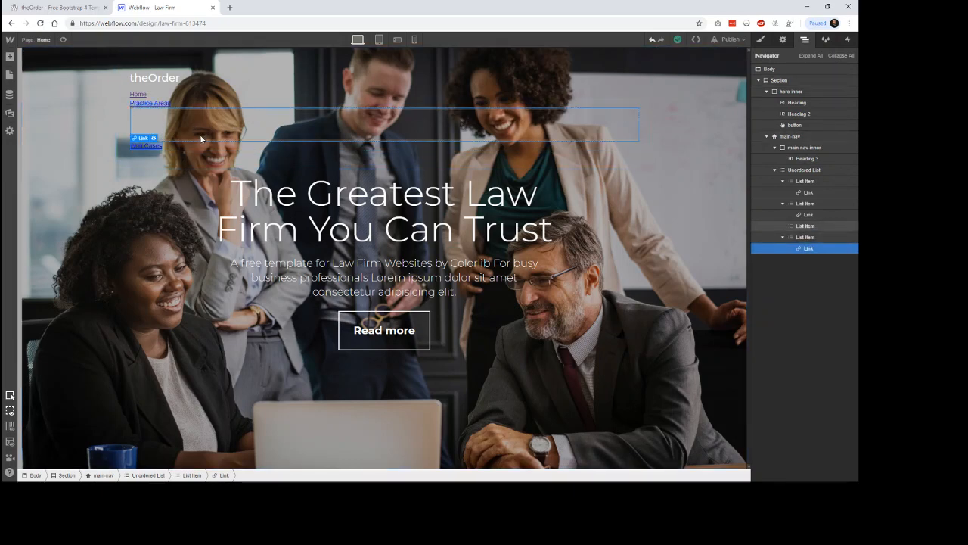
drag(201, 139, 156, 124)
click(76, 9)
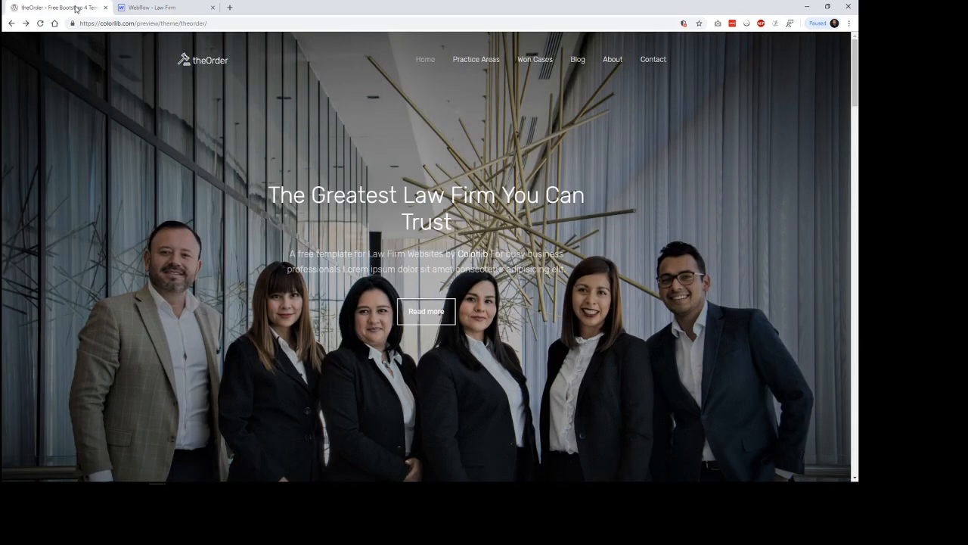
click(151, 8)
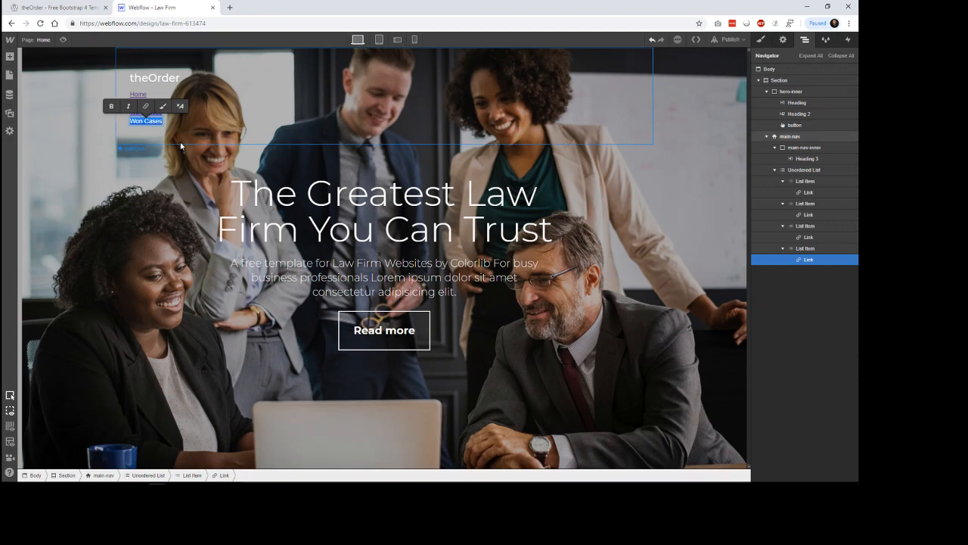
text(Blog)
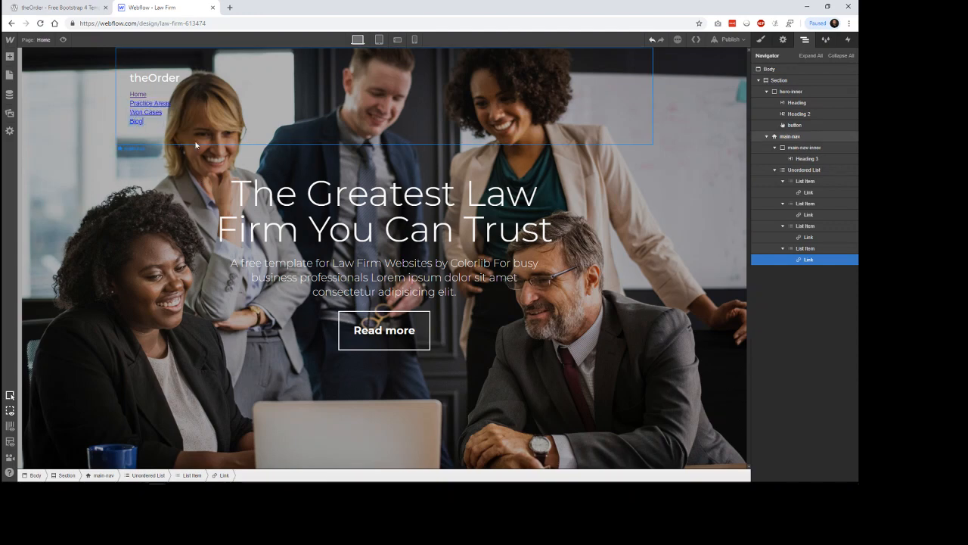
Duplicate the Blog list item together with its link and collapse the original item in the element tree
click(146, 128)
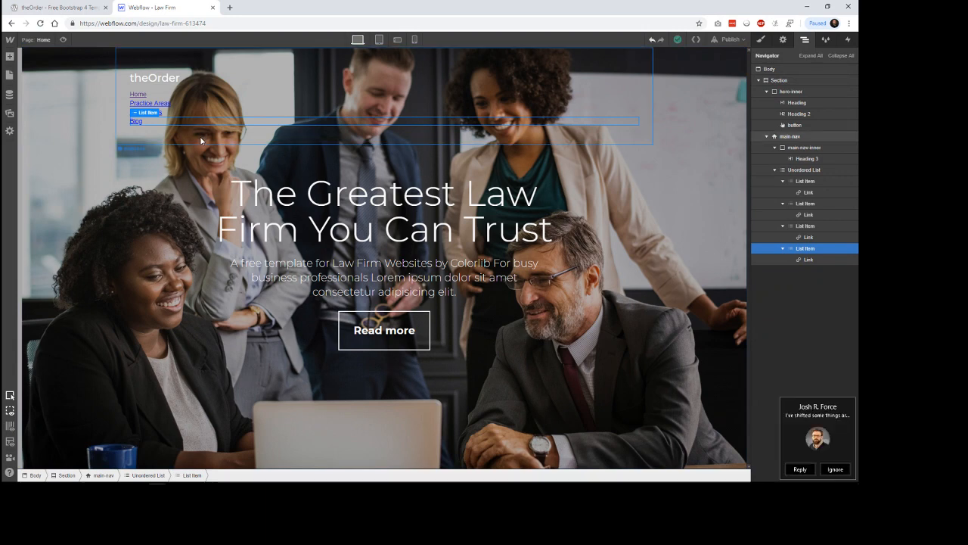
key(ctrl+d)
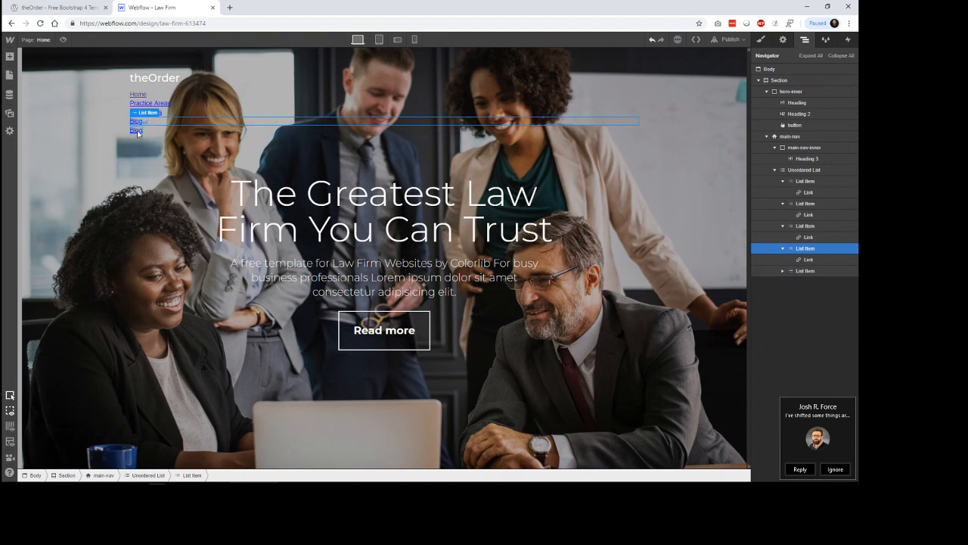
click(784, 251)
click(782, 250)
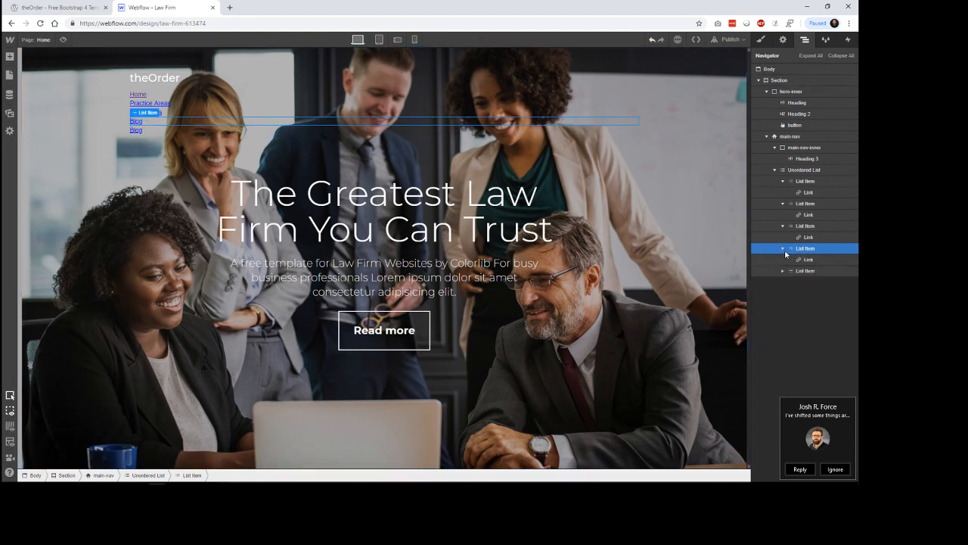
click(783, 256)
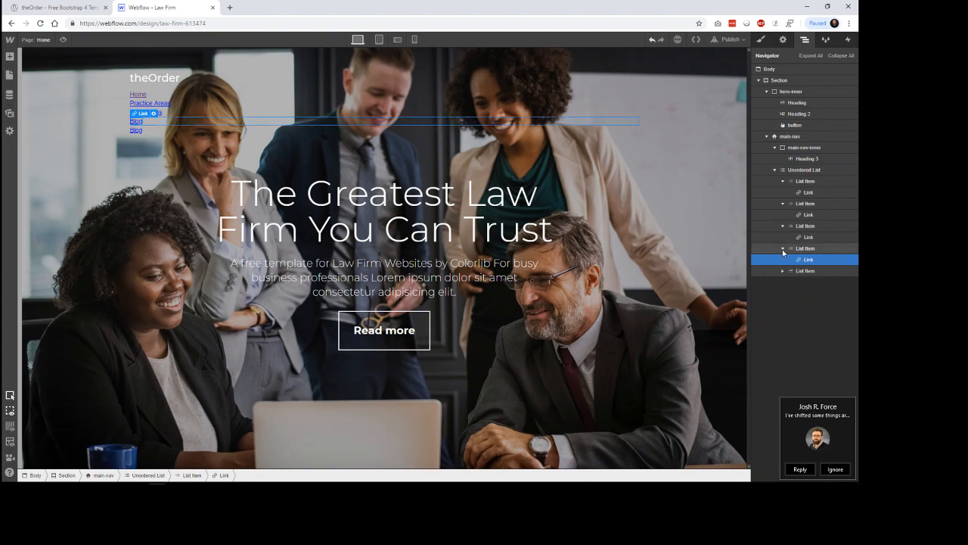
click(783, 250)
Change the duplicated Blog link's text to About, following the template's menu, and ignore the incoming message notification
click(139, 130)
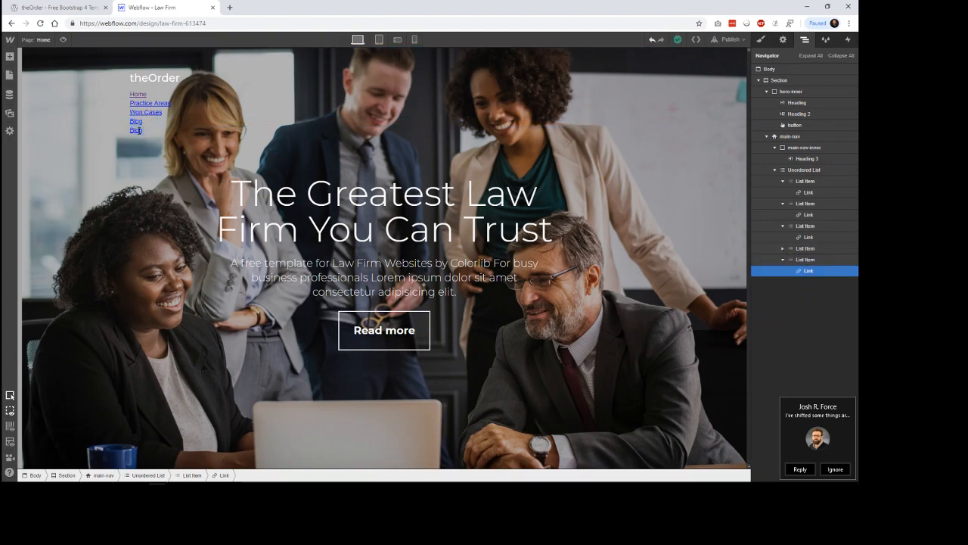
click(76, 7)
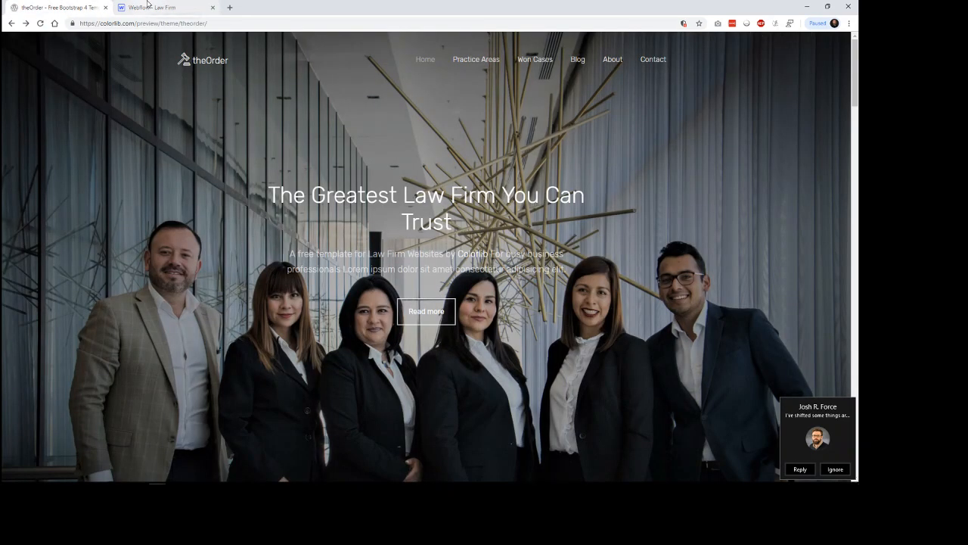
click(148, 5)
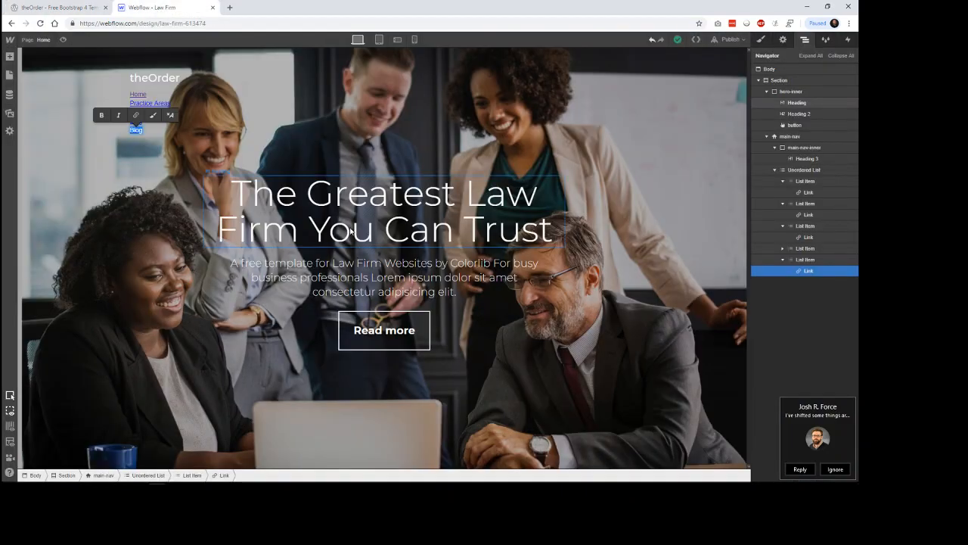
text(About)
mouse_move(779, 471)
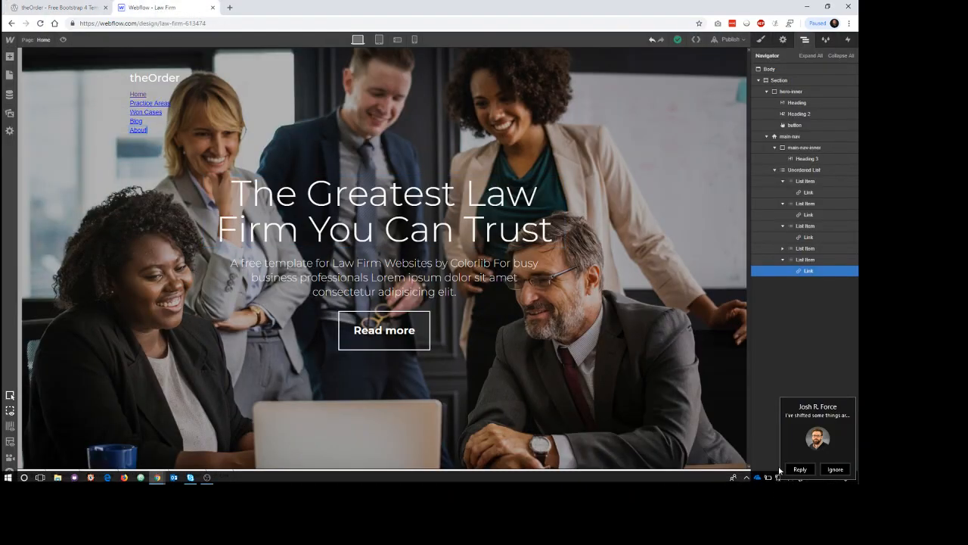
click(835, 469)
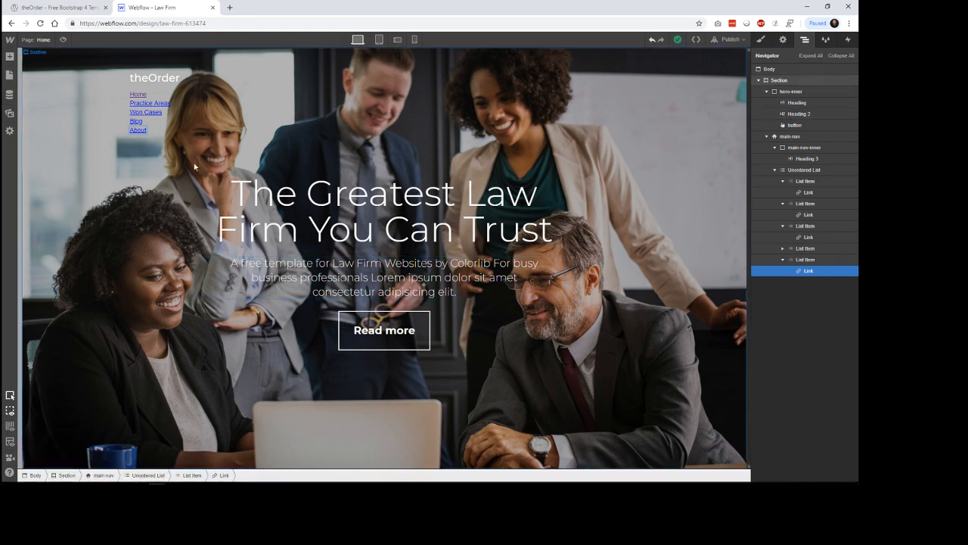
Duplicate the About list item together with its link at the end of the menu list
click(151, 135)
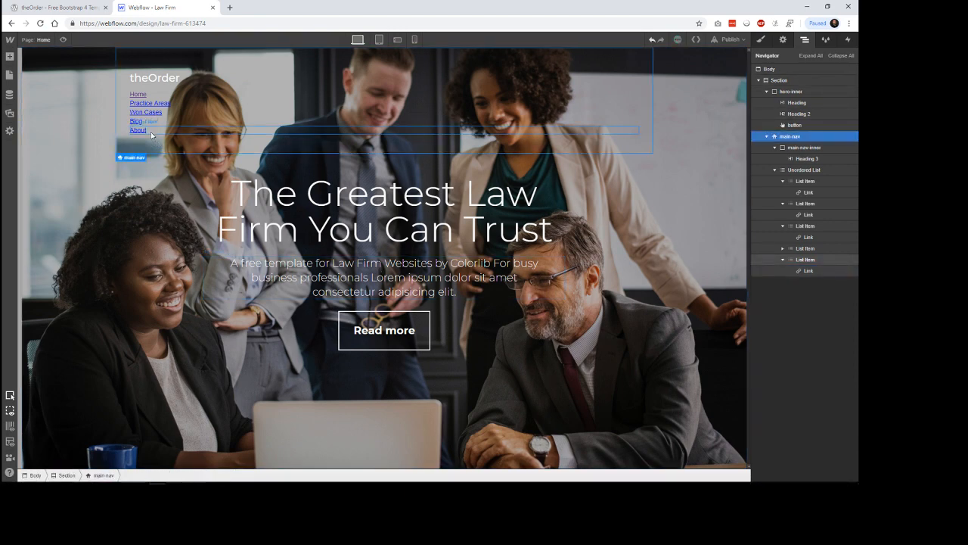
click(150, 133)
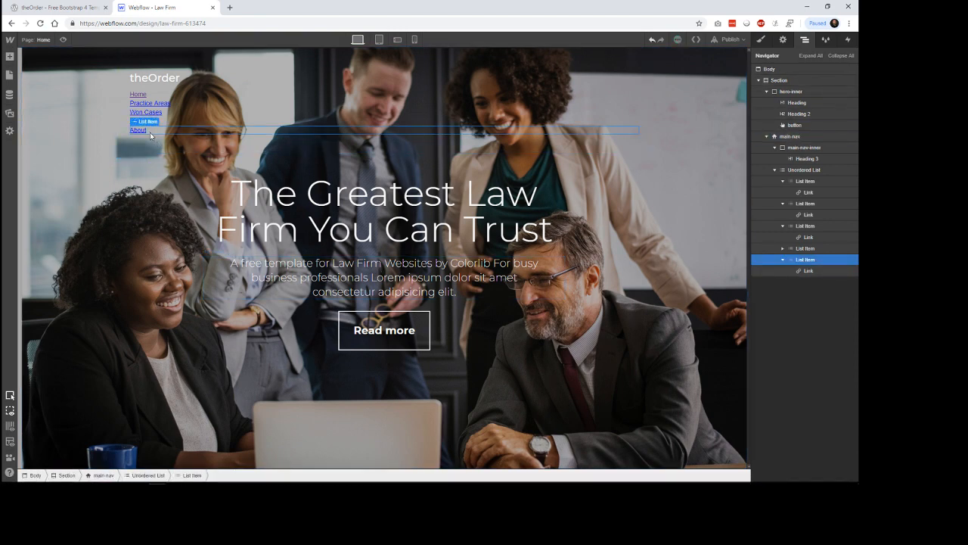
key(ctrl+d)
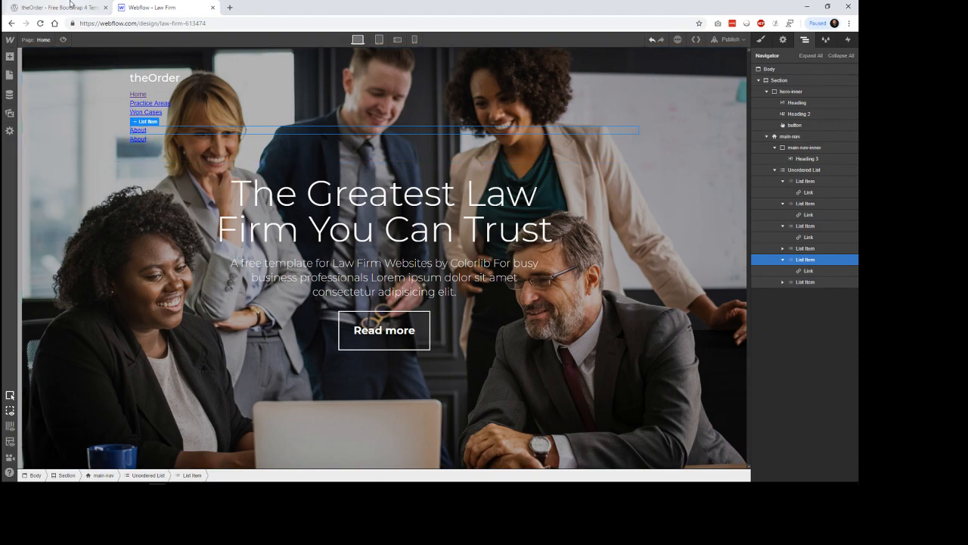
Change the last duplicated About link's text to Contact, following the template's menu
key(ctrl+shift+Tab)
key(ctrl+Tab)
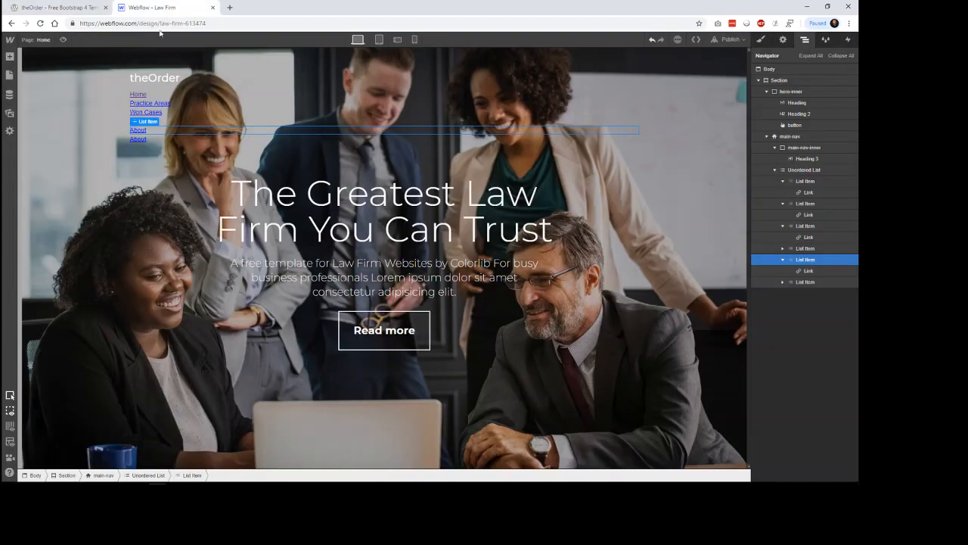
click(142, 139)
double_click(138, 139)
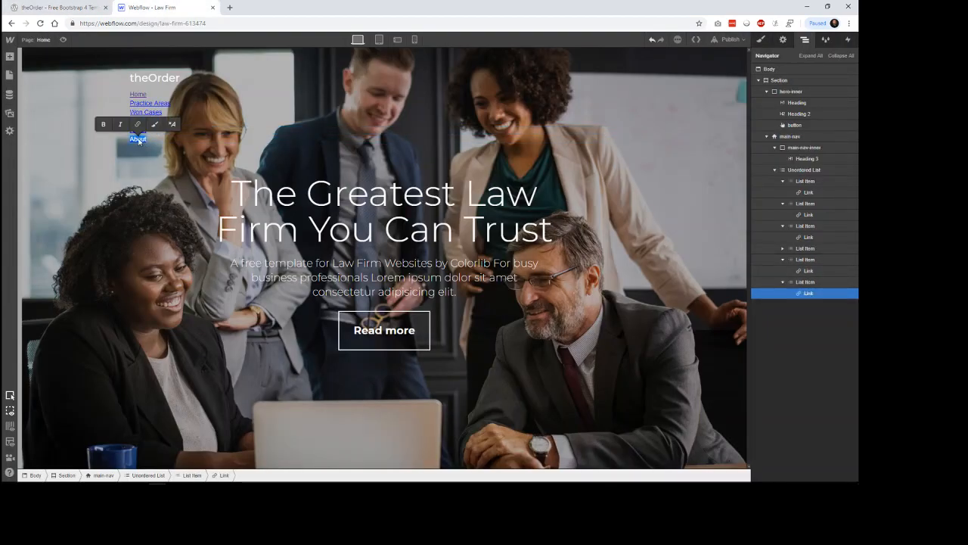
text(Contact)
click(152, 158)
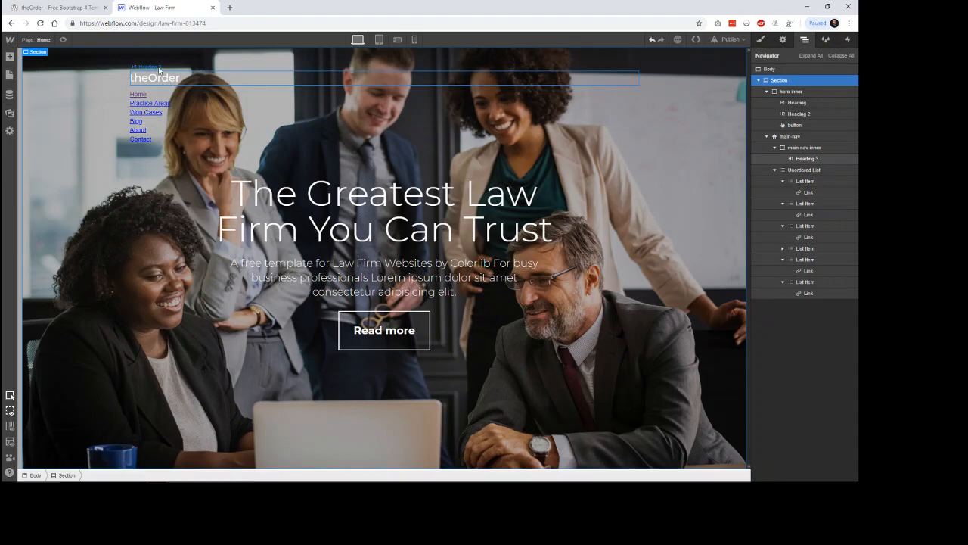
Examine the template's navigation bar layout, ignore the incoming message notification and return to the Webflow design
click(90, 8)
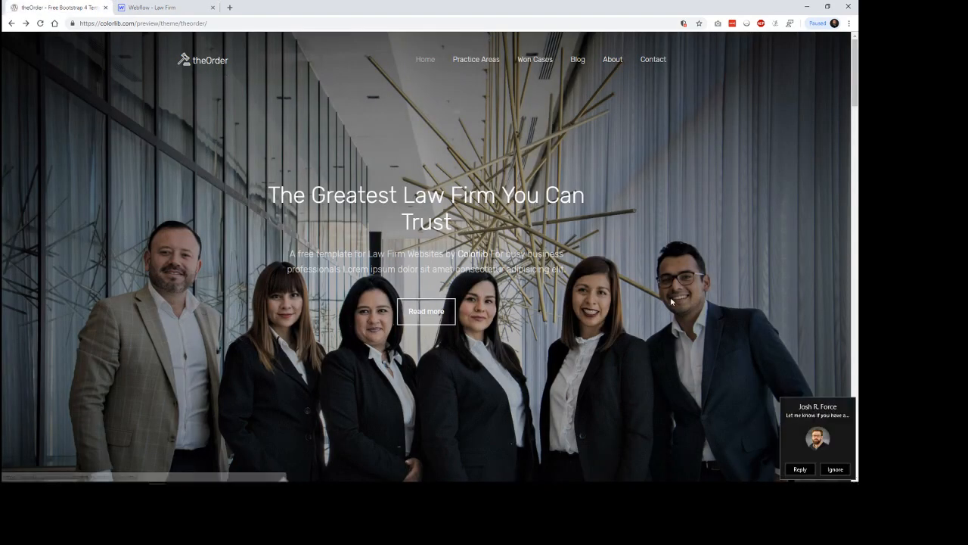
click(837, 470)
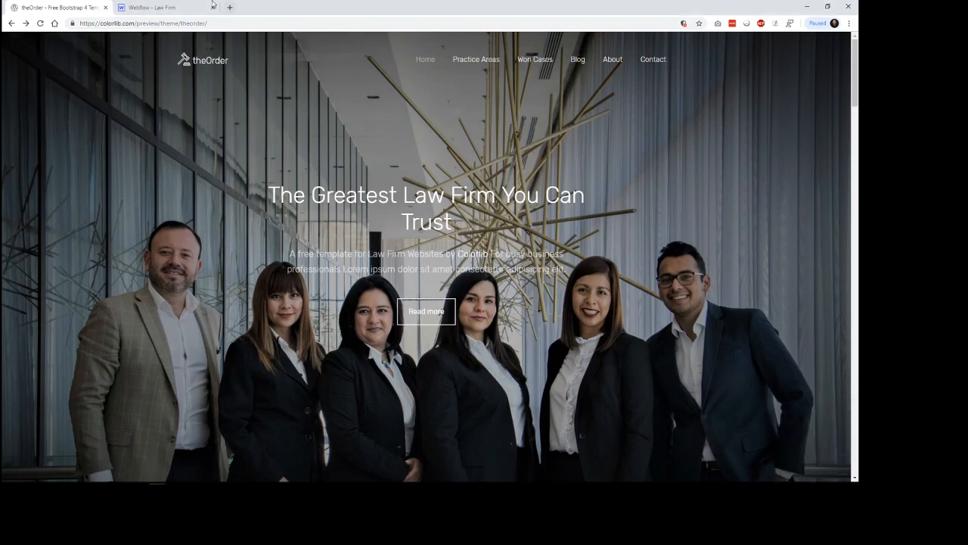
click(175, 5)
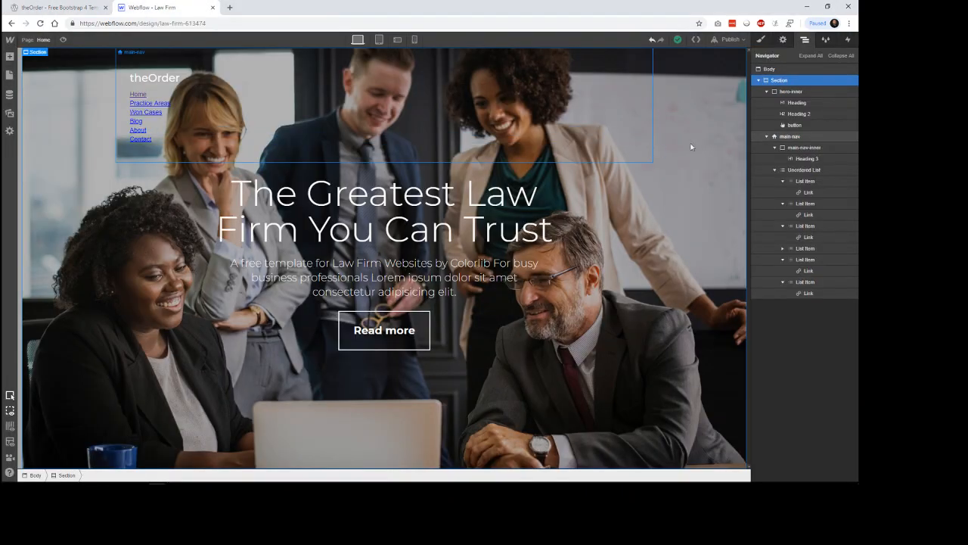
Collapse the hero-inner branch in the element tree and set the main-nav element's padding to 0 on all sides
click(768, 137)
click(767, 91)
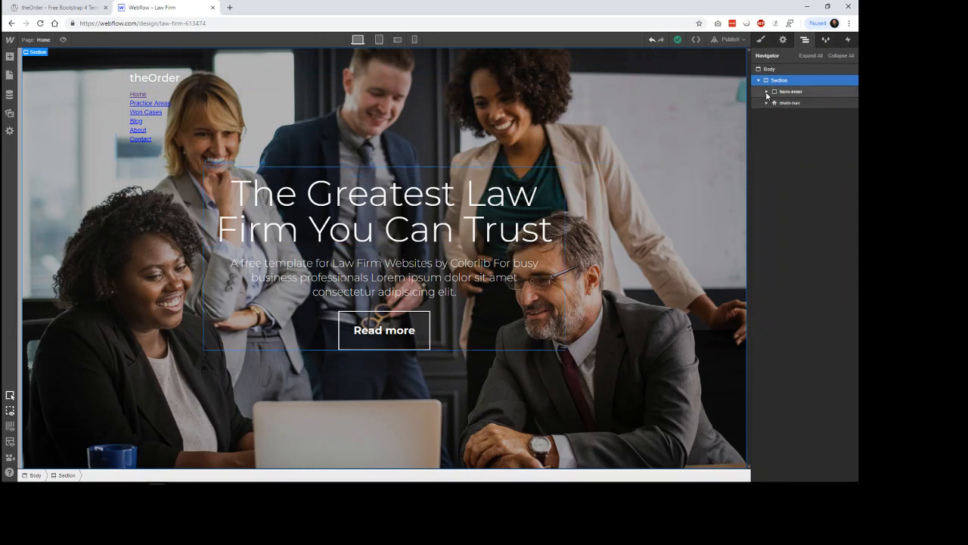
click(775, 103)
click(767, 104)
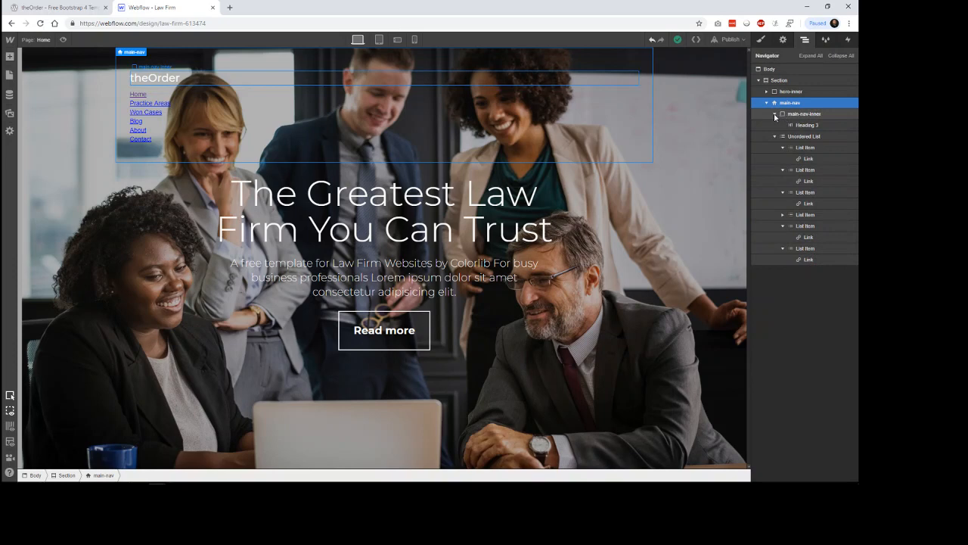
click(760, 40)
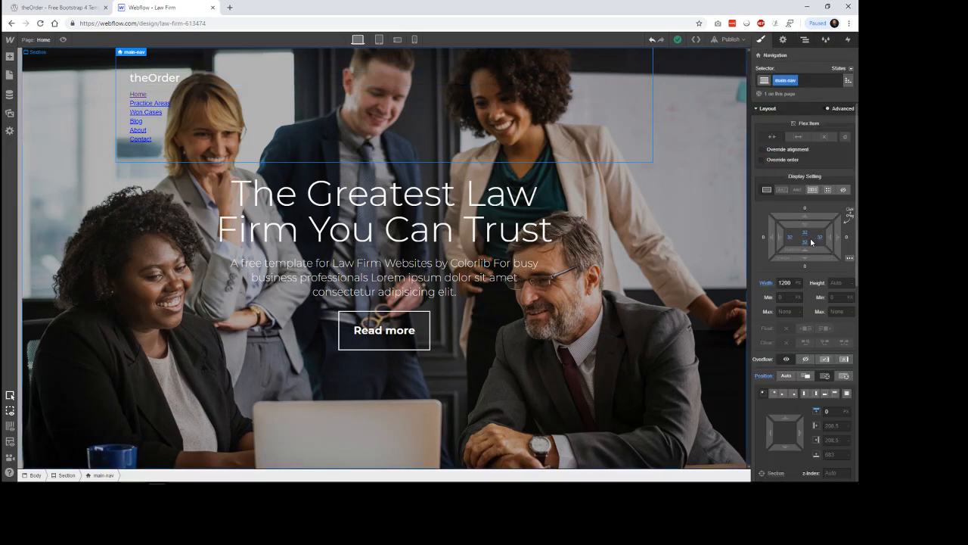
drag(806, 224, 809, 162)
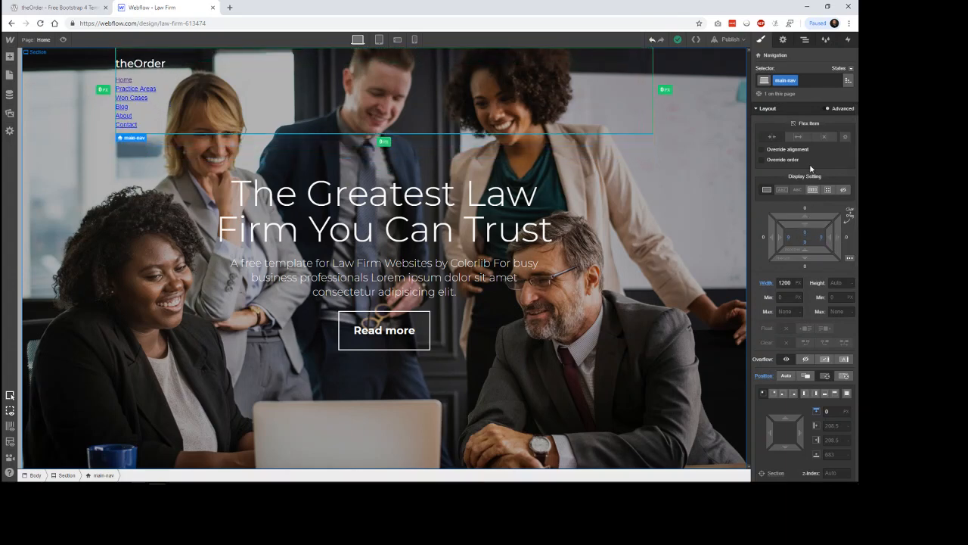
Give the main-nav-inner block a horizontal flex layout with its children justified with space between
click(804, 39)
click(799, 113)
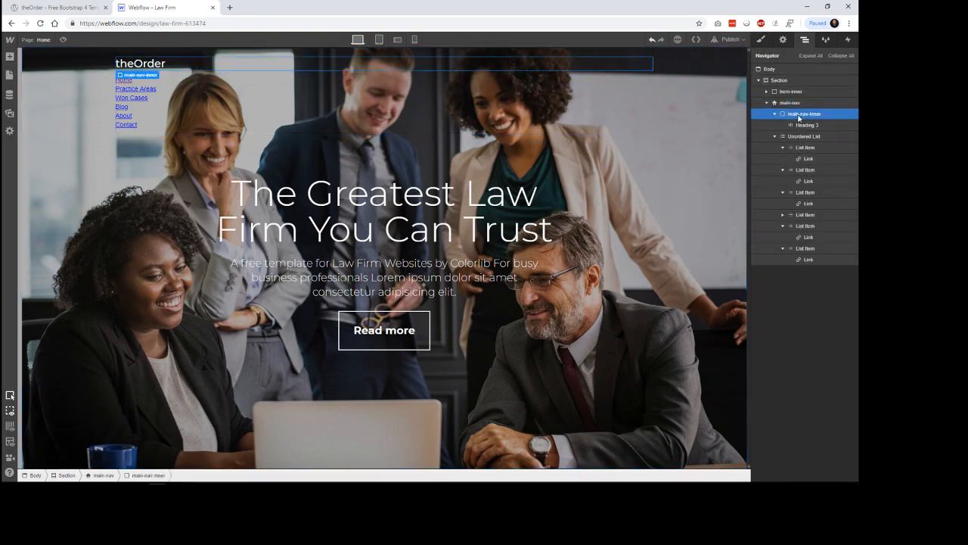
key(s)
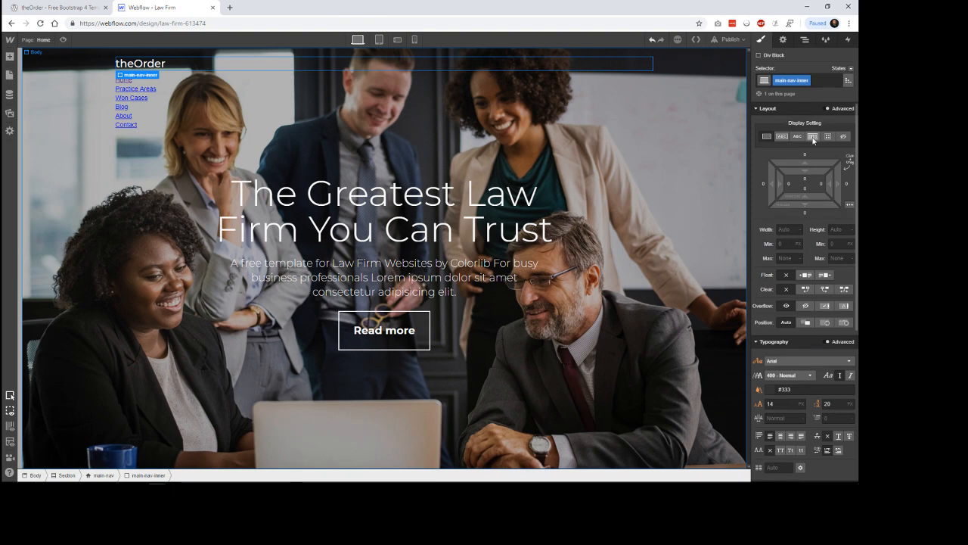
click(813, 136)
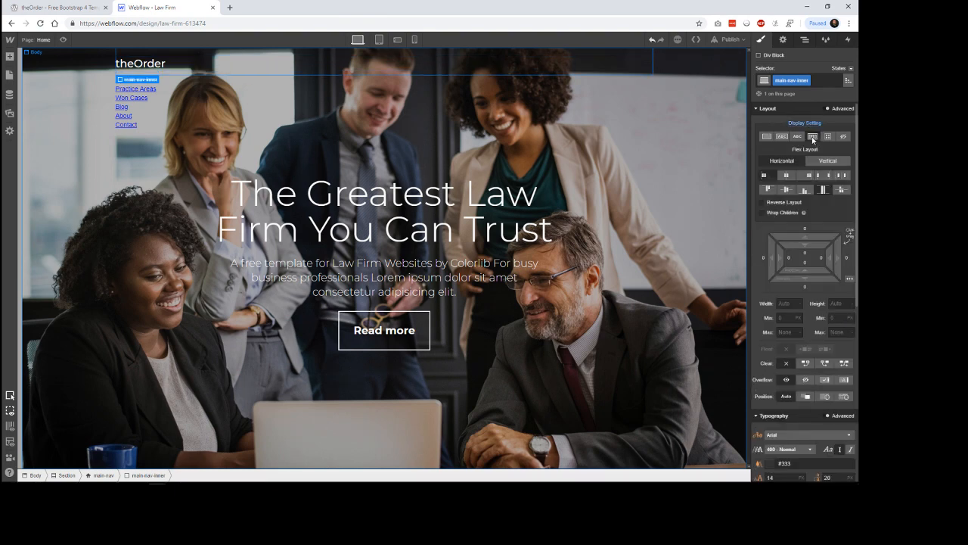
click(823, 177)
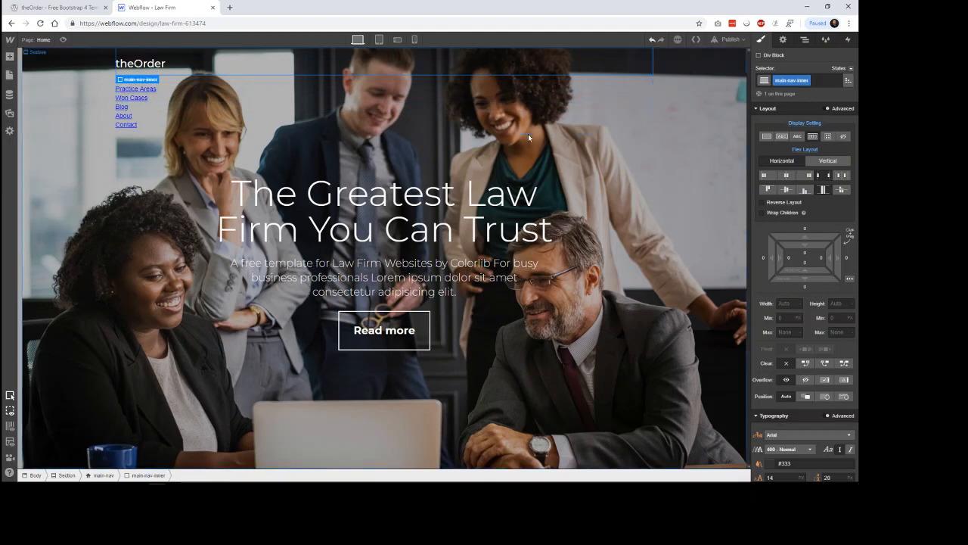
Move the unordered menu list into the main-nav-inner block, placing it after the theOrder heading
click(805, 39)
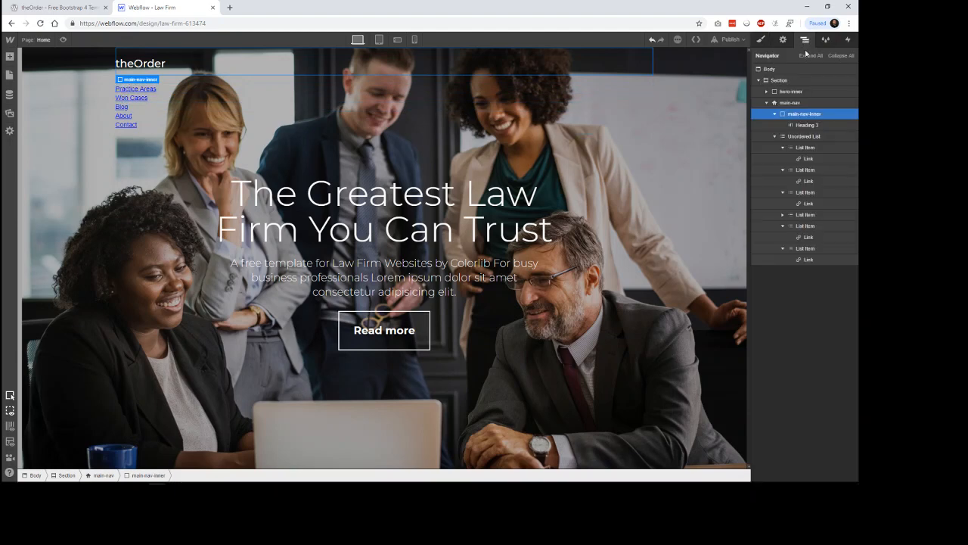
click(774, 136)
drag(784, 140, 801, 119)
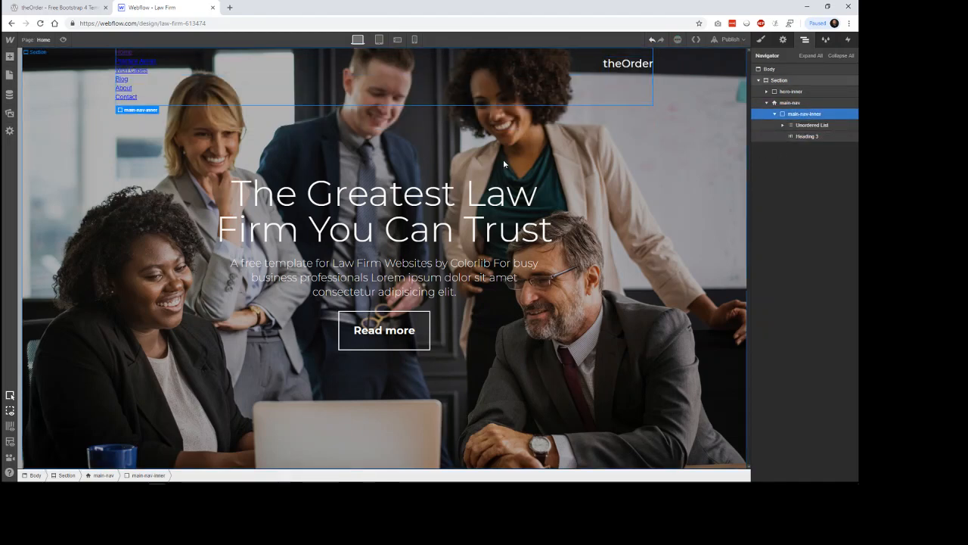
drag(806, 127, 804, 144)
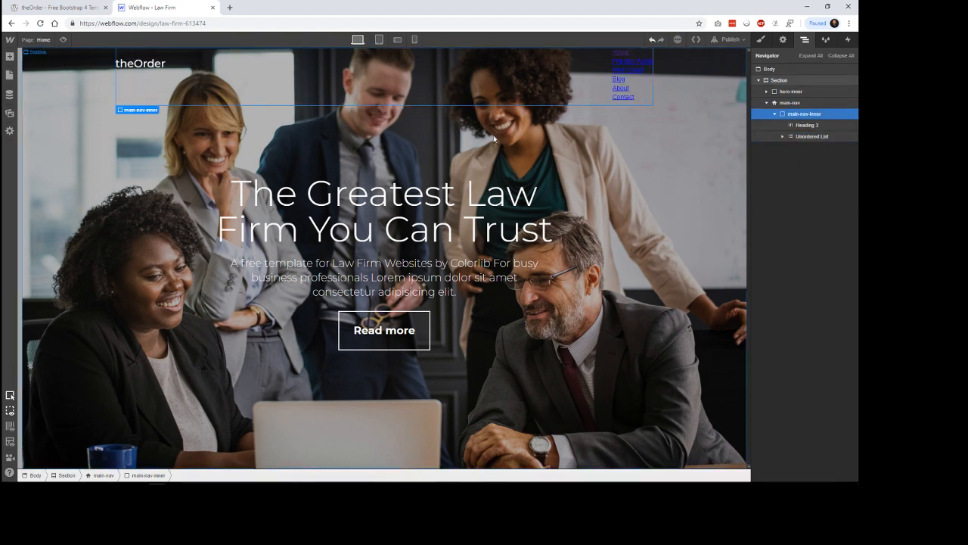
Expand the unordered list in the element tree and collapse each of its list items
click(783, 136)
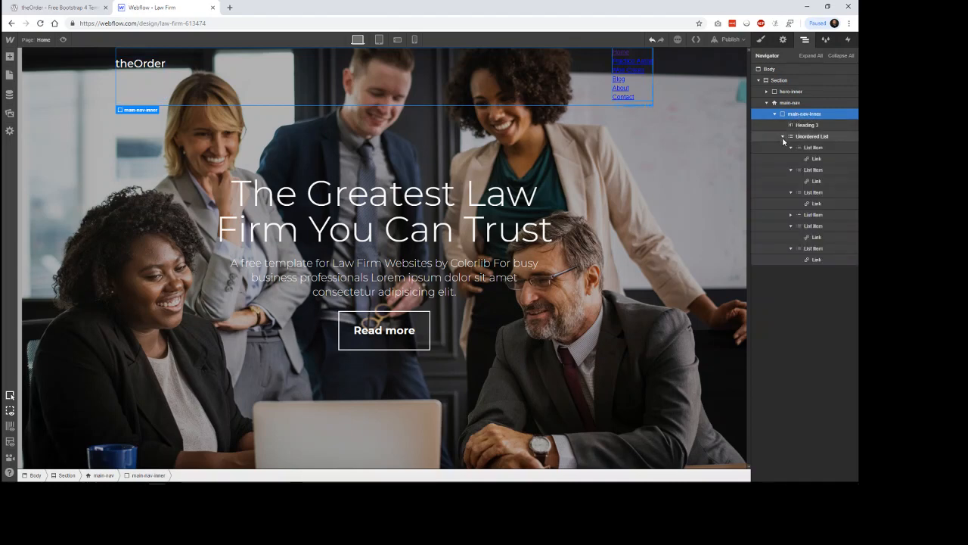
click(790, 148)
click(790, 158)
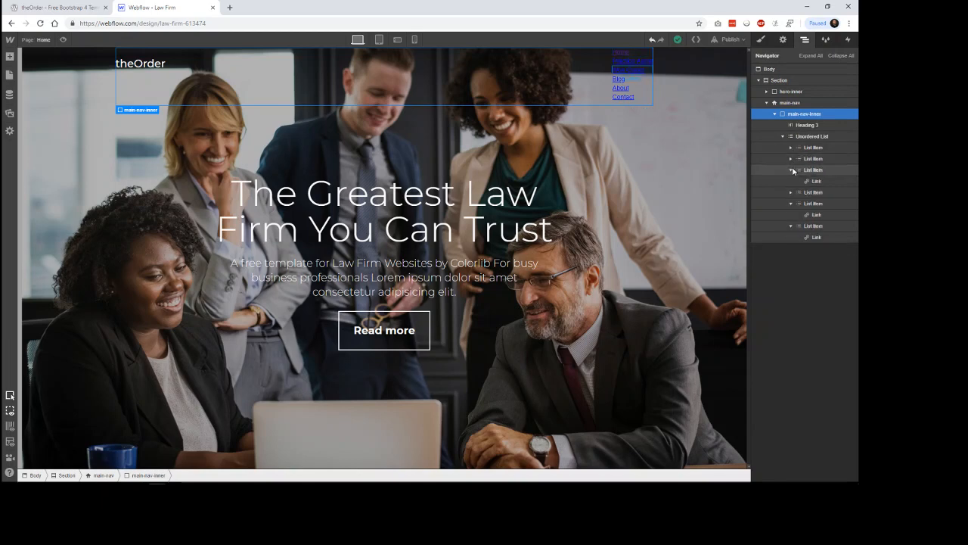
click(790, 169)
click(791, 192)
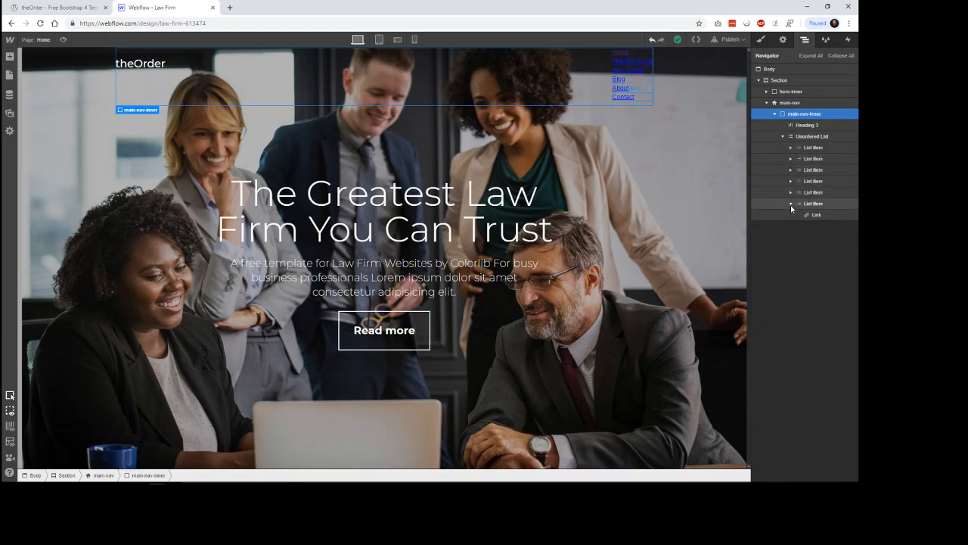
click(790, 204)
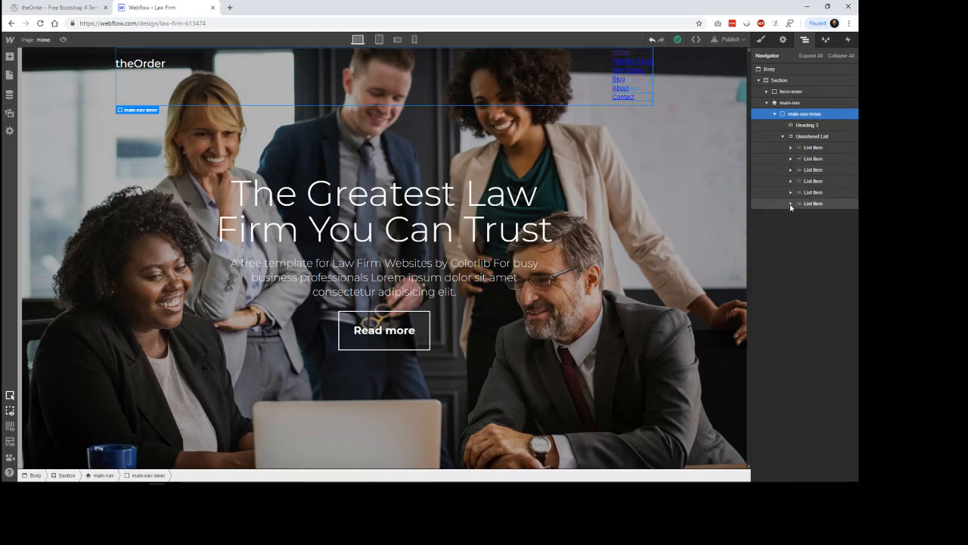
Collapse the unordered menu list in the element tree and give it a horizontal flex layout
click(807, 126)
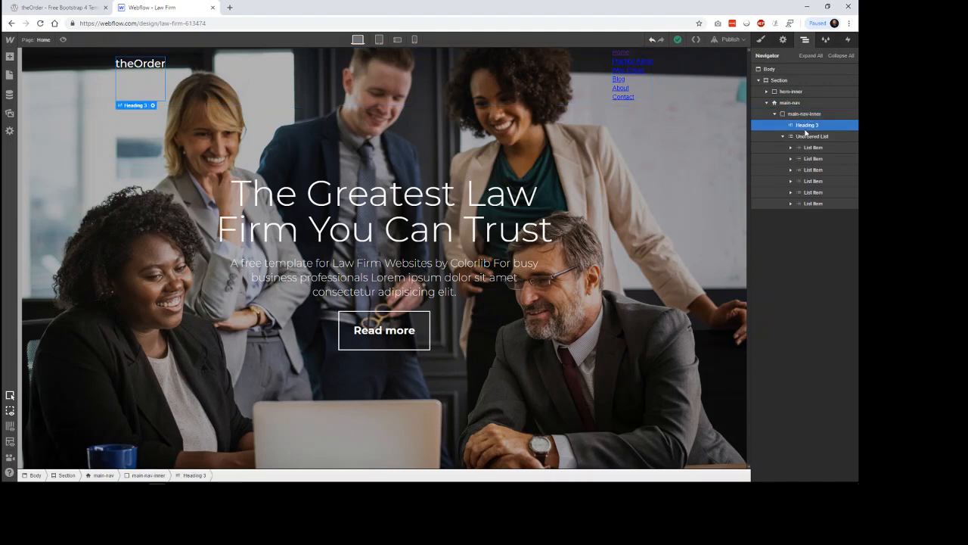
click(805, 136)
click(783, 137)
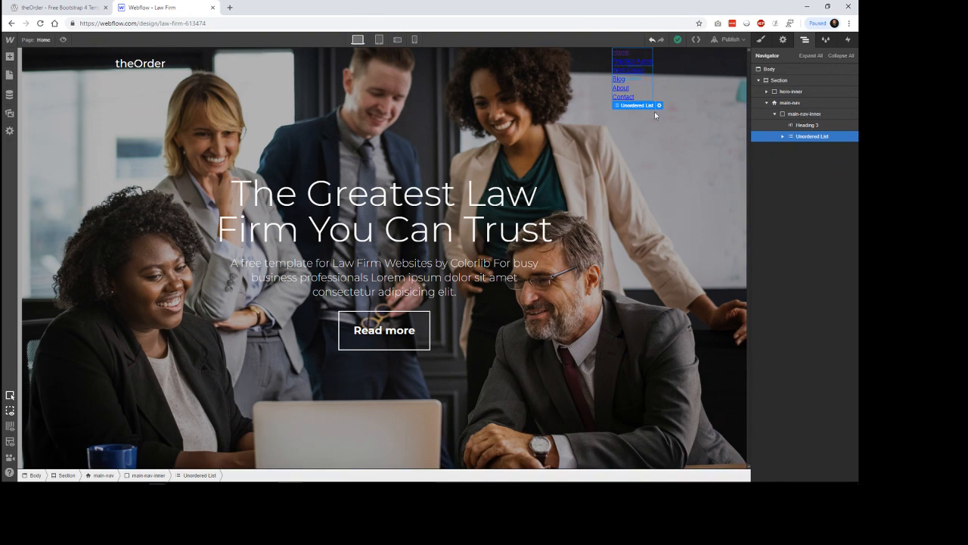
click(761, 39)
click(812, 189)
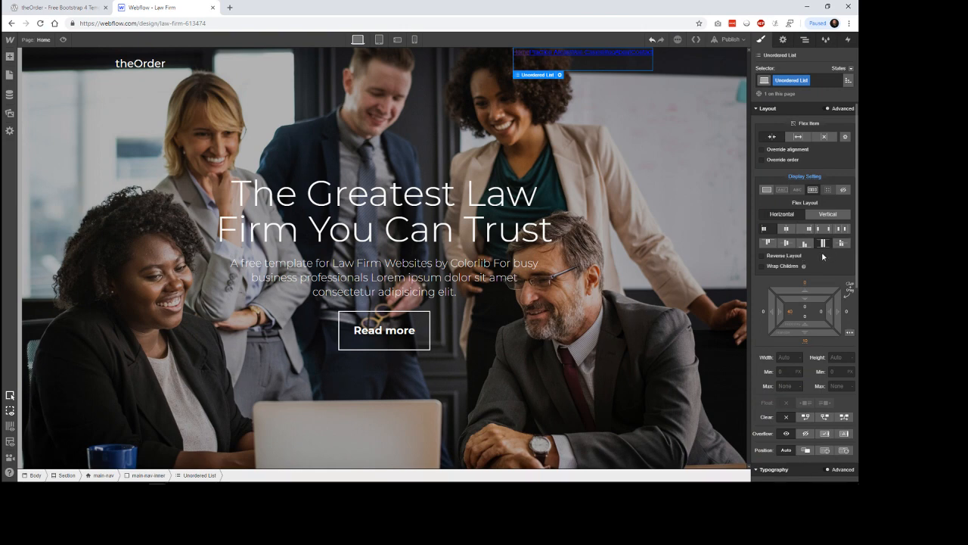
Create a nav-item class on the Blog list item
click(589, 56)
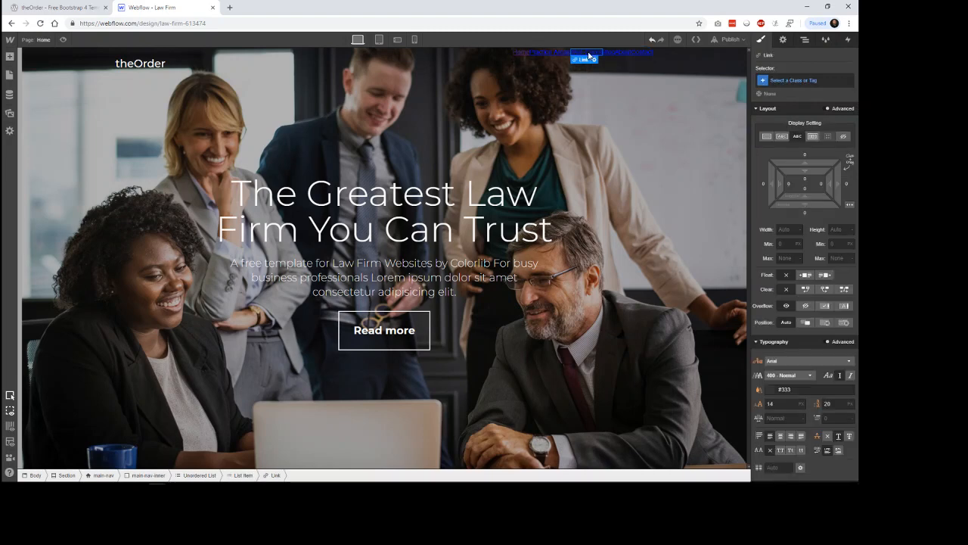
click(610, 59)
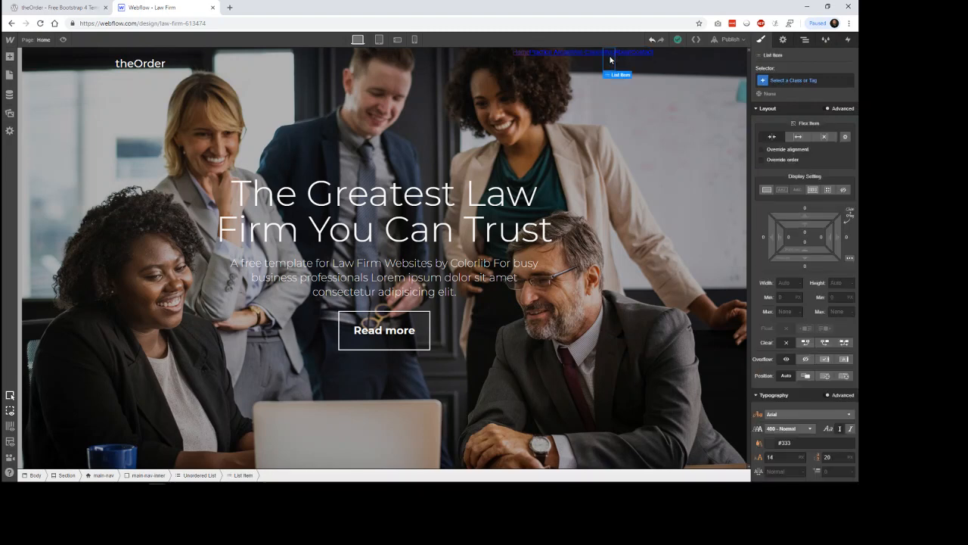
click(809, 80)
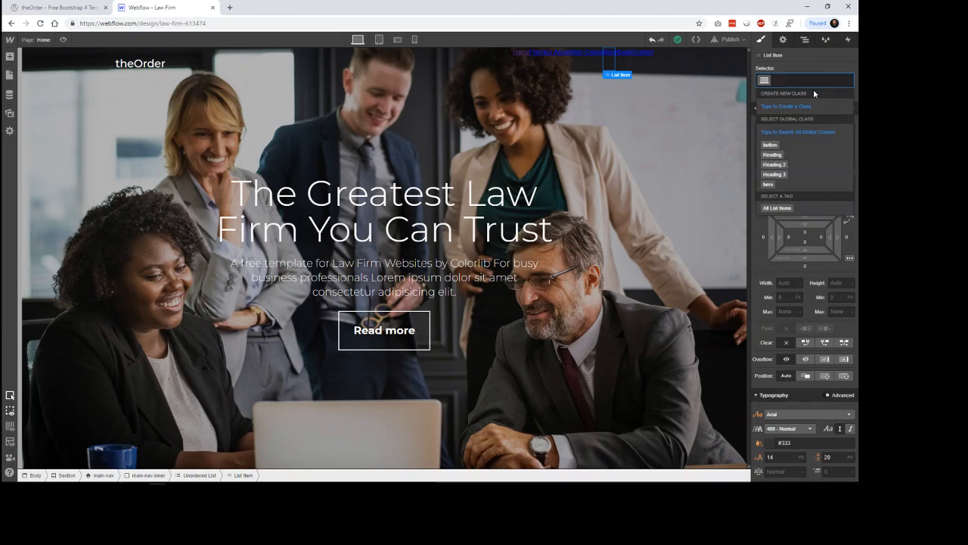
text(nav)
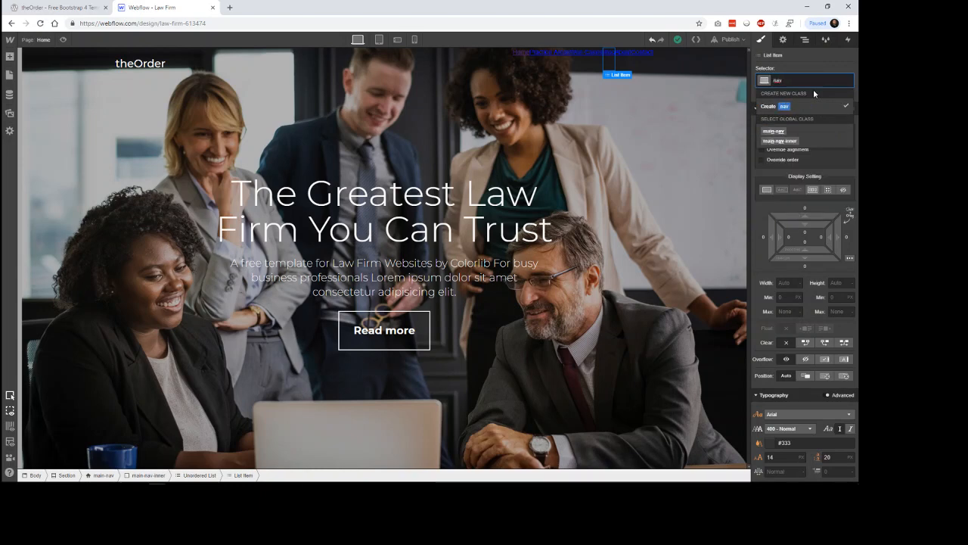
text(-item)
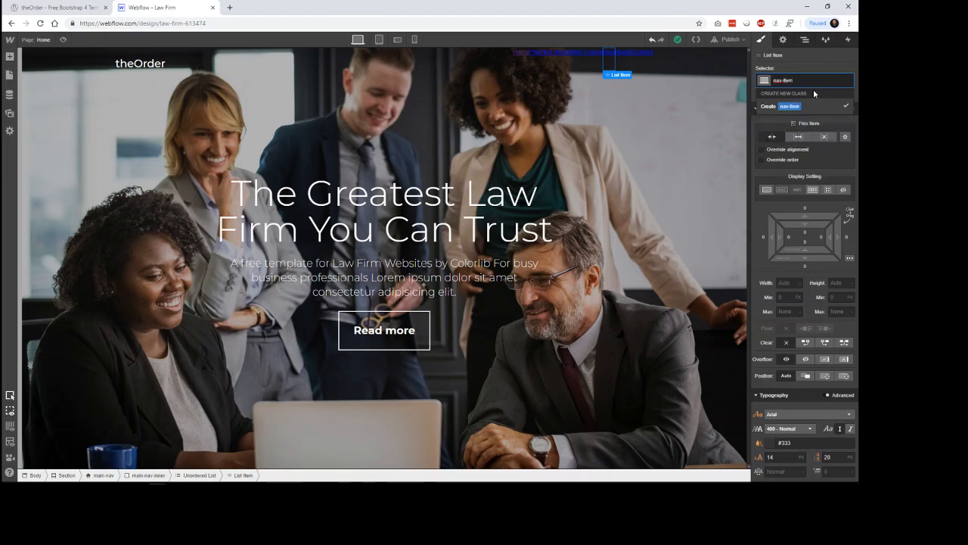
key(Return)
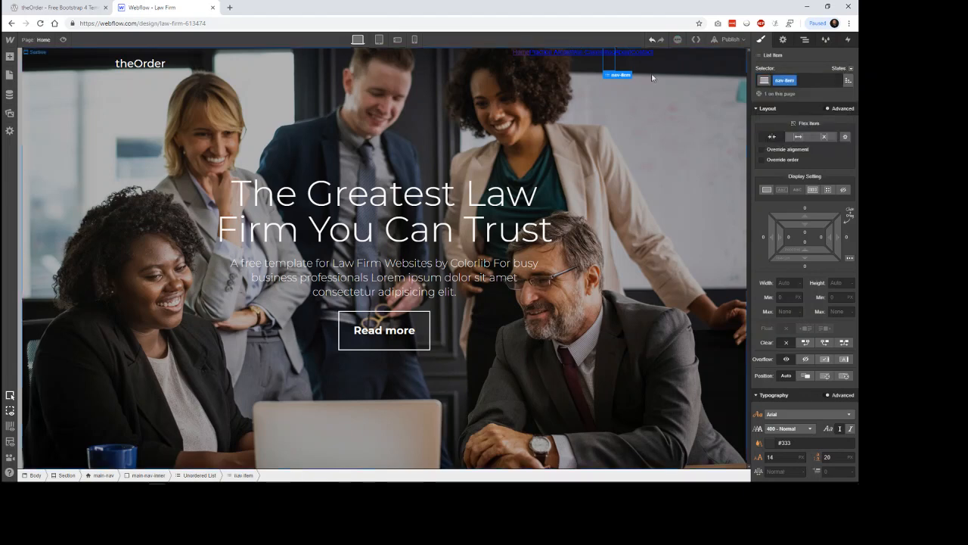
Check the class assignments of the About, Home and Won Cases list items in the menu
click(627, 60)
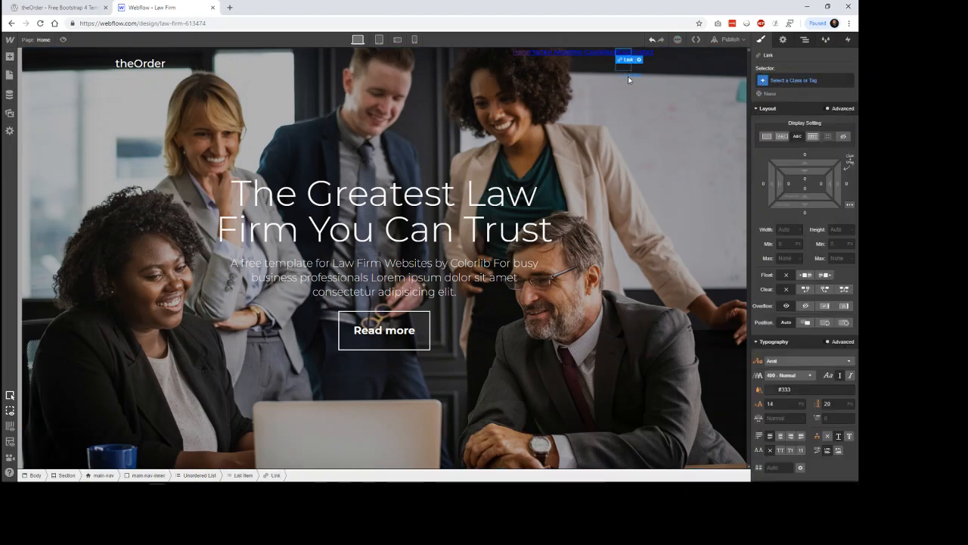
click(626, 74)
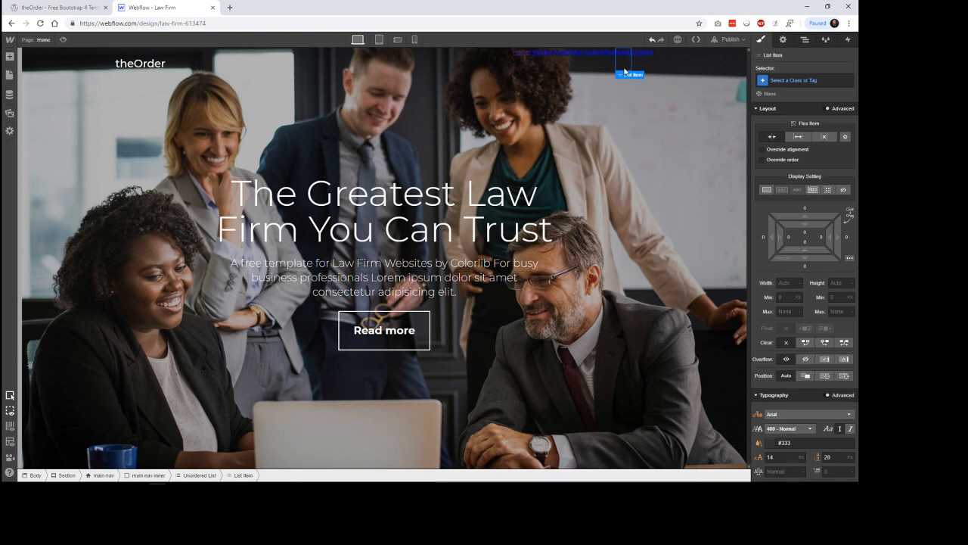
click(523, 71)
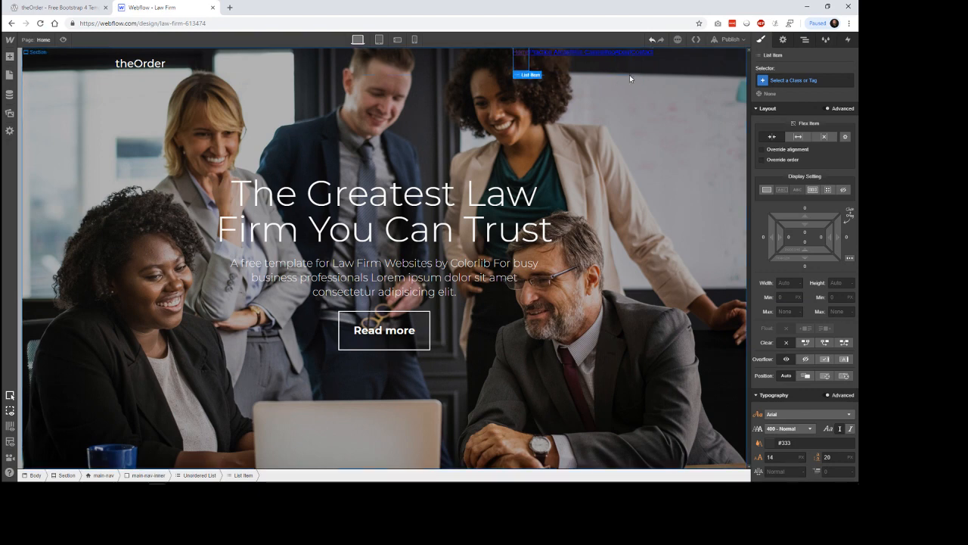
click(645, 73)
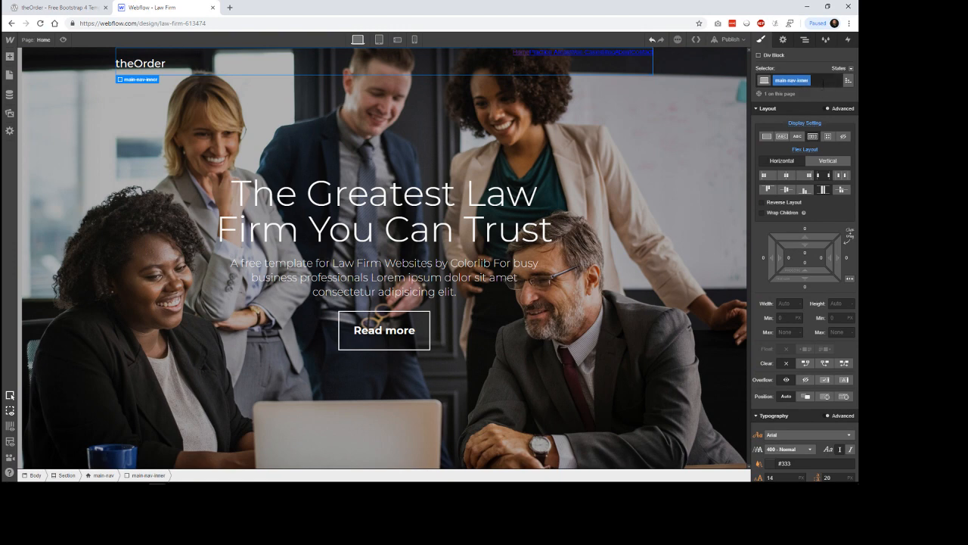
click(587, 61)
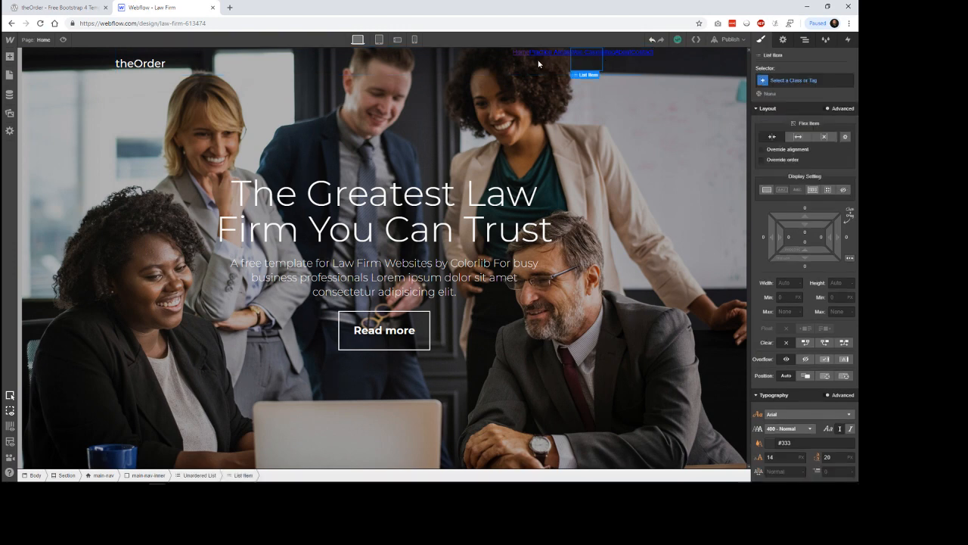
Collapse the expanded list items under the unordered menu list in the element tree
click(806, 41)
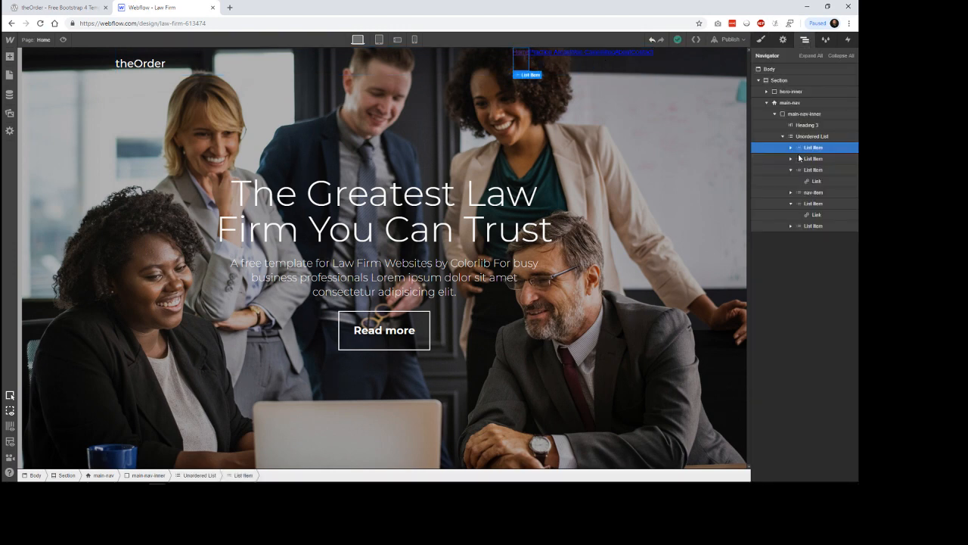
click(791, 148)
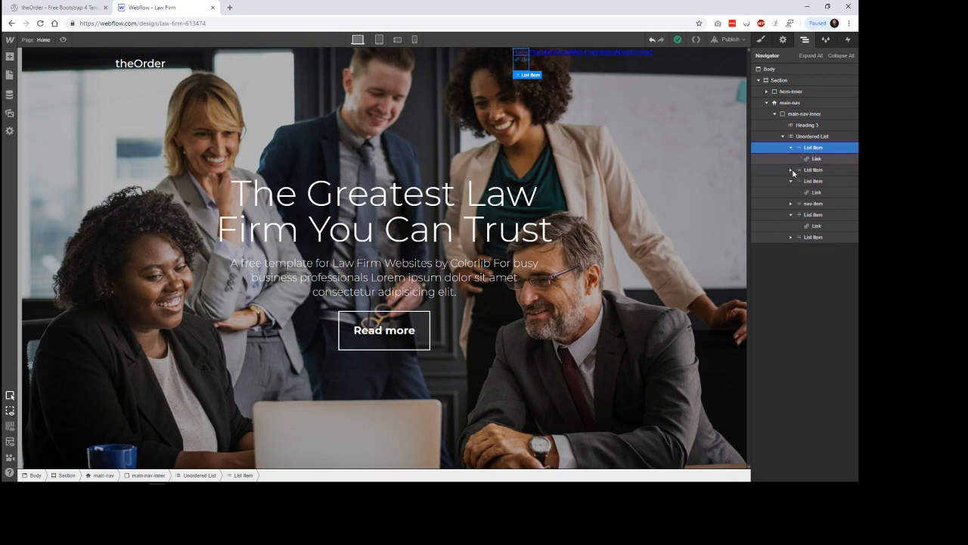
click(799, 158)
click(795, 148)
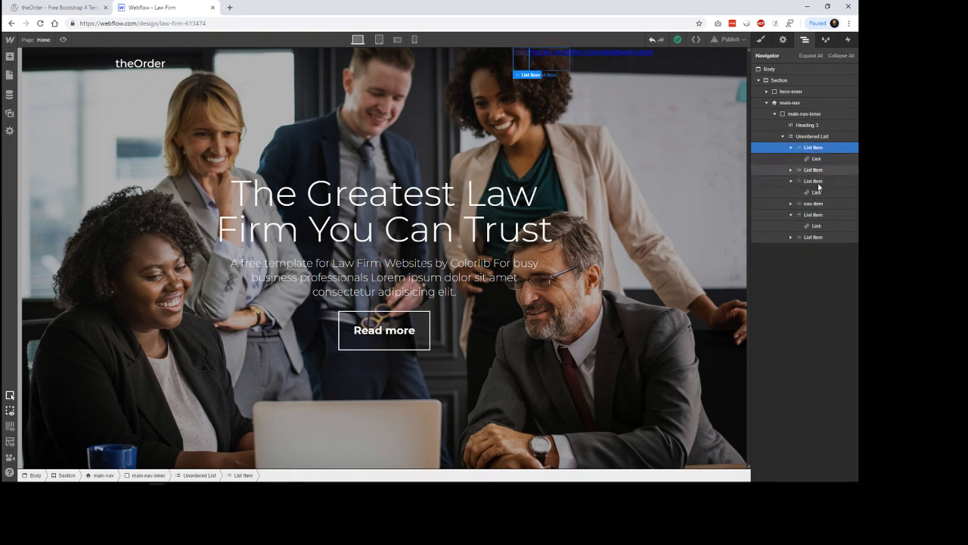
click(791, 147)
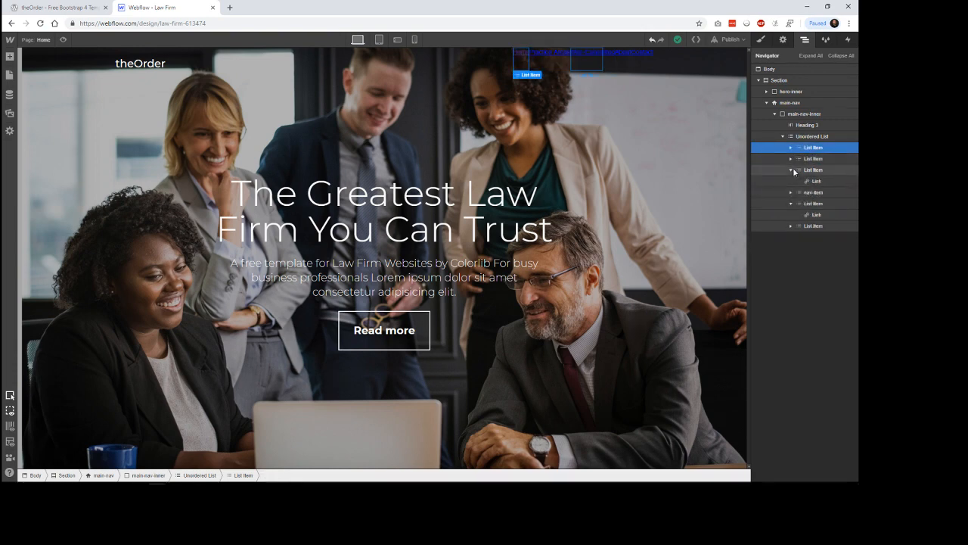
click(791, 169)
click(791, 192)
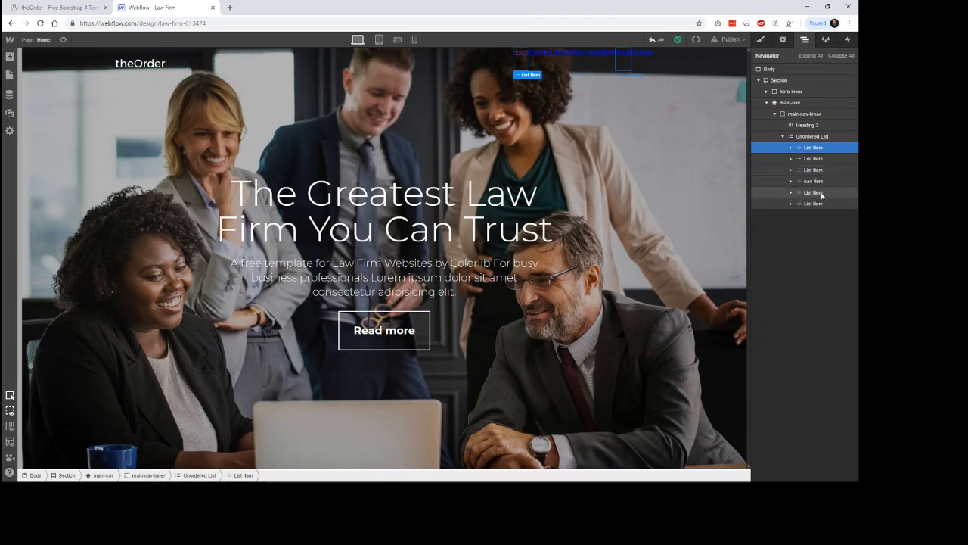
Check which menu entries the first, second, fourth and last list items in the element tree correspond to
click(812, 203)
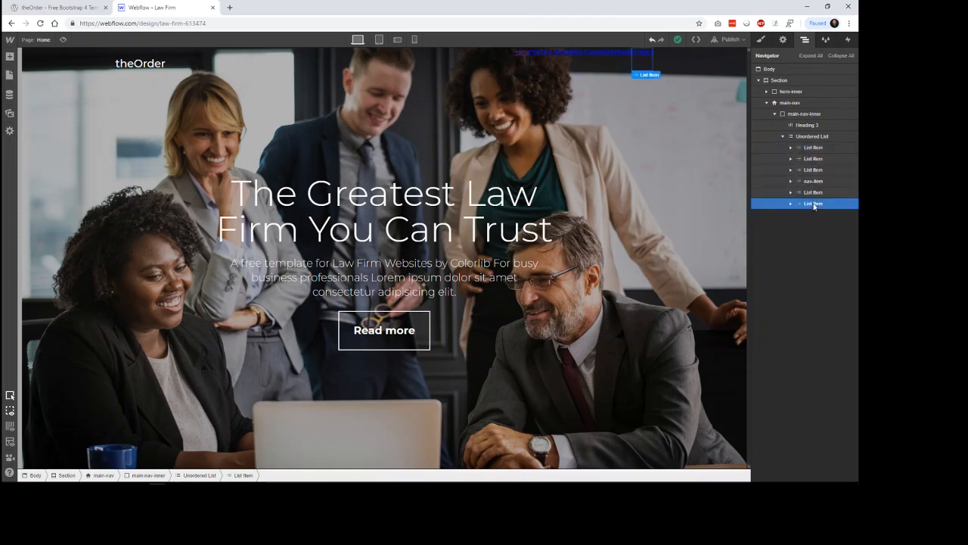
click(807, 151)
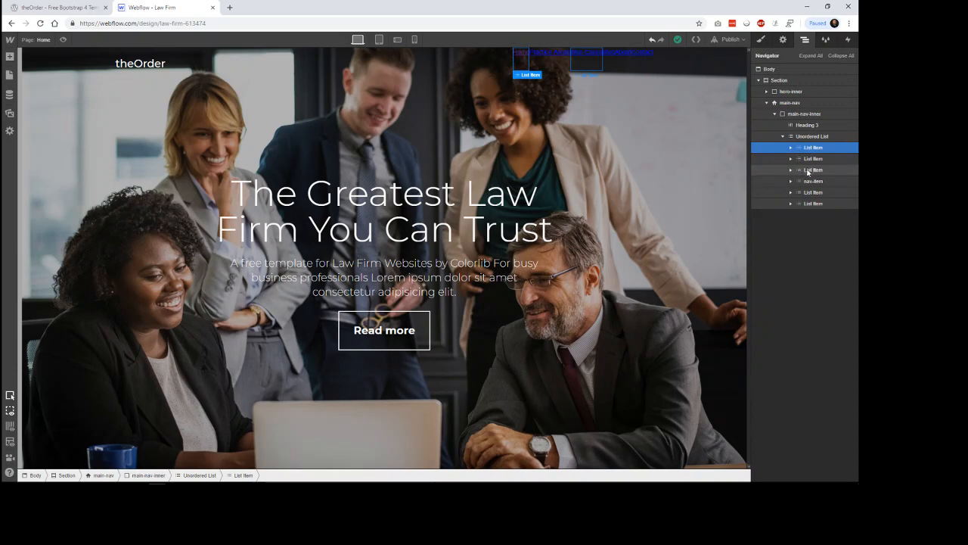
click(811, 183)
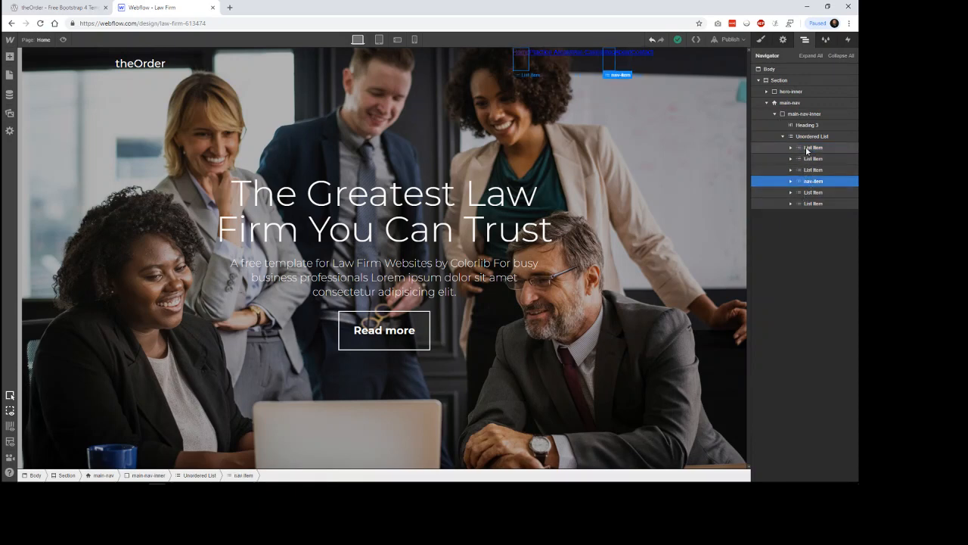
click(808, 150)
click(810, 160)
Assign the existing nav-item class to the first list item of the menu
click(810, 148)
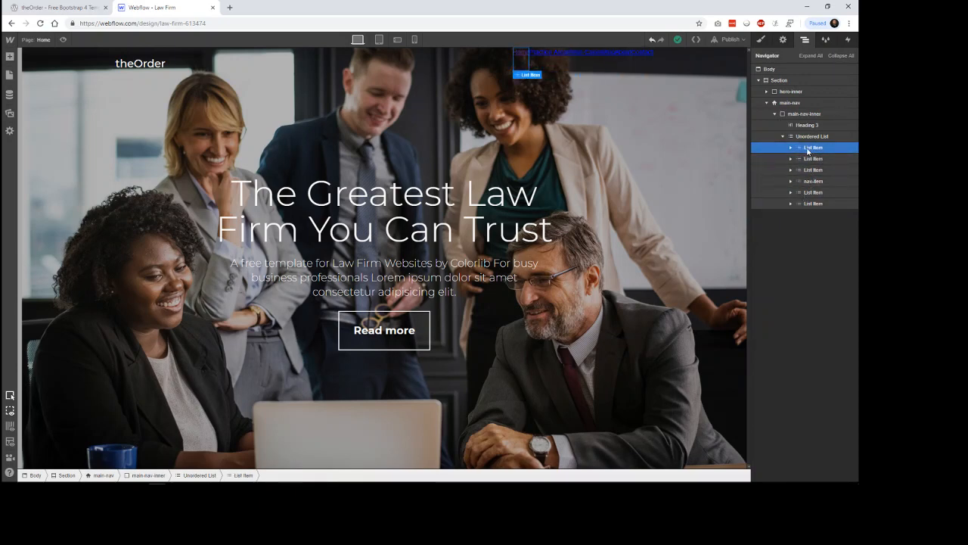
click(762, 39)
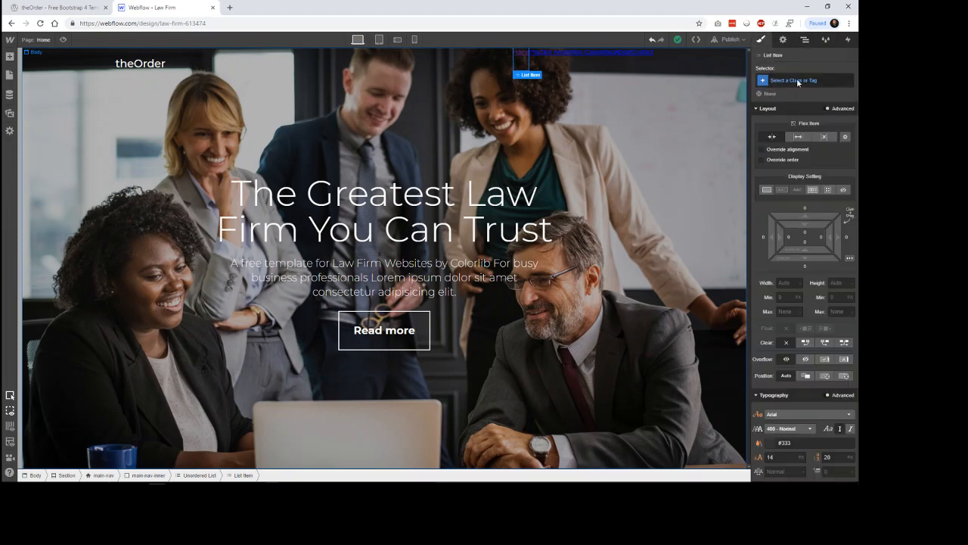
click(808, 80)
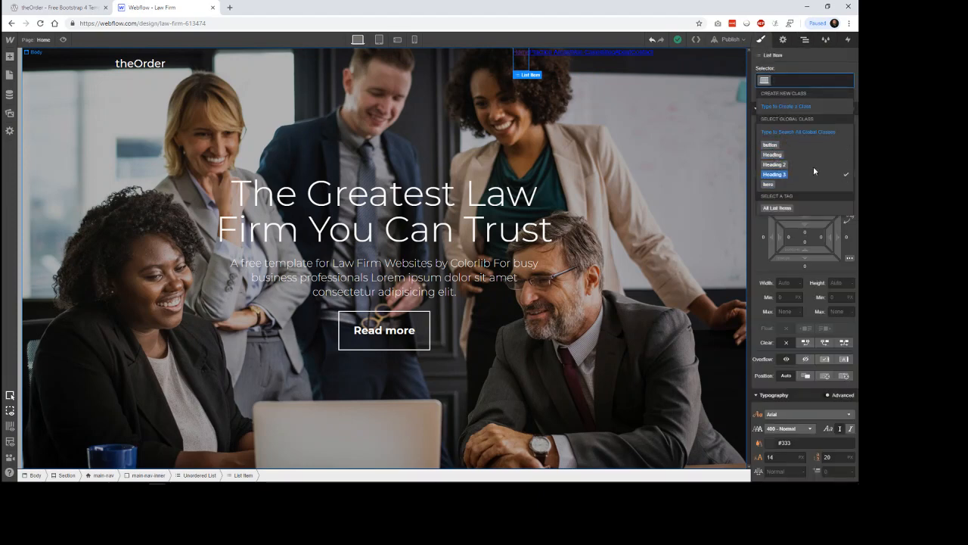
text(nav)
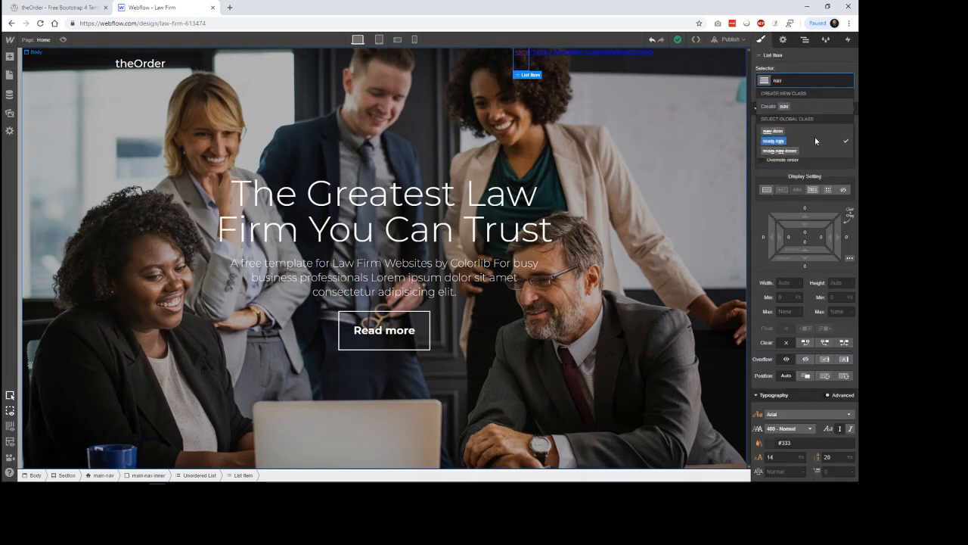
key(Up)
key(Return)
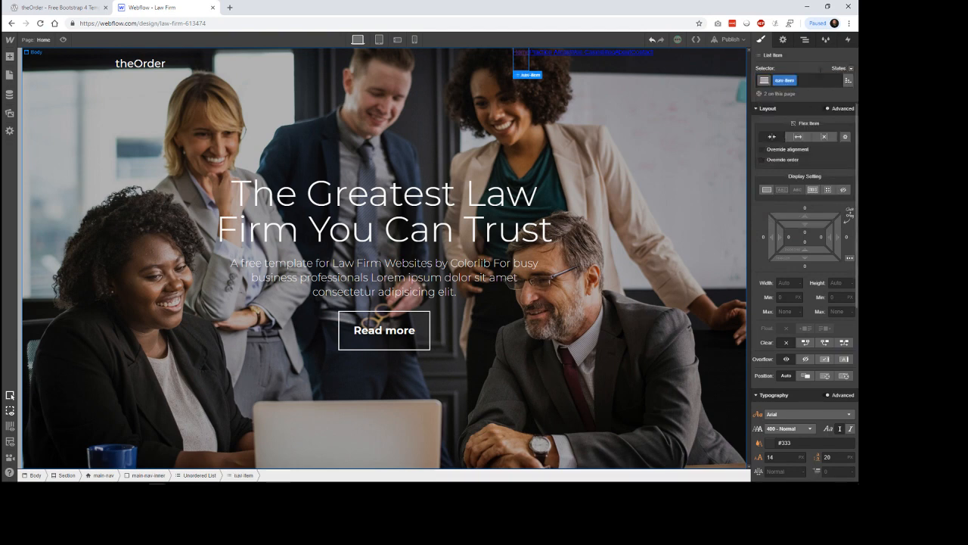
Assign the existing nav-item class to the second list item of the menu
click(804, 40)
click(811, 158)
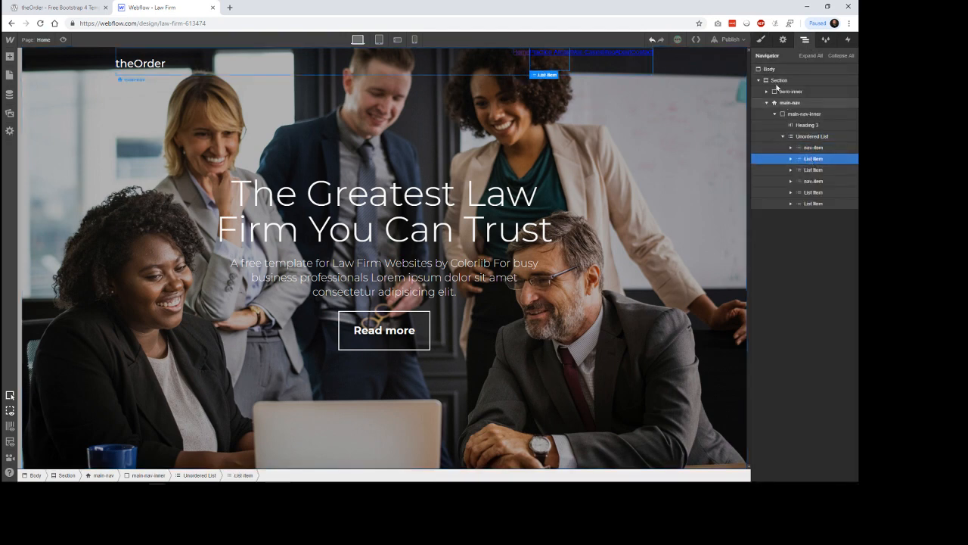
click(761, 40)
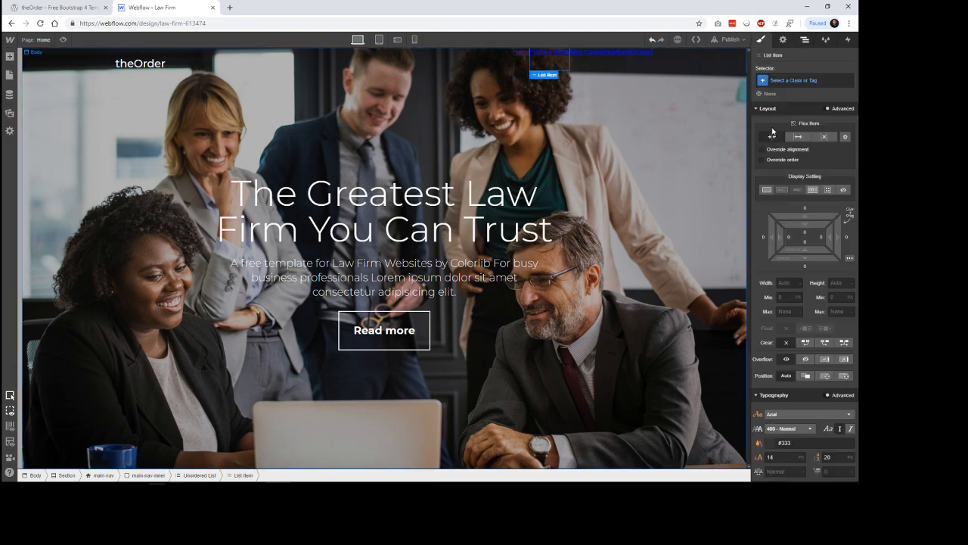
click(795, 80)
text(nav-li)
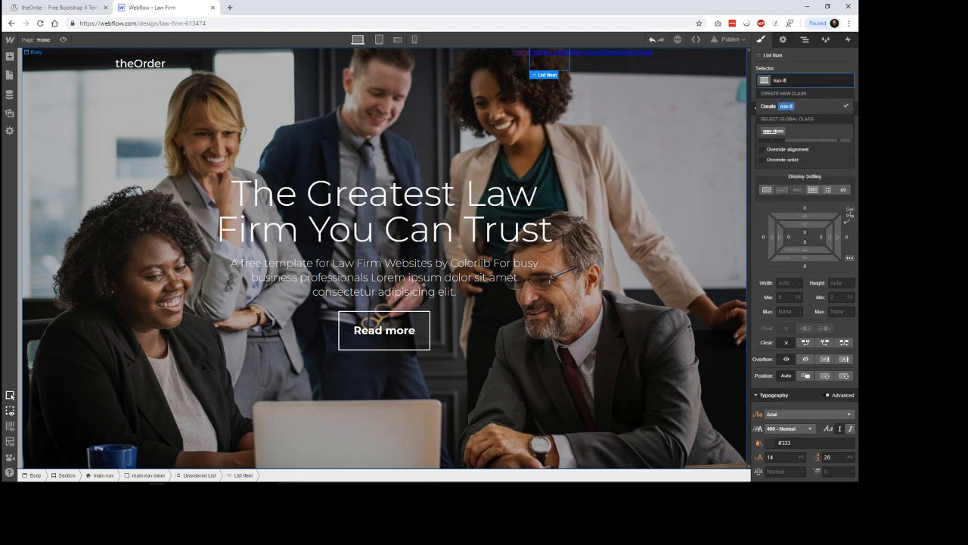
click(773, 131)
Assign the existing nav-item class to the third list item of the menu
click(804, 42)
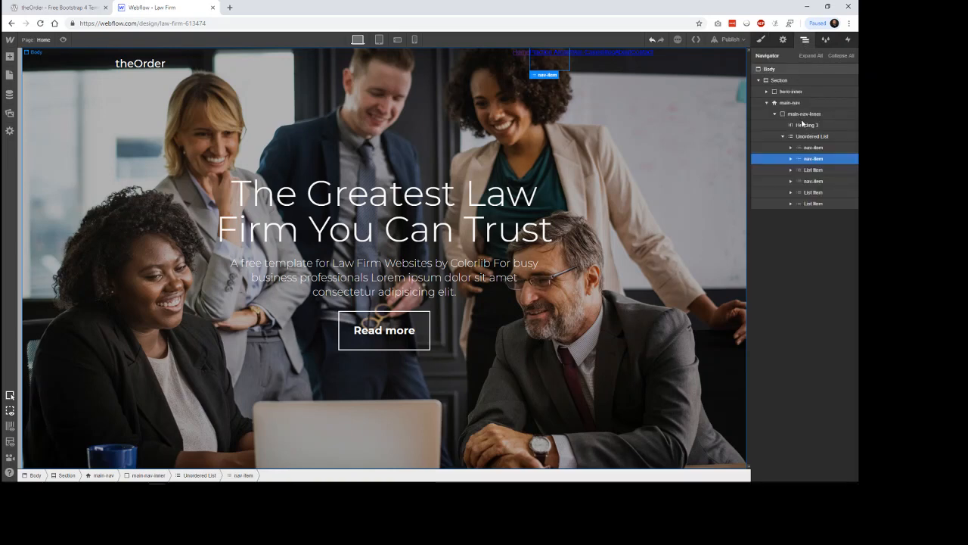
click(809, 171)
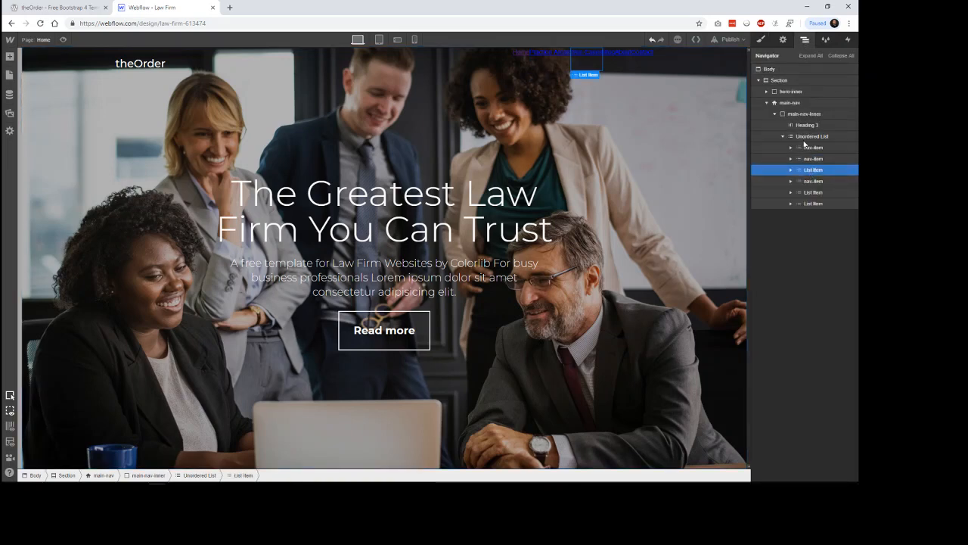
click(761, 40)
click(797, 81)
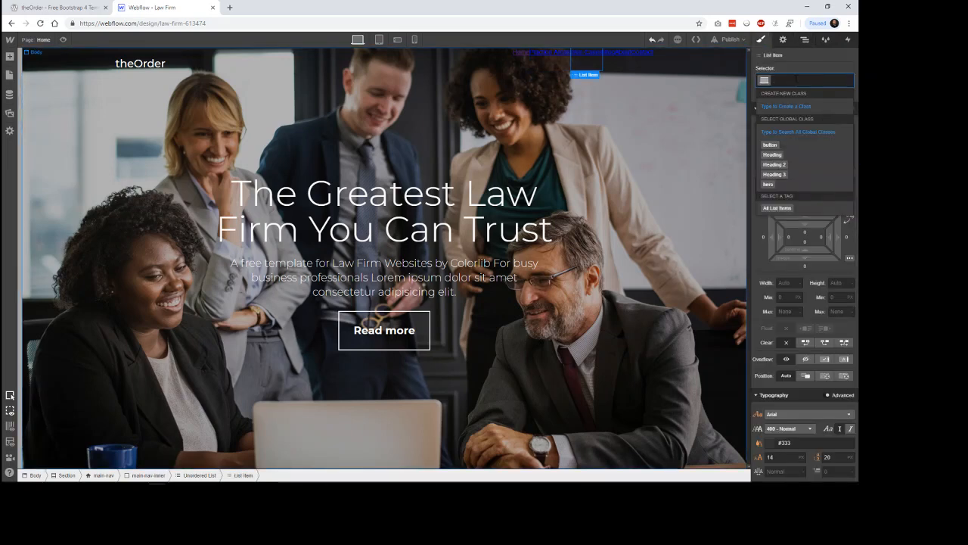
text(nav-item)
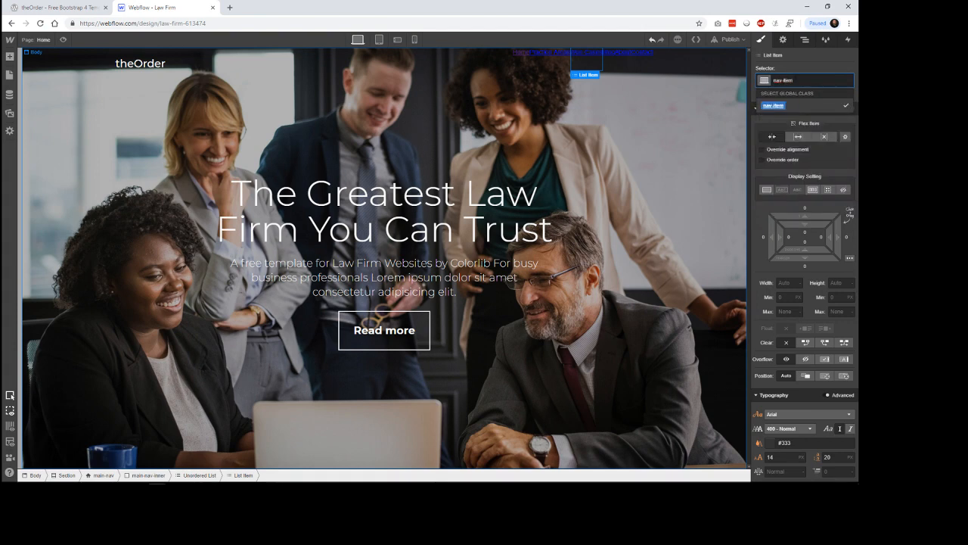
key(Return)
Assign the existing nav-item class to the fifth list item of the menu
click(805, 39)
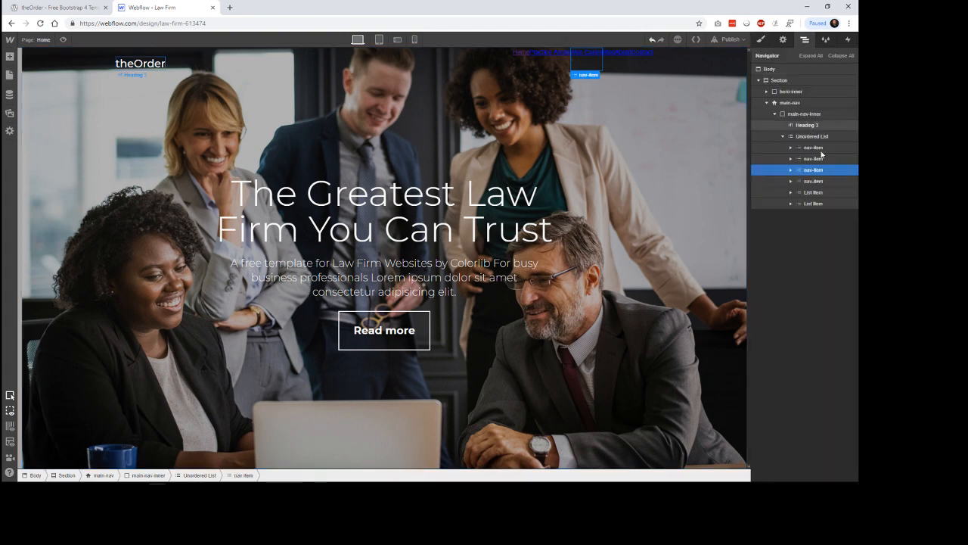
click(821, 193)
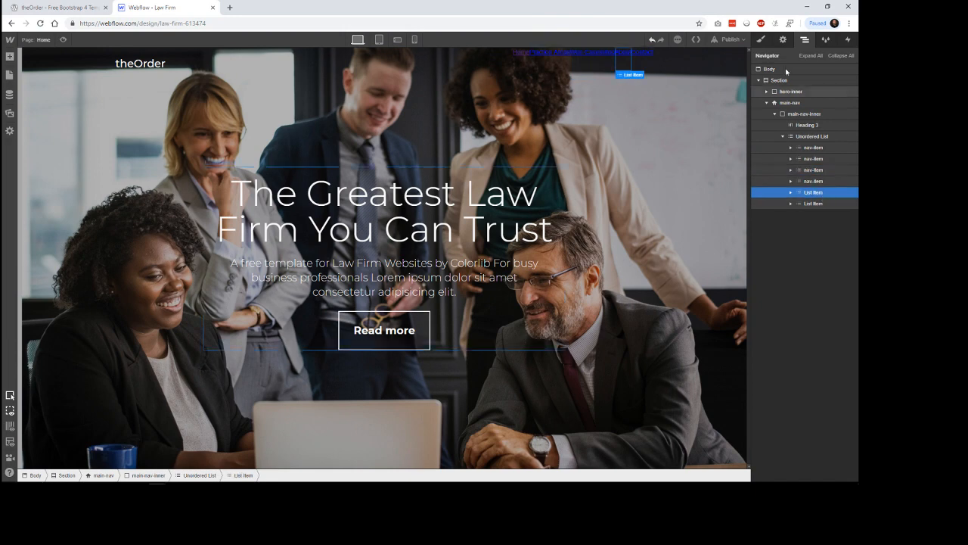
click(761, 40)
click(794, 81)
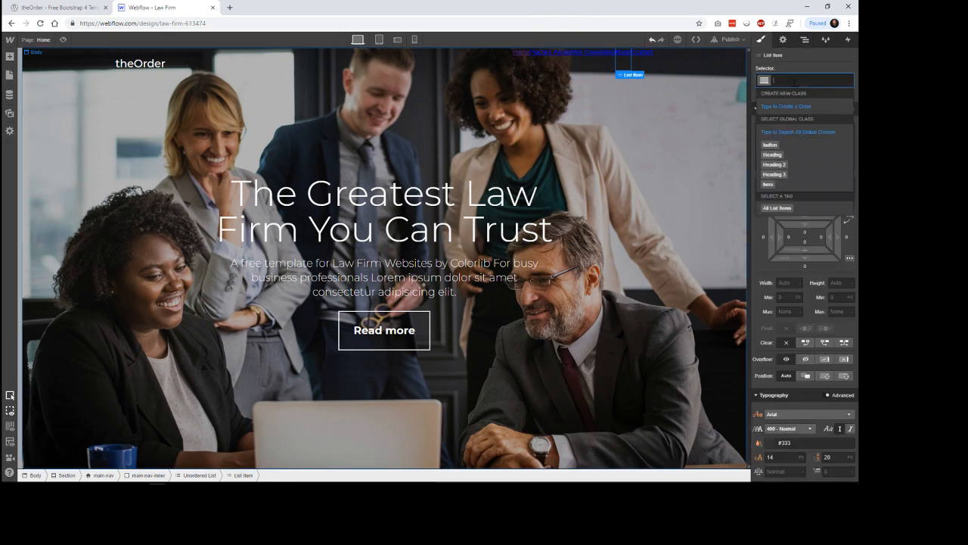
text(nav)
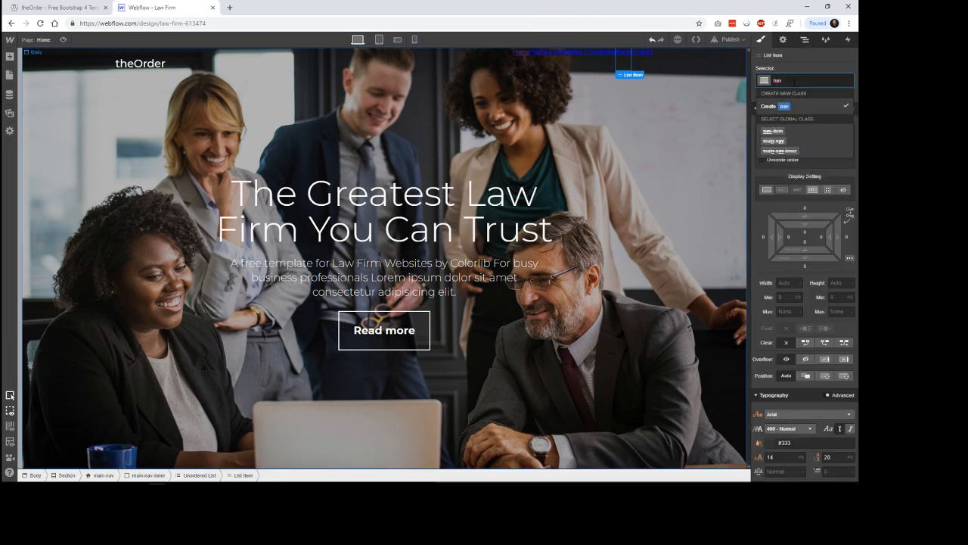
text(-item)
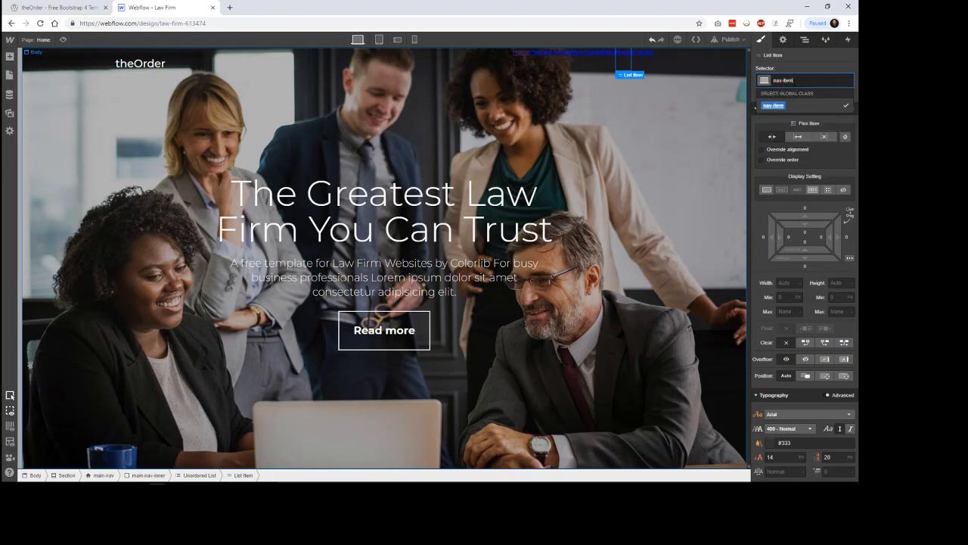
key(Return)
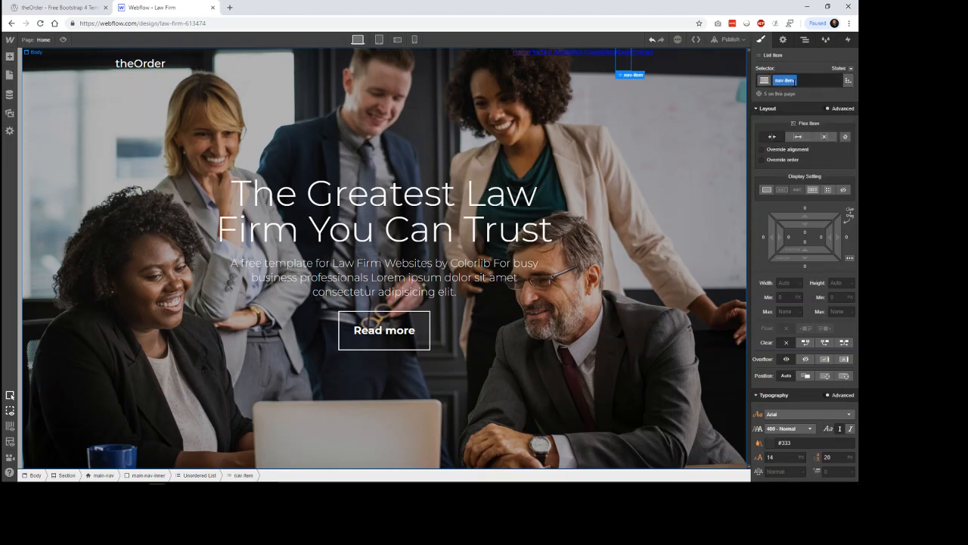
Assign the existing nav-item class to the sixth and last list item of the menu
click(807, 42)
click(812, 204)
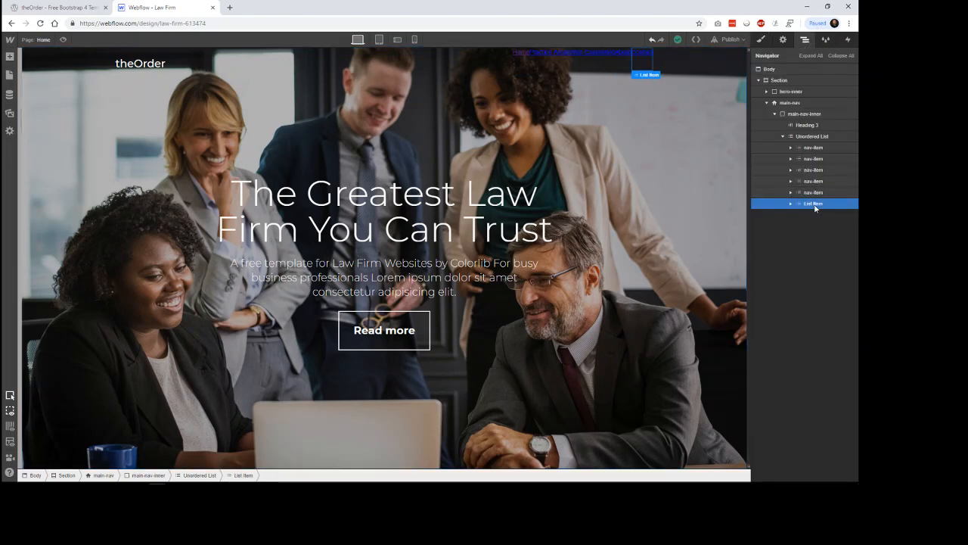
key(s)
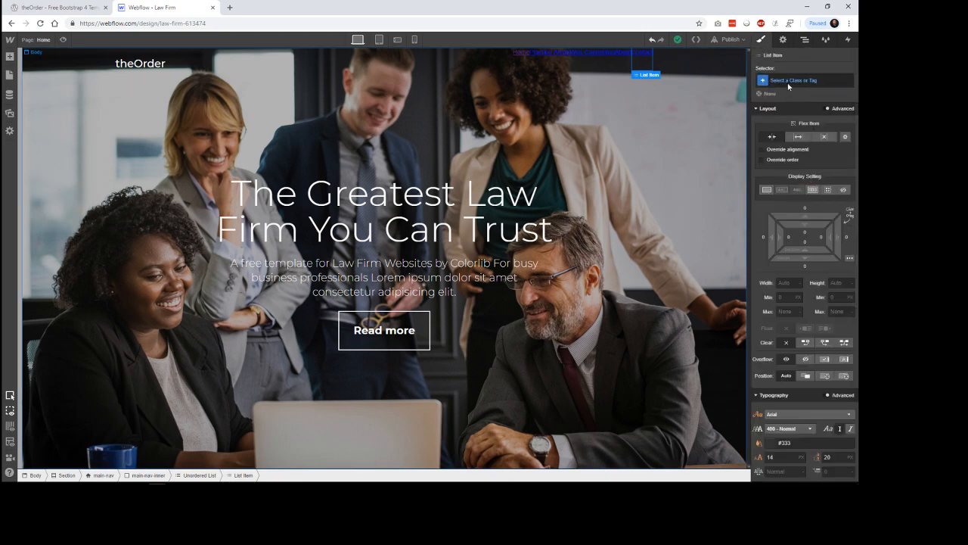
click(789, 81)
text(nav)
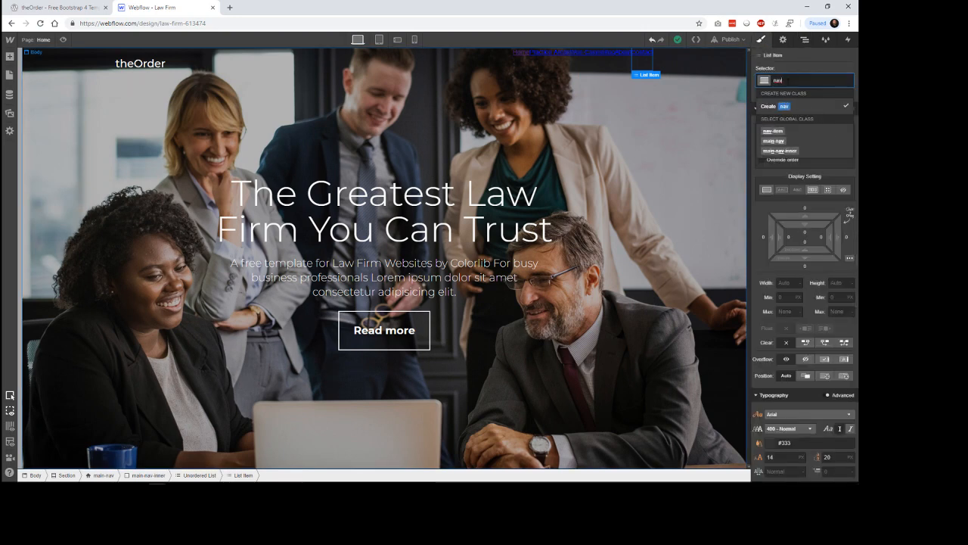
click(786, 133)
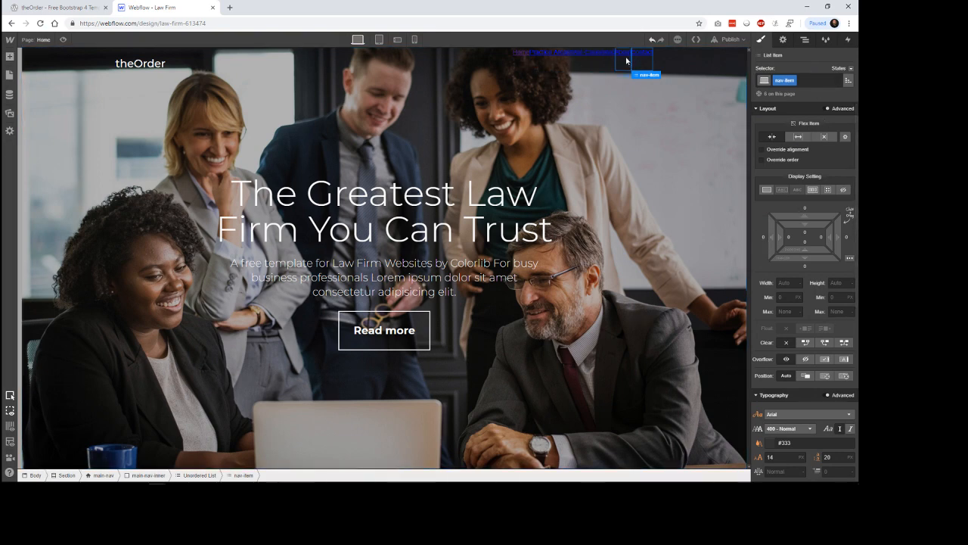
Check the class assignments of several menu links inside the nav items, finishing with the Home link selected
click(542, 51)
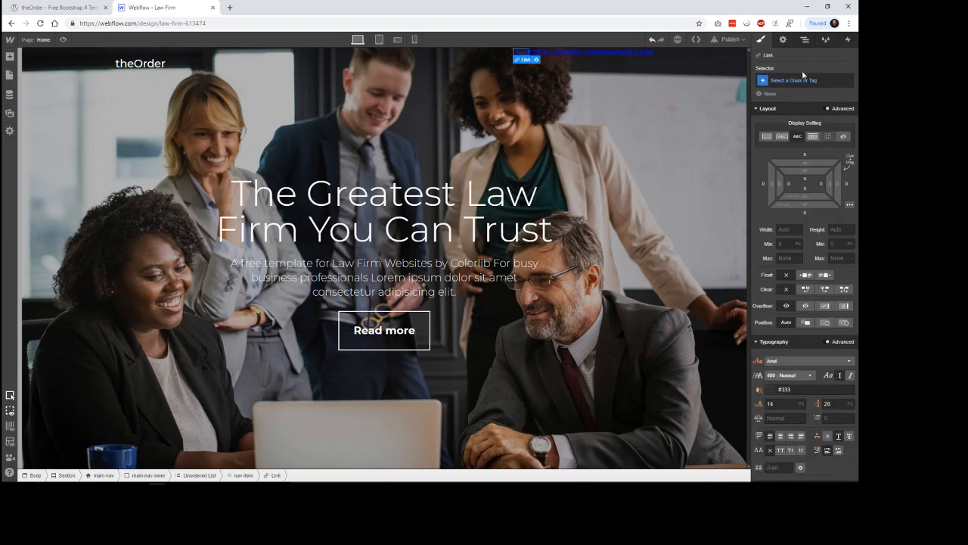
click(645, 51)
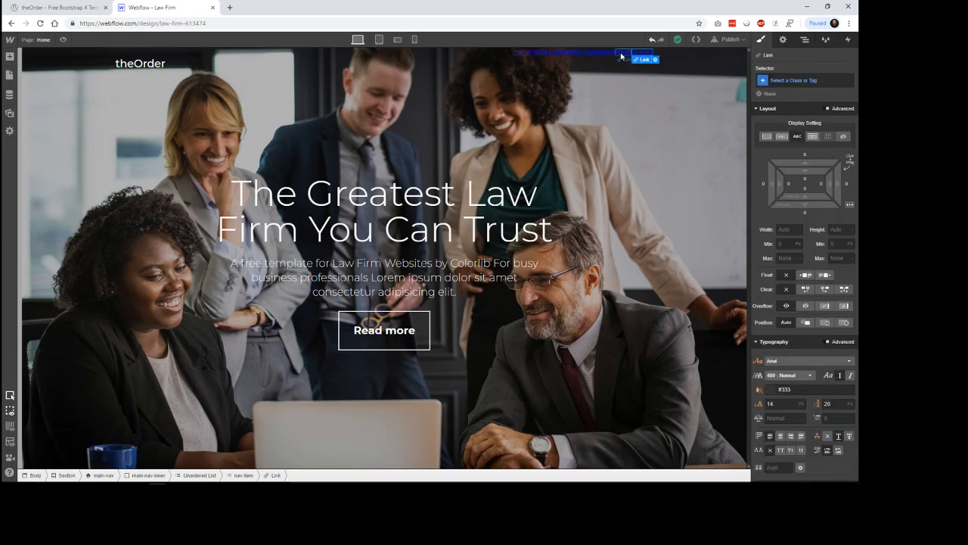
click(561, 53)
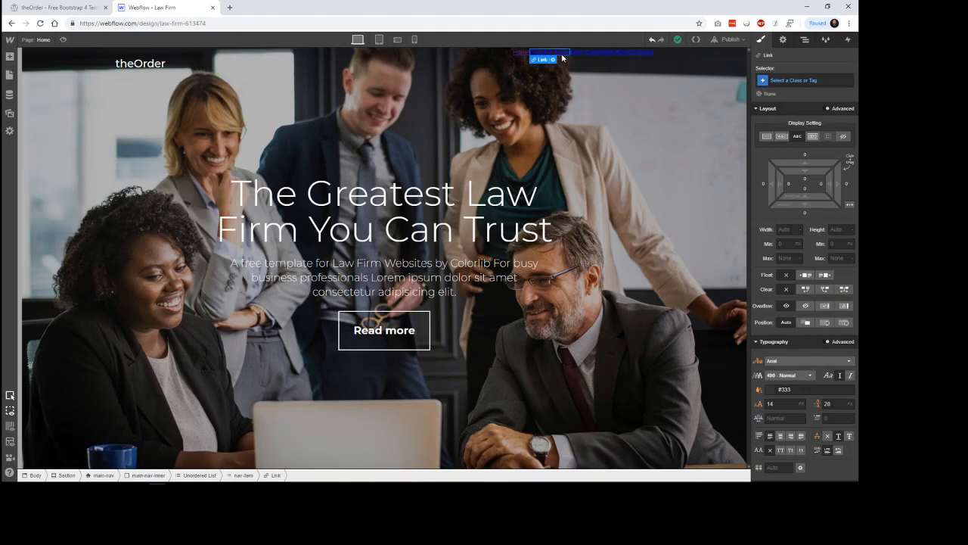
click(588, 52)
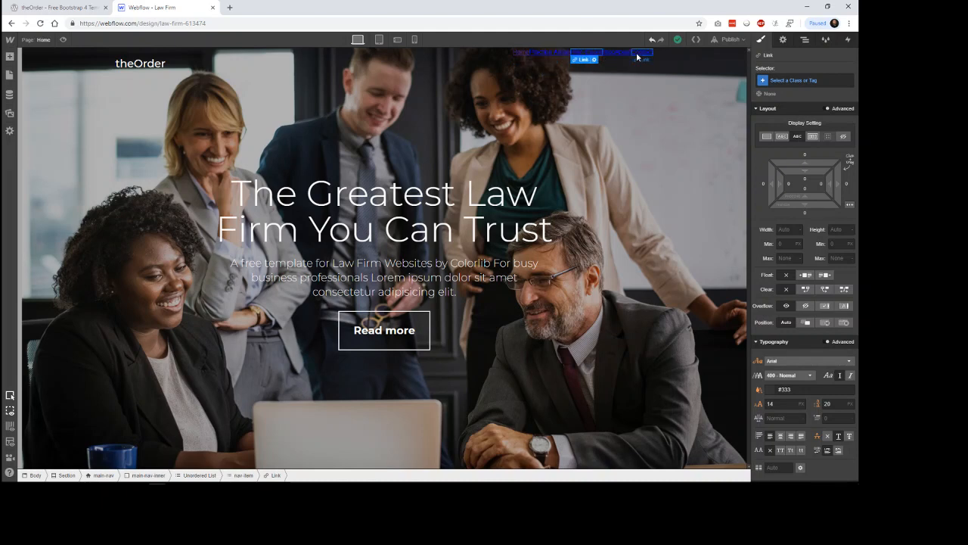
click(521, 51)
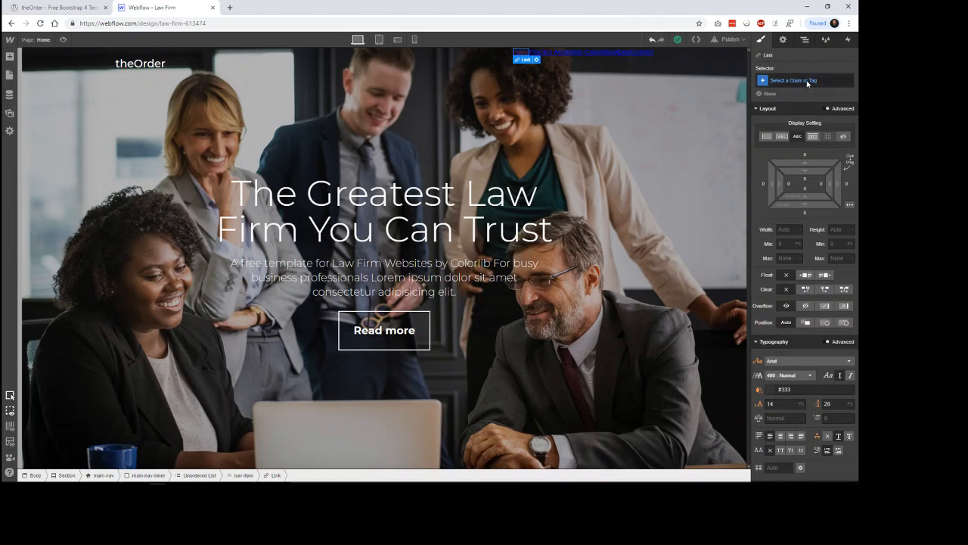
Create a new class named nav-item-link on the Home menu link
click(806, 82)
text(nav-i)
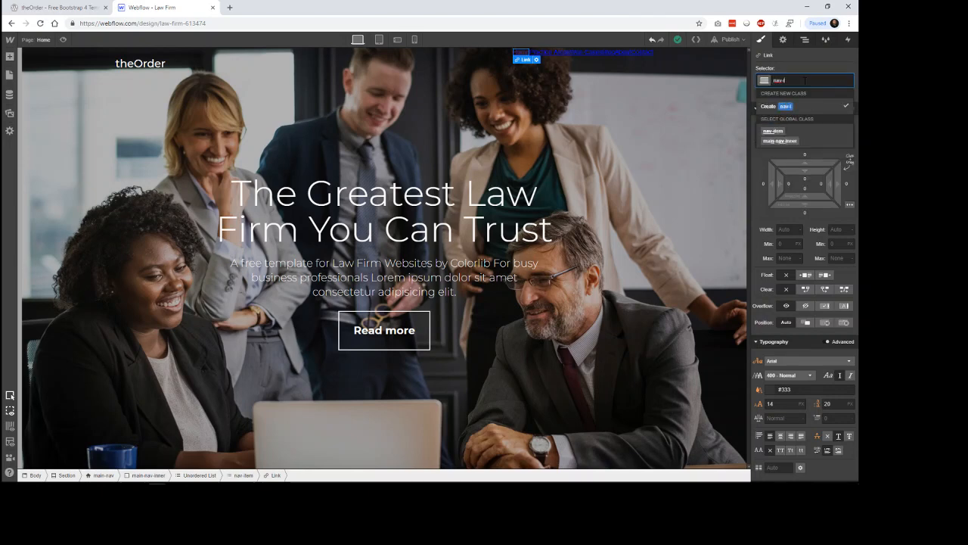
text(tem-lin)
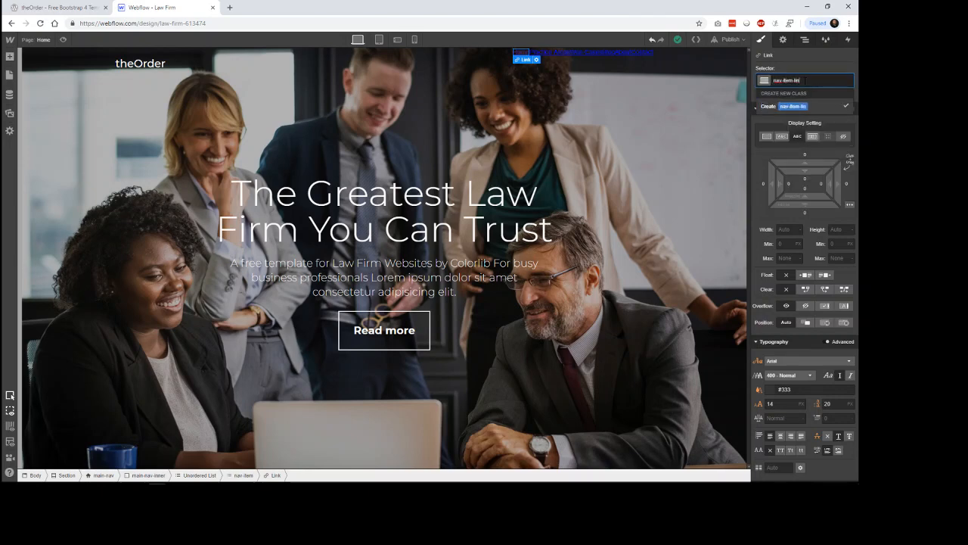
text(k)
key(Return)
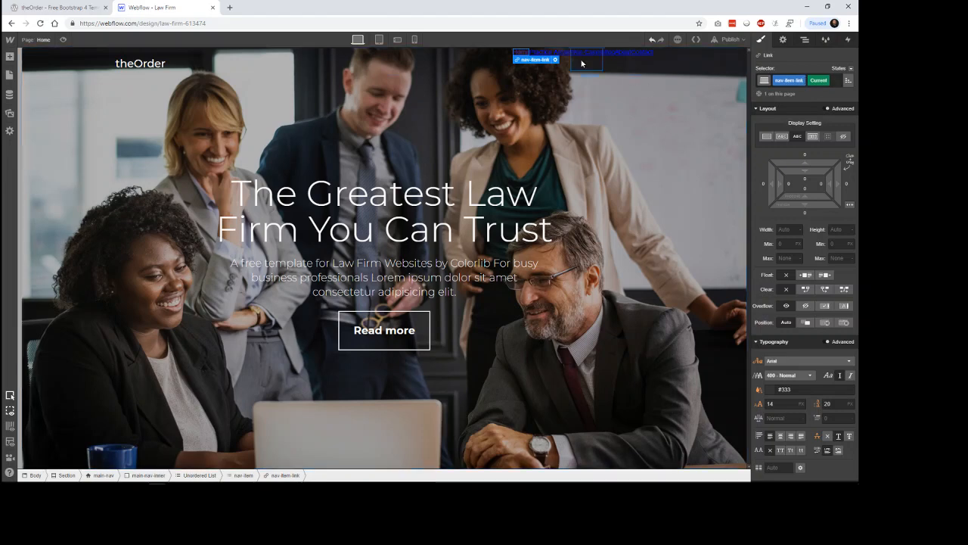
Look through the states available for the Home link's class, and check the menu on the reference theOrder page
key(BackSpace)
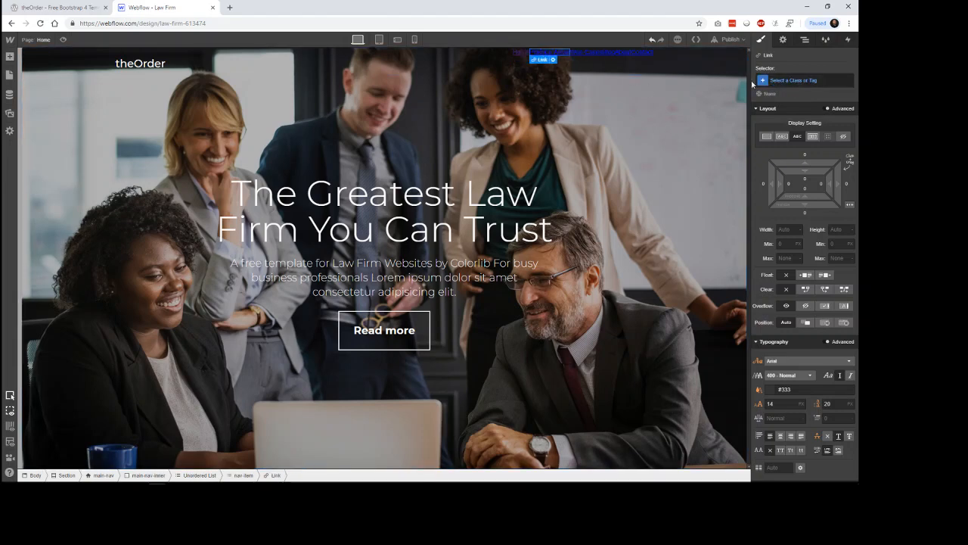
key(ctrl+z)
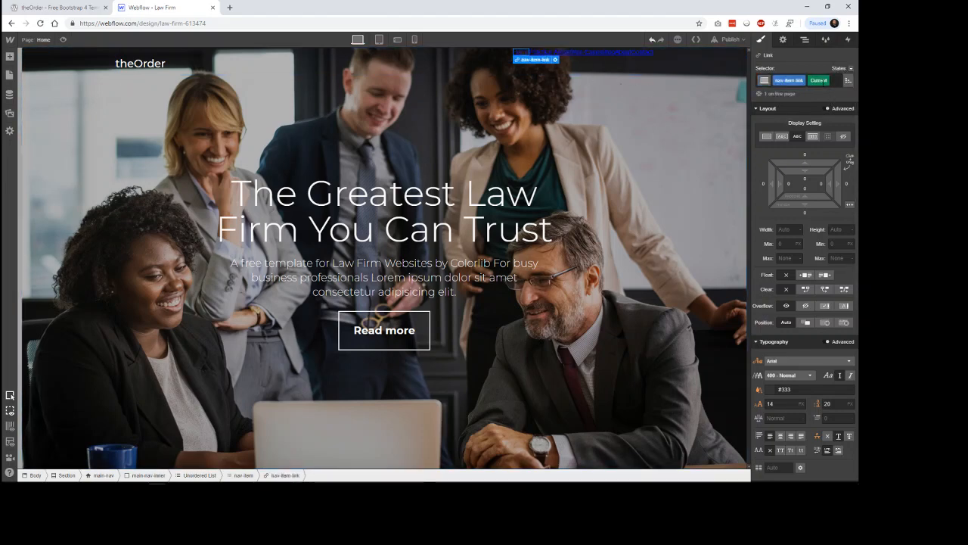
click(850, 68)
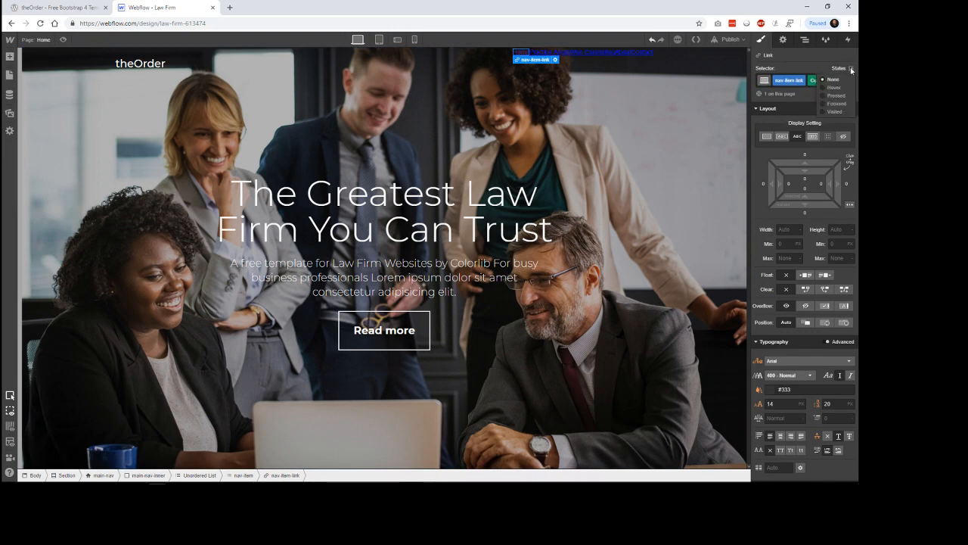
click(850, 68)
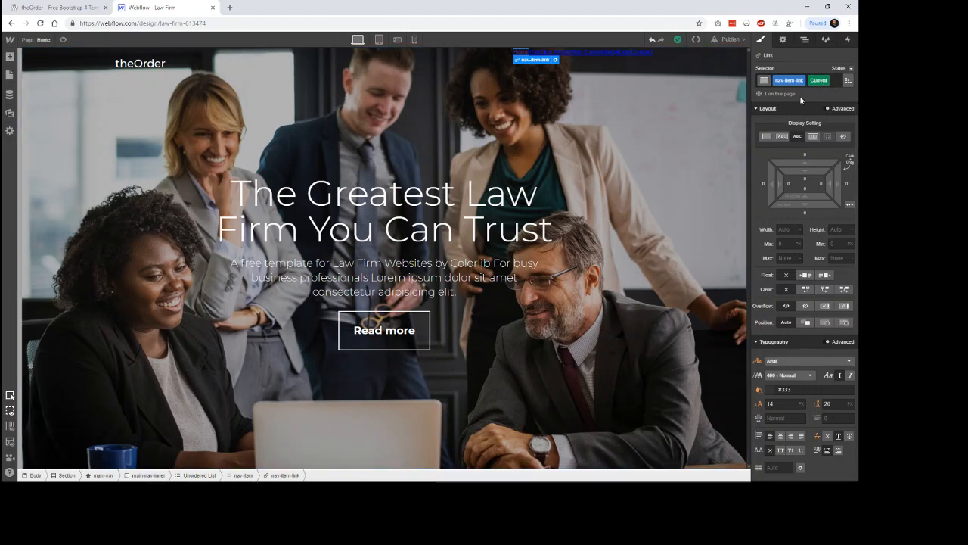
click(75, 8)
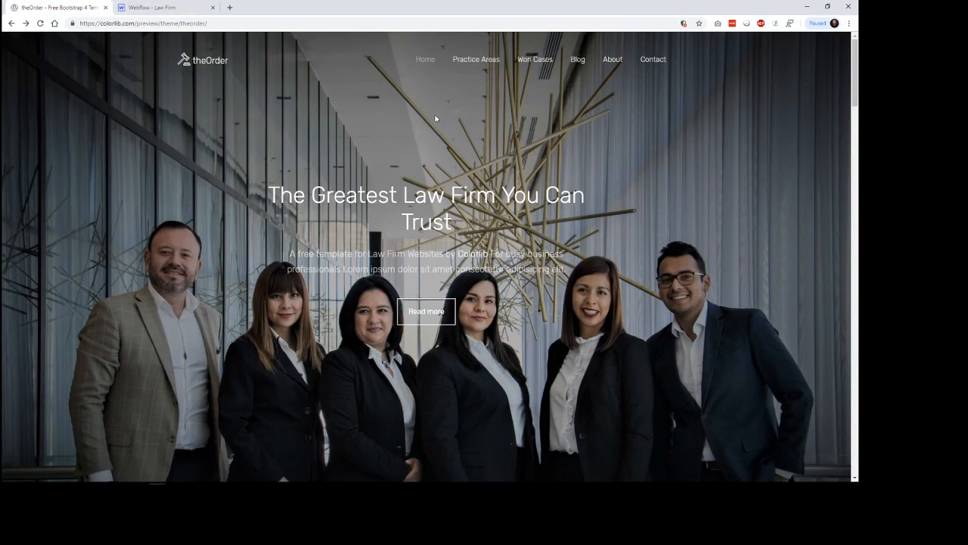
click(149, 7)
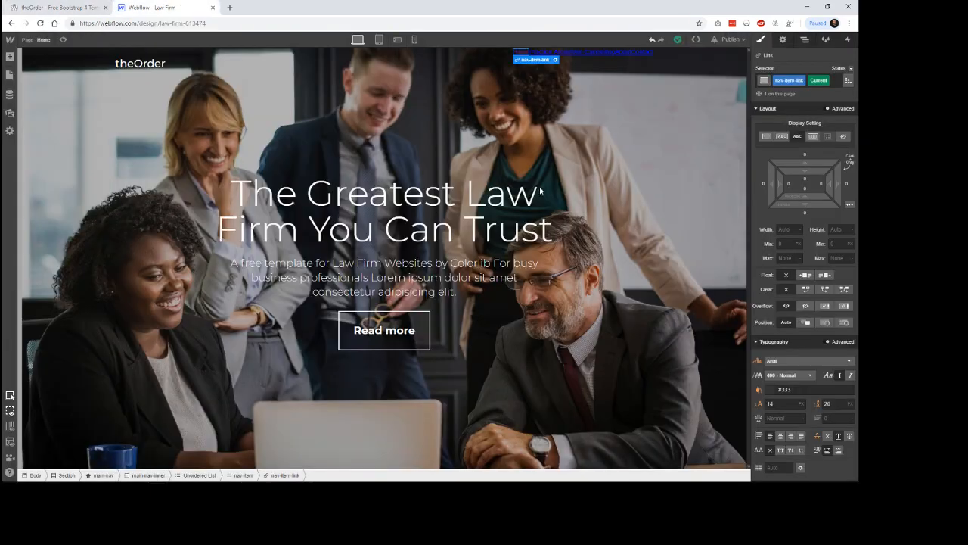
Assign the existing nav-item-link class to the Practice Areas menu link
click(540, 54)
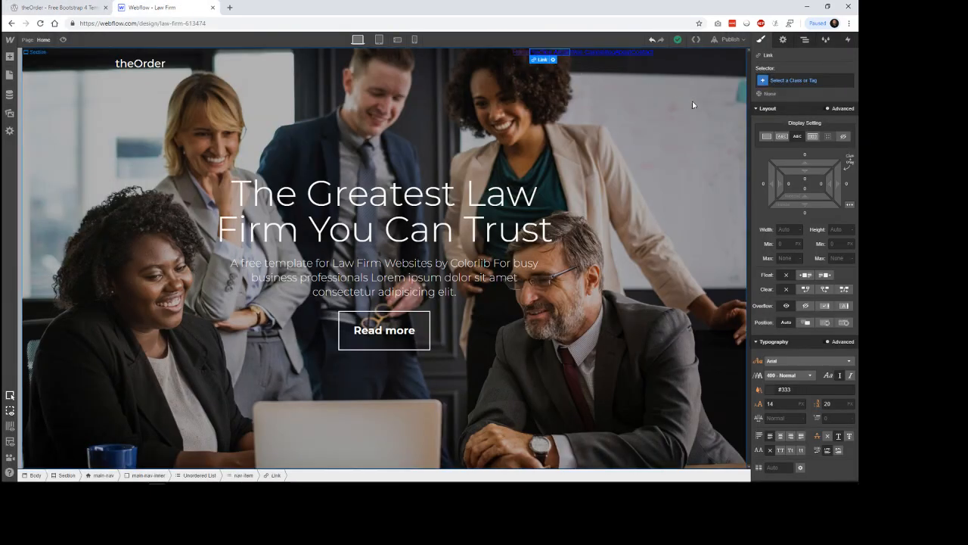
click(795, 80)
text(nav-item)
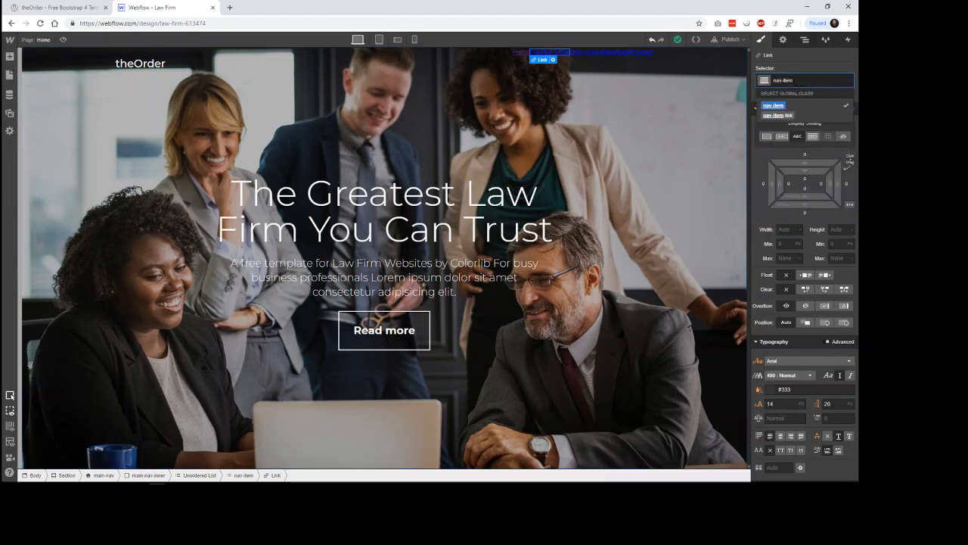
click(792, 114)
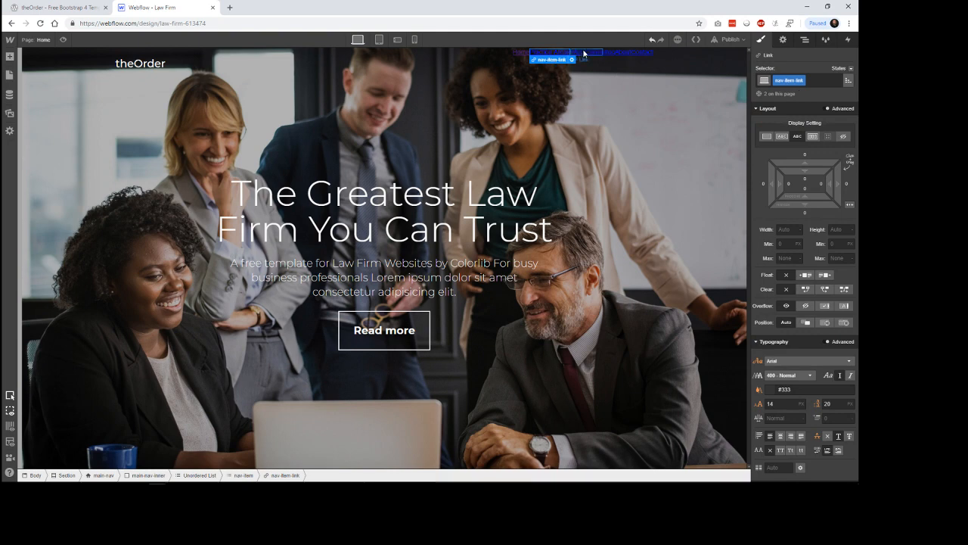
Assign the existing nav-item-link class to the Won Cases menu link
click(583, 53)
click(790, 82)
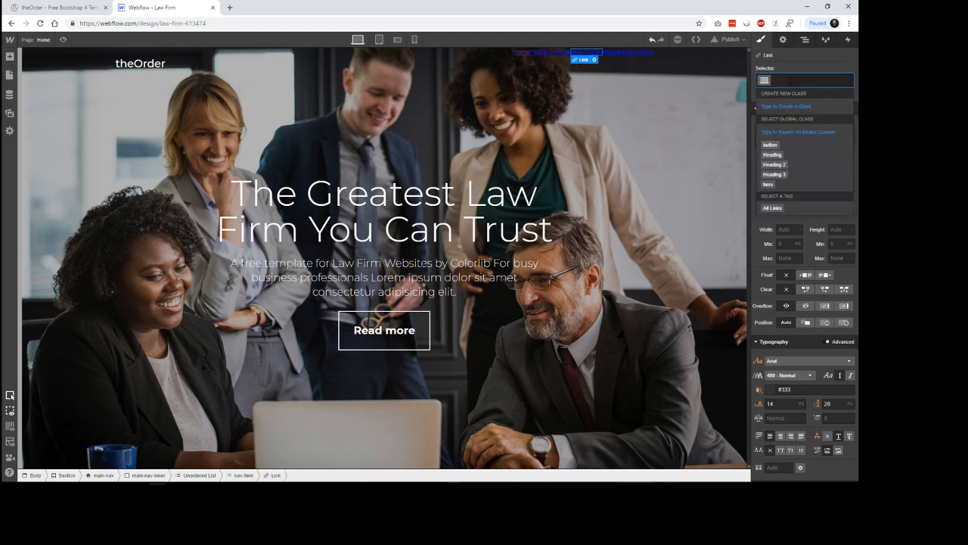
text(nav-item)
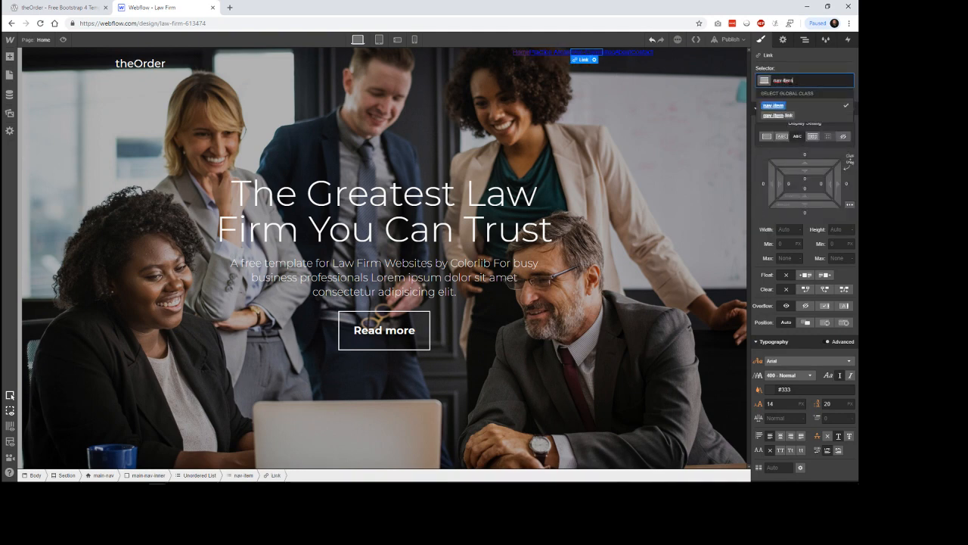
click(779, 115)
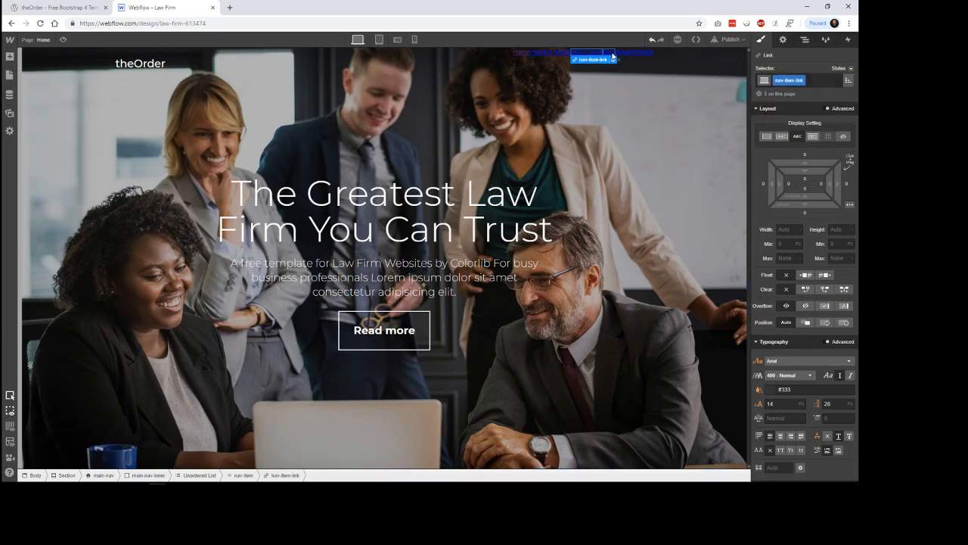
Assign the existing nav-item-link class to the Blog menu link
key(BackSpace)
click(796, 82)
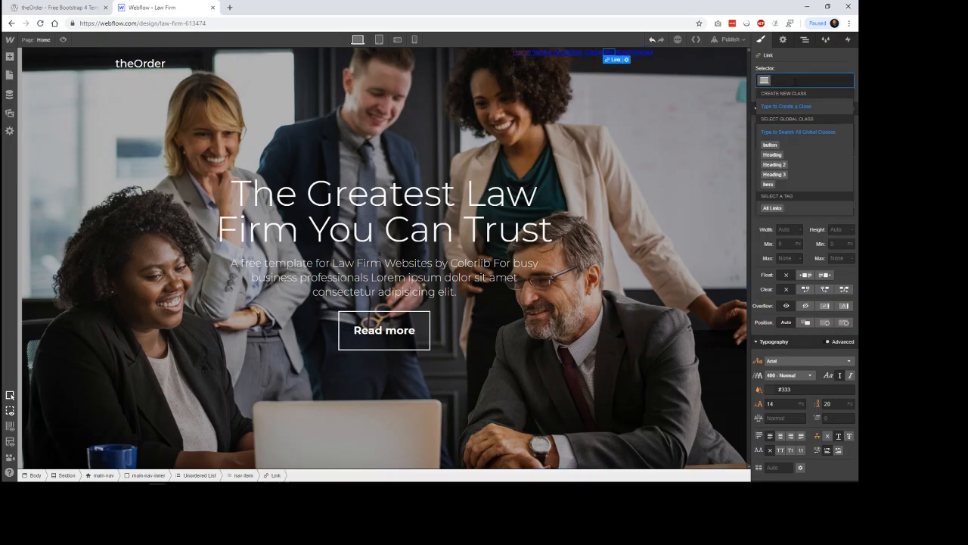
text(nav-item)
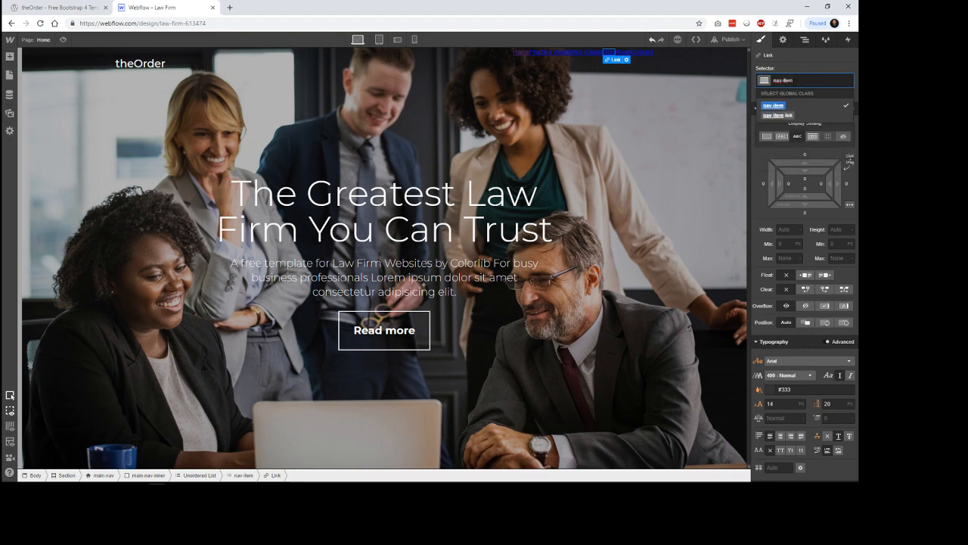
key(Down)
key(Return)
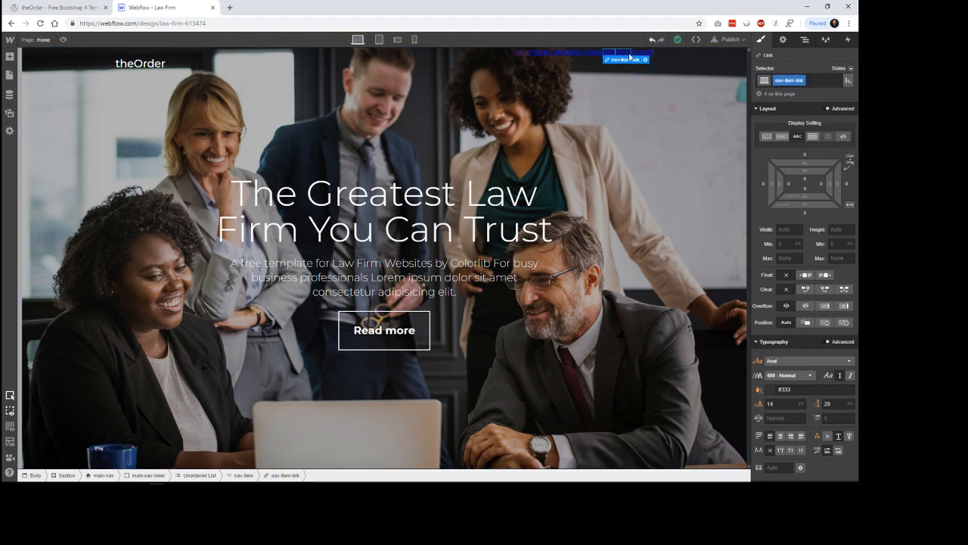
Assign the existing nav-item-link class to the About menu link
click(801, 80)
key(BackSpace)
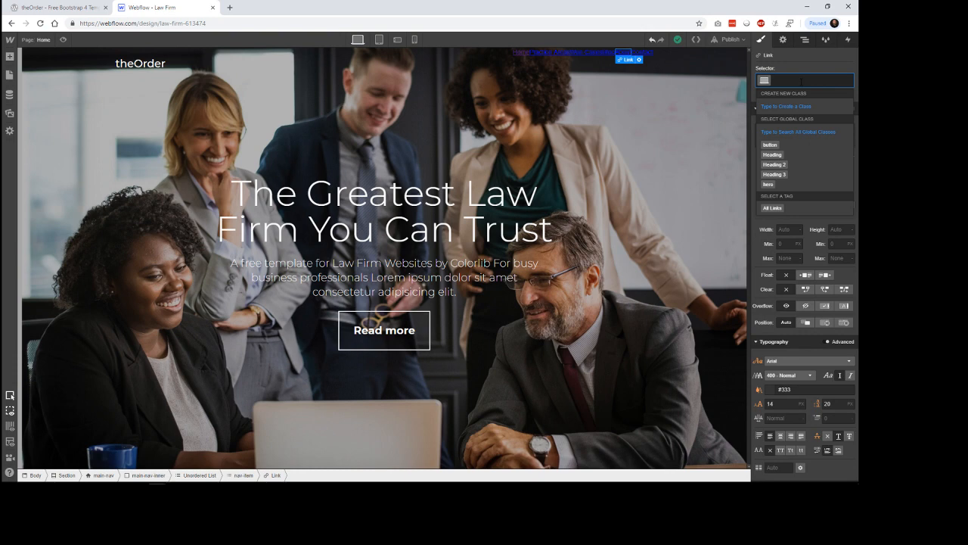
text(nav-item)
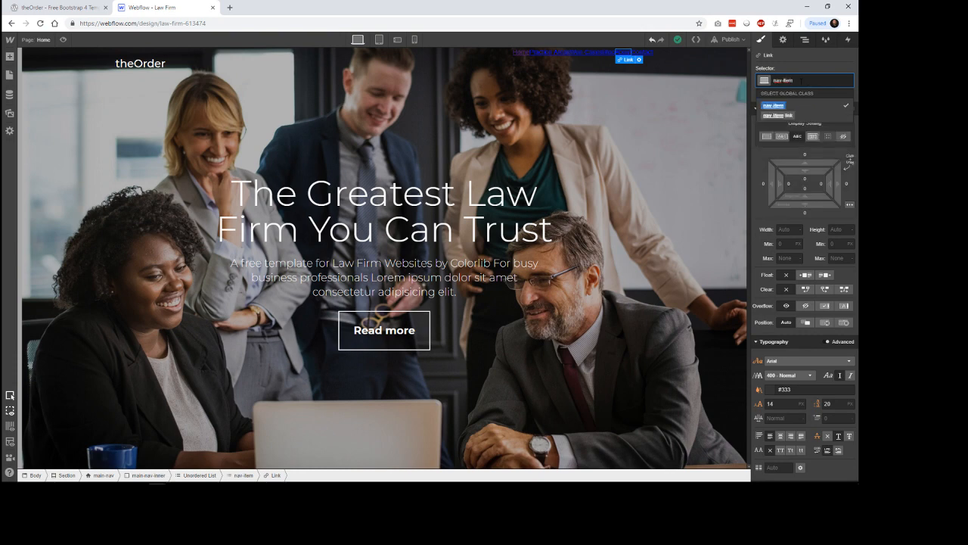
click(784, 117)
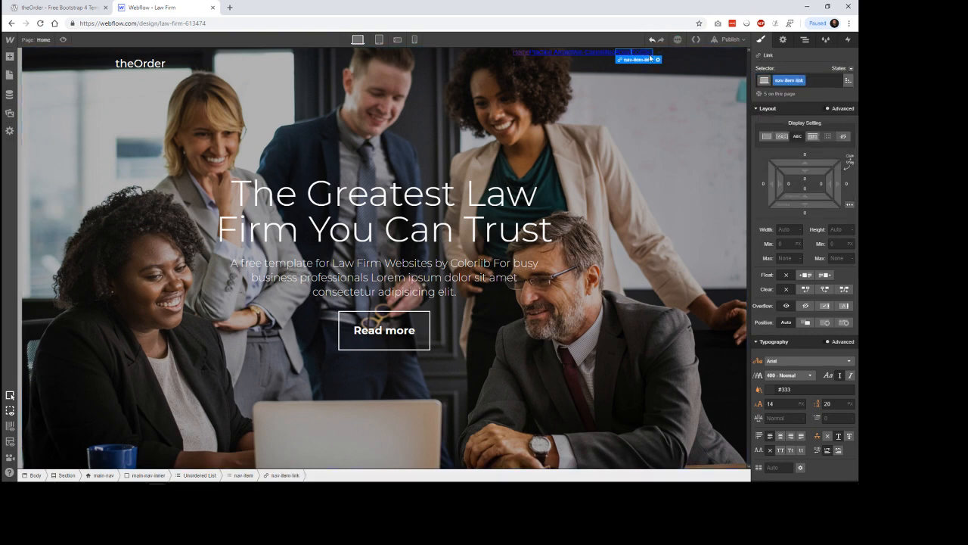
Assign the existing nav-item-link class to the Contact menu link
click(790, 81)
key(BackSpace)
text(nav-item)
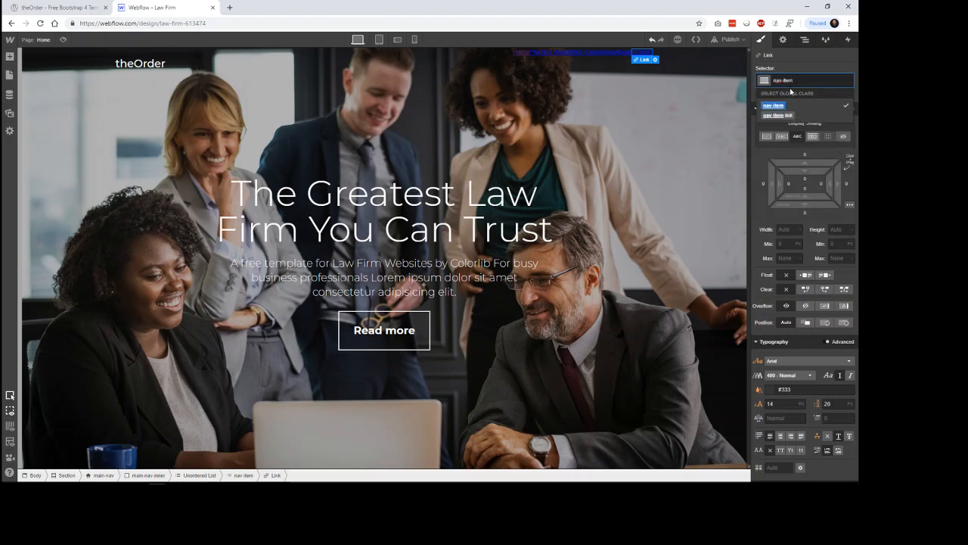
click(778, 115)
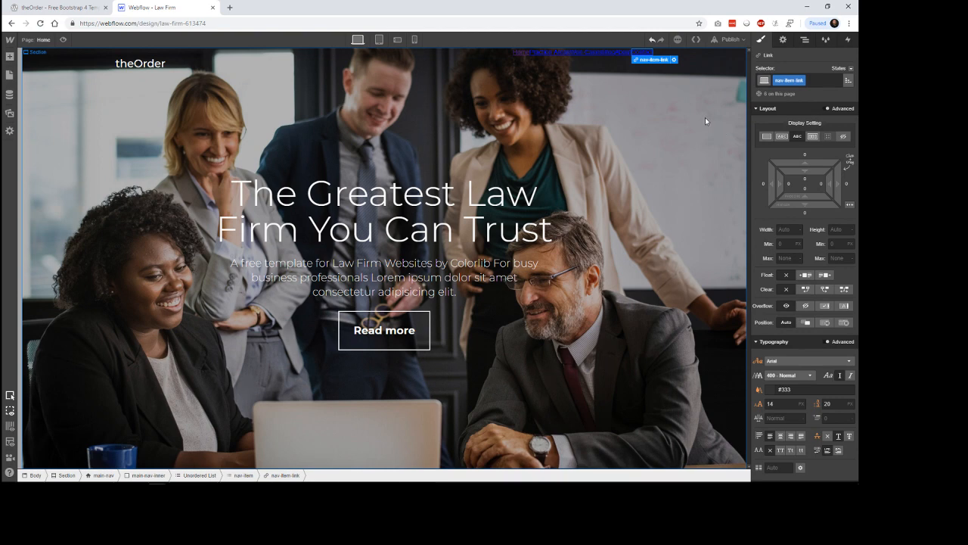
click(540, 63)
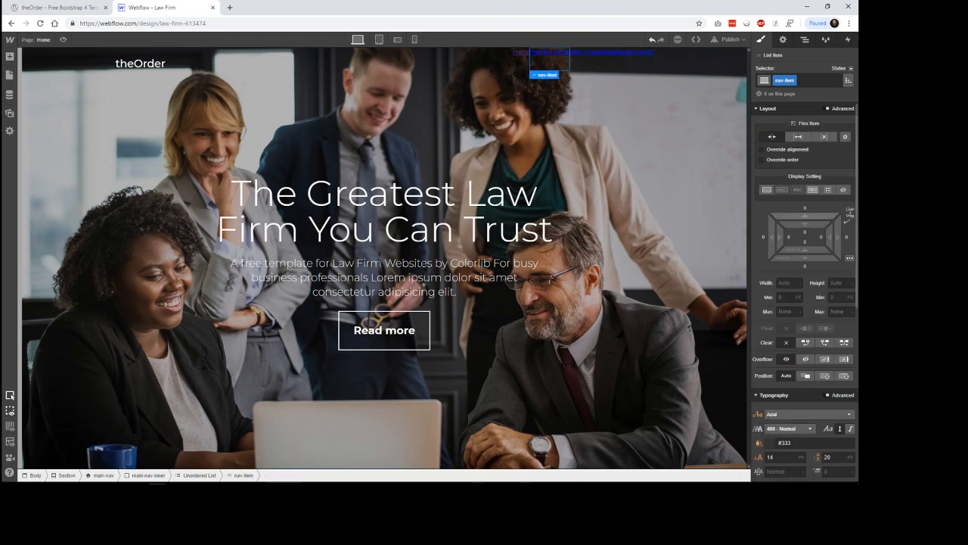
scroll(821, 282, down, 3)
scroll(819, 281, up, 3)
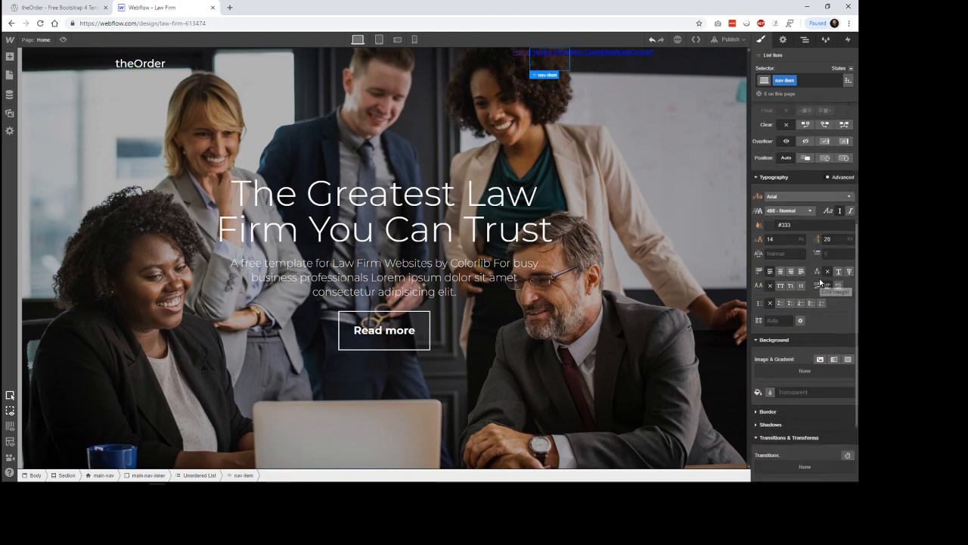
Set the font of the nav-item-link class to Montserrat, working from the Contact link
click(638, 53)
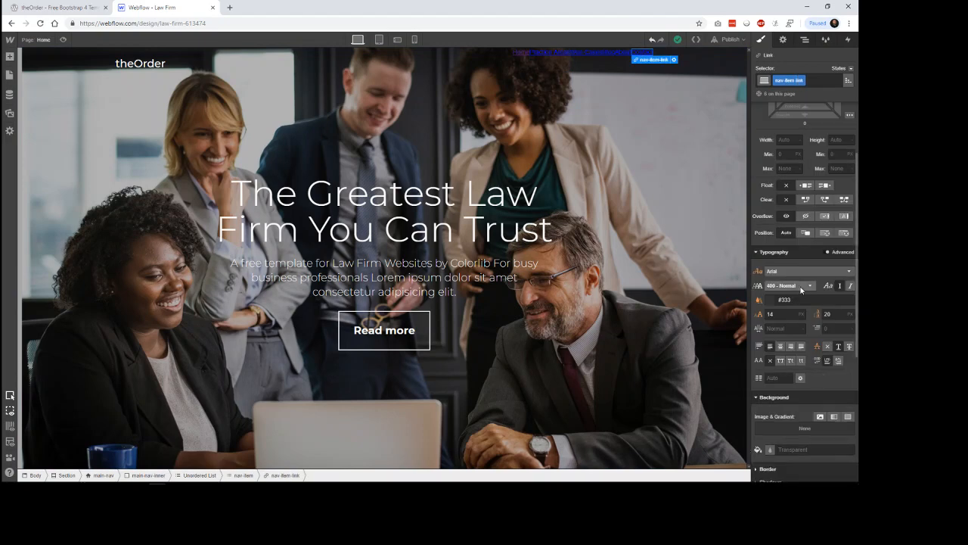
scroll(798, 306, down, 2)
click(802, 227)
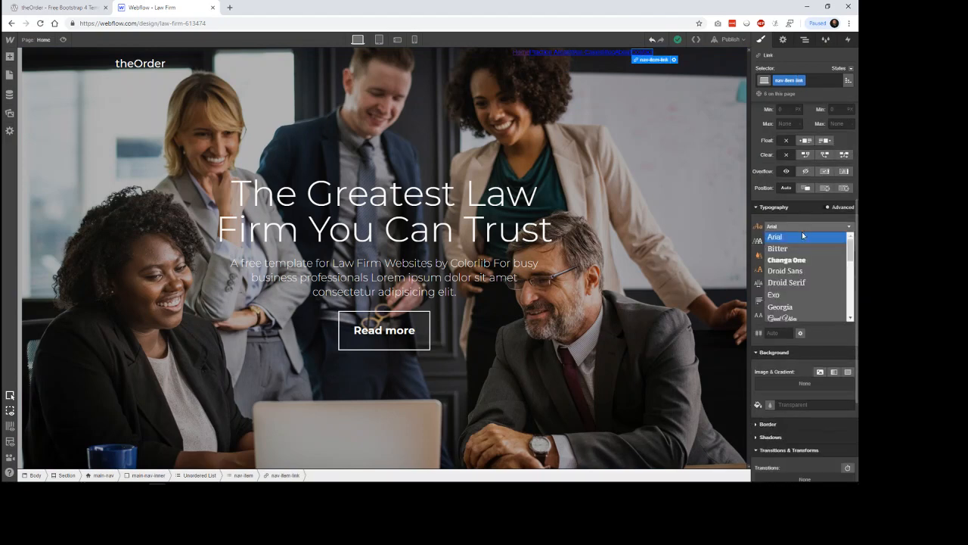
scroll(805, 304, down, 2)
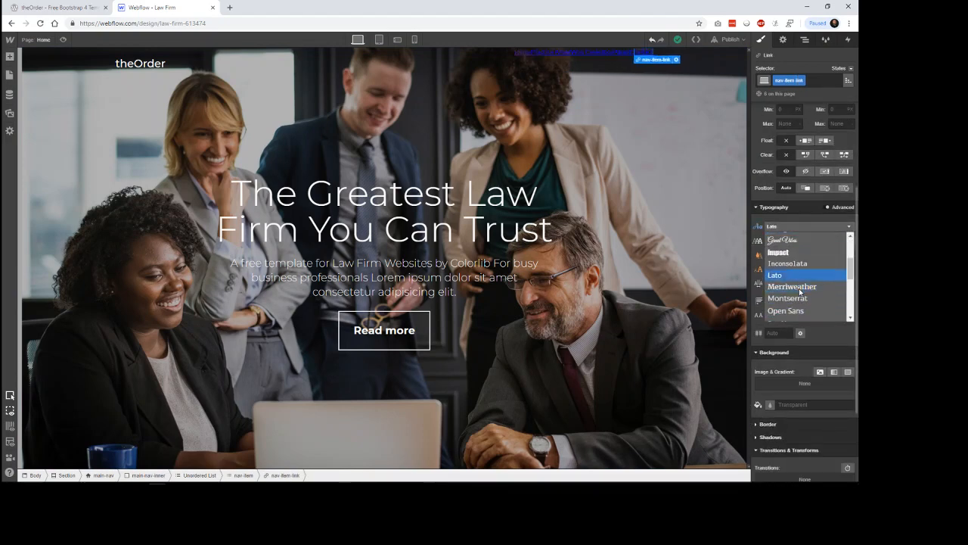
click(797, 303)
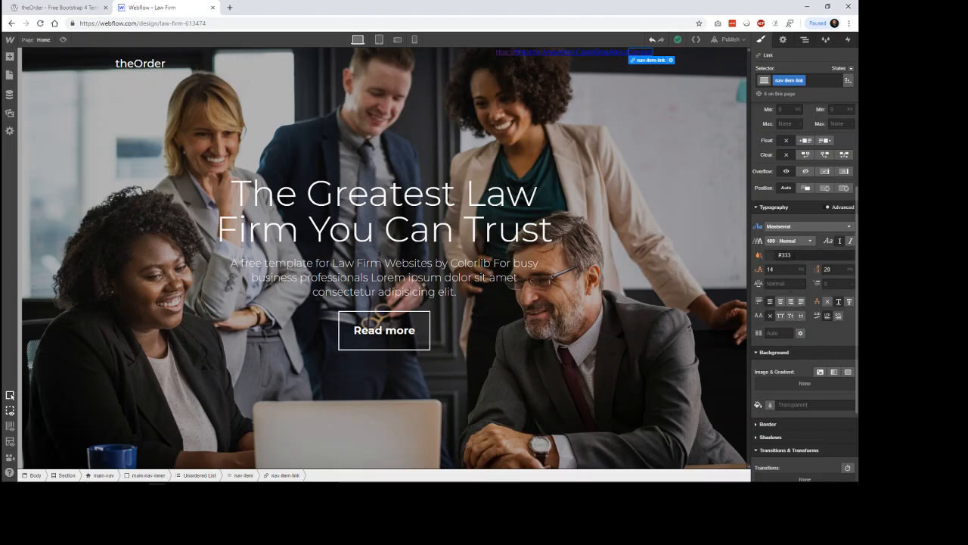
Set the text color of the nav-item-link class to the White Smoke swatch
click(766, 255)
click(771, 257)
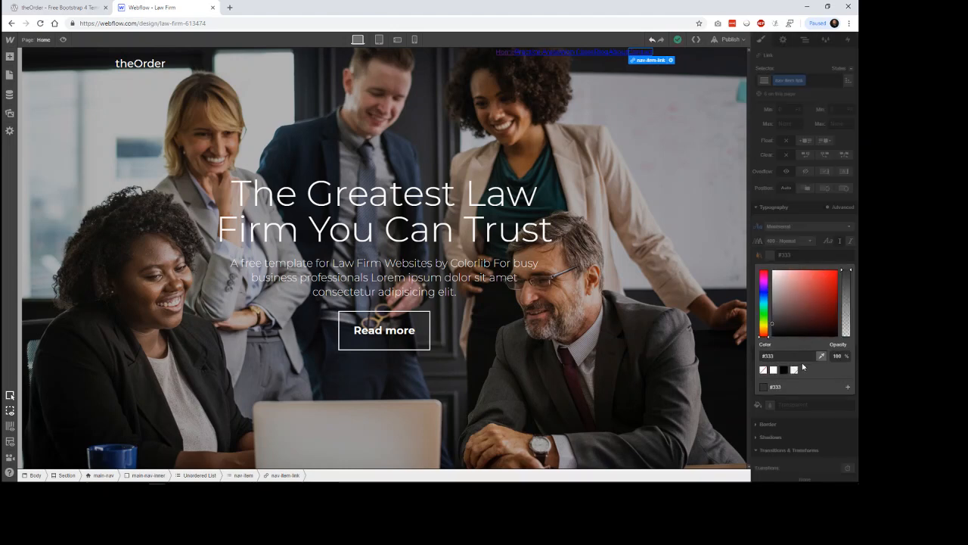
click(794, 369)
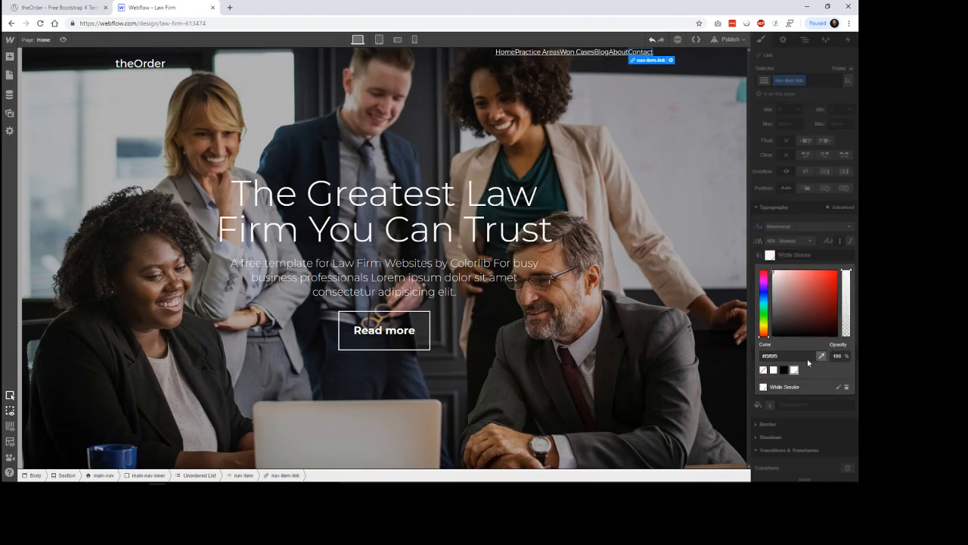
click(814, 258)
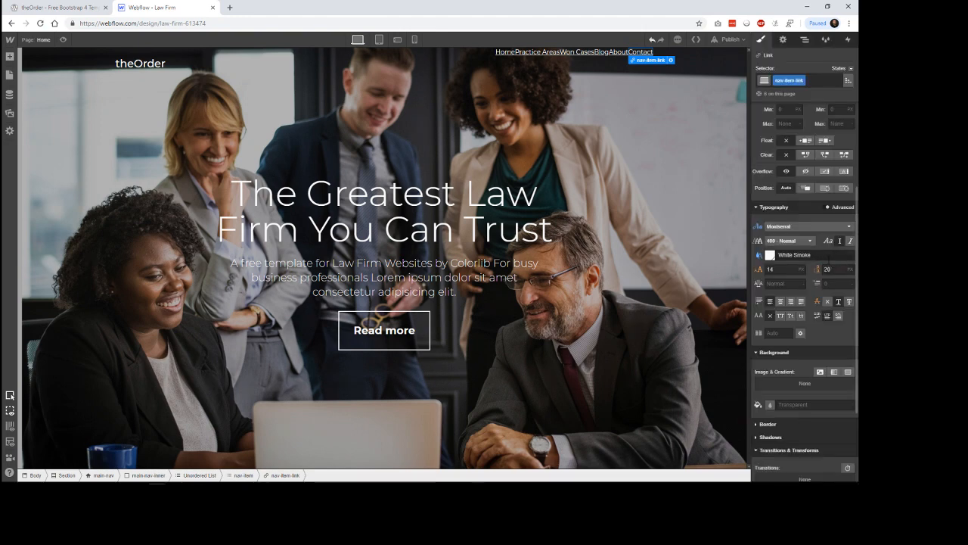
Set the font weight of the nav-item-link class to 300 - Light
click(804, 244)
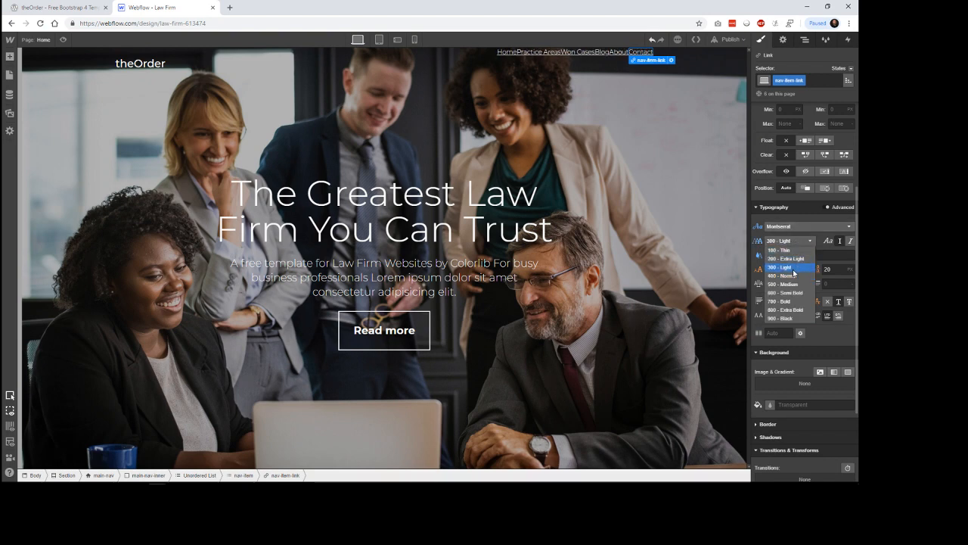
click(793, 269)
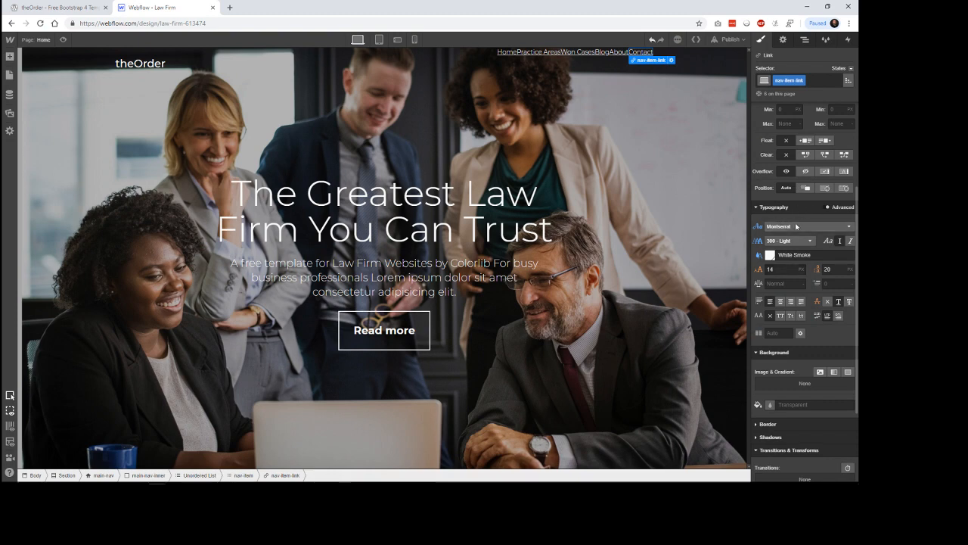
scroll(793, 225, up, 2)
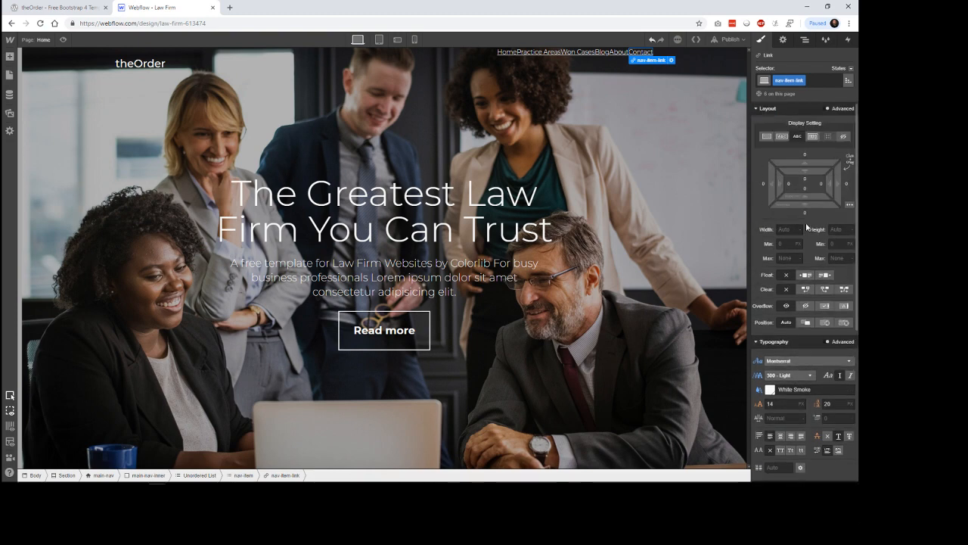
Add a combo class named nav to the unordered list that holds the menu links
click(622, 66)
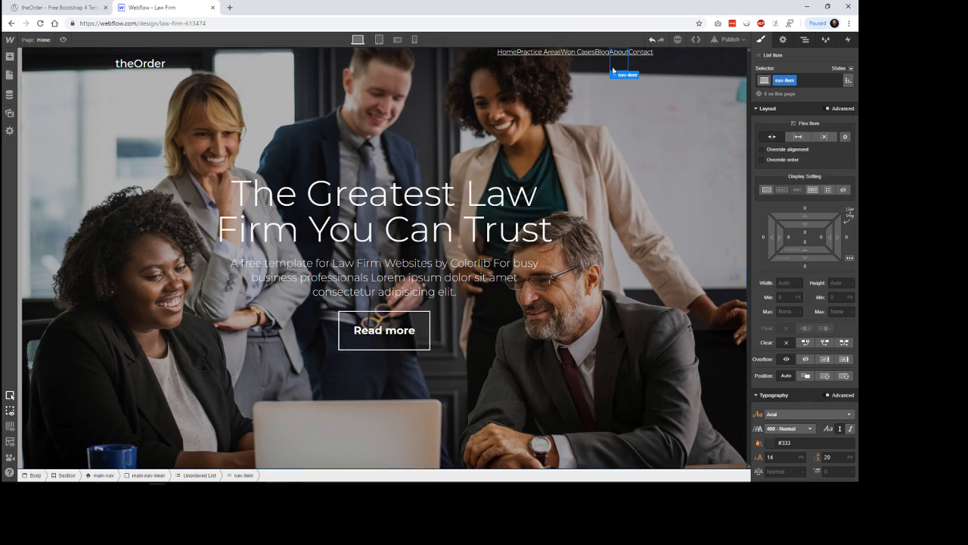
click(500, 64)
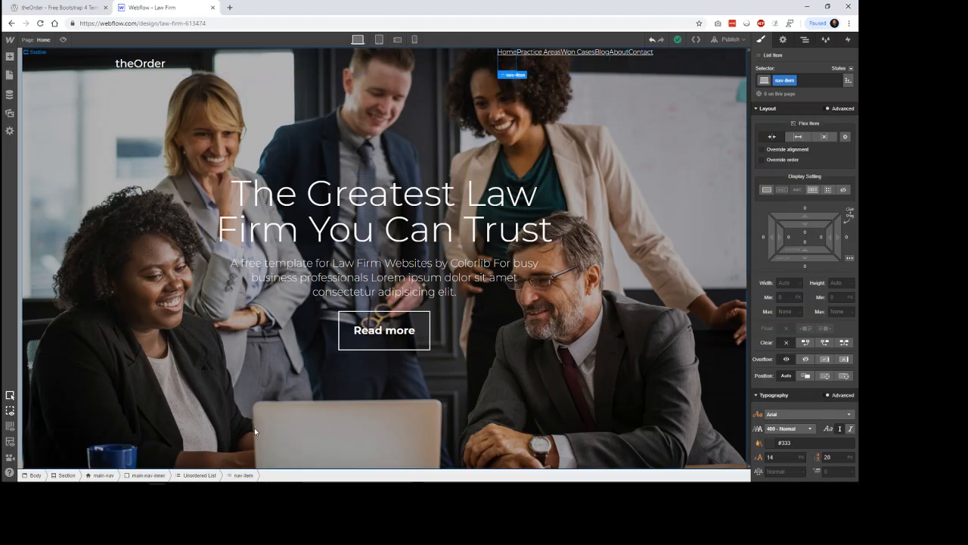
click(198, 475)
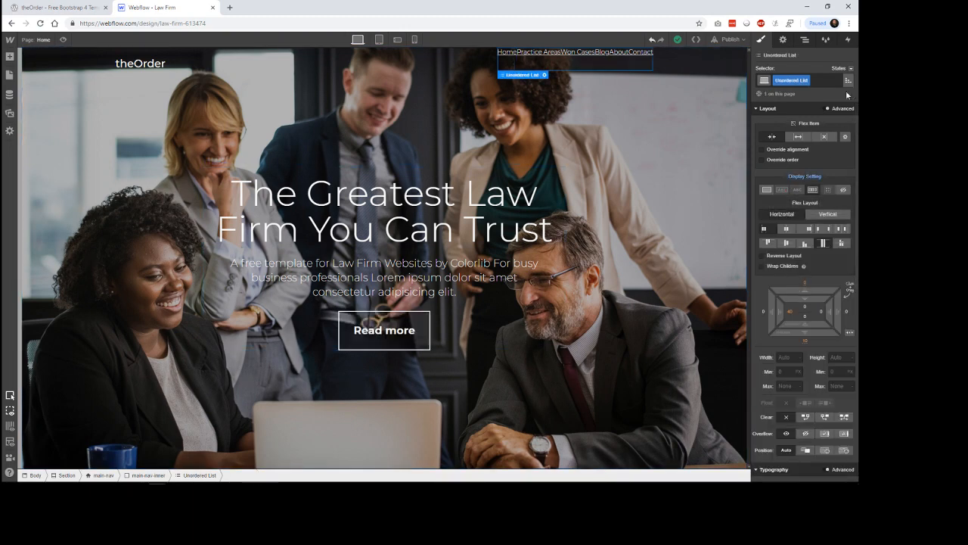
click(820, 80)
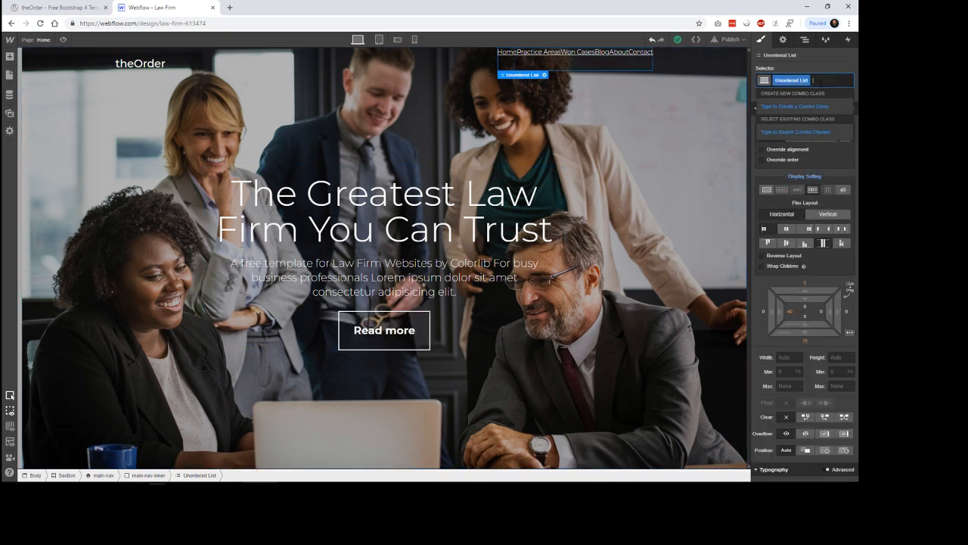
text(nav)
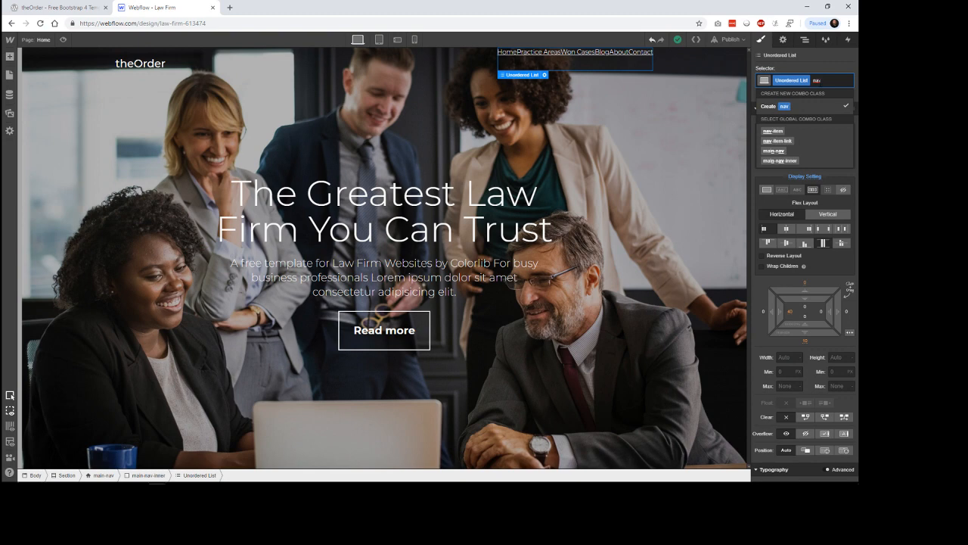
key(Return)
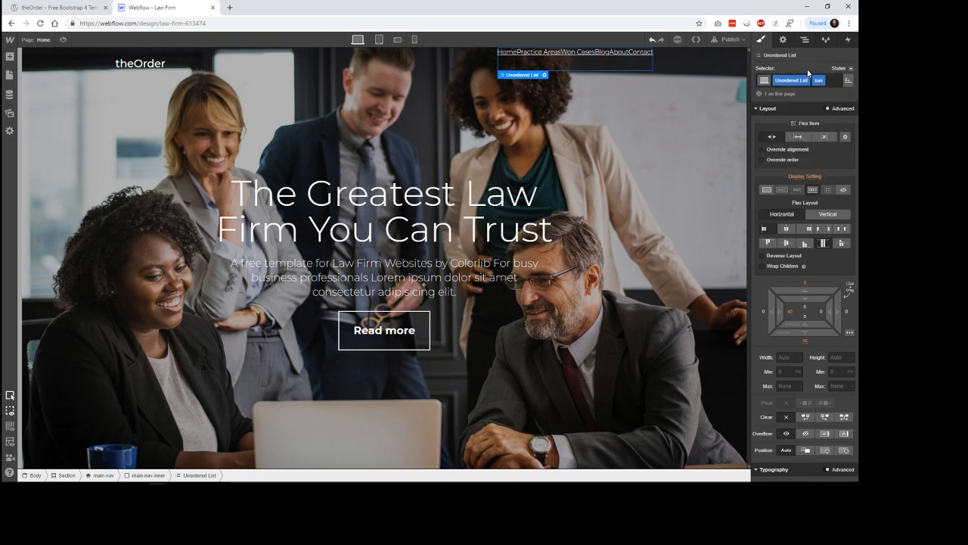
Compare the menu spacing with the reference template and give the nav-item class a left margin of about 24 px
click(541, 64)
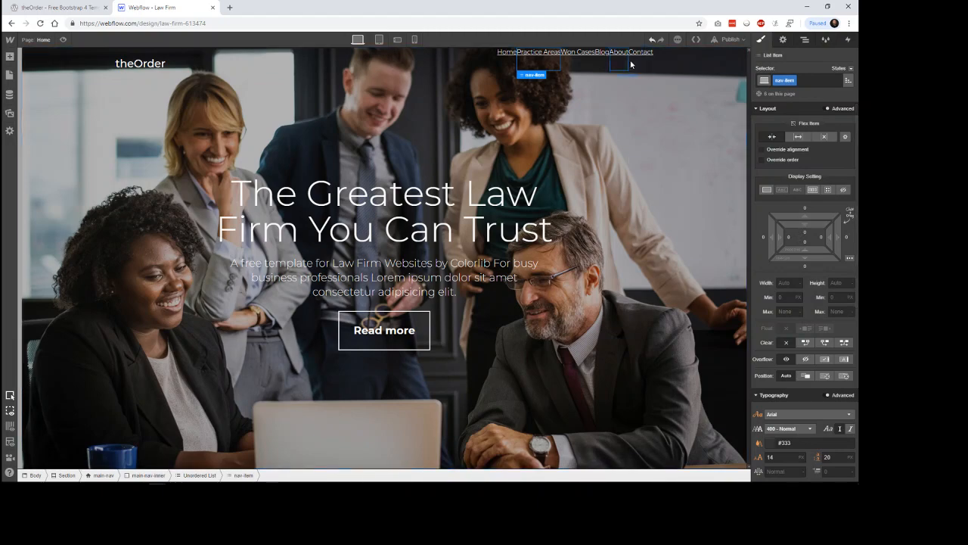
click(78, 8)
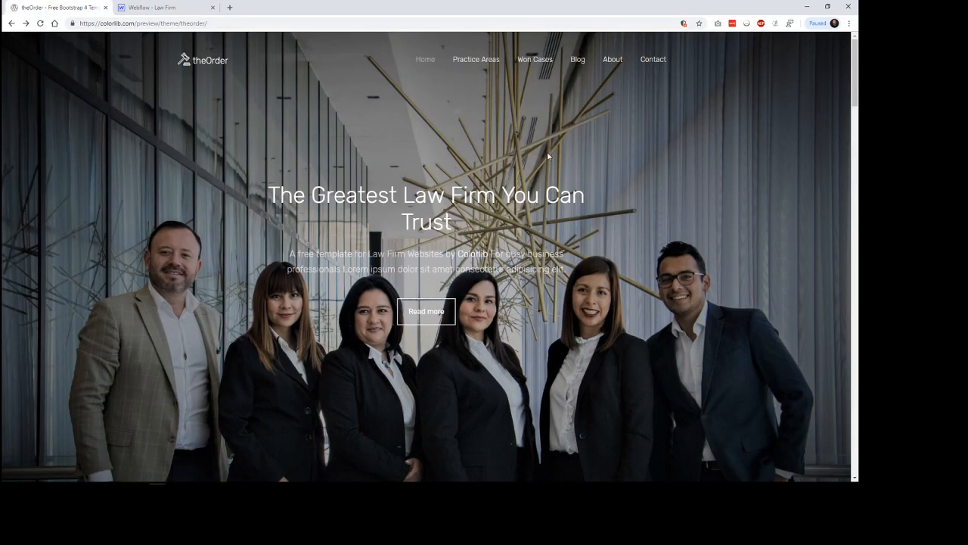
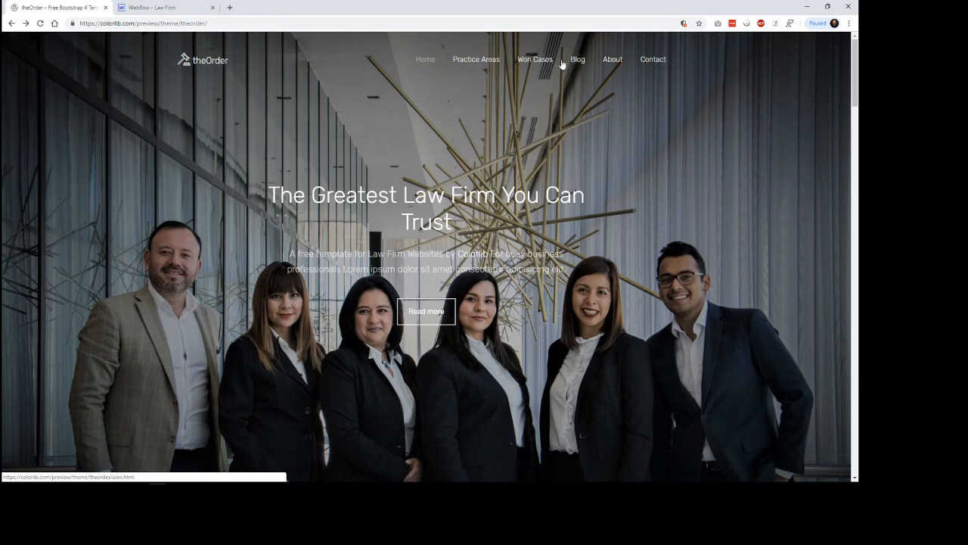
click(181, 8)
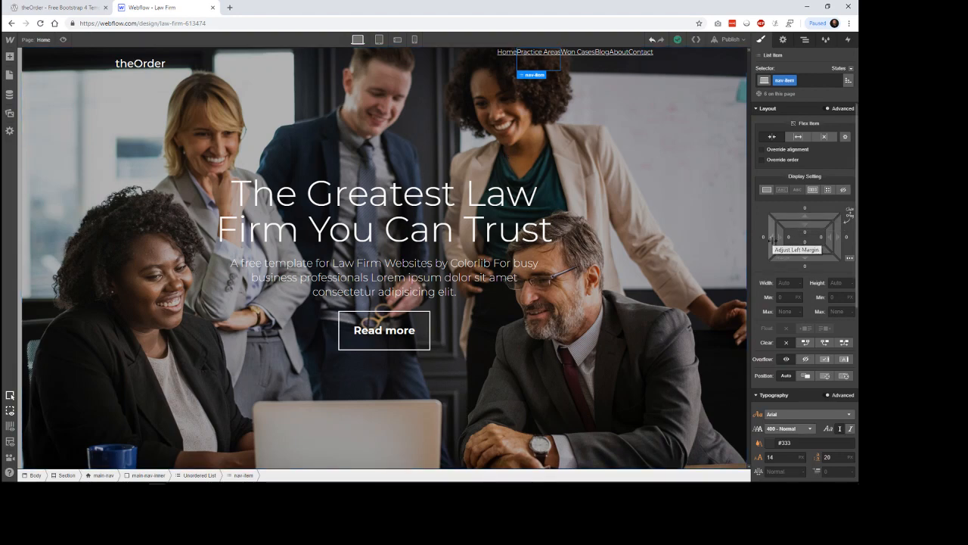
mouse_move(772, 236)
mouse_down()
mouse_move(781, 241)
mouse_move(761, 241)
mouse_up()
drag(754, 242, 738, 243)
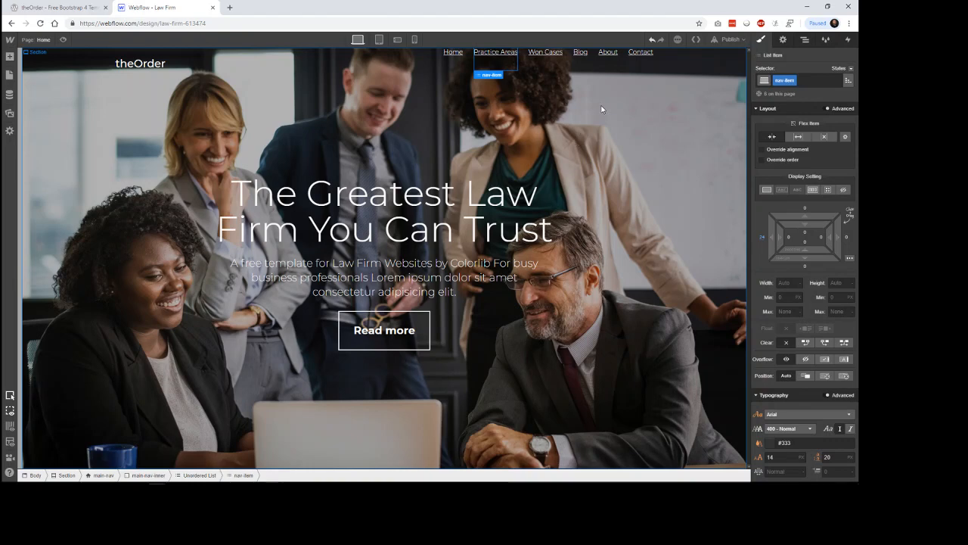
Remove the underline from the nav-item-link class, working from the Won Cases link
scroll(804, 360, down, 3)
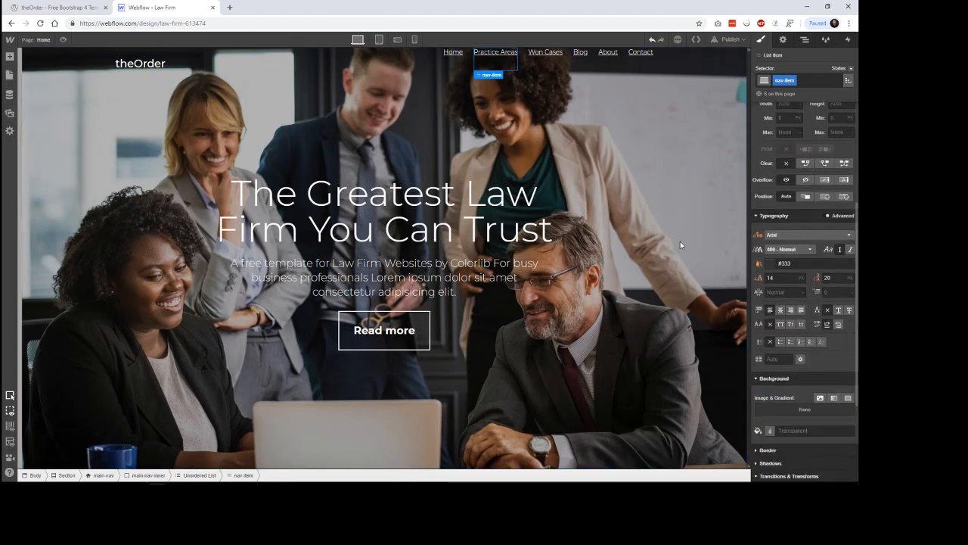
click(555, 54)
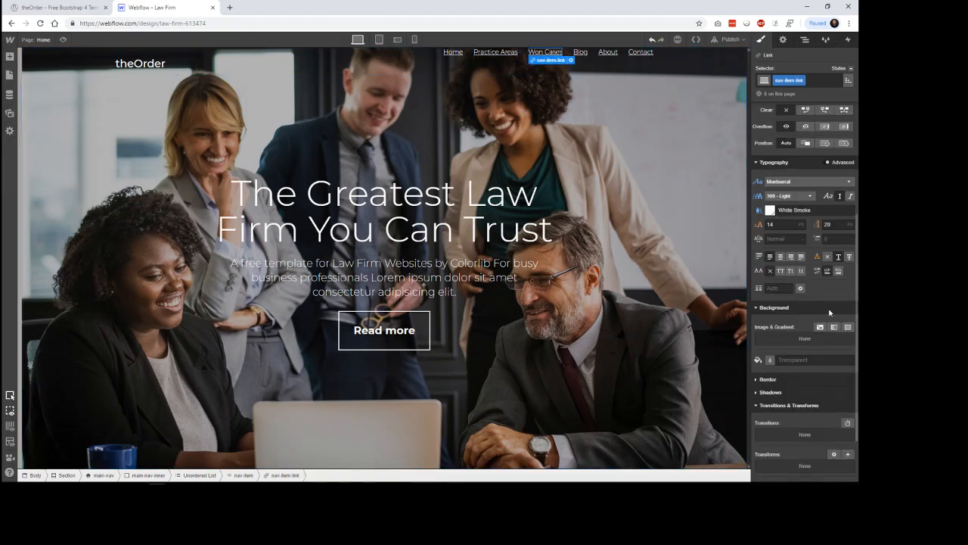
click(828, 257)
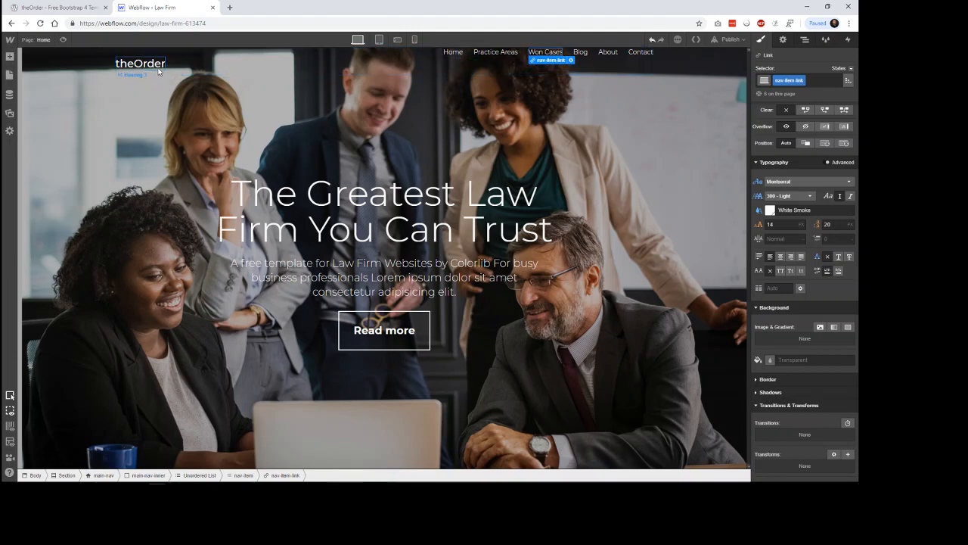
Center the children of main-nav-inner vertically within its horizontal flex layout
click(370, 70)
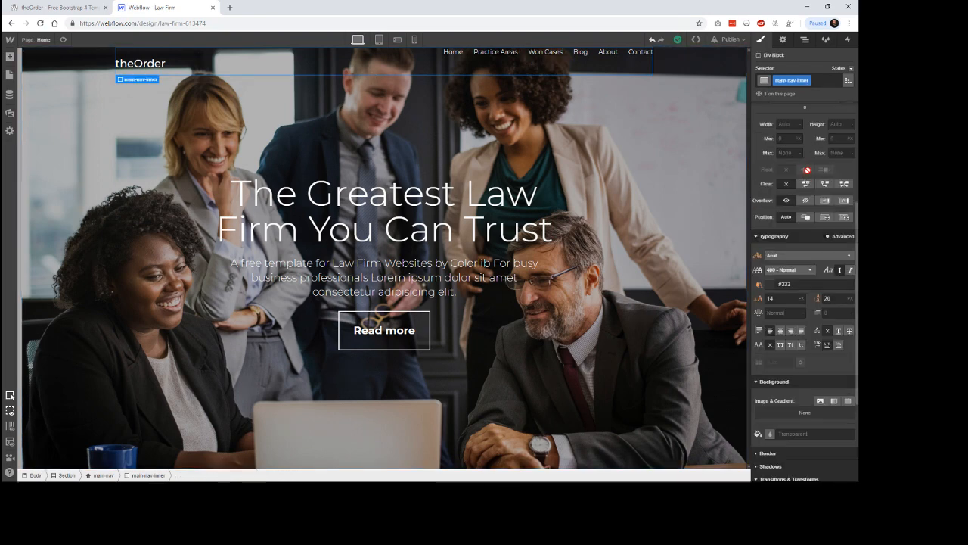
scroll(806, 172, up, 3)
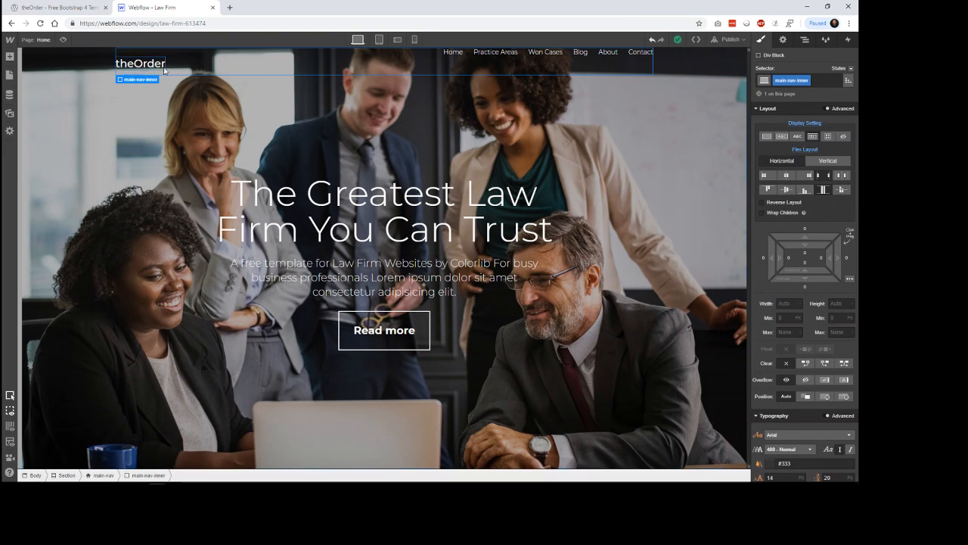
click(822, 188)
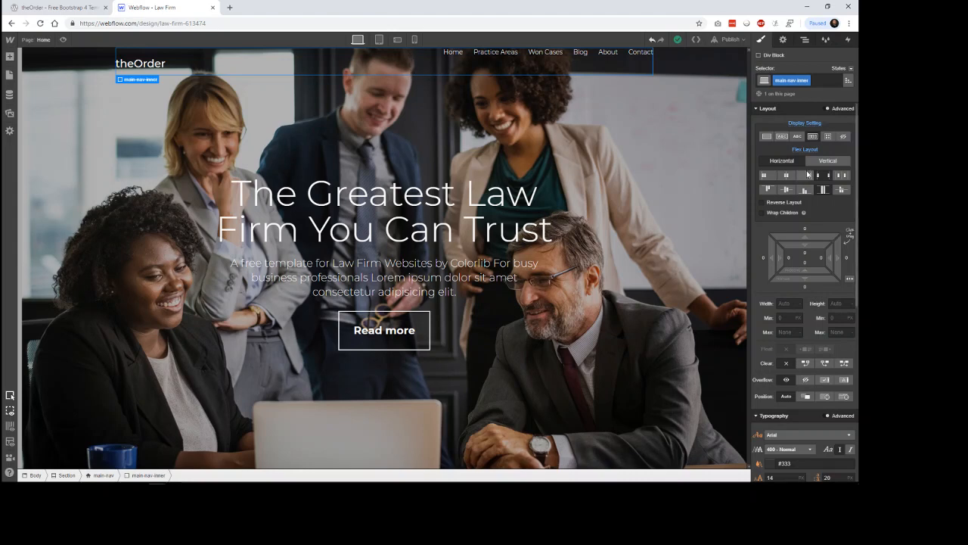
click(828, 162)
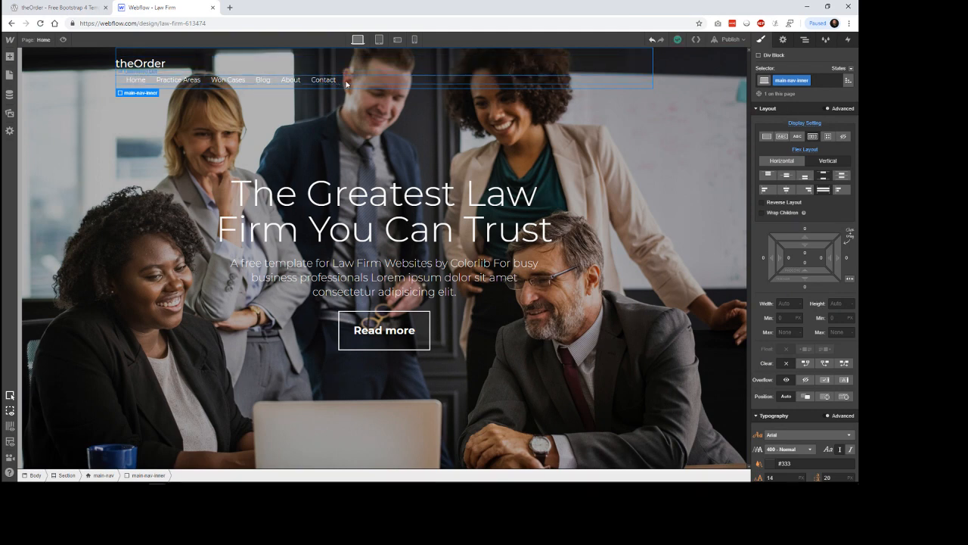
click(783, 161)
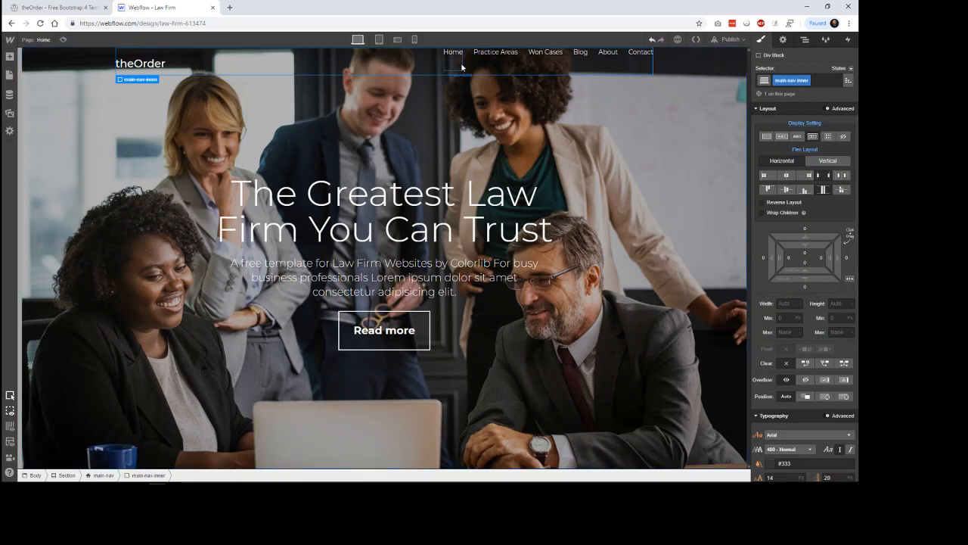
click(787, 190)
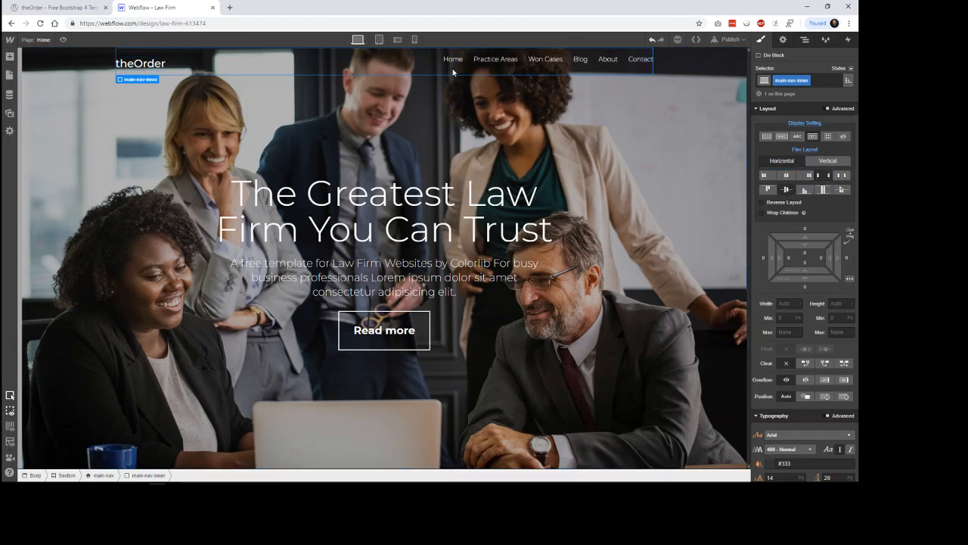
Set the menu's unordered list to 0 px bottom margin and 0 px left padding on its nav combo class
click(165, 59)
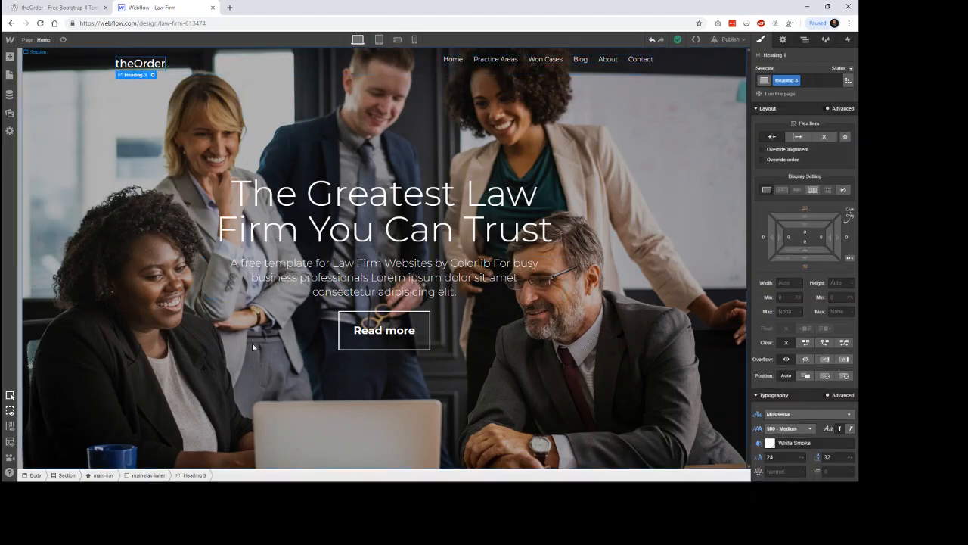
click(455, 60)
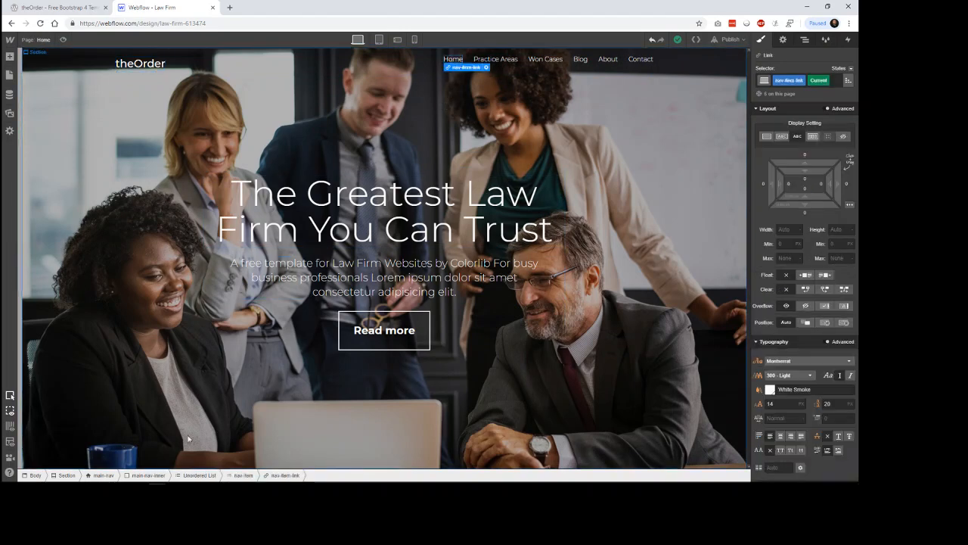
click(202, 475)
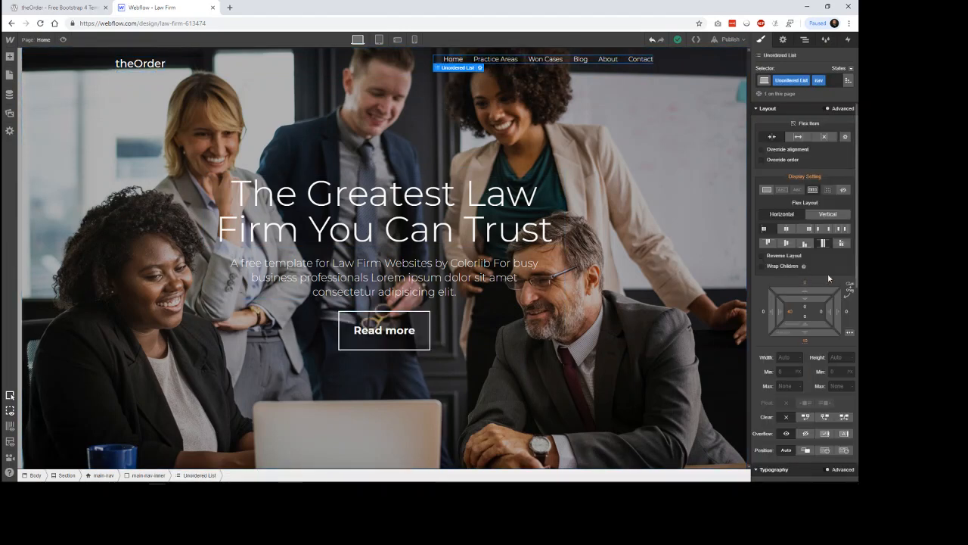
scroll(816, 257, down, 3)
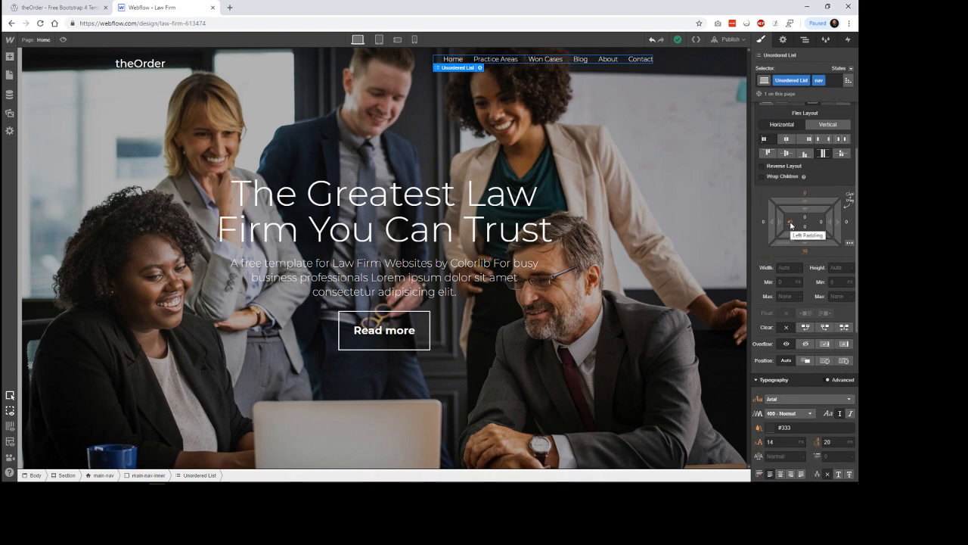
click(806, 253)
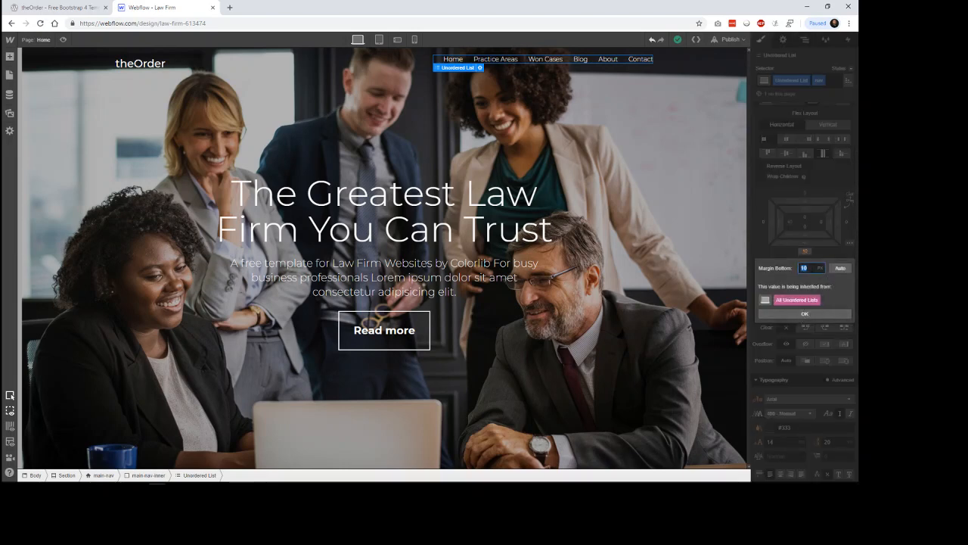
text(0)
key(Return)
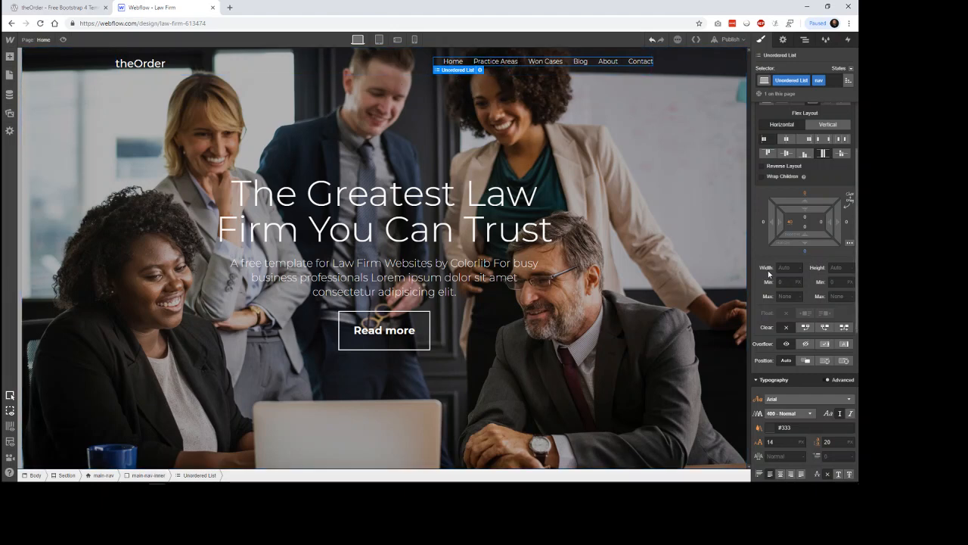
click(790, 221)
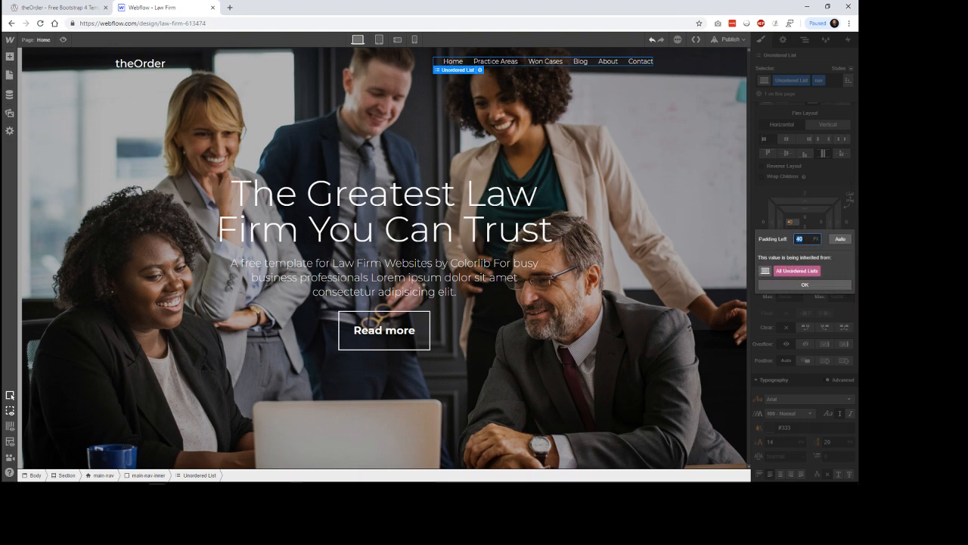
text(0)
key(Return)
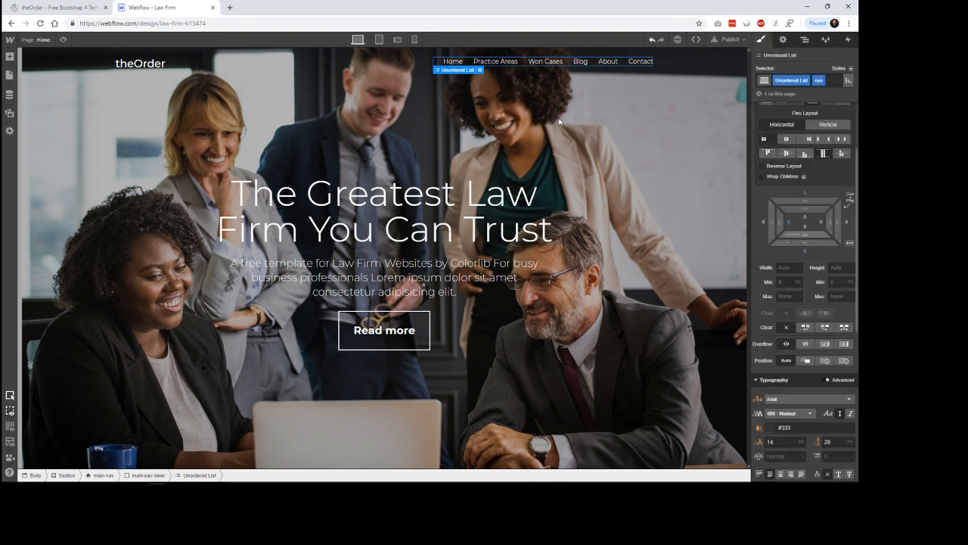
Add a combo class named site-logo to the theOrder heading
click(153, 64)
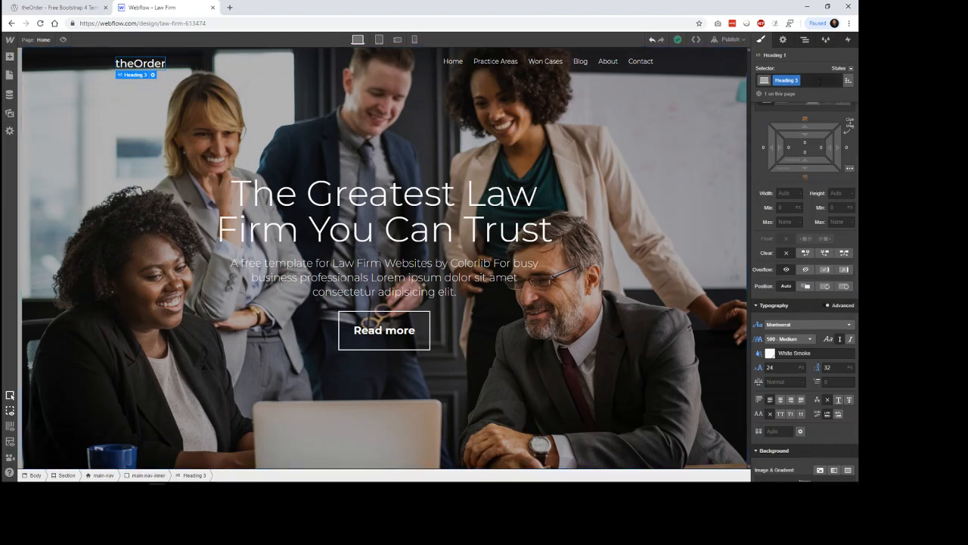
click(812, 83)
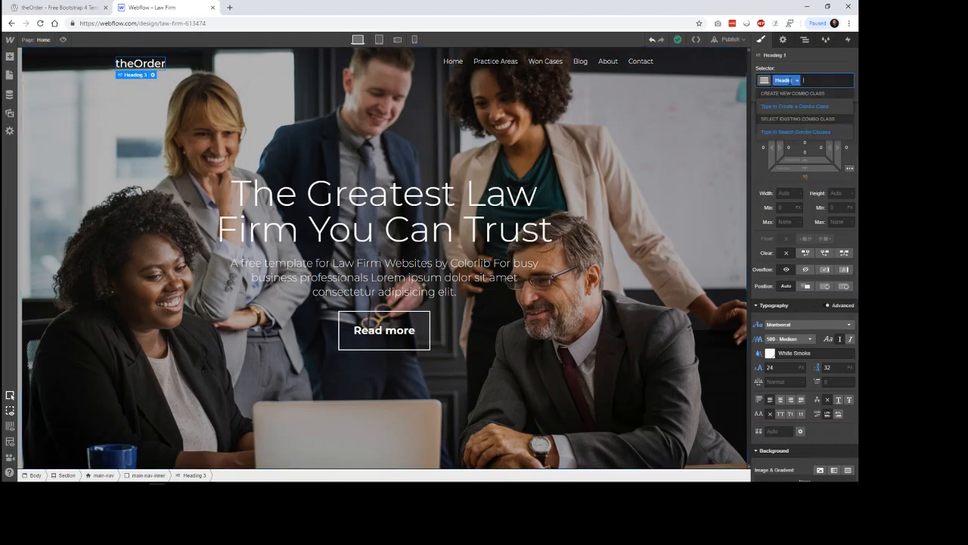
double_click(788, 81)
click(788, 80)
text(site-logo)
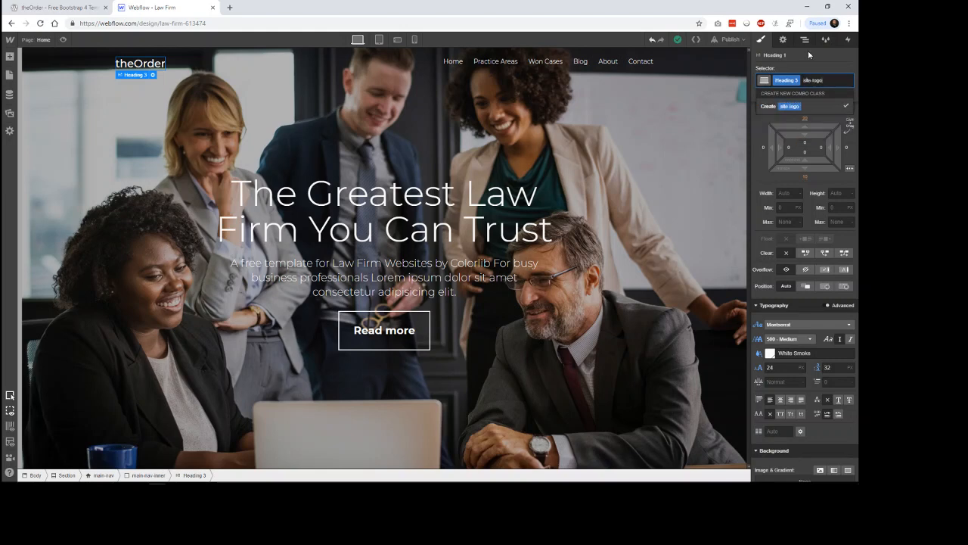
key(Return)
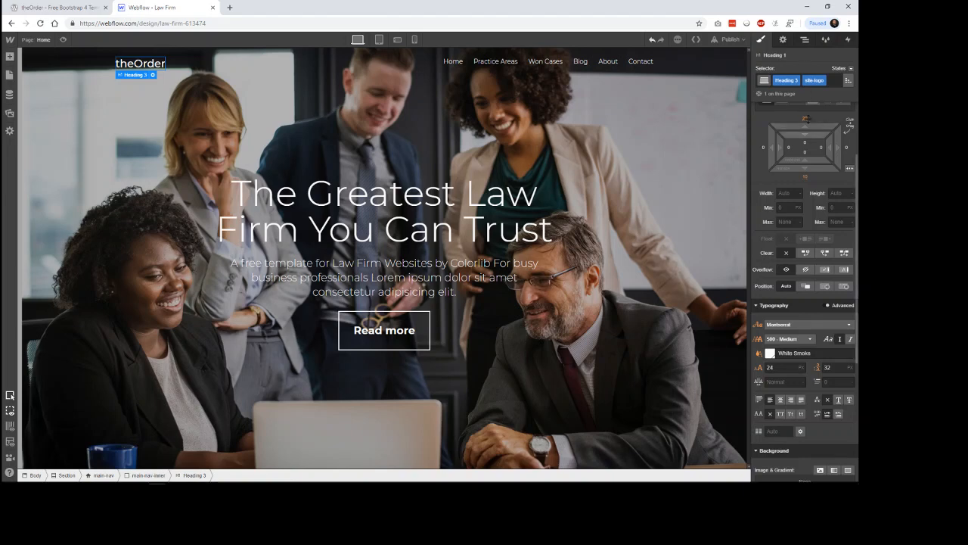
click(805, 121)
text(0)
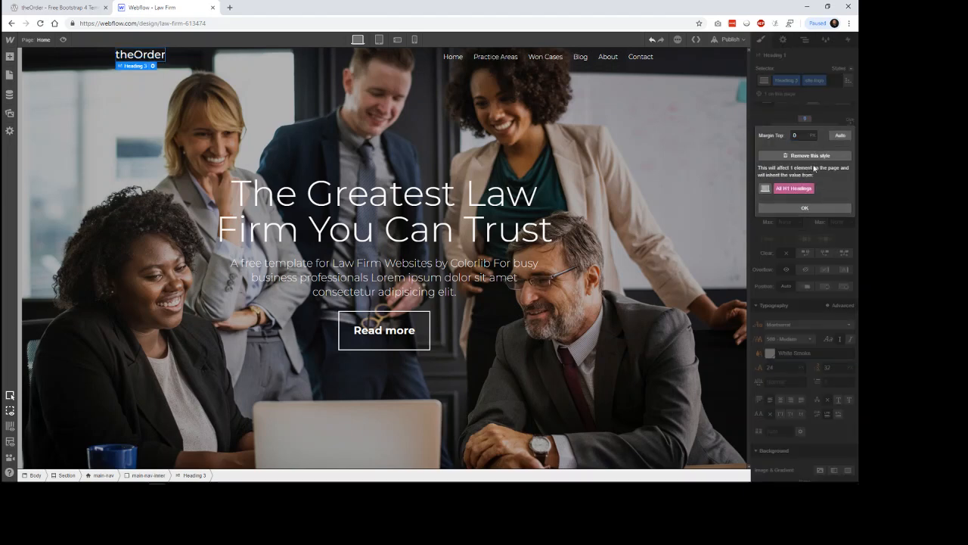
click(806, 156)
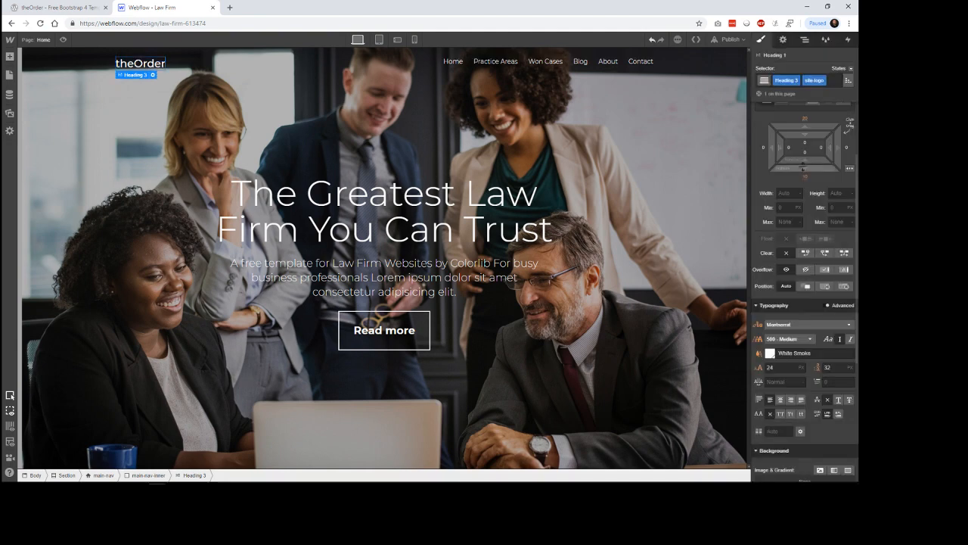
Set the top and bottom margins of the theOrder heading's site-logo class to 0 px
click(805, 119)
text(0)
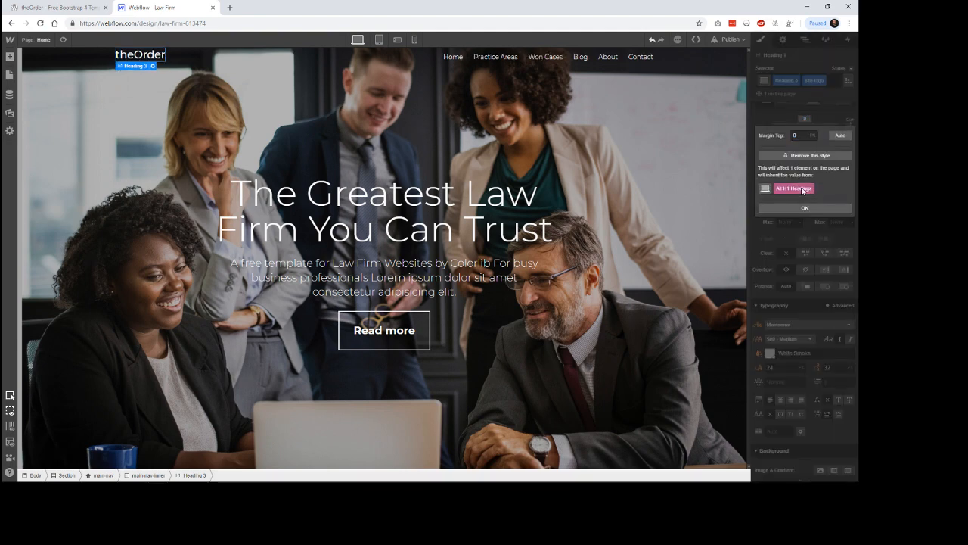
click(813, 212)
click(804, 177)
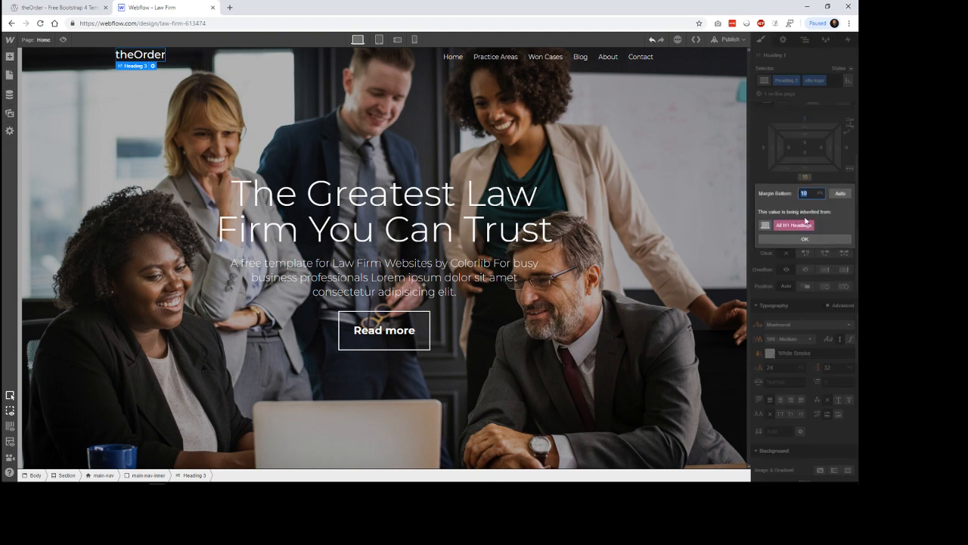
click(815, 242)
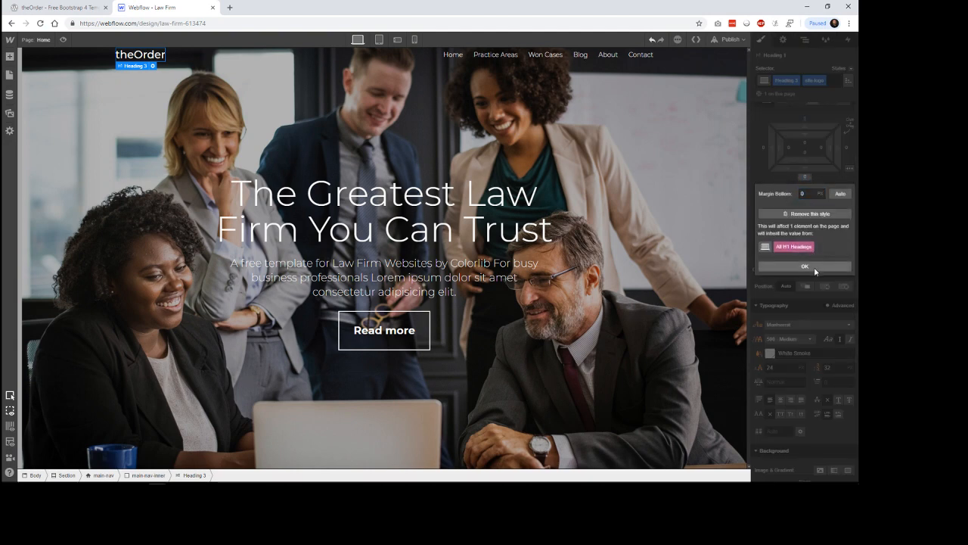
click(815, 268)
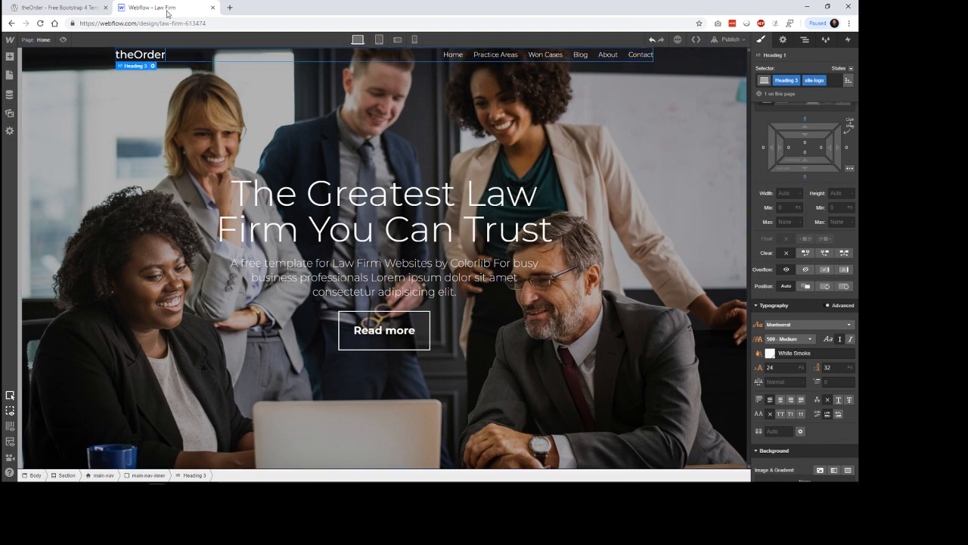
Check the navigation bar spacing on the theOrder reference template page, and return to the Webflow design
click(72, 8)
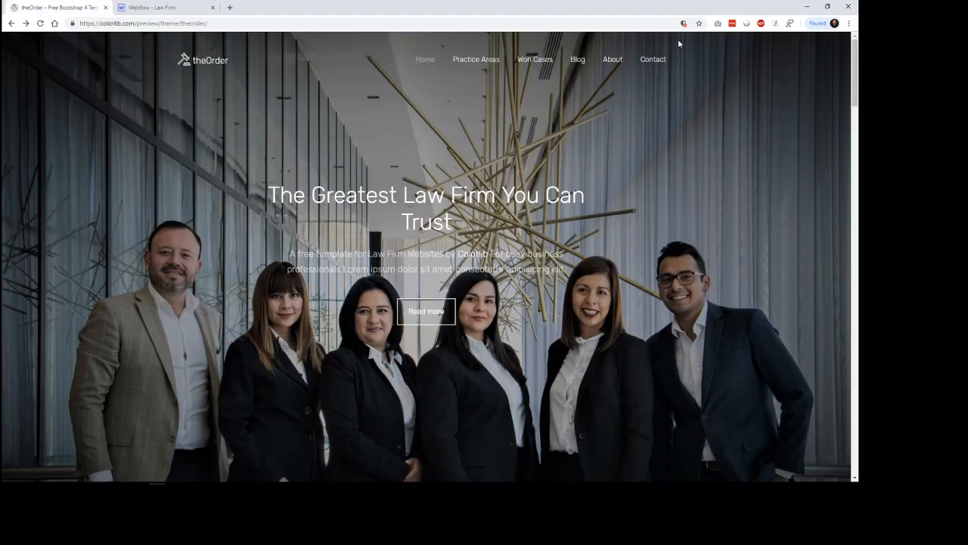
click(152, 8)
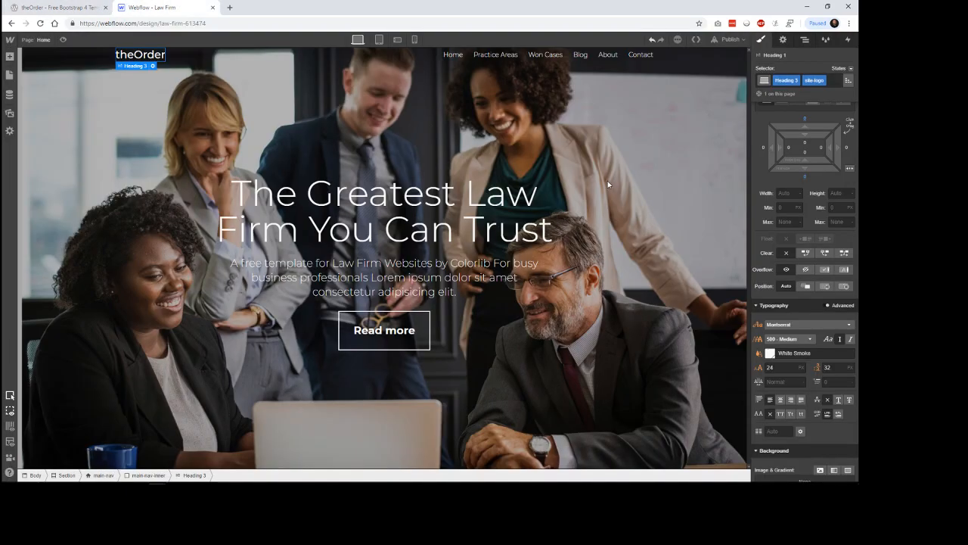
scroll(802, 174, up, 3)
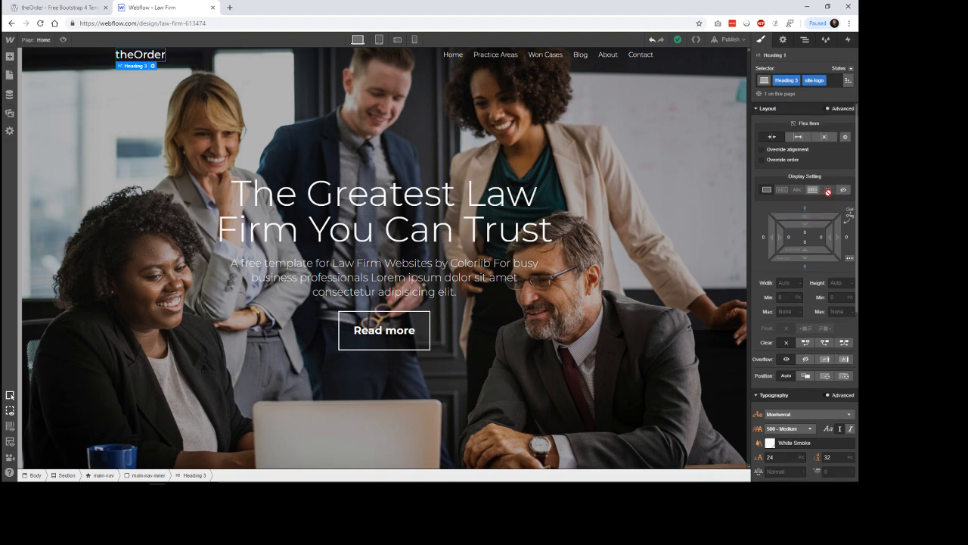
Give main-nav-inner a 32 px margin on all four sides, trying equal padding as well and undoing it
click(555, 65)
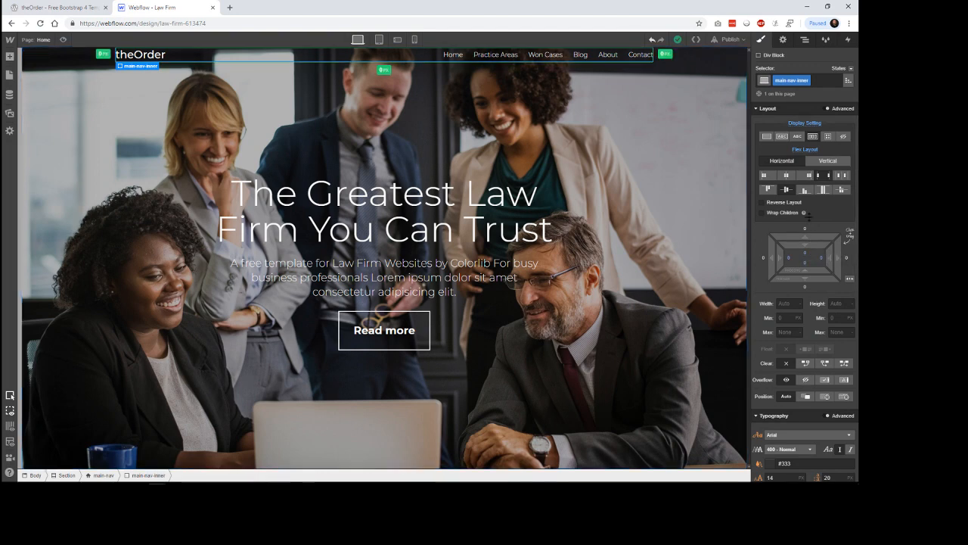
drag(810, 269, 810, 283)
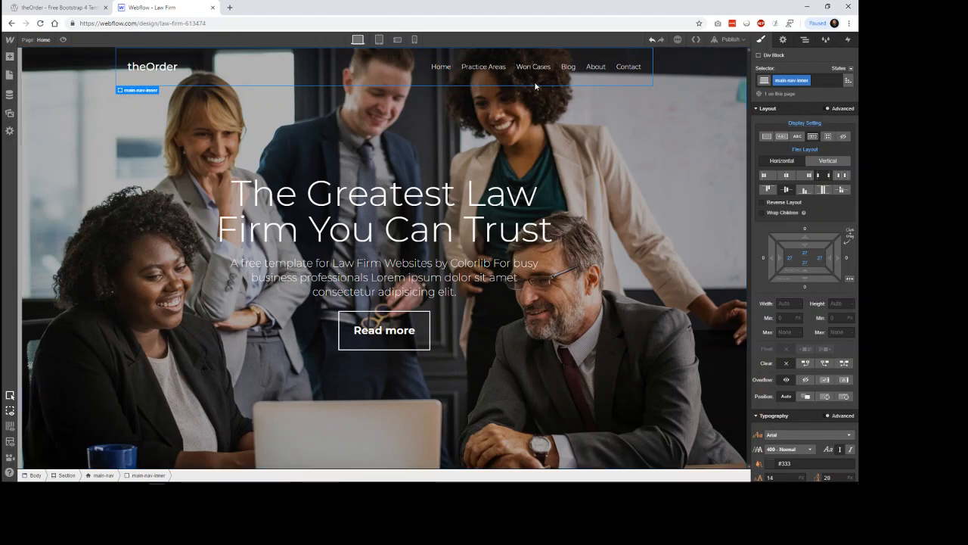
key(ctrl+z)
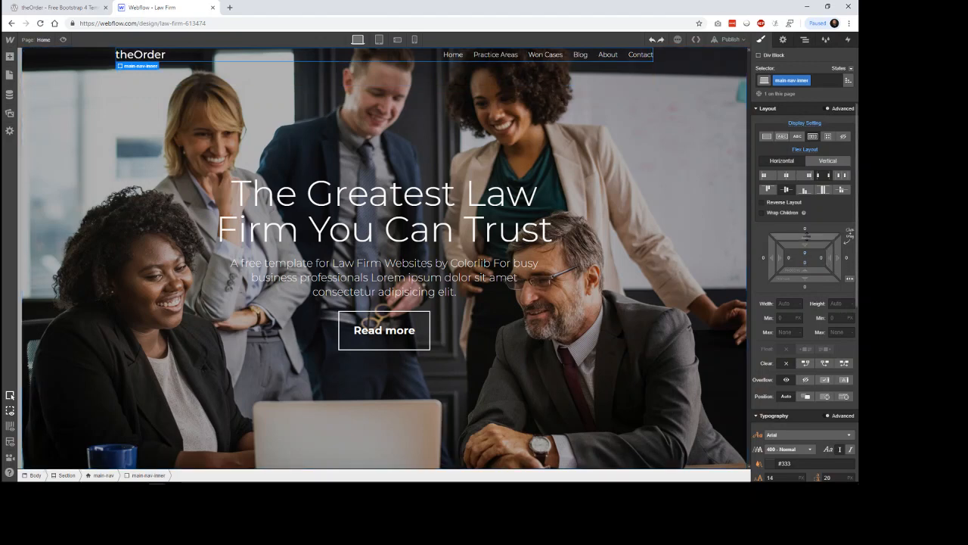
drag(807, 239, 806, 204)
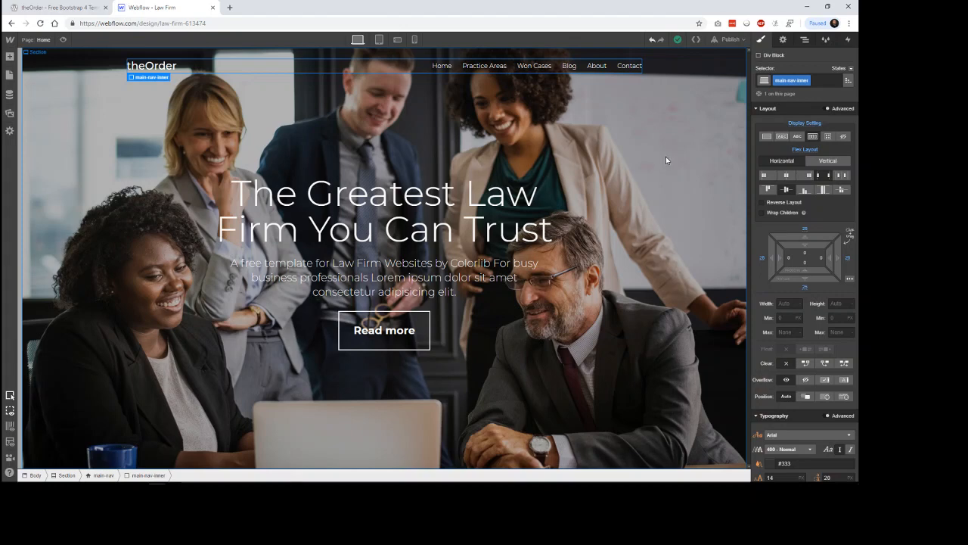
drag(805, 229, 808, 229)
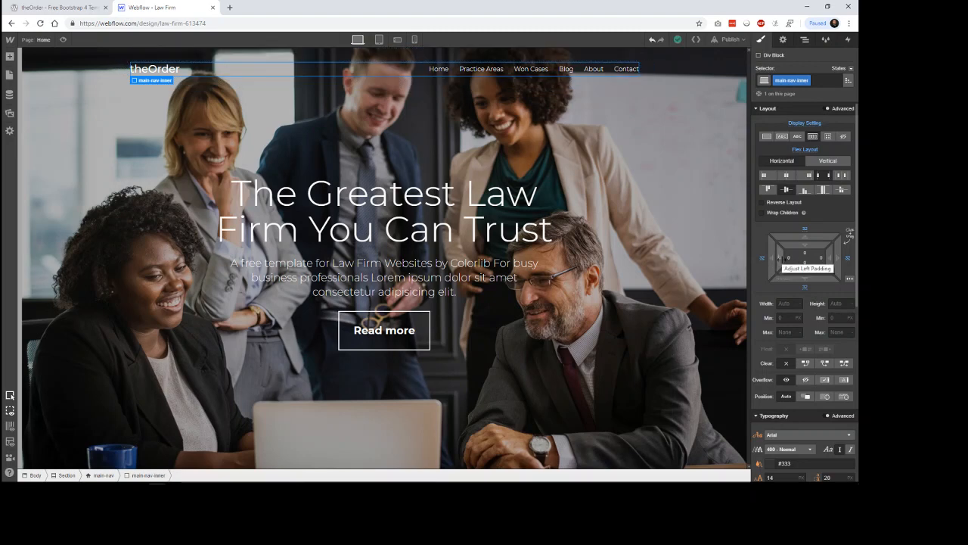
drag(783, 259, 804, 264)
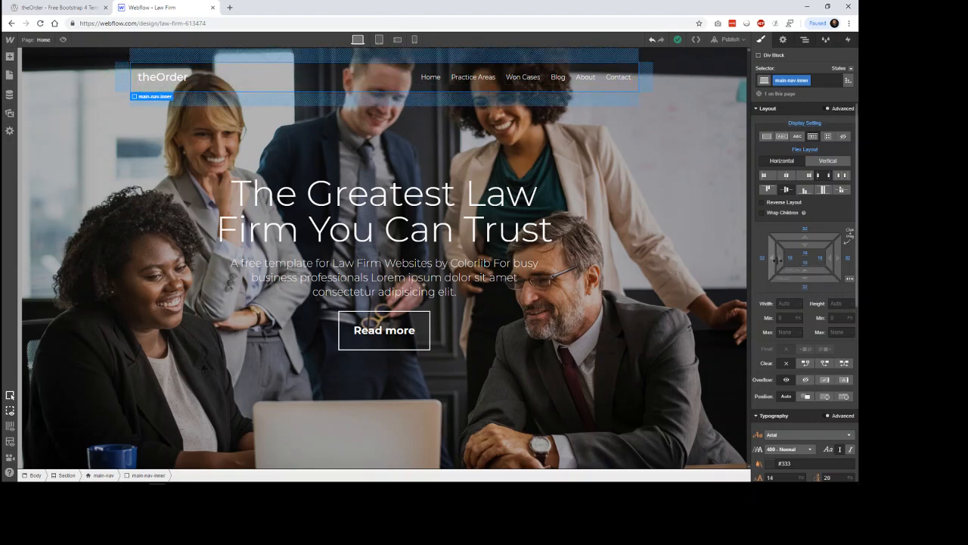
key(ctrl+z)
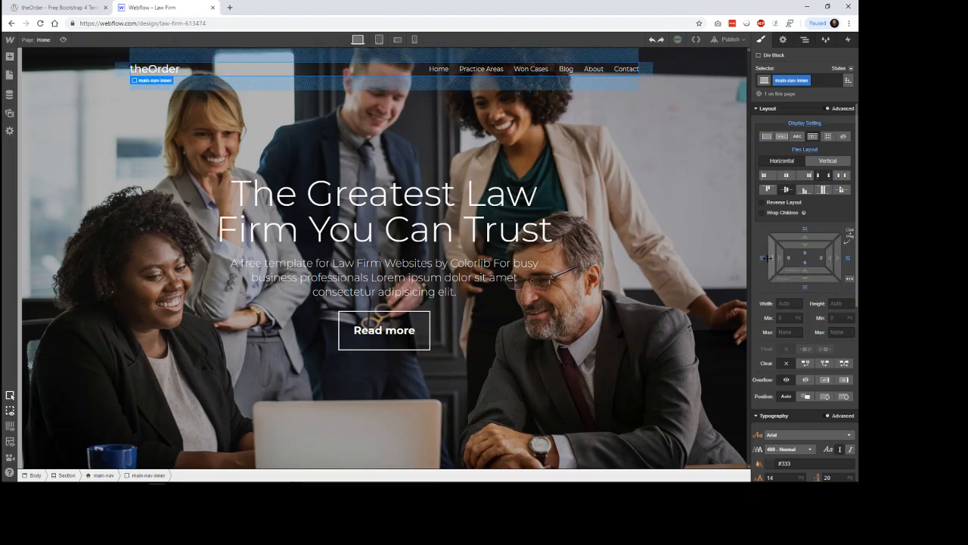
Preview the law firm page and compare its navigation and hero with the theOrder reference template
click(64, 40)
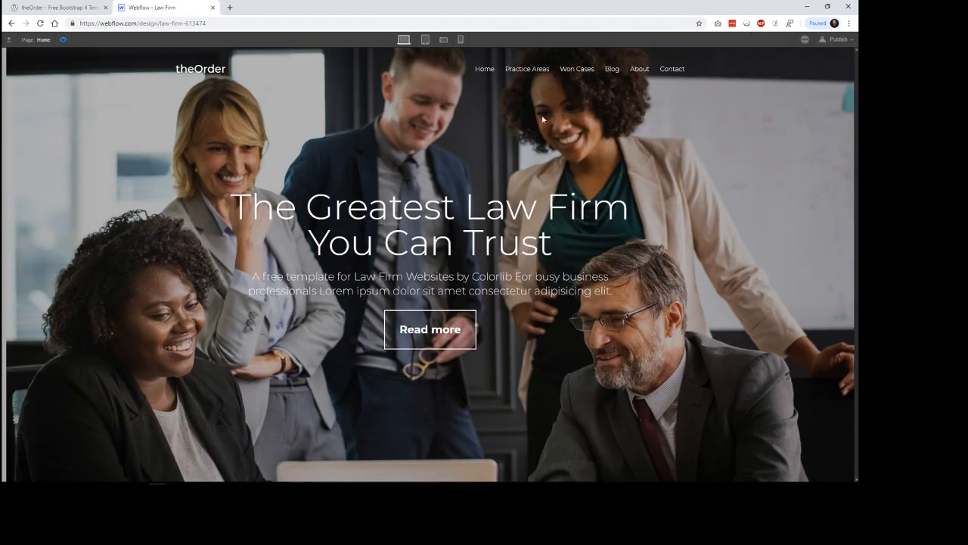
click(72, 8)
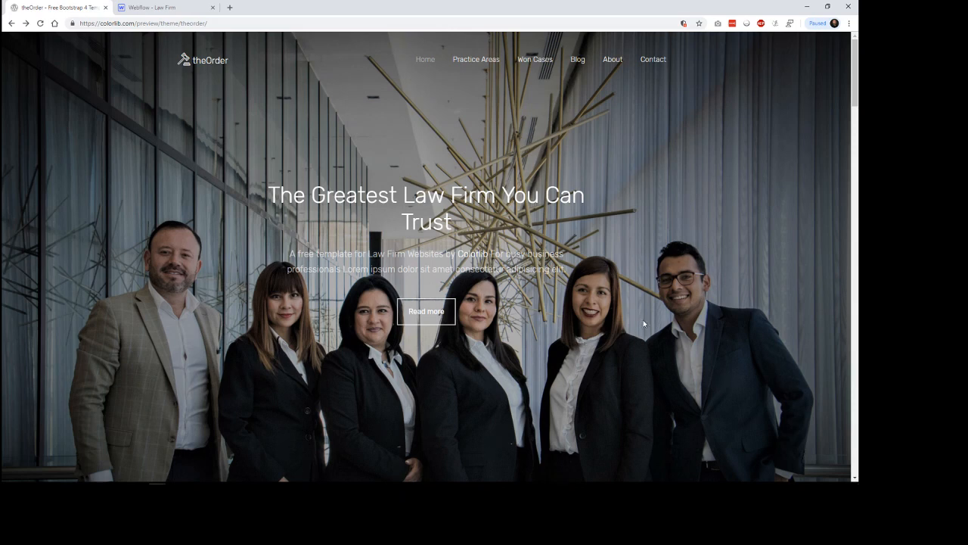
click(169, 9)
click(102, 9)
click(148, 7)
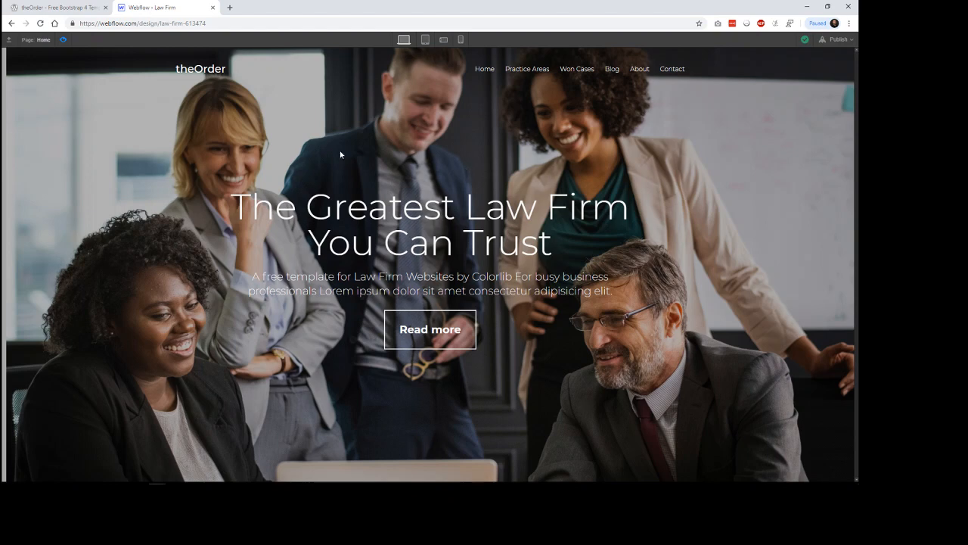
click(63, 40)
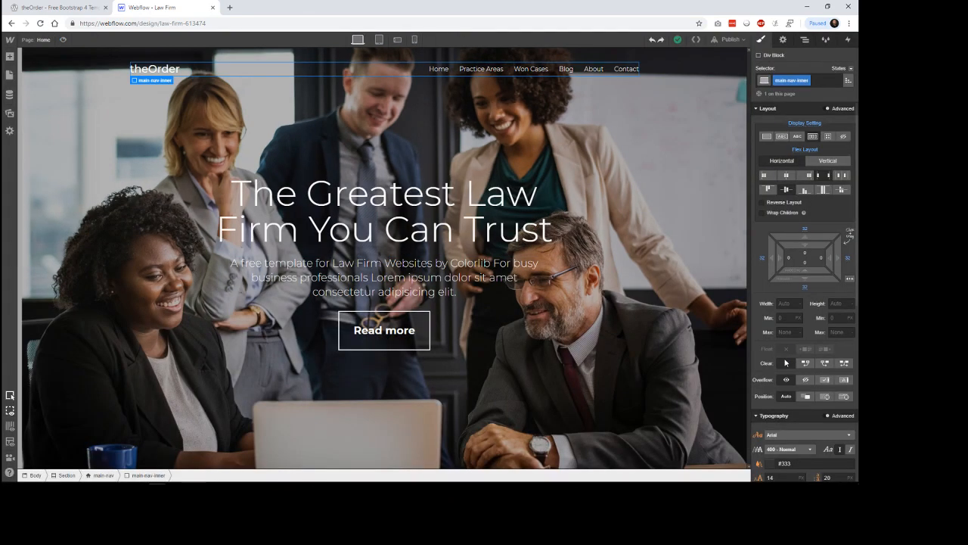
Select the hero-home section and examine the Solid Color overlay in its background layers
scroll(827, 362, down, 5)
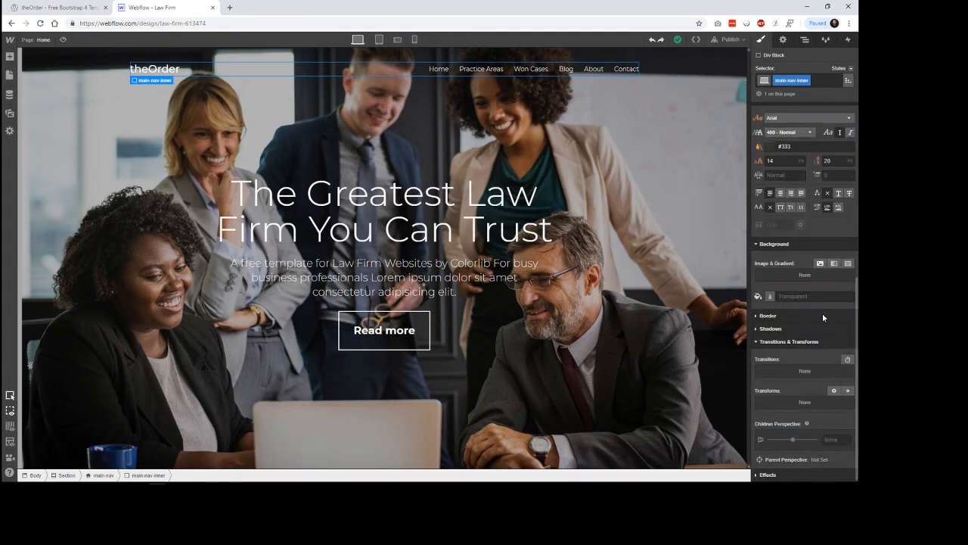
click(701, 310)
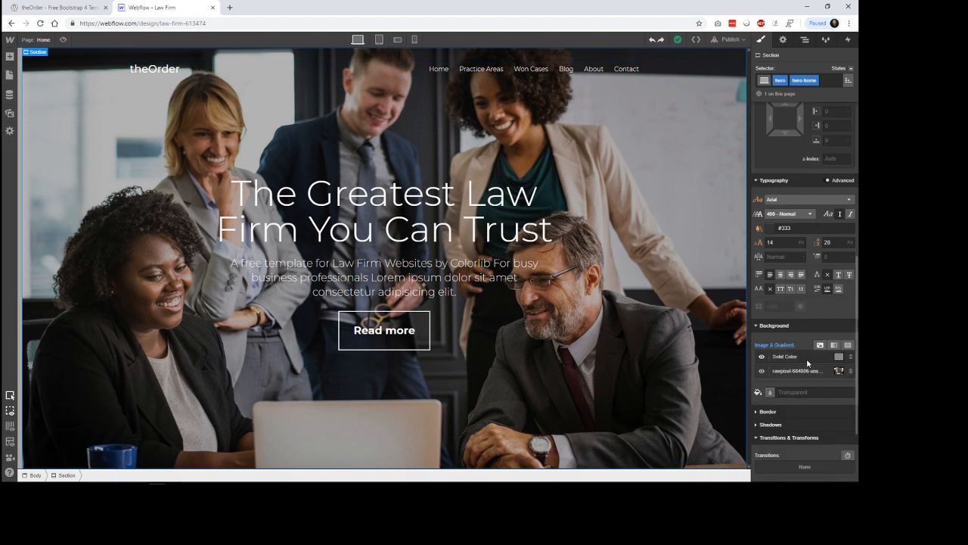
click(810, 356)
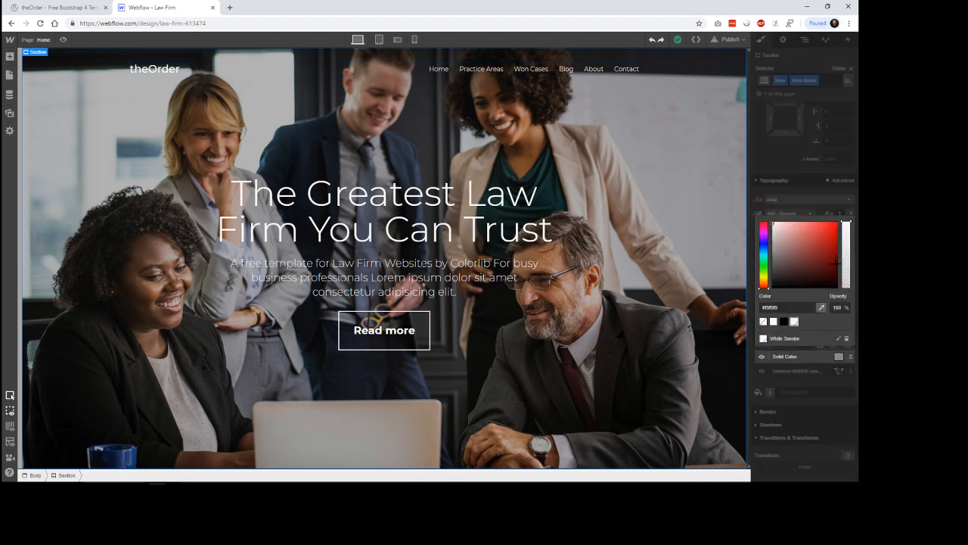
click(808, 378)
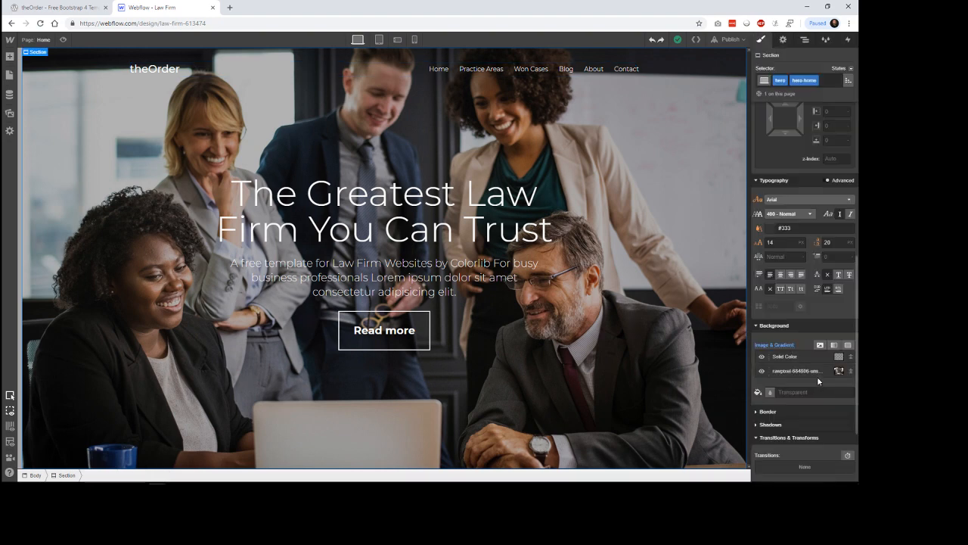
click(839, 357)
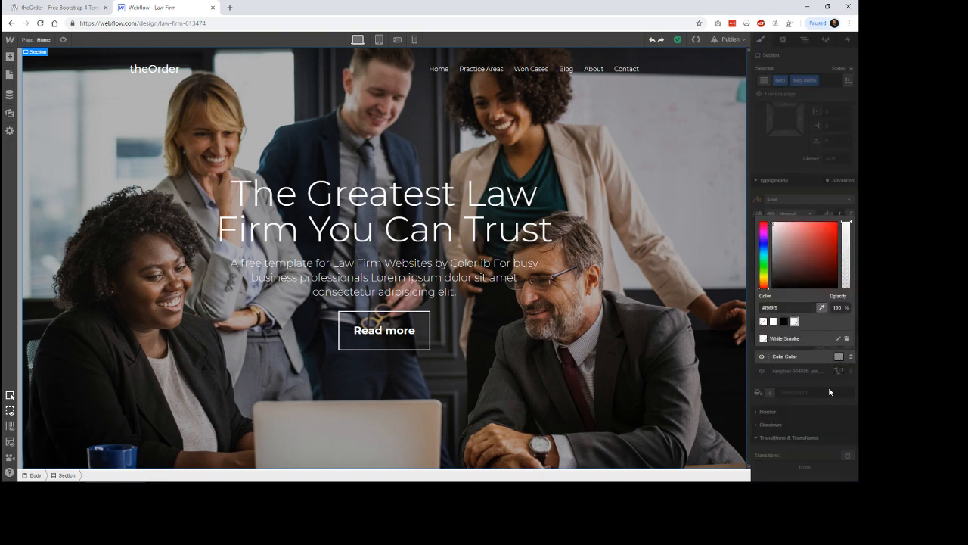
click(828, 387)
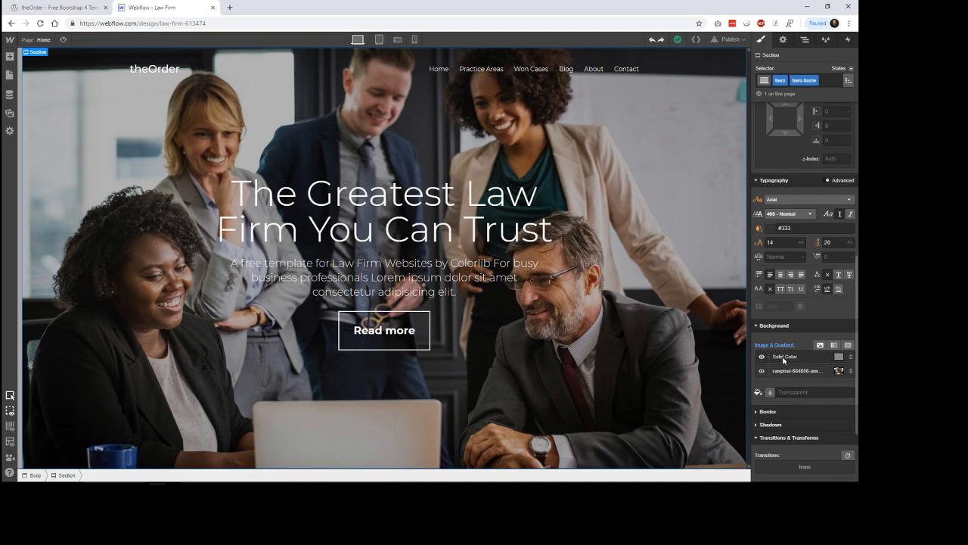
Add a radial gradient layer to the hero section's background, trying the radius options and keeping the first one
click(834, 346)
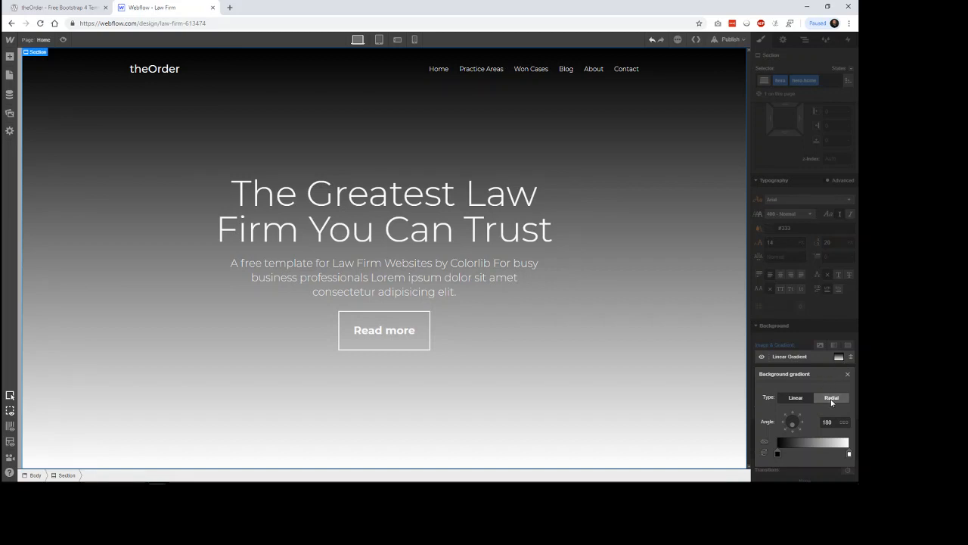
click(822, 398)
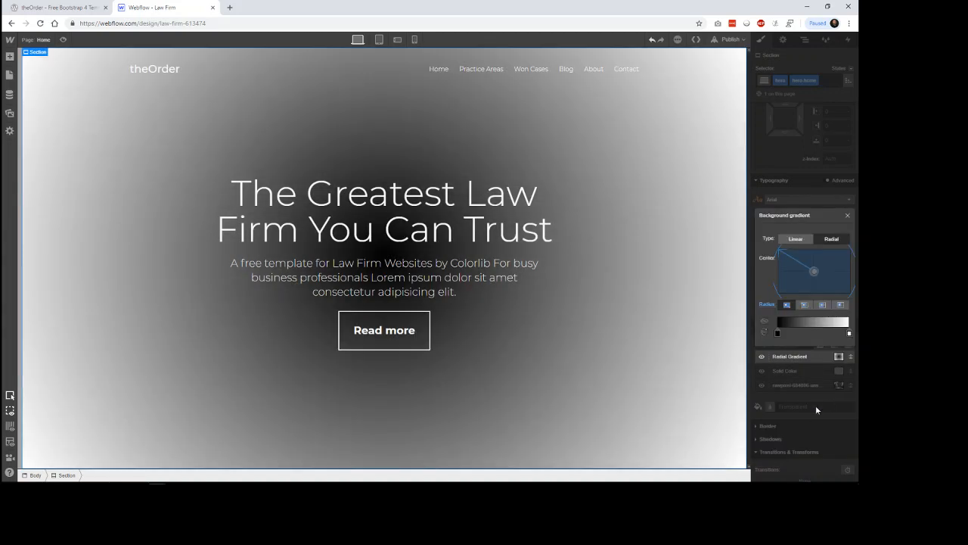
click(804, 305)
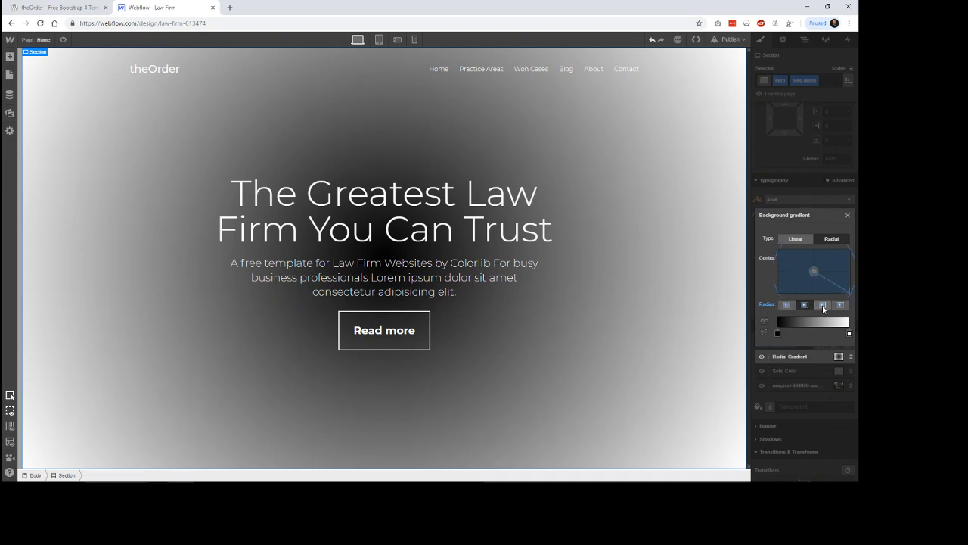
click(823, 306)
click(841, 305)
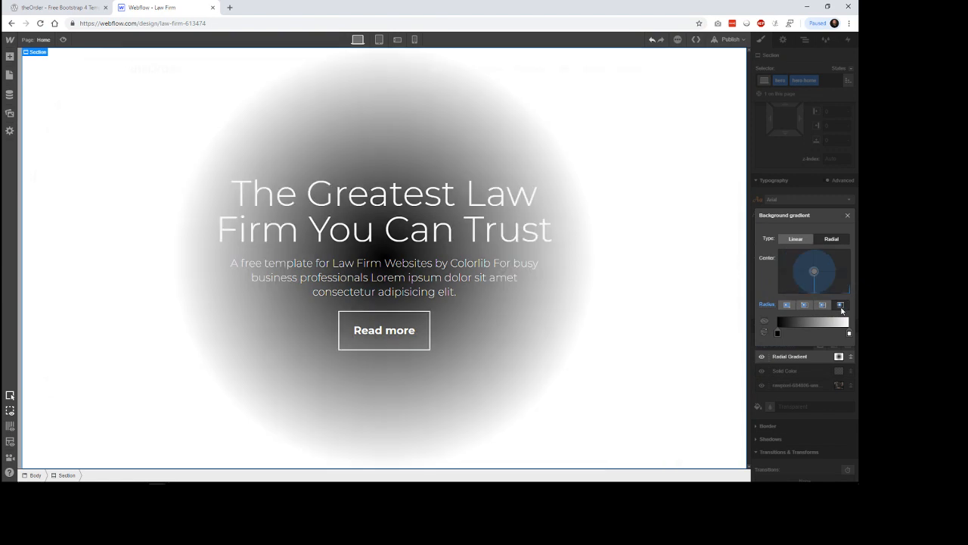
click(806, 307)
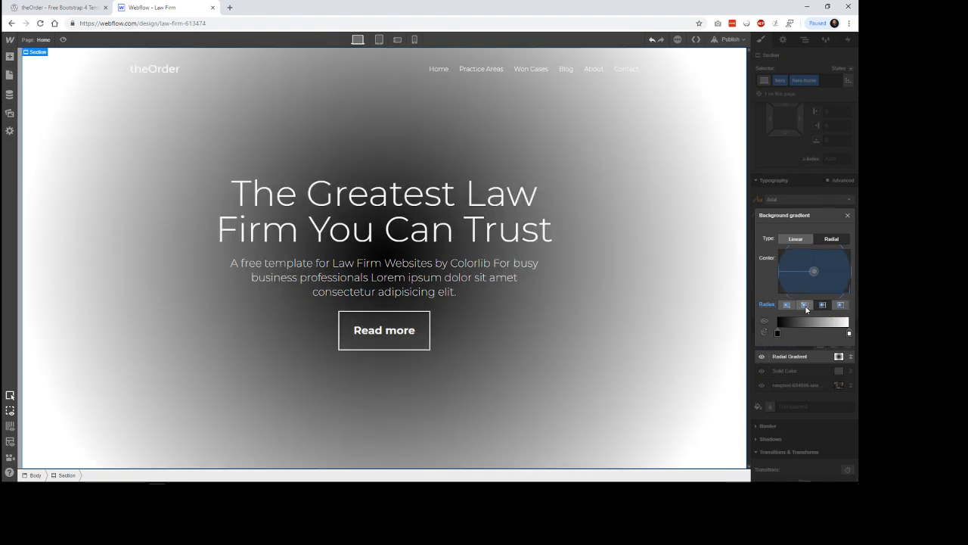
click(787, 306)
click(787, 306)
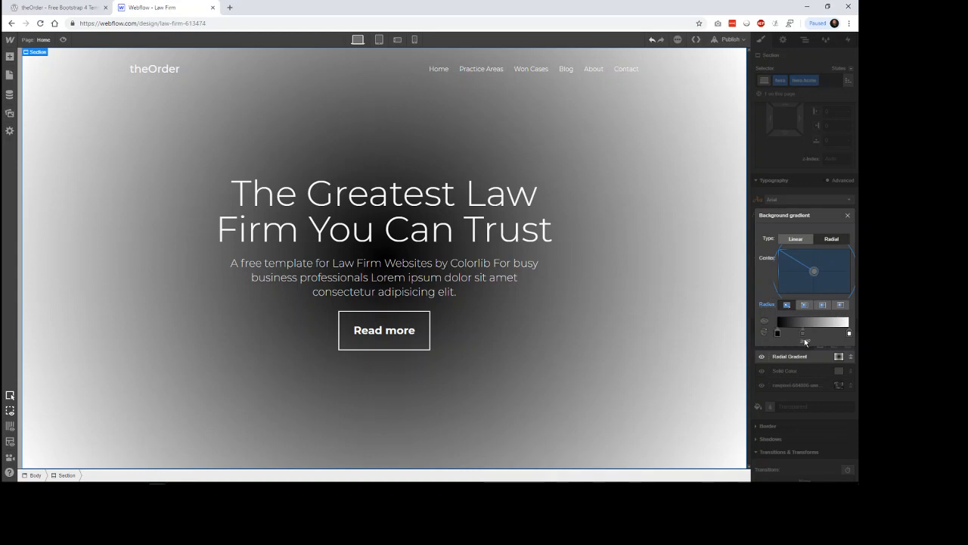
Make the radial gradient's inner stop fully transparent and its outer stop black at 21% opacity
click(777, 333)
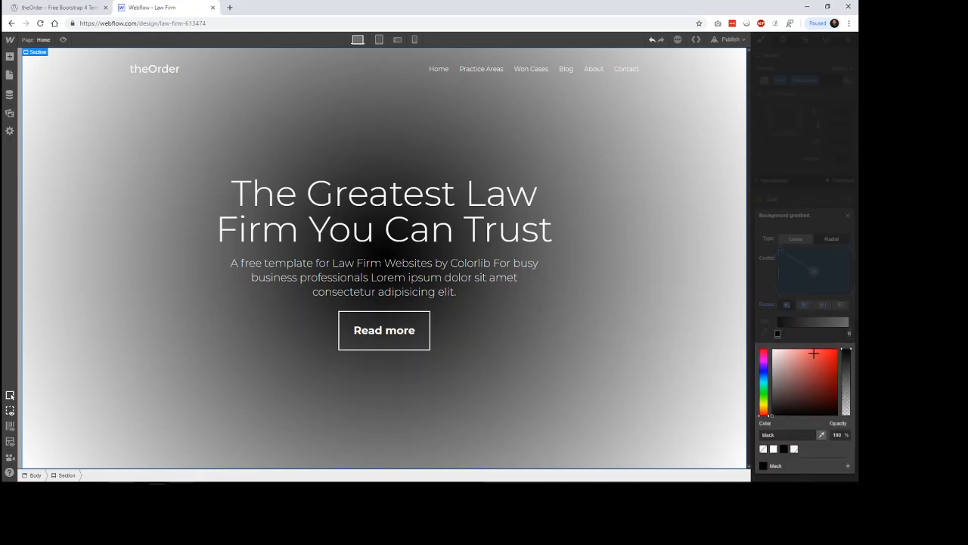
drag(846, 350, 850, 437)
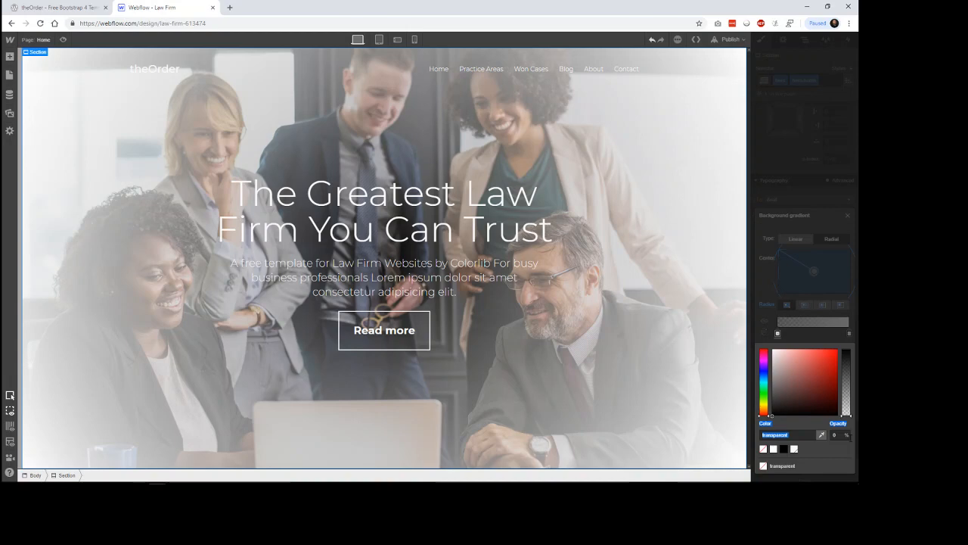
click(849, 333)
click(848, 333)
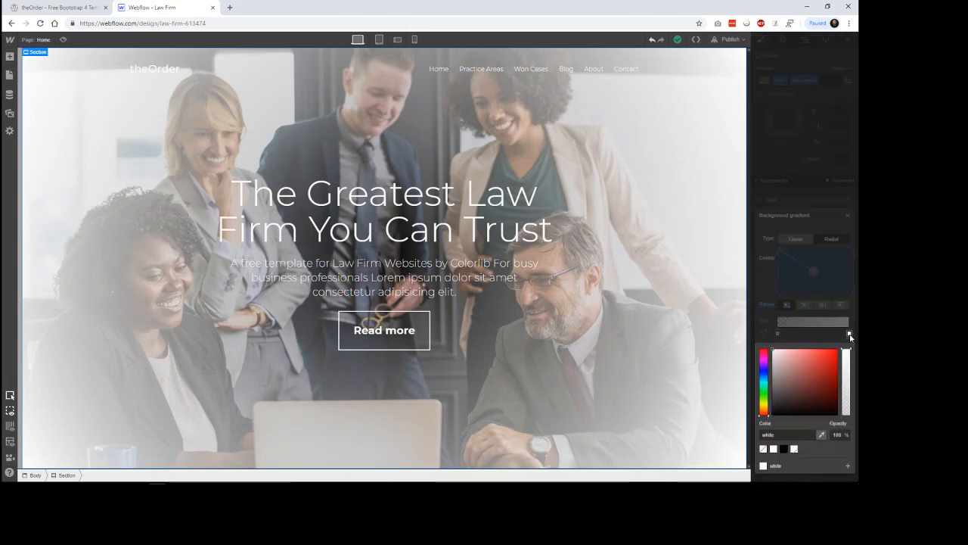
click(783, 449)
drag(847, 411, 847, 400)
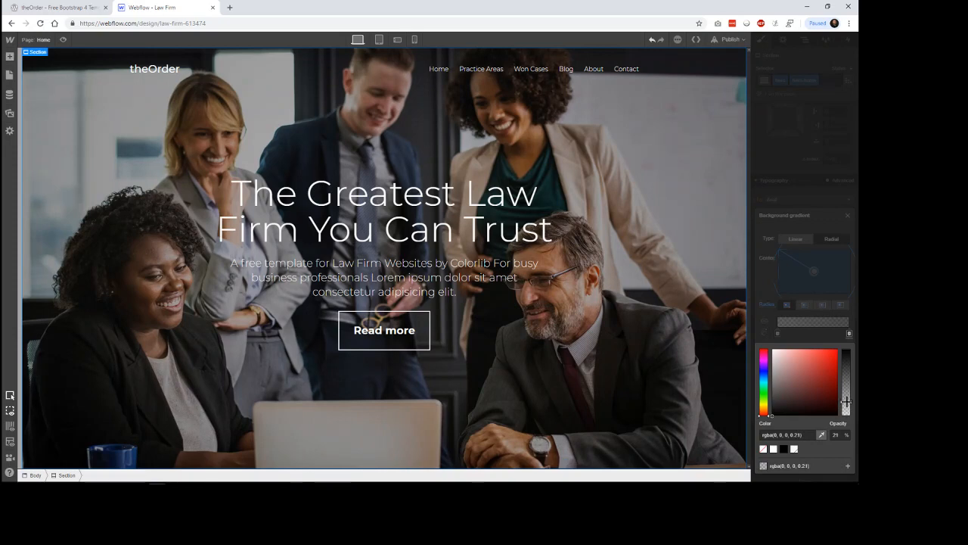
click(664, 288)
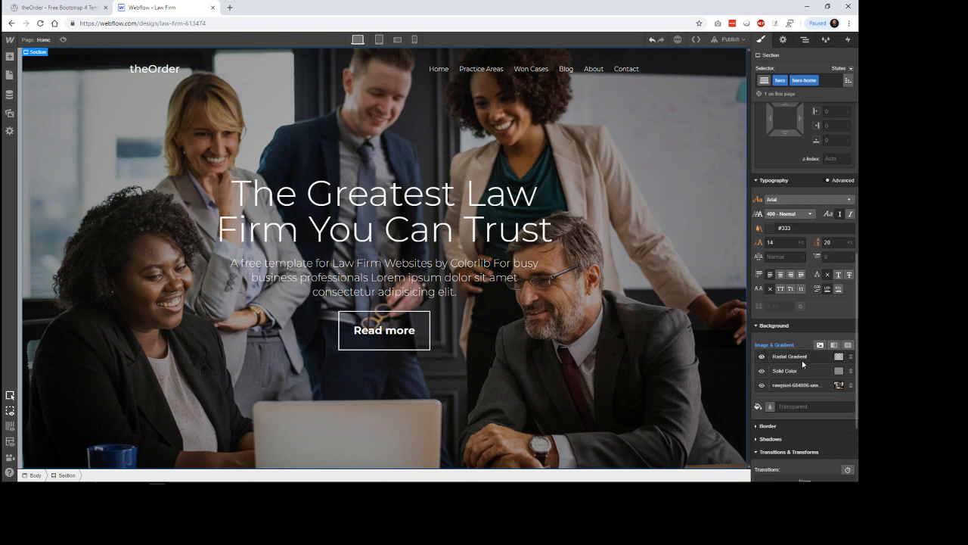
Try darkening the hero with the radial gradient alone by removing the Solid Color overlay and raising the outer stop to 52% opacity
click(850, 371)
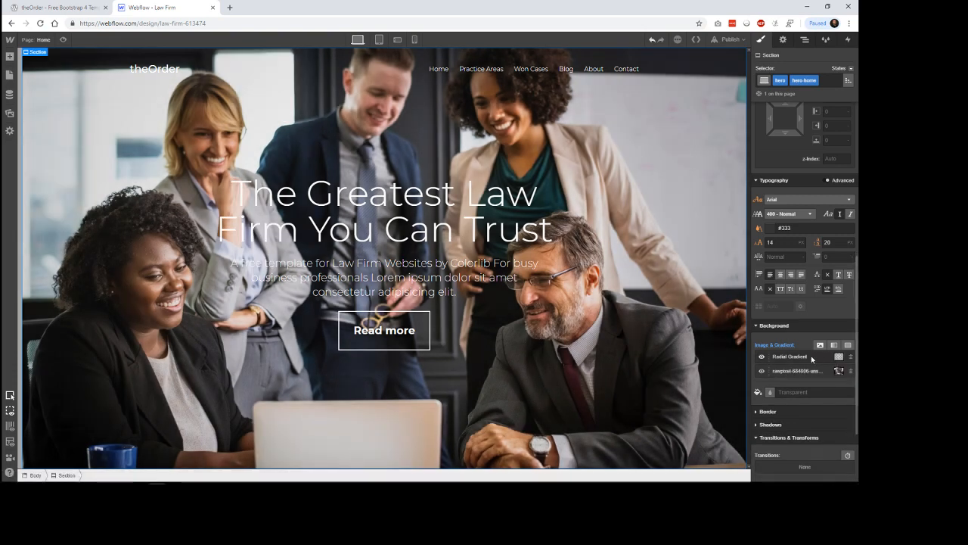
click(812, 357)
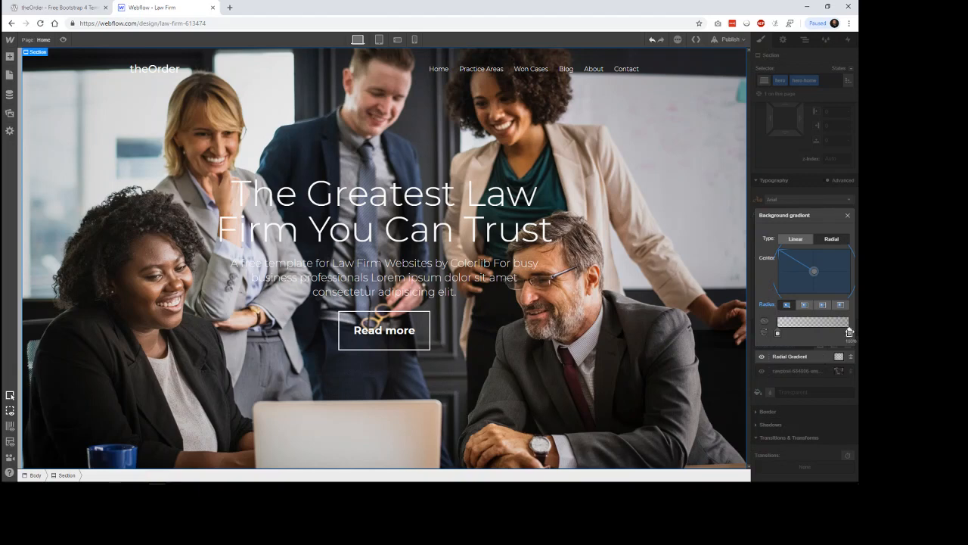
click(849, 333)
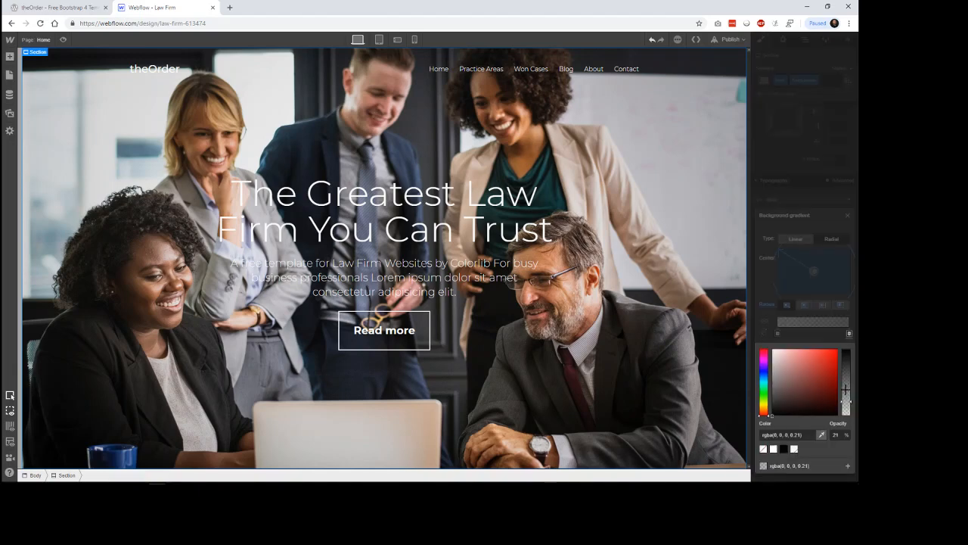
mouse_move(846, 388)
mouse_down()
mouse_move(845, 401)
mouse_move(844, 380)
mouse_up()
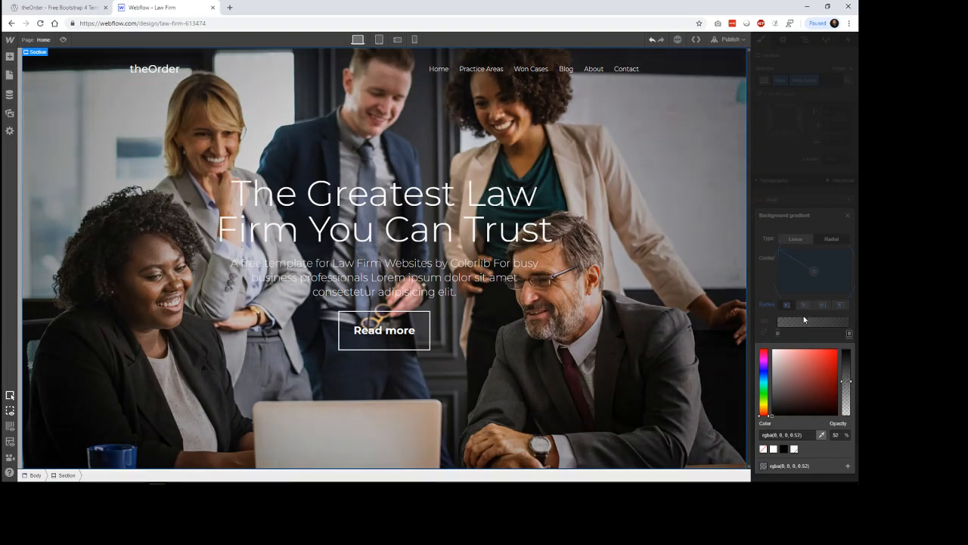
click(805, 320)
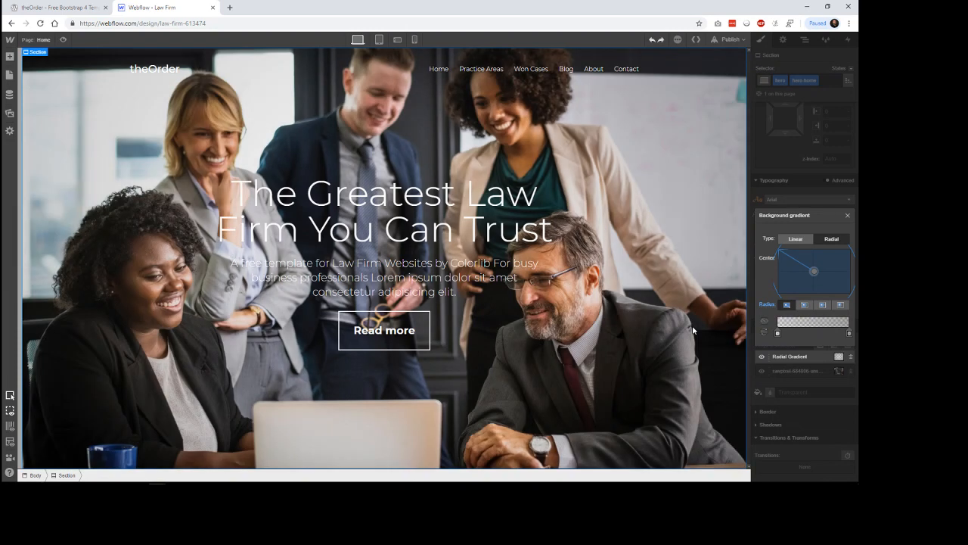
click(692, 327)
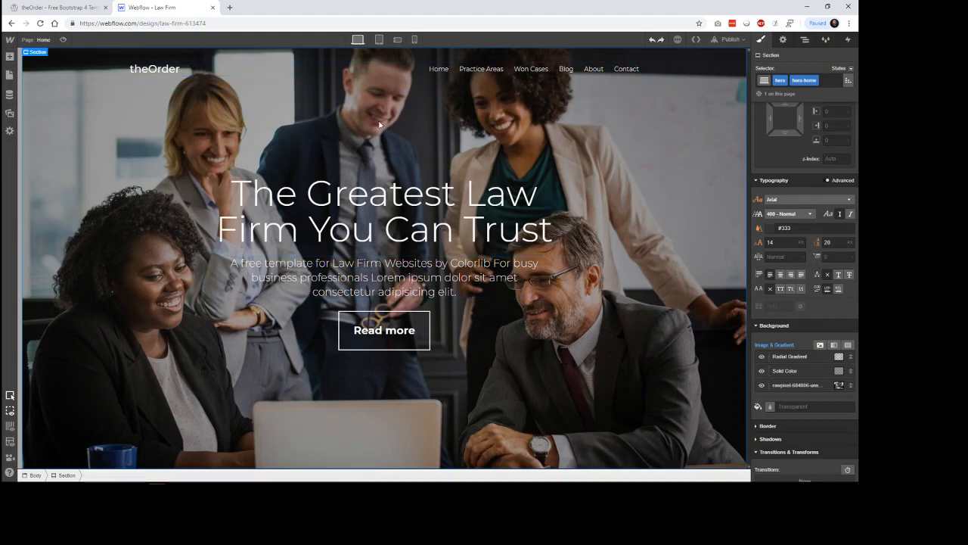
Preview the law firm page and compare its hero overlay and navigation with the theOrder reference template
key(ctrl+Tab)
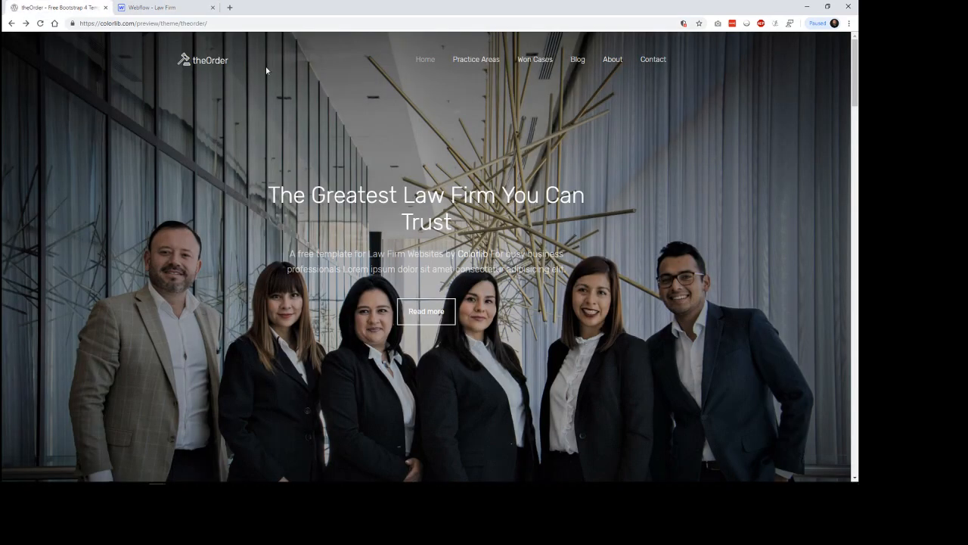
click(155, 8)
click(65, 41)
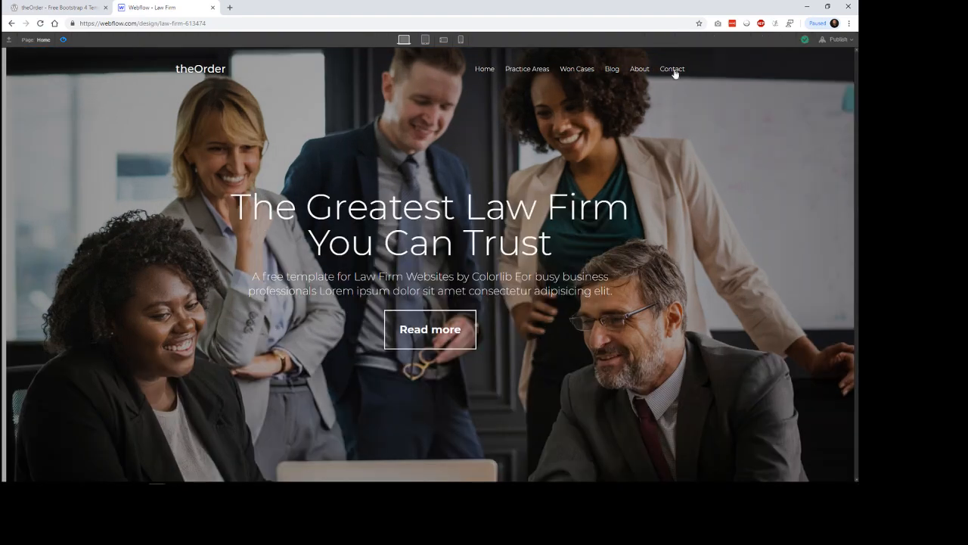
click(68, 8)
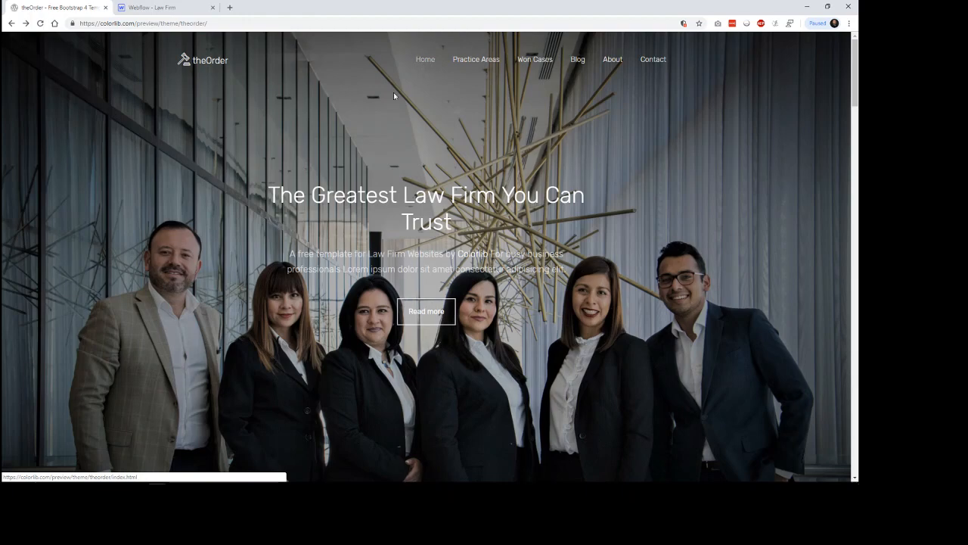
click(161, 8)
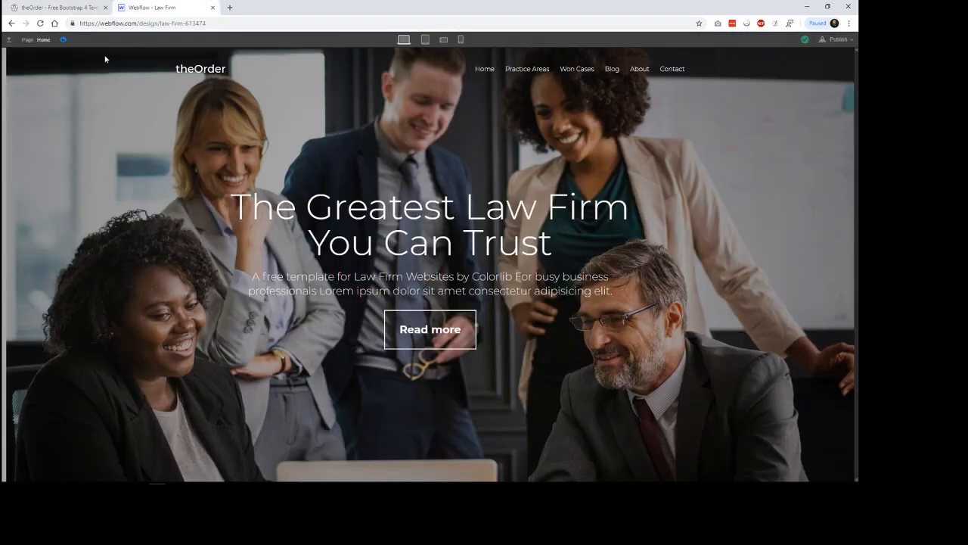
click(64, 40)
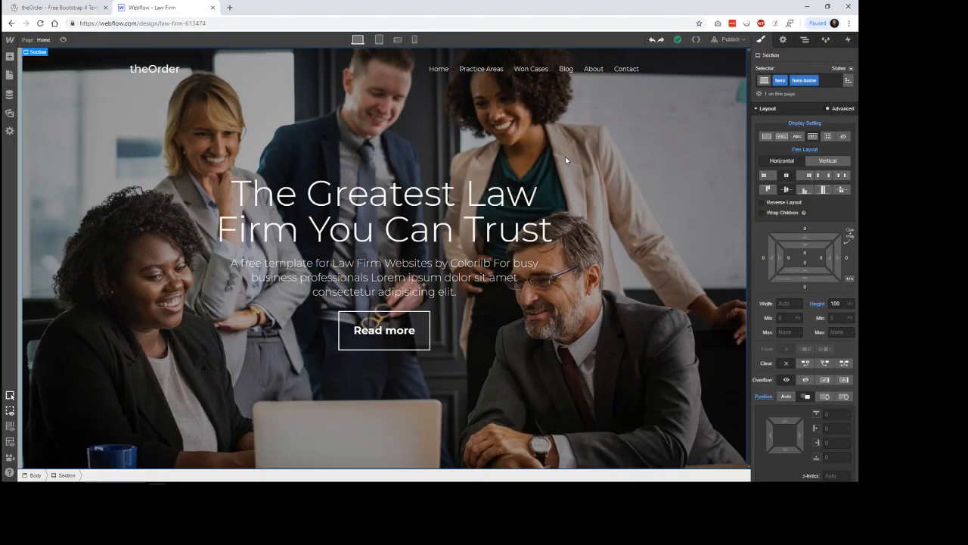
click(85, 7)
click(174, 8)
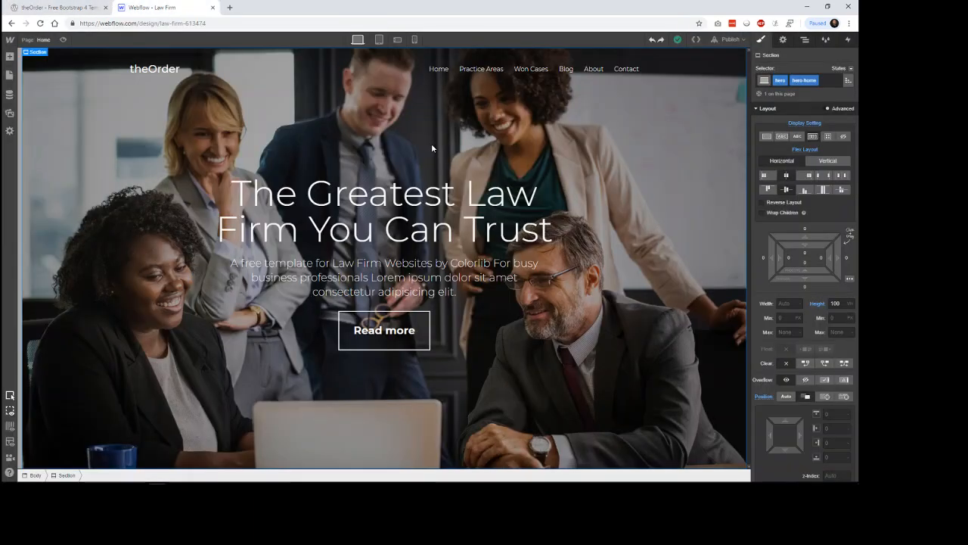
Set the Home navigation link's Current-state text color to rgba(249, 249, 249, 0.7)
click(441, 71)
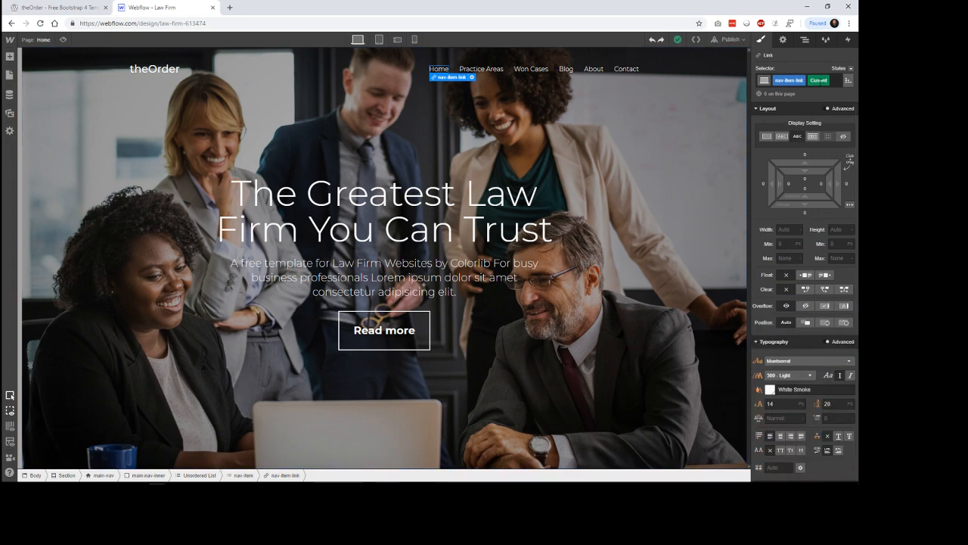
scroll(790, 255, down, 3)
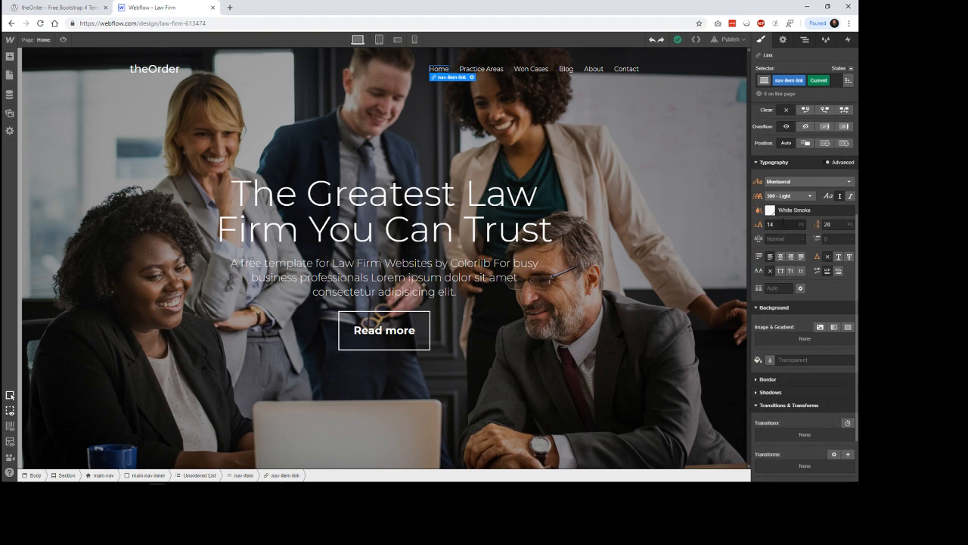
click(772, 212)
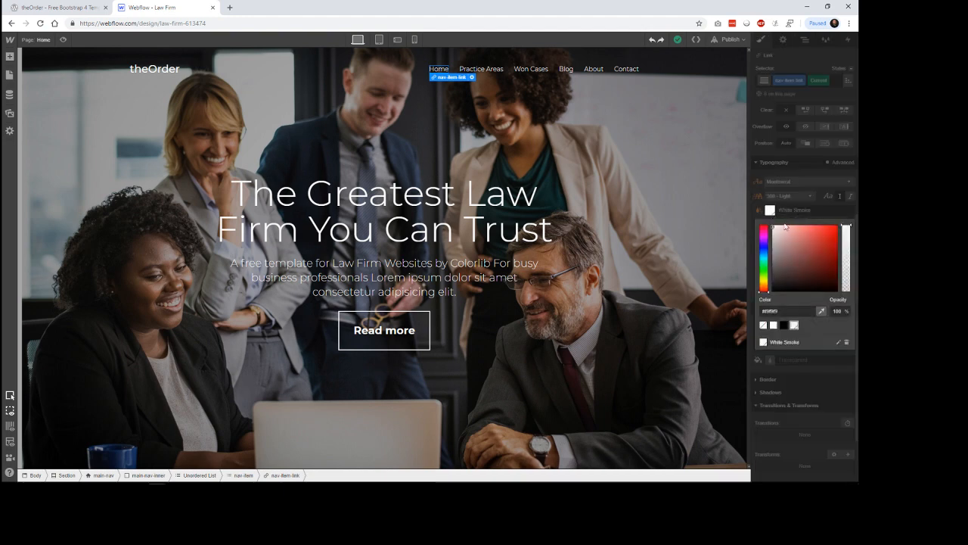
drag(846, 226, 848, 247)
drag(848, 252, 847, 243)
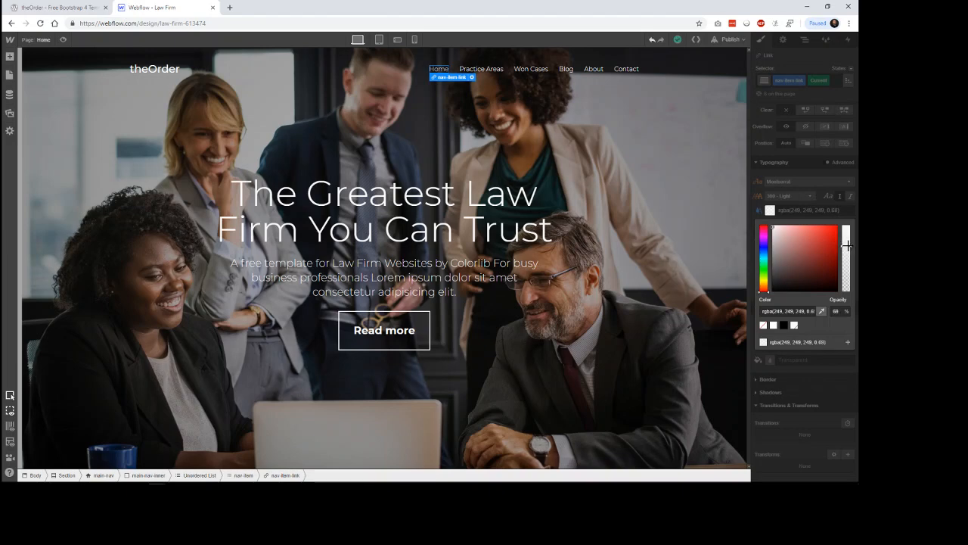
drag(848, 244, 848, 244)
click(801, 203)
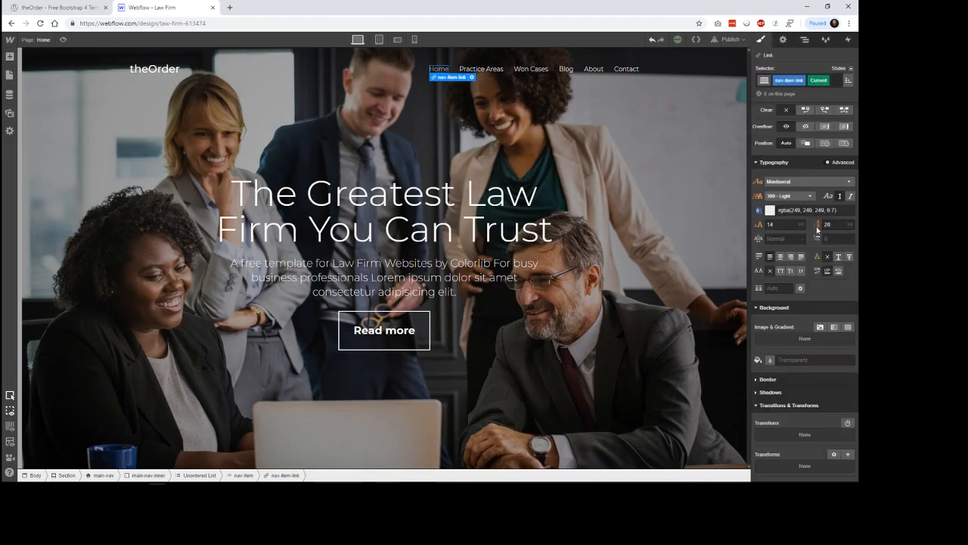
click(543, 138)
Set the current Home link's Hover-state text color to fully opaque #f9f9f9
click(439, 69)
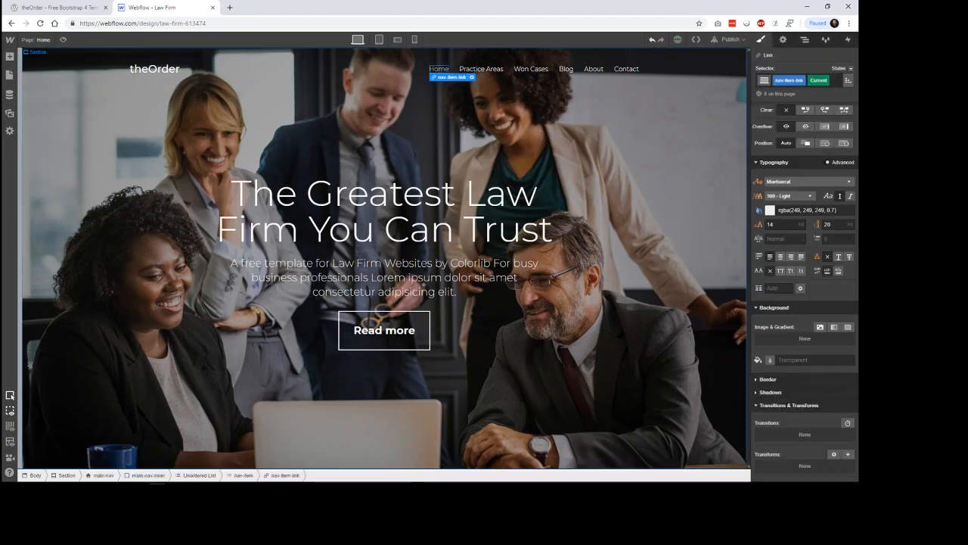
click(850, 68)
click(841, 91)
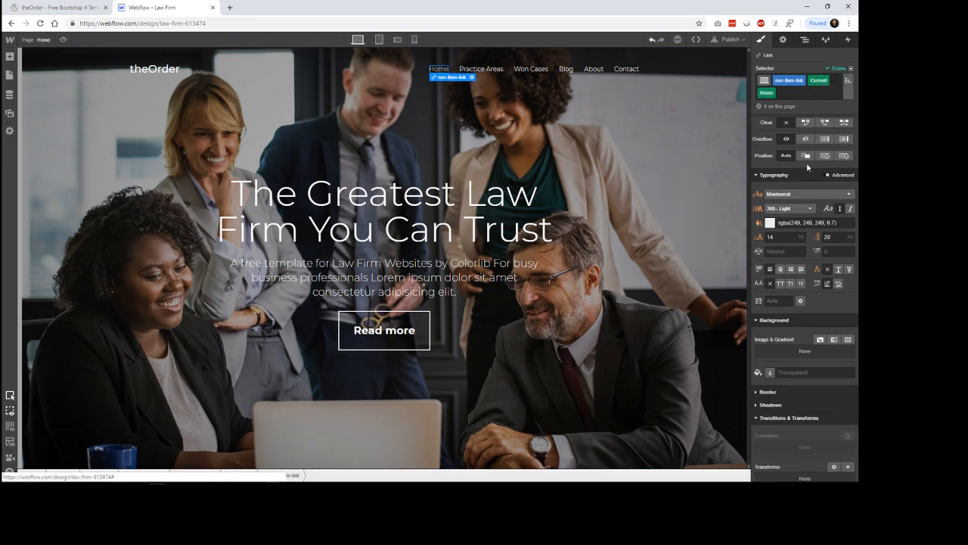
click(770, 223)
drag(847, 257, 848, 229)
click(824, 210)
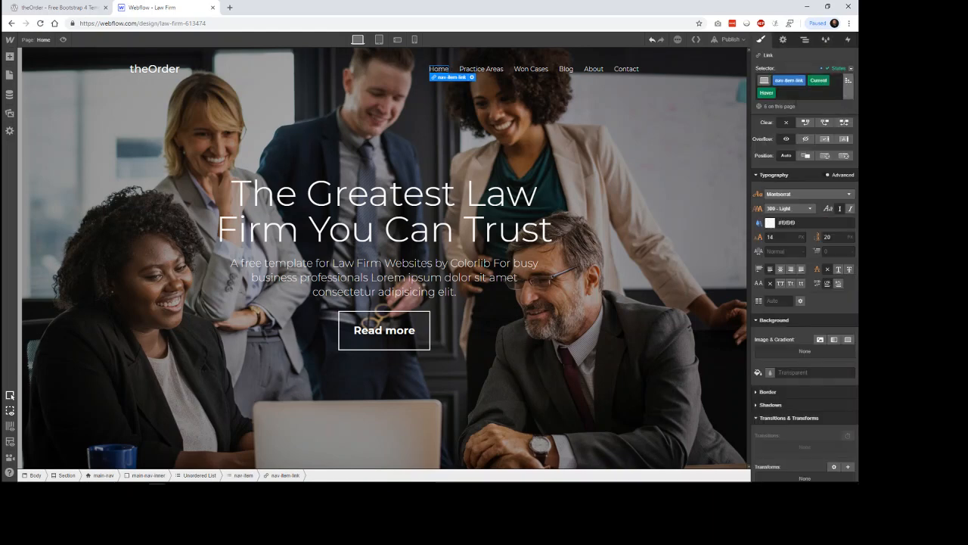
Preview the Home link's hover effect and examine the text color of its Hover and None states
click(63, 39)
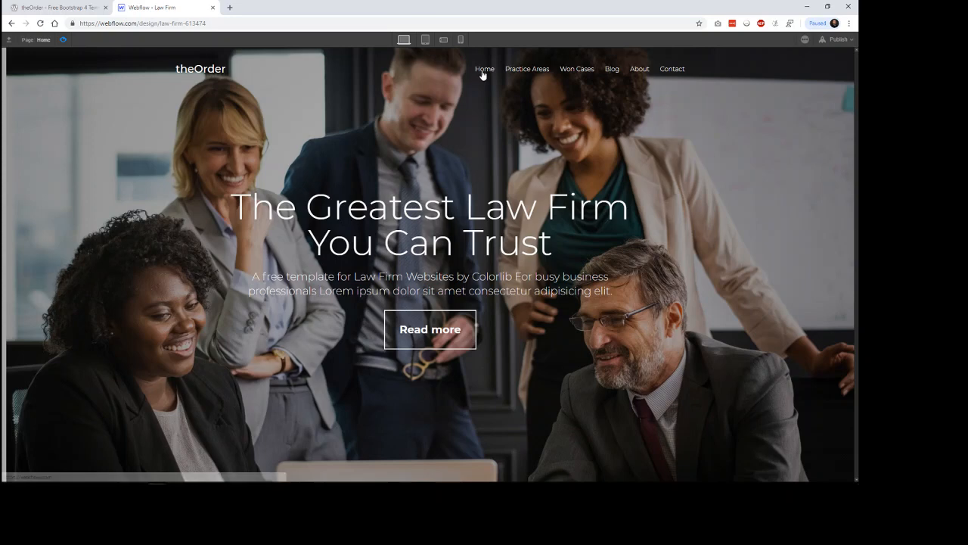
click(64, 39)
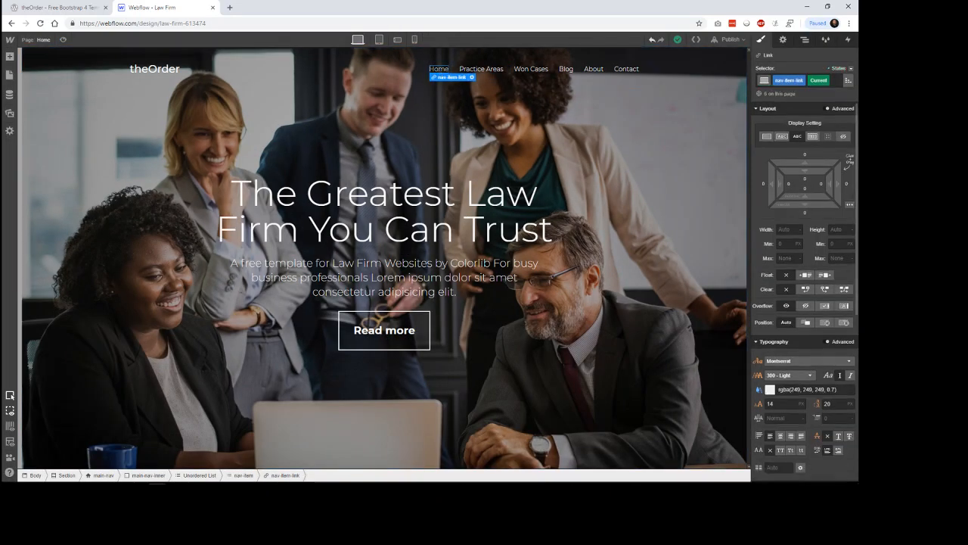
click(850, 69)
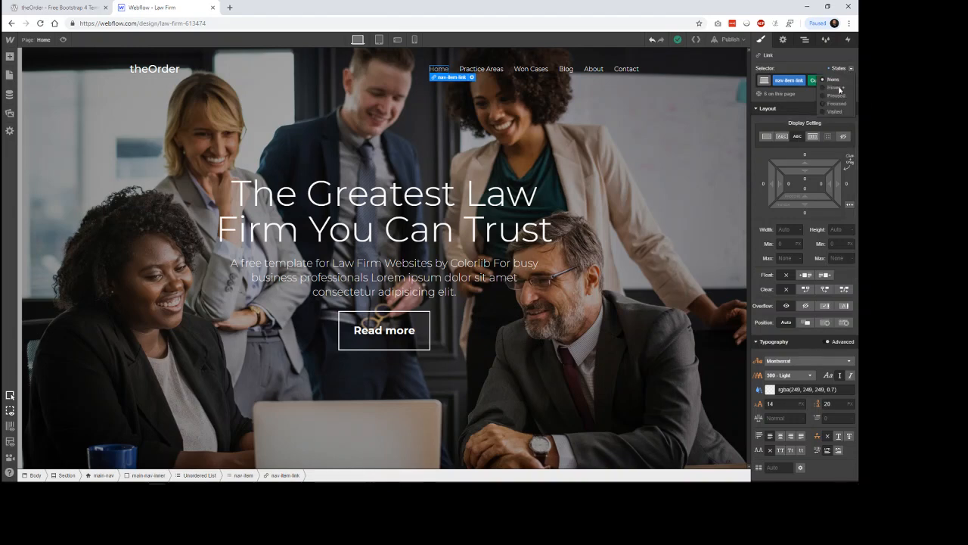
click(835, 87)
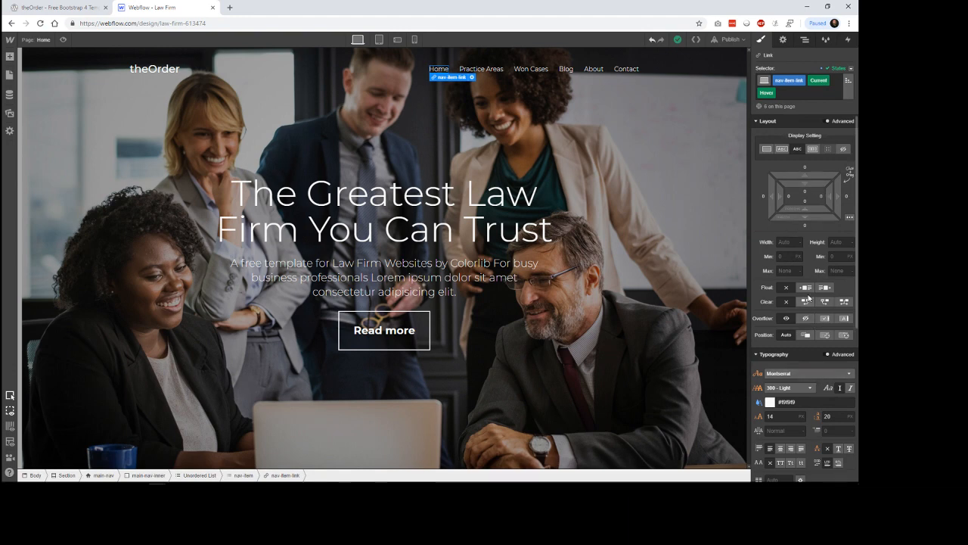
scroll(809, 297, down, 3)
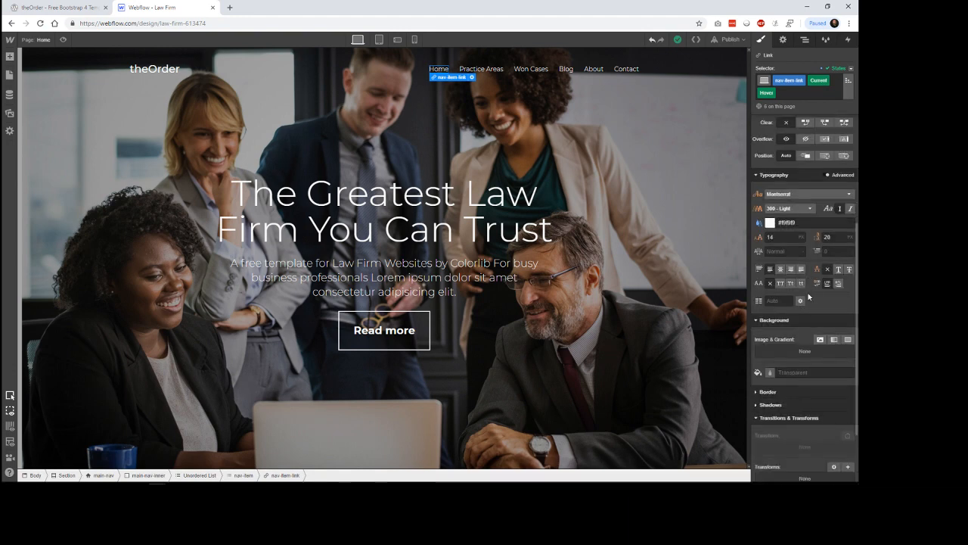
click(771, 223)
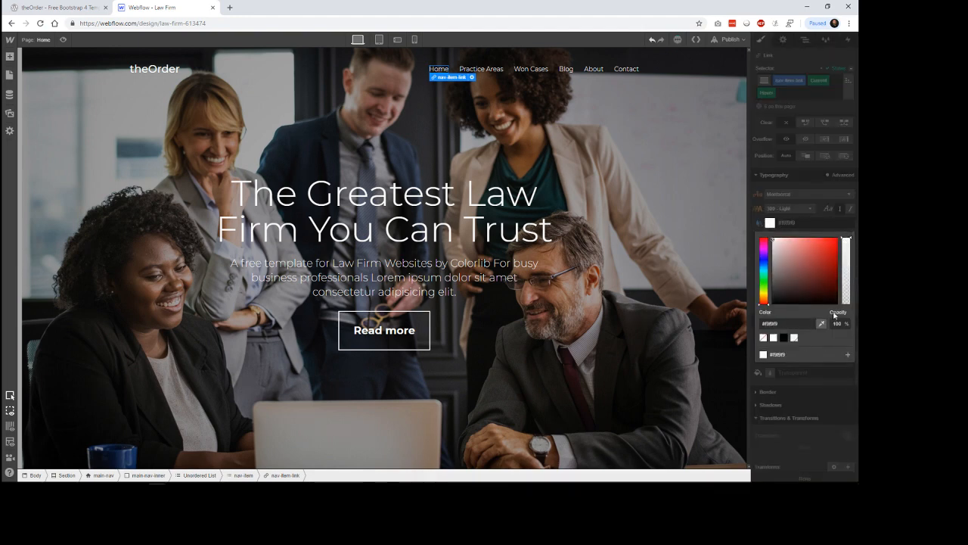
click(833, 384)
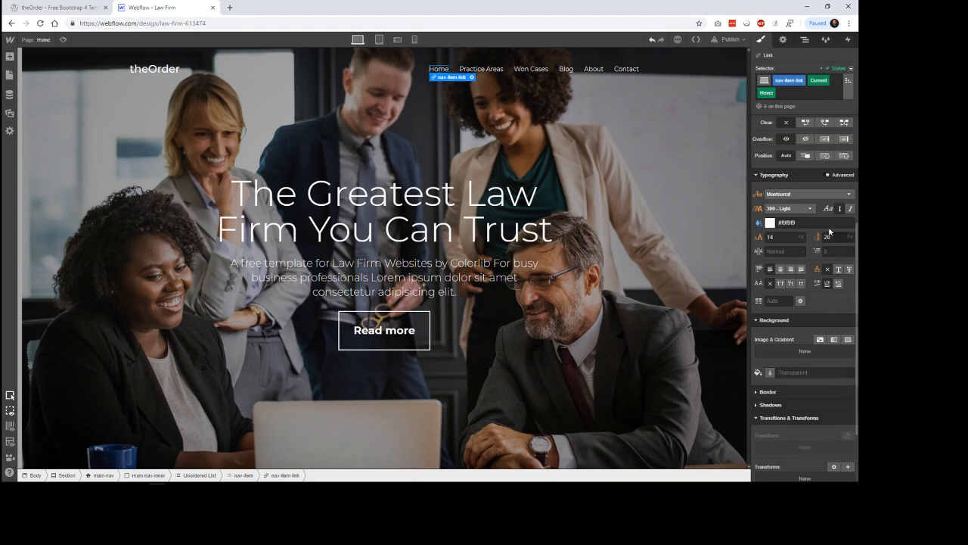
click(851, 68)
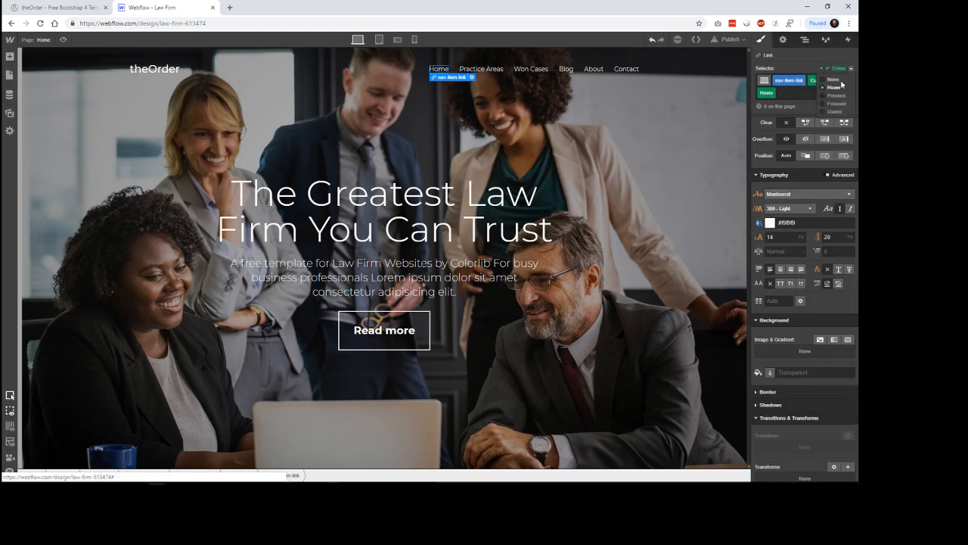
click(838, 81)
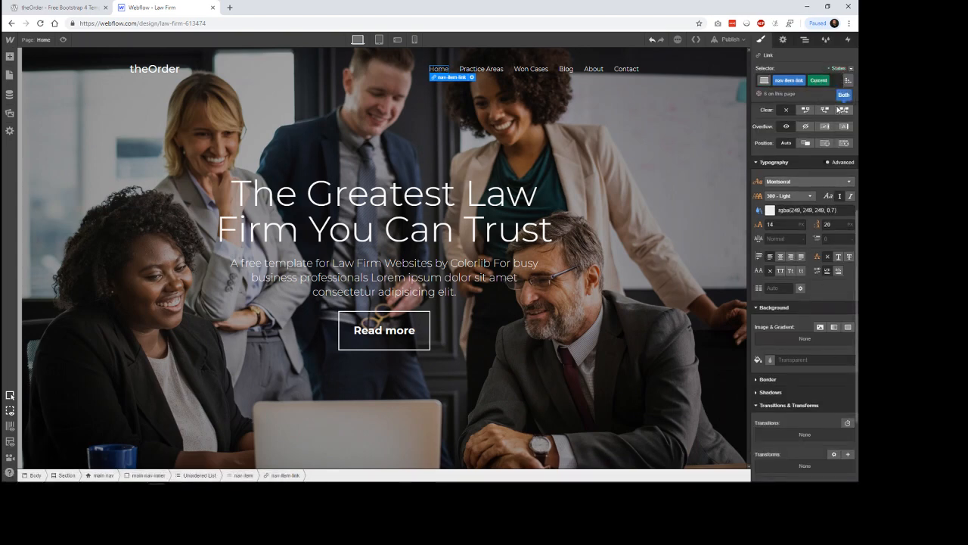
Preview the page again to check the Home link's color against the other navigation links
click(670, 164)
click(64, 40)
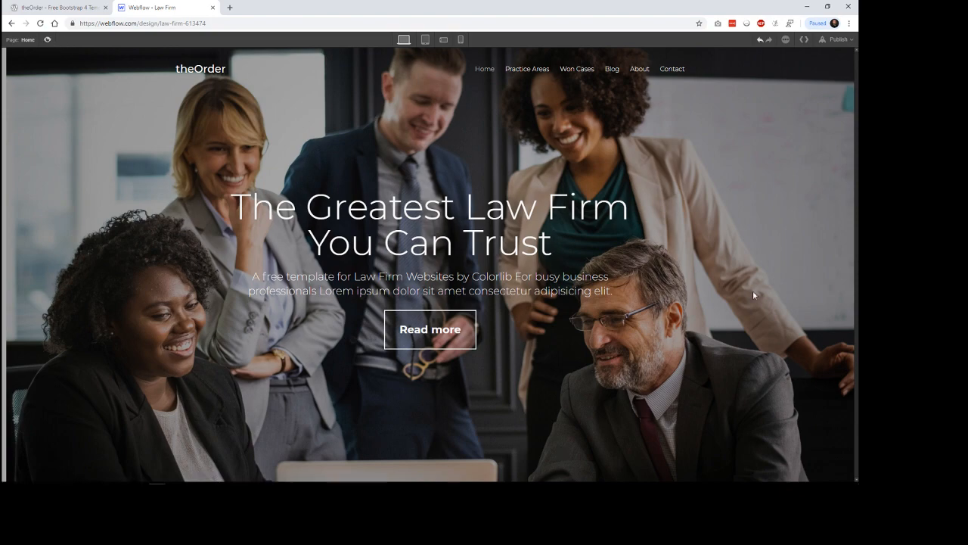
key(shift+p)
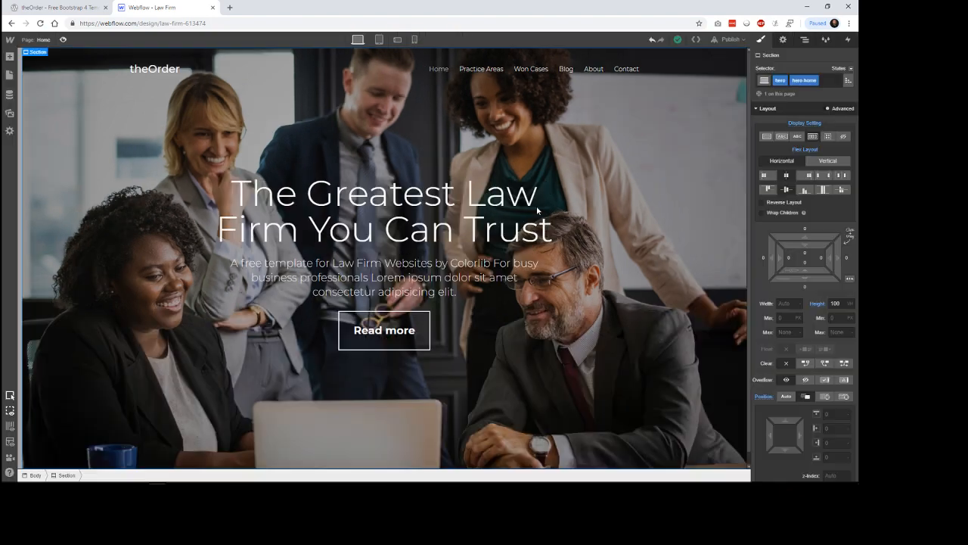
Add a 300 ms opacity transition to the Practice Areas link's nav-item-link class and preview the page
click(500, 84)
scroll(823, 328, down, 5)
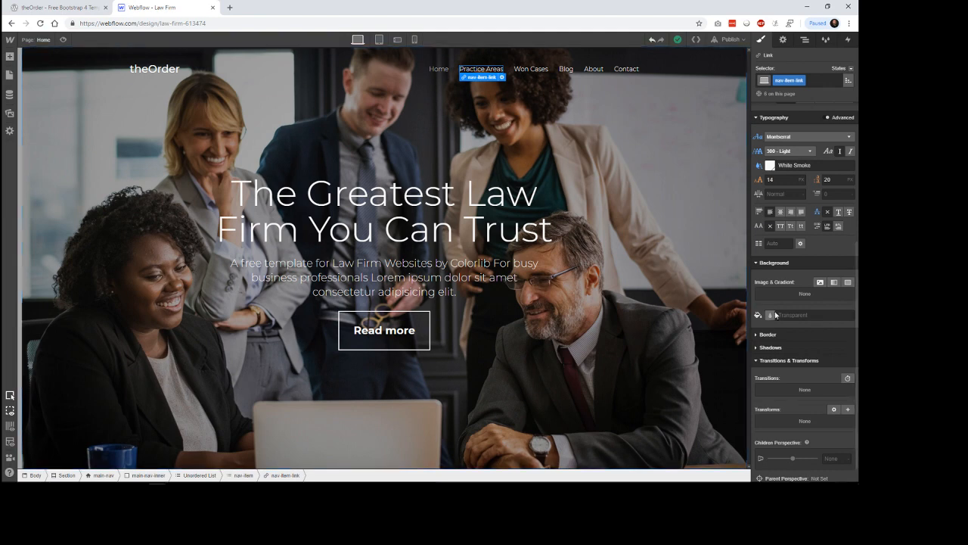
scroll(790, 300, down, 1)
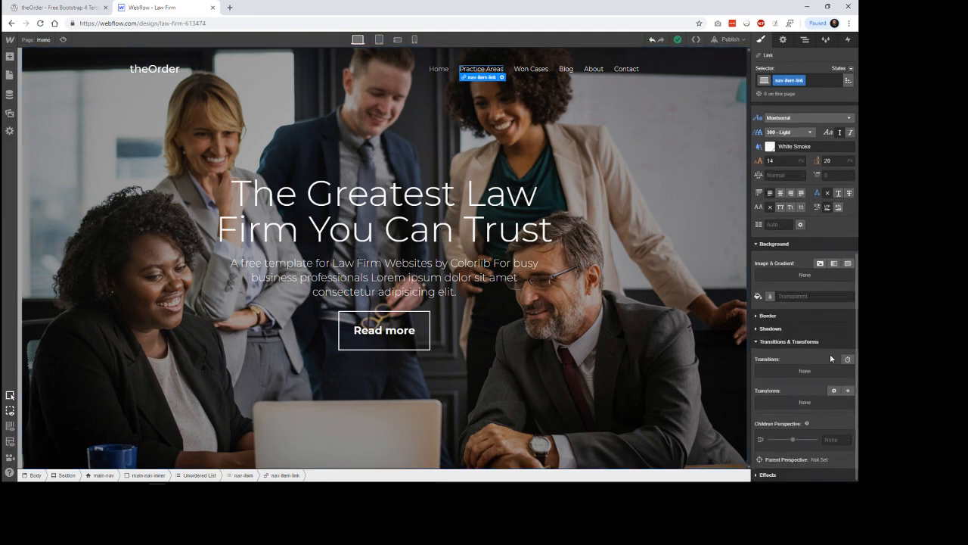
click(847, 360)
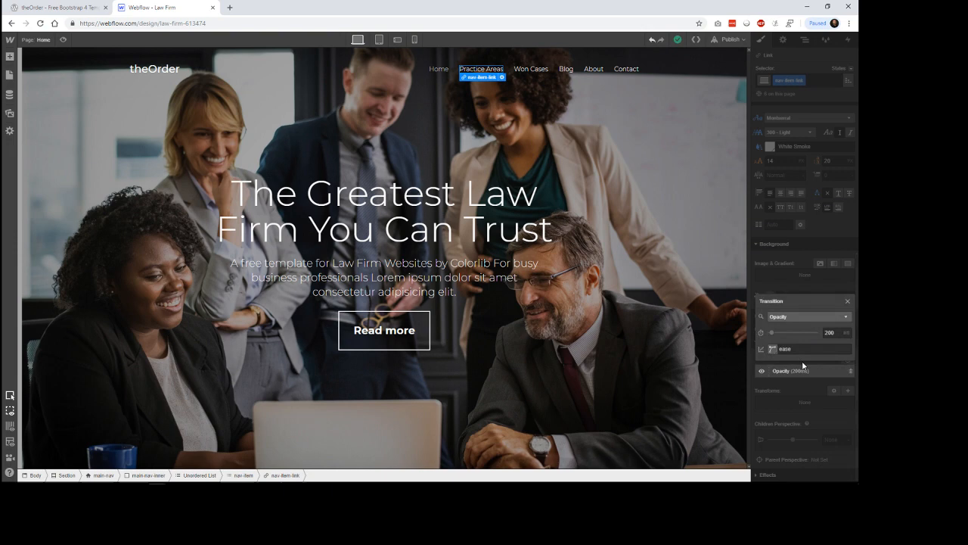
click(815, 319)
click(814, 319)
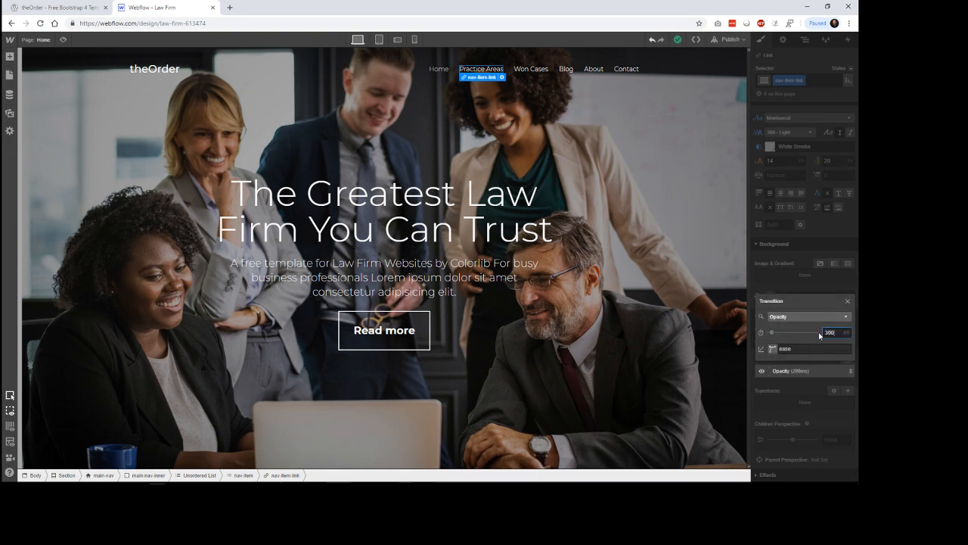
click(817, 398)
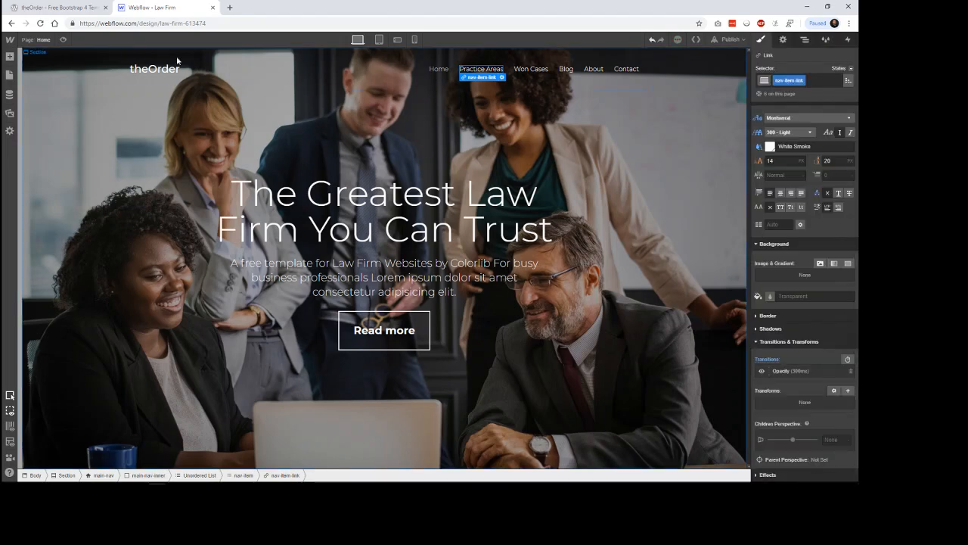
click(63, 40)
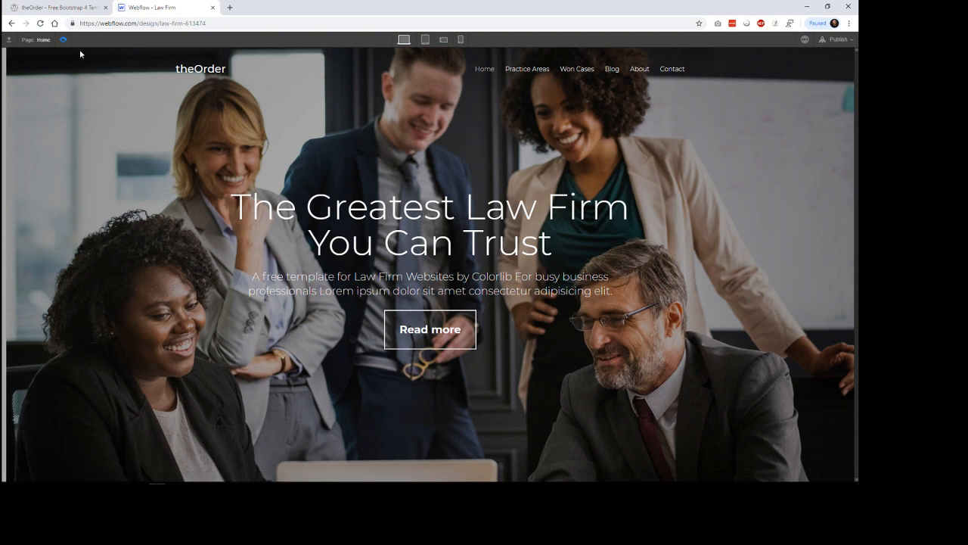
click(63, 40)
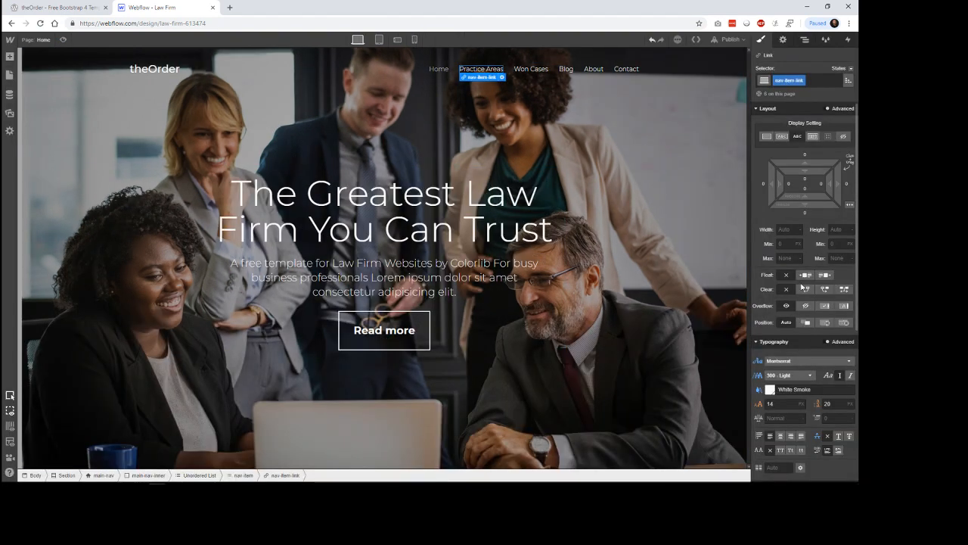
Add a 300 ms opacity transition to the current Home link and preview its hover effect
click(440, 70)
scroll(829, 325, down, 5)
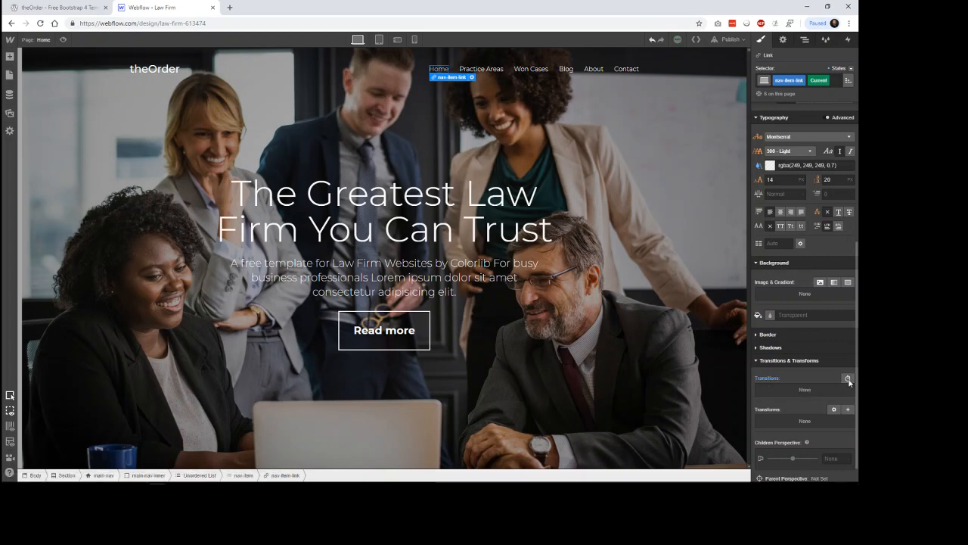
click(847, 378)
click(830, 352)
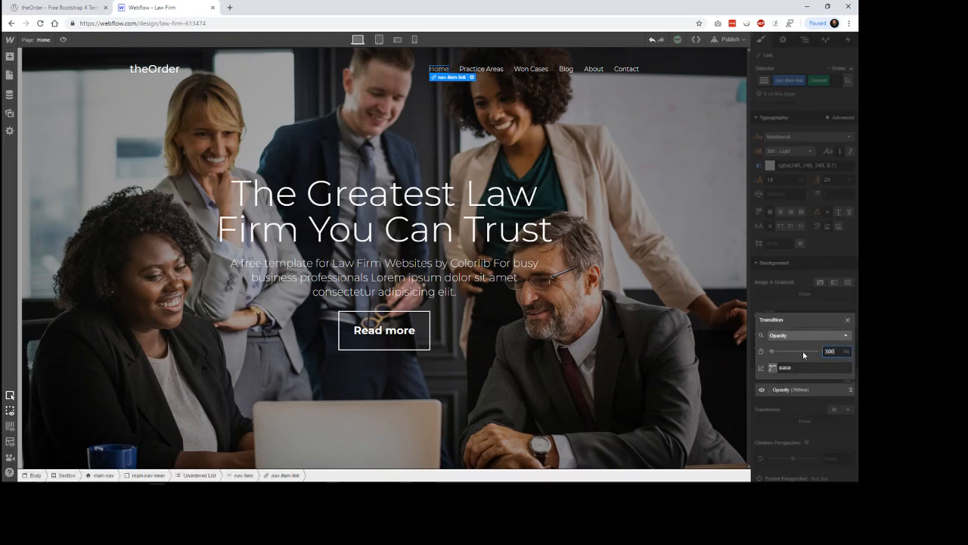
text(300)
click(839, 411)
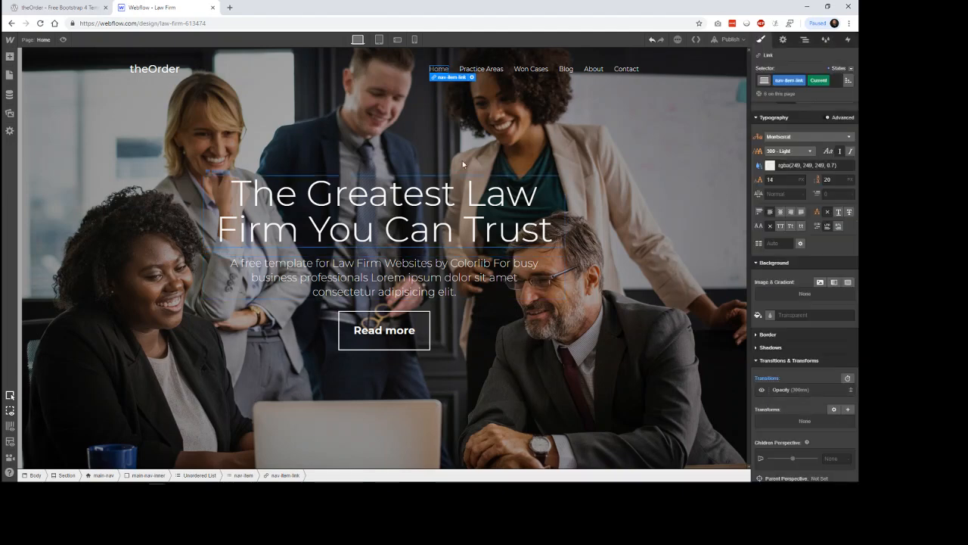
key(ctrl+shift+p)
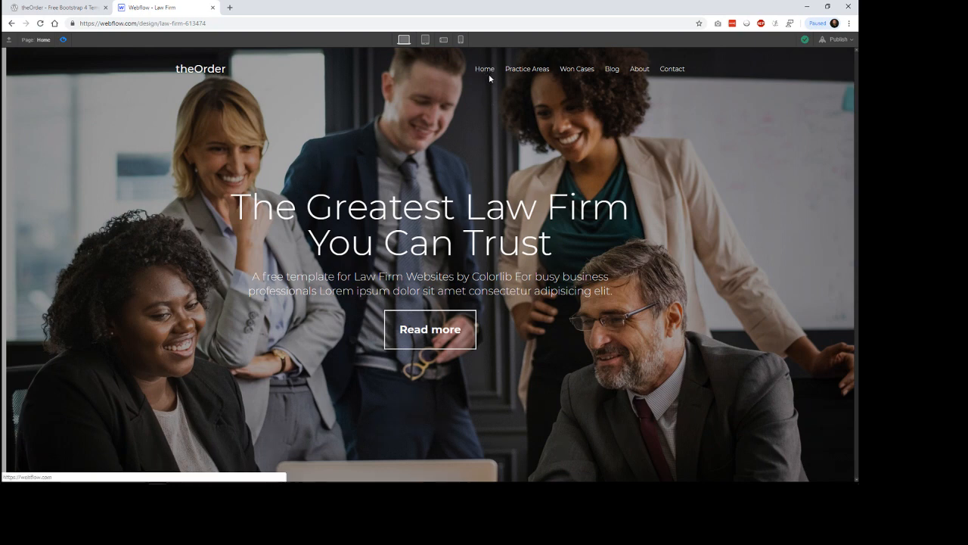
key(ctrl+shift+p)
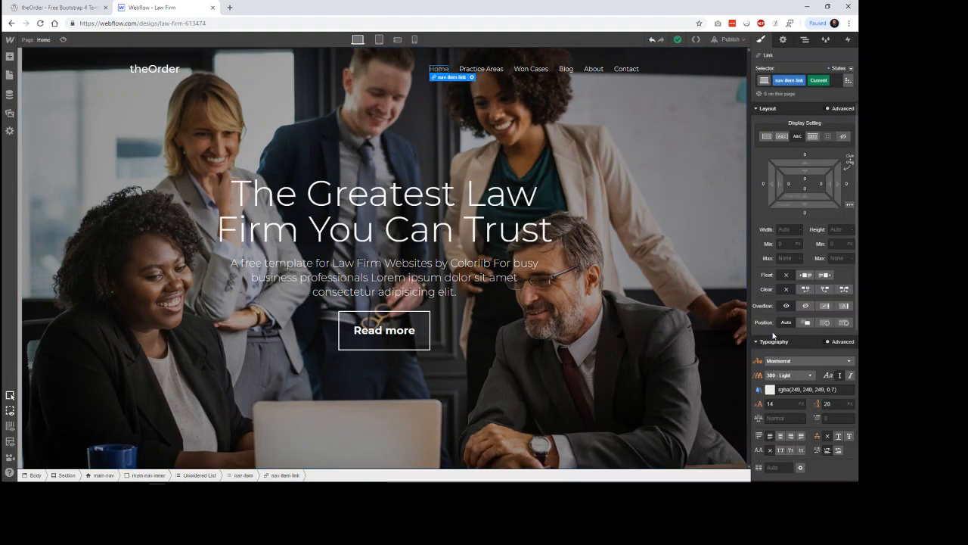
Examine the transition settings of the current Home link's Hover state and return to its None state
scroll(826, 372, down, 3)
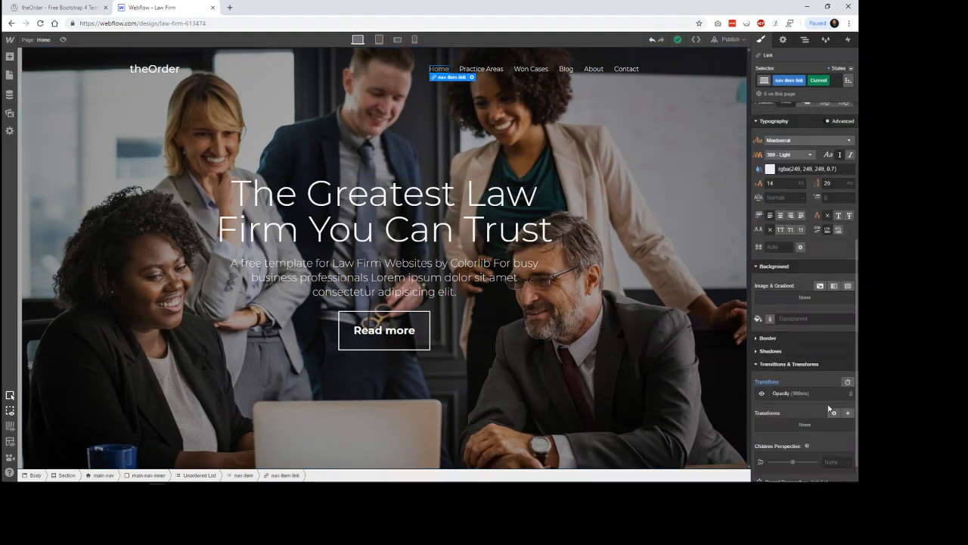
scroll(806, 359, up, 3)
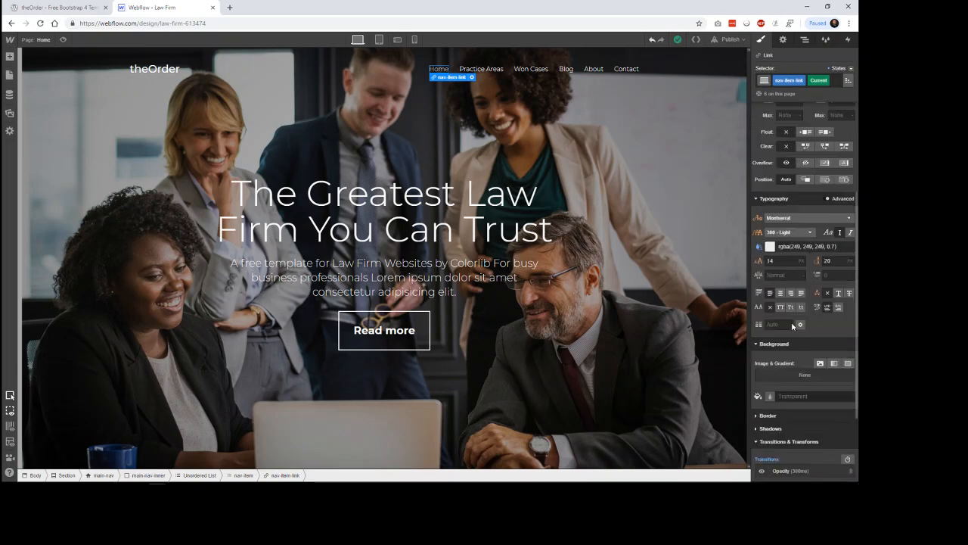
click(850, 68)
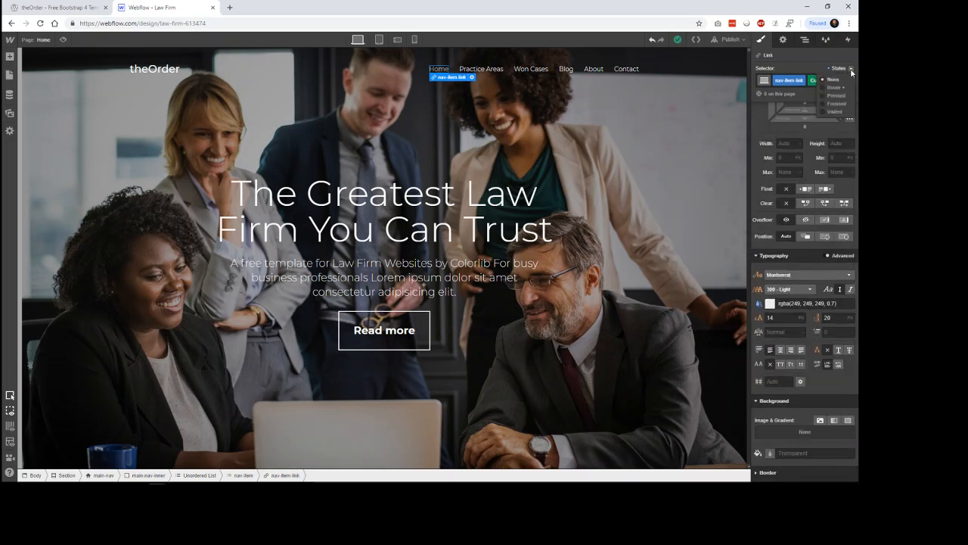
click(845, 90)
scroll(806, 258, down, 2)
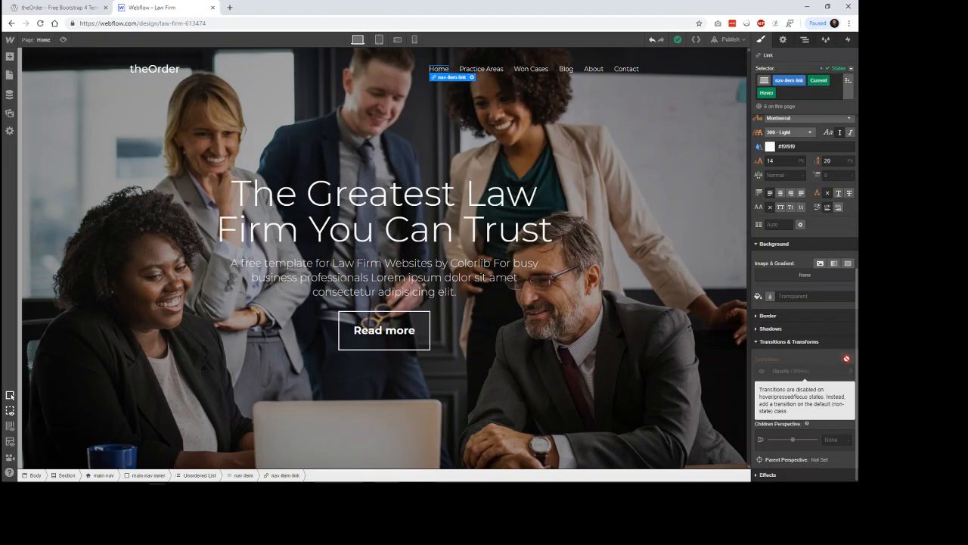
click(851, 69)
click(835, 79)
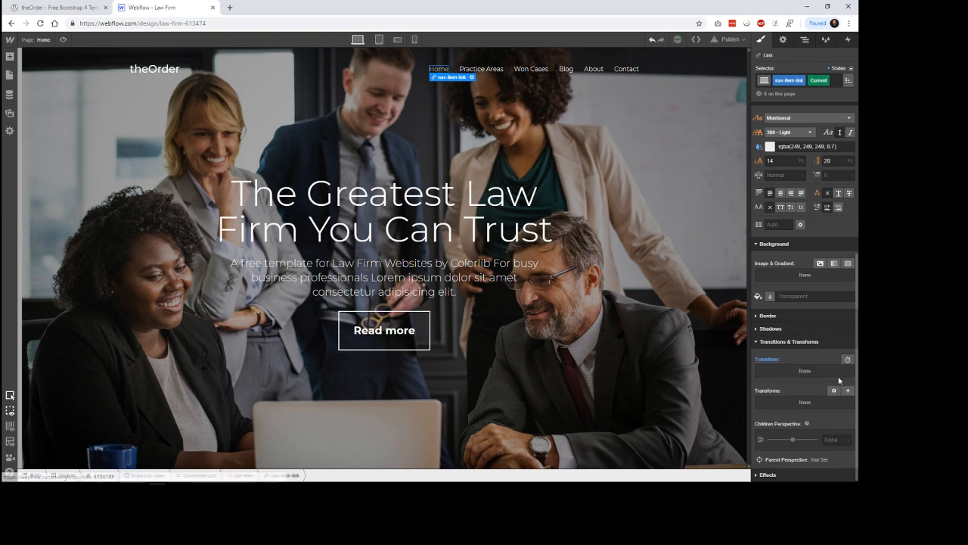
Replace the current Home link's opacity transition with a 300 ms Font Color transition using ease and preview the page
click(825, 372)
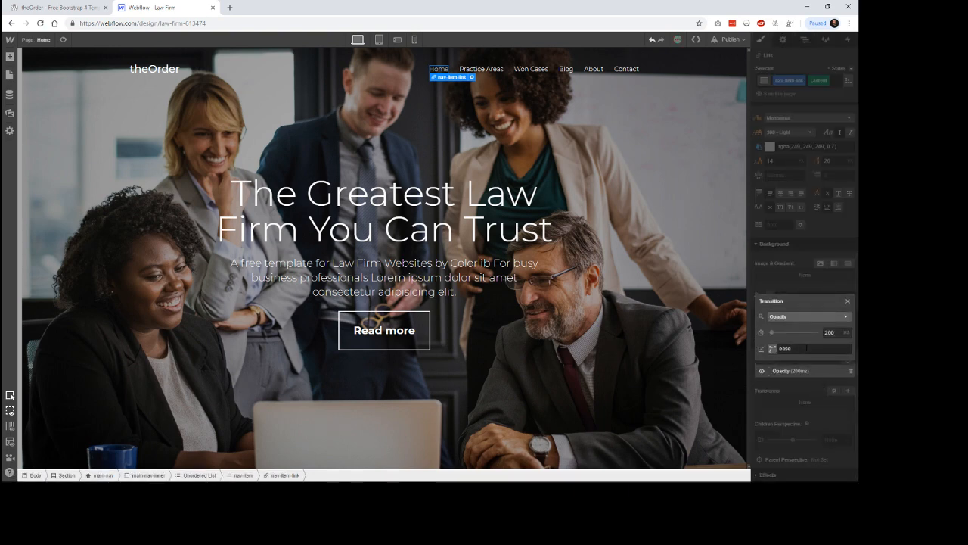
click(808, 316)
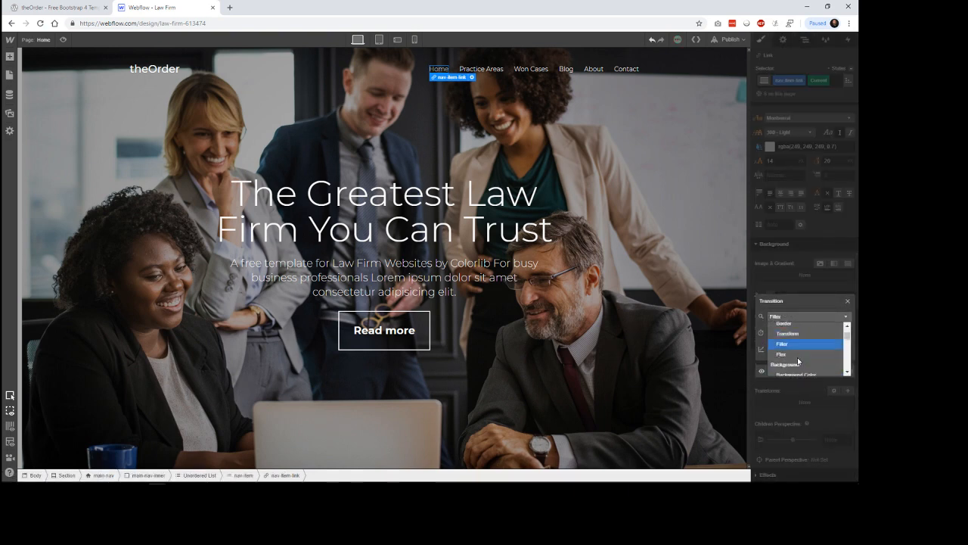
scroll(797, 361, down, 5)
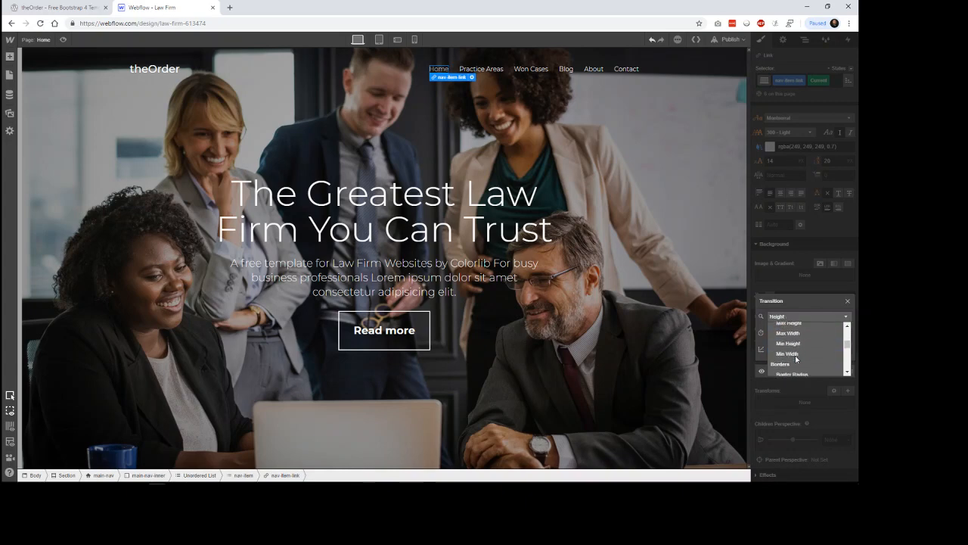
scroll(796, 360, down, 5)
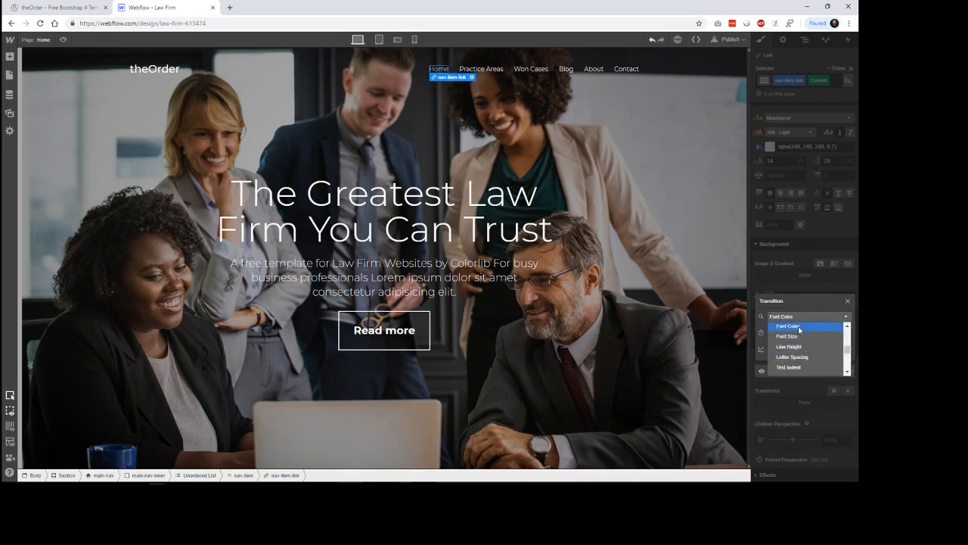
click(800, 327)
click(829, 332)
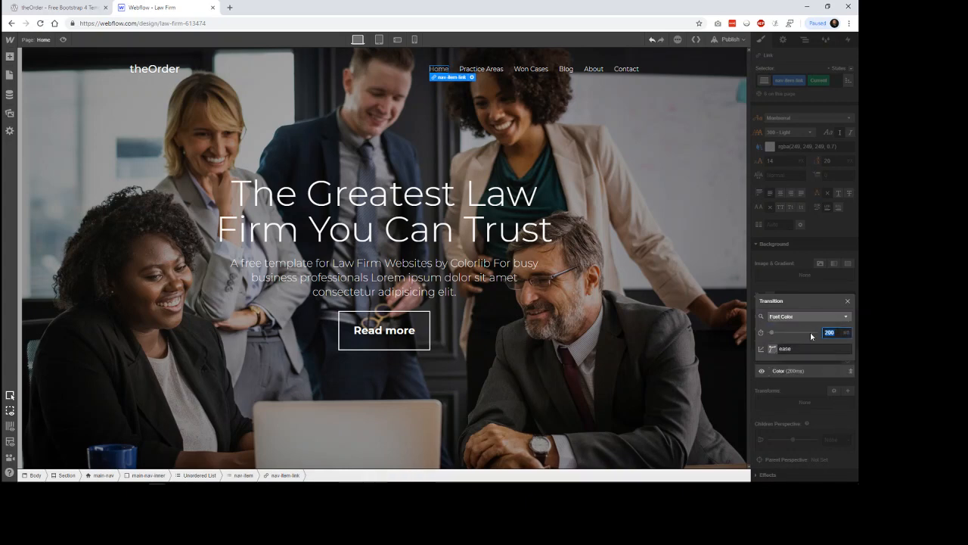
text(300)
key(Return)
click(847, 301)
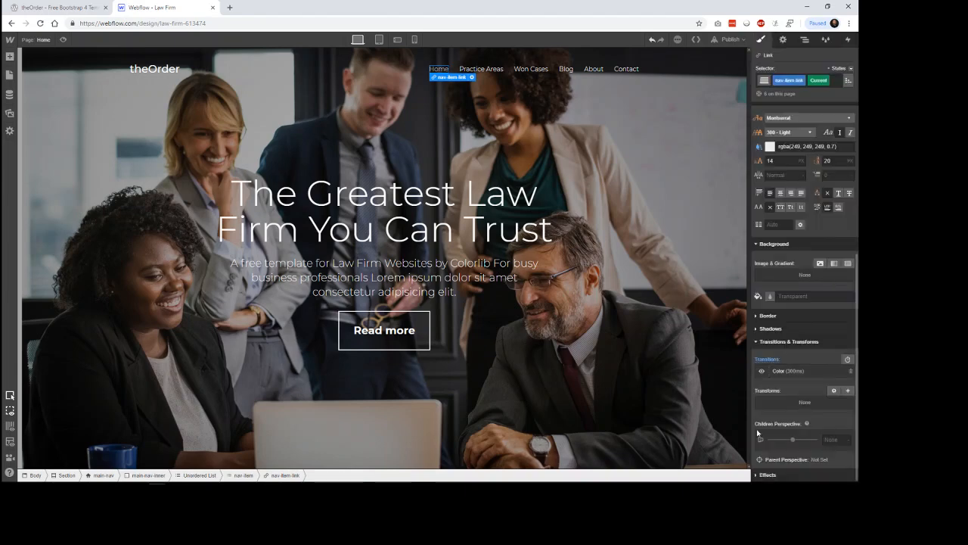
click(64, 40)
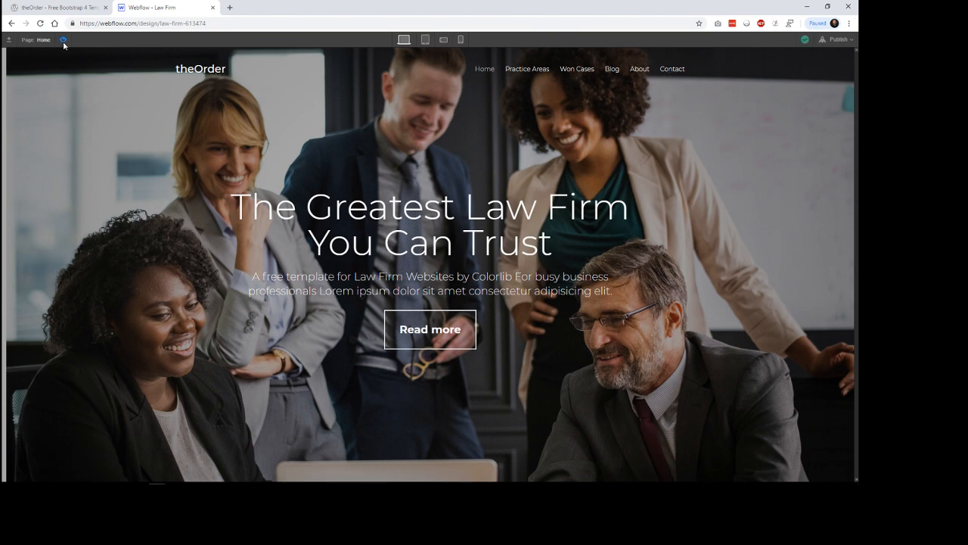
key(ctrl+shift+p)
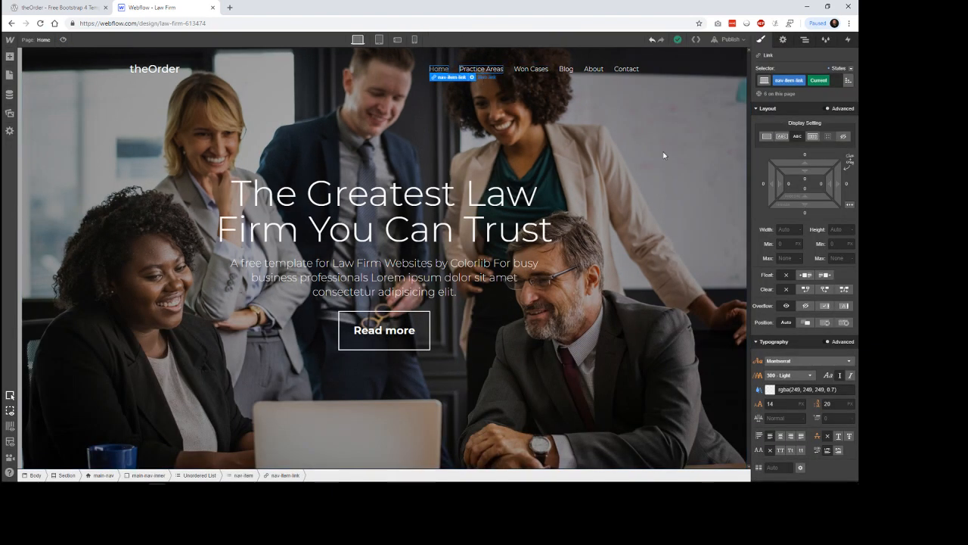
Set the Practice Areas link's nav-item-link text color to 90% opacity, rgba(249, 249, 249, 0.9)
scroll(837, 329, down, 3)
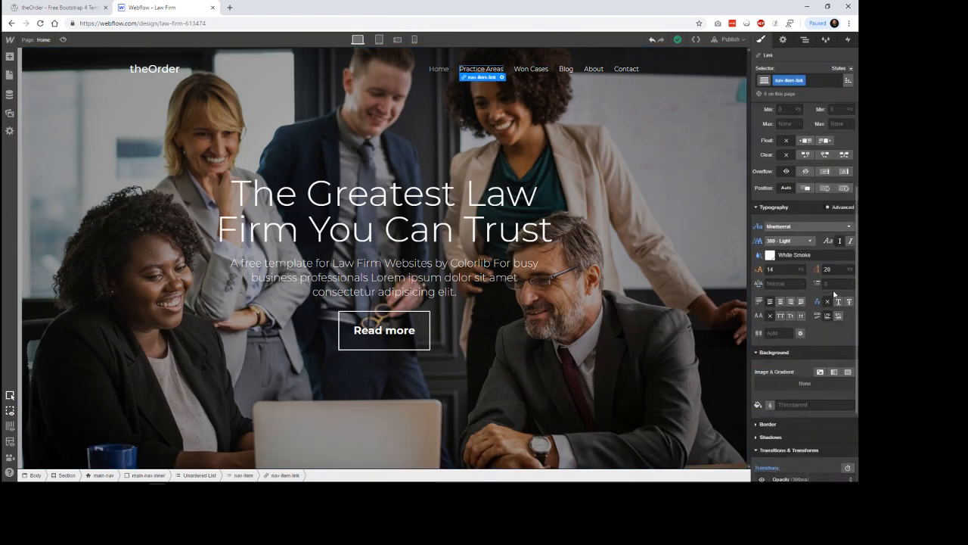
click(833, 255)
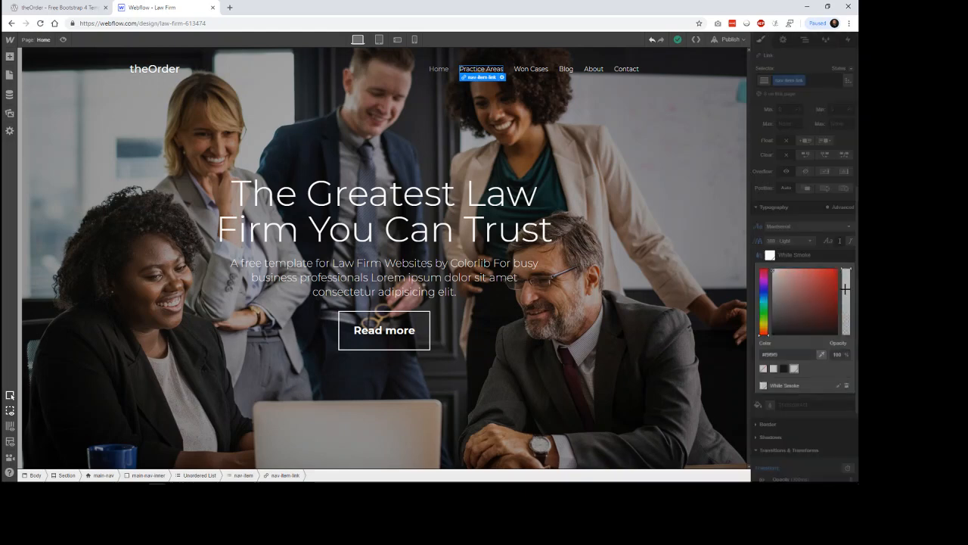
click(837, 356)
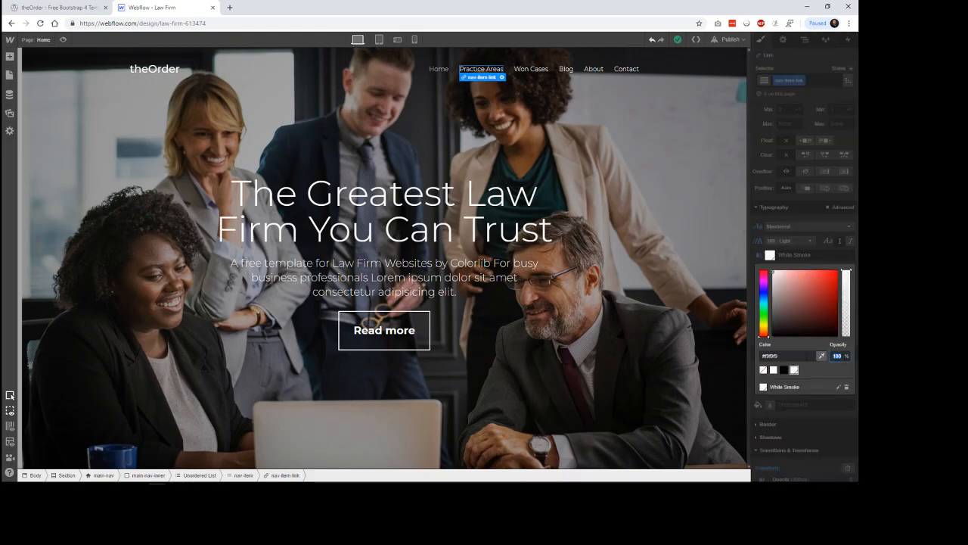
text(90)
key(Return)
click(822, 228)
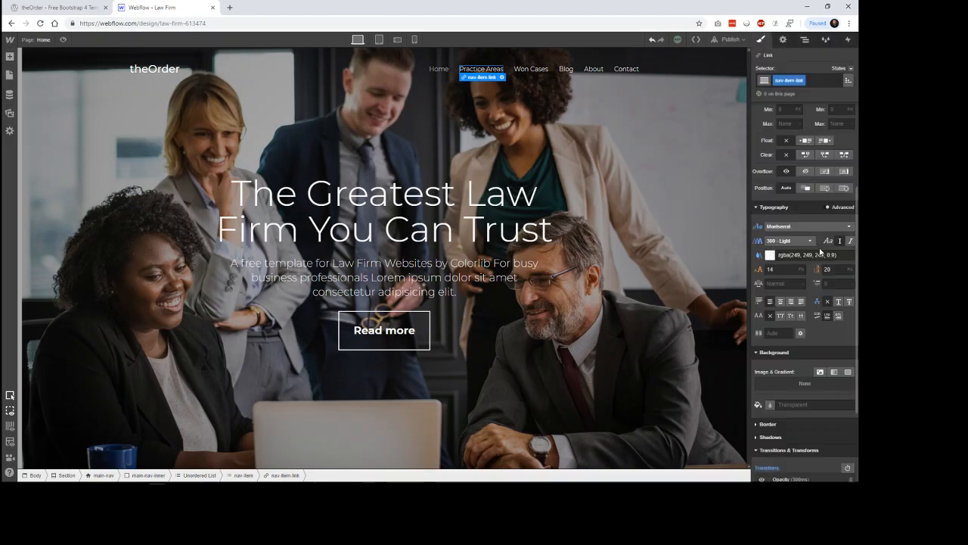
Set the nav-item-link Hover-state text color to #f9f9f9 at 100% opacity
click(840, 68)
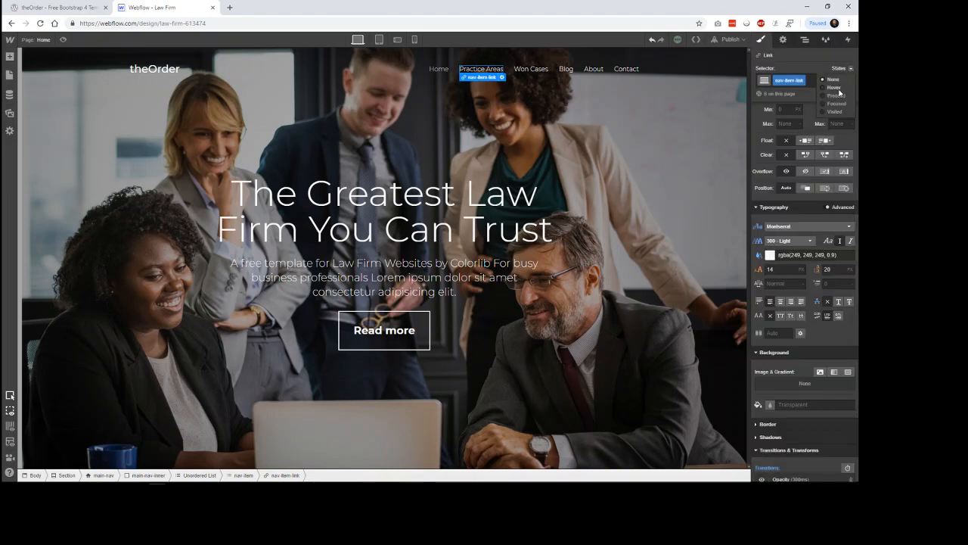
click(839, 92)
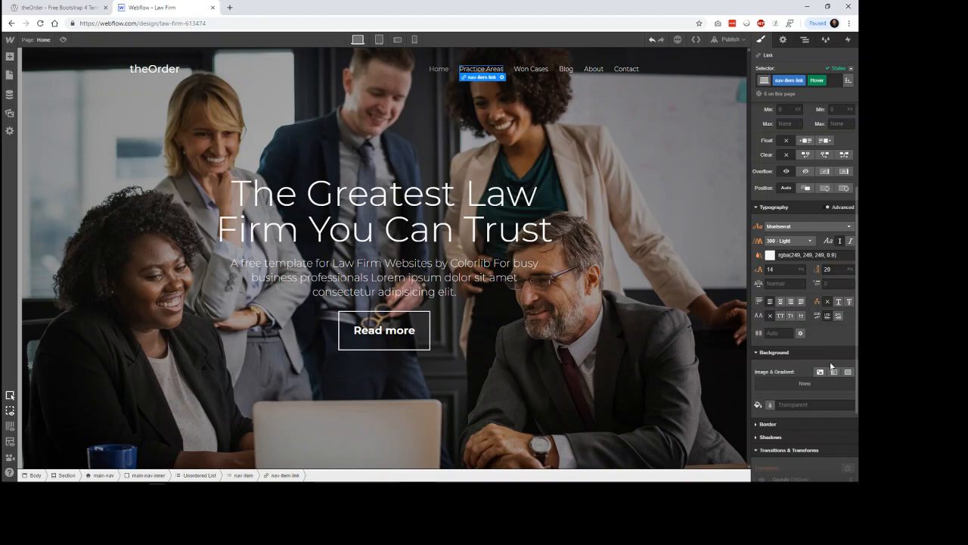
click(771, 257)
drag(849, 265, 849, 267)
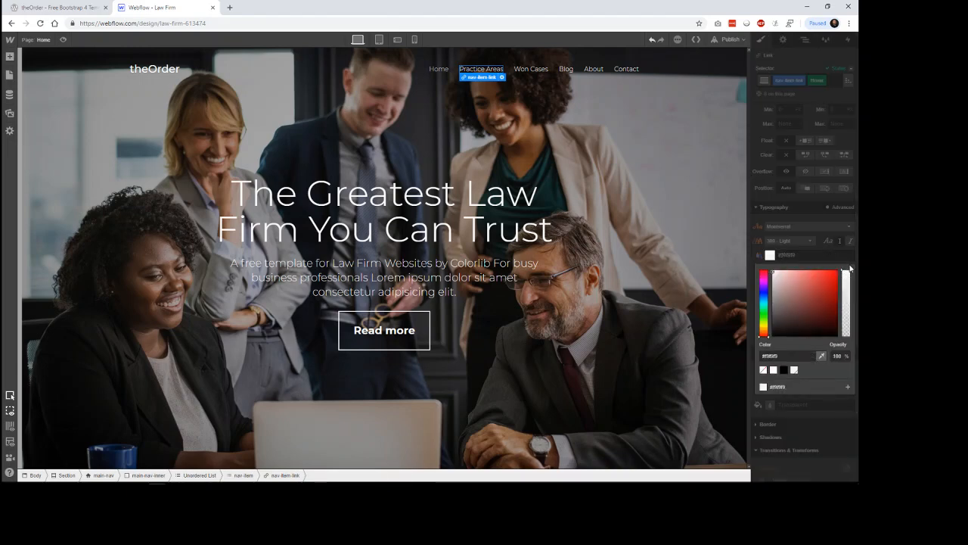
click(851, 253)
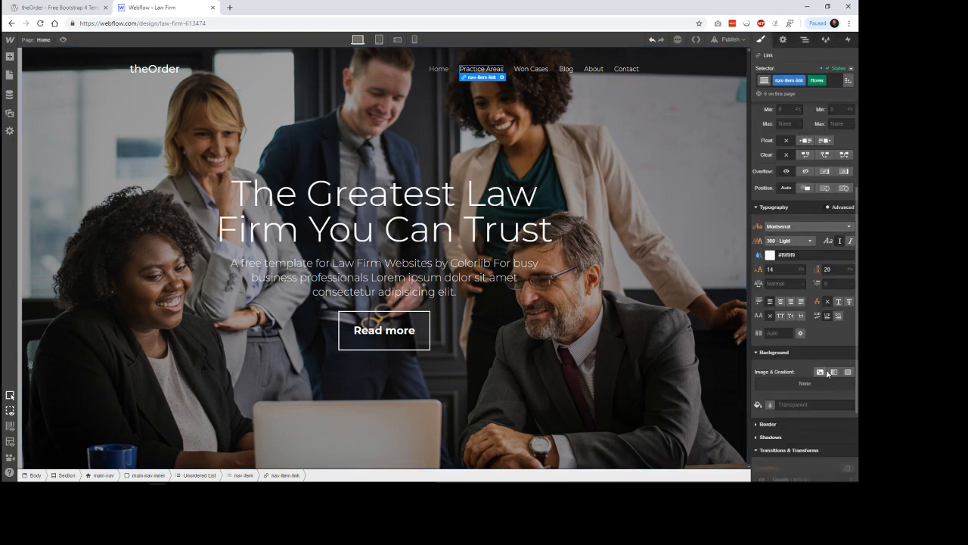
Return the nav-item-link class to its None state and add a 300 ms Font Color transition with ease
scroll(802, 378, down, 3)
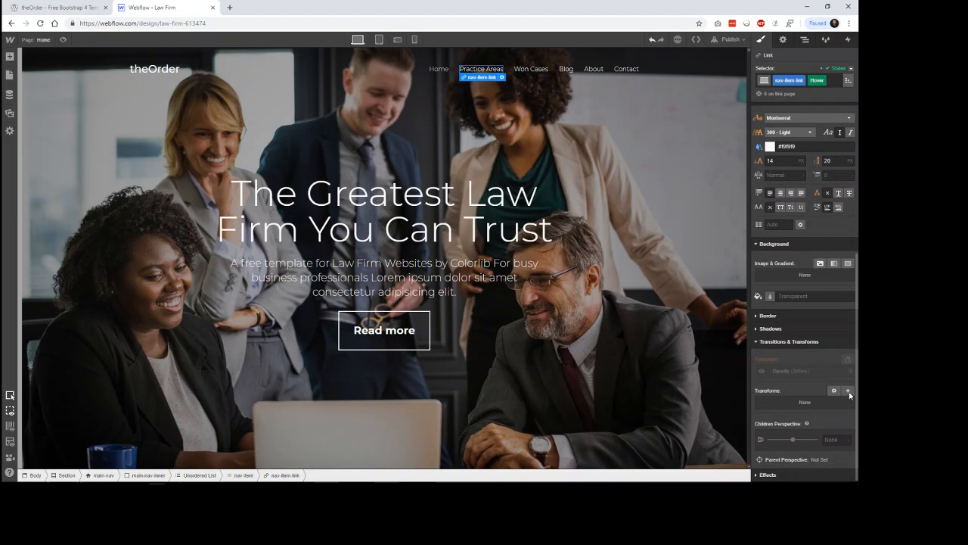
click(851, 69)
click(842, 80)
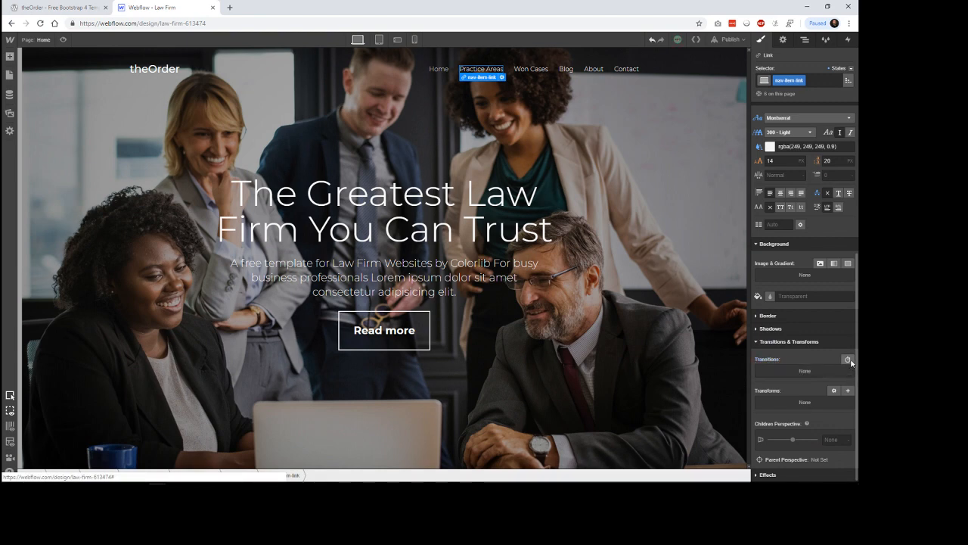
click(836, 369)
click(799, 319)
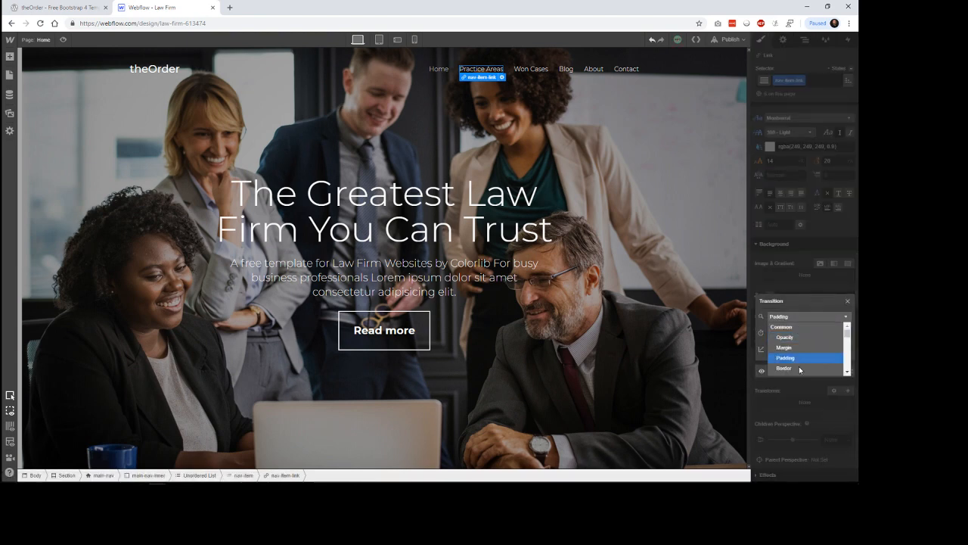
scroll(803, 351, down, 2)
scroll(803, 353, down, 2)
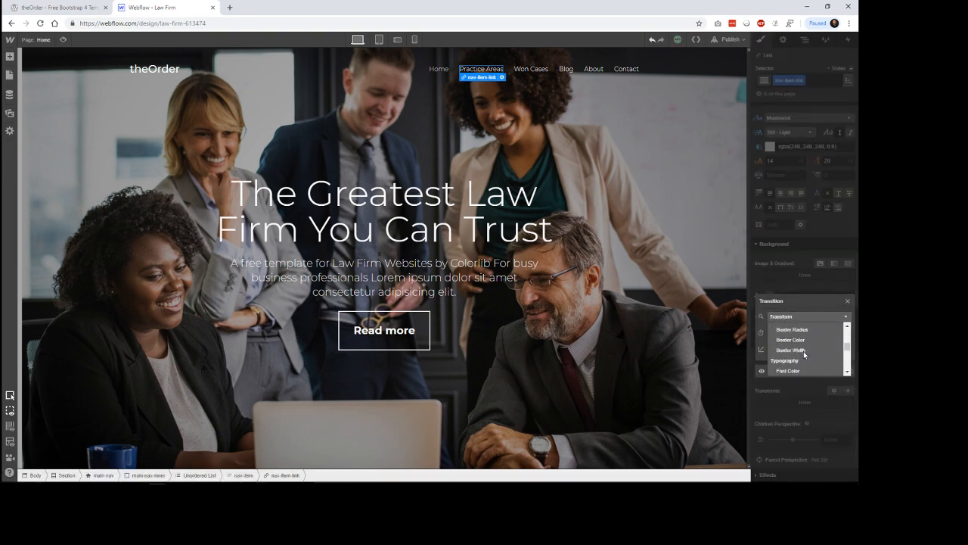
scroll(803, 351, down, 2)
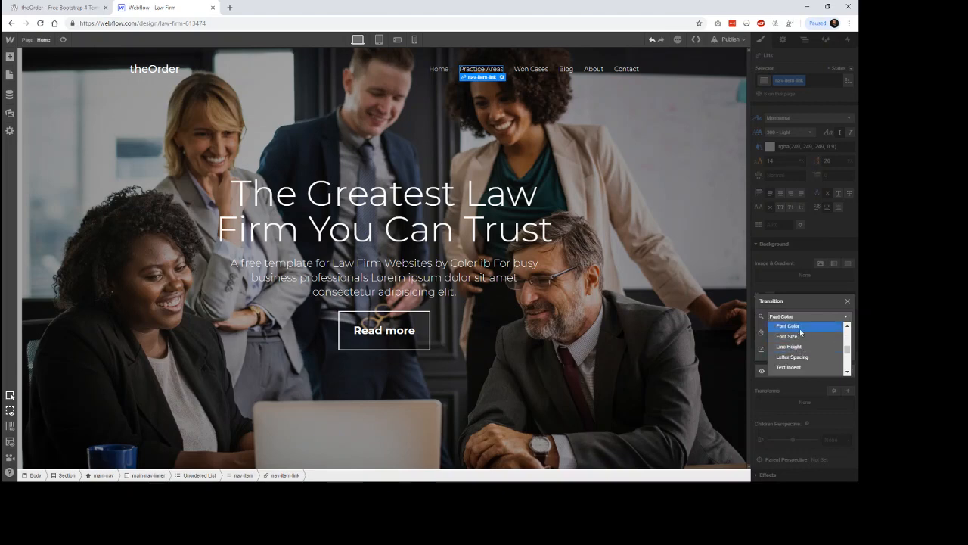
click(800, 332)
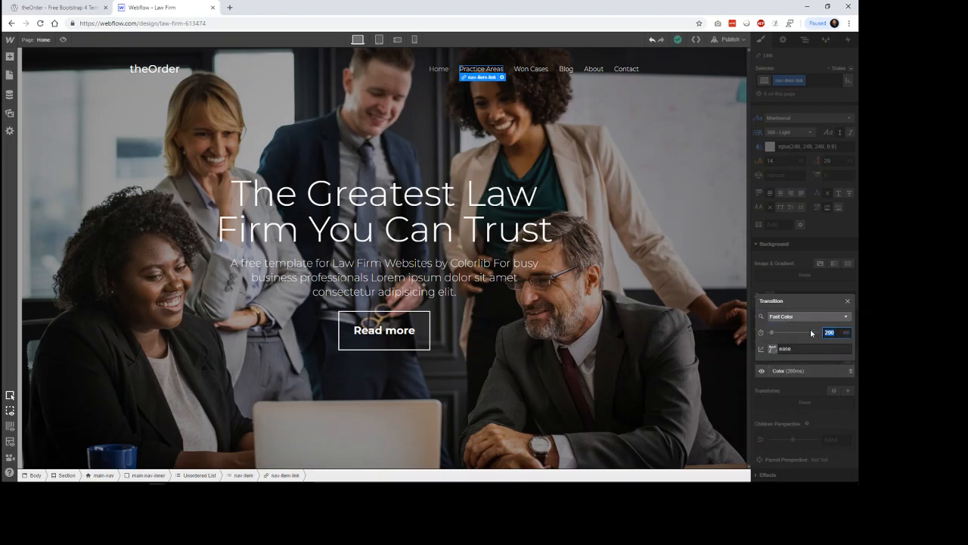
click(821, 408)
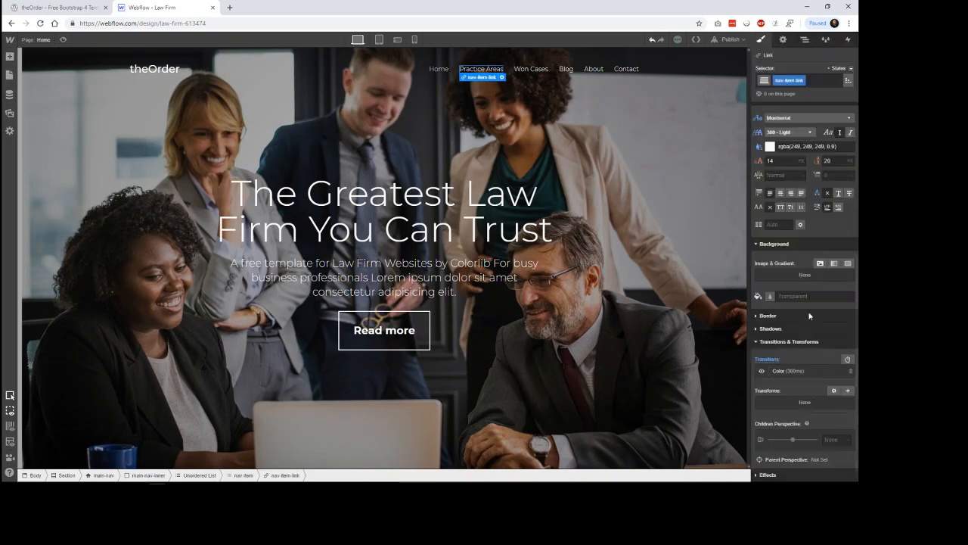
Preview the page and compare its navigation links with the theOrder reference template, ending back in the editing view
click(62, 39)
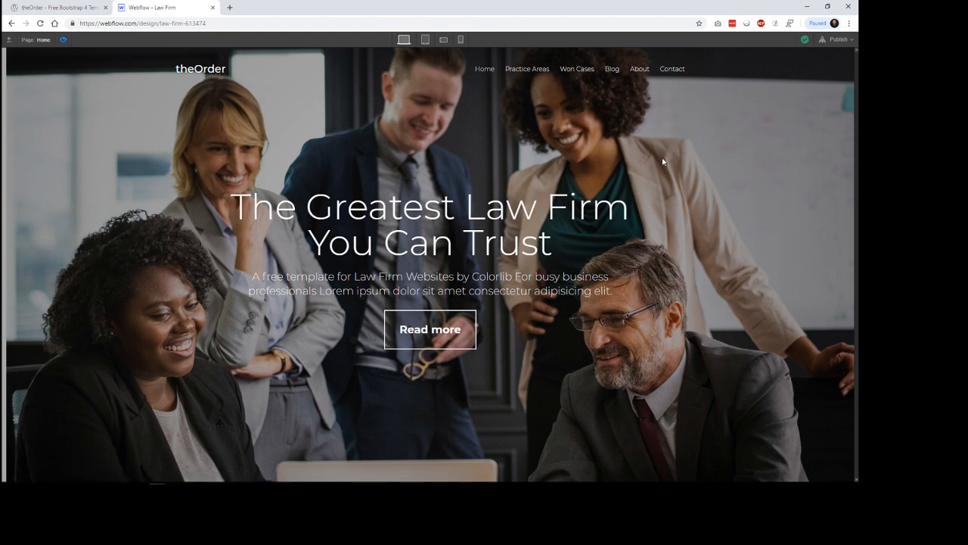
click(28, 7)
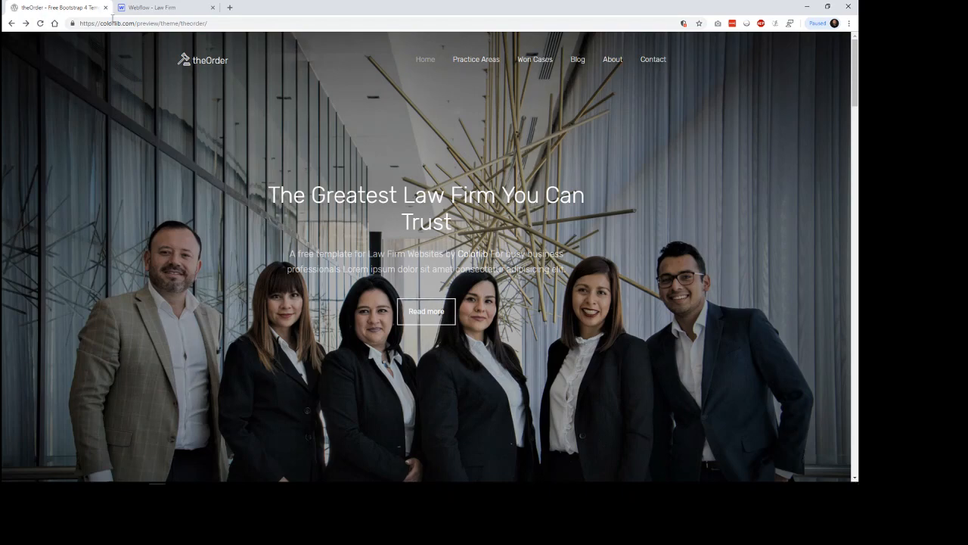
click(189, 9)
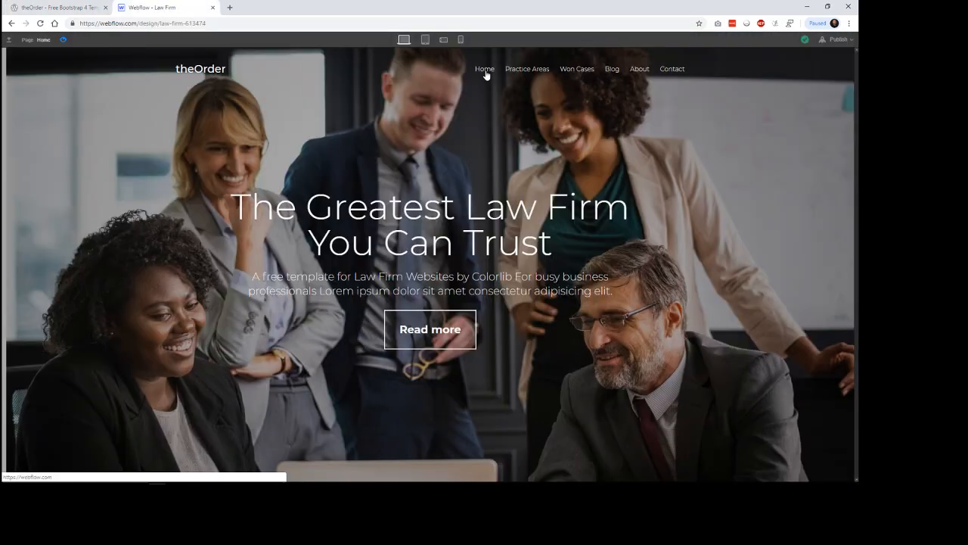
key(ctrl+shift+p)
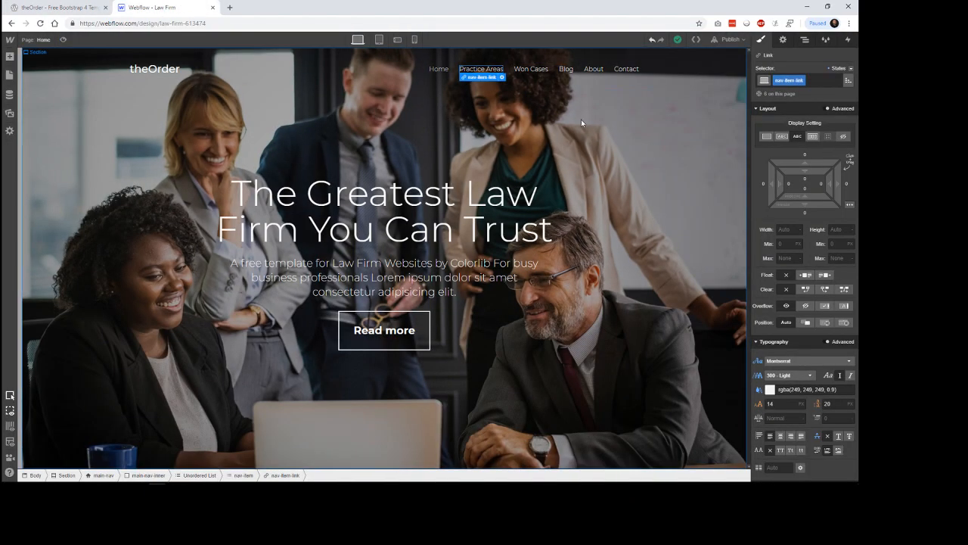
Set the nav-item-link font size to 16 px using the Blog link
click(571, 67)
scroll(822, 385, down, 3)
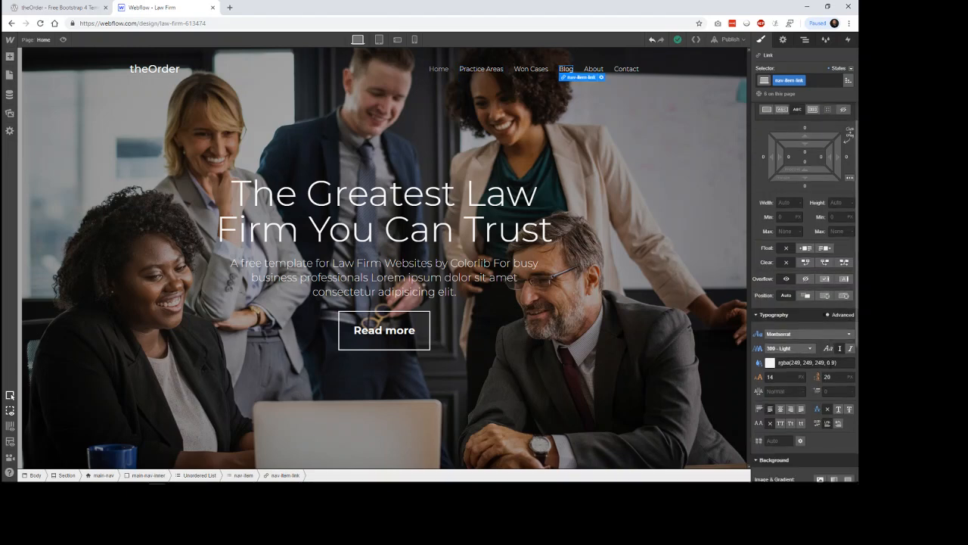
click(770, 269)
drag(773, 269, 756, 274)
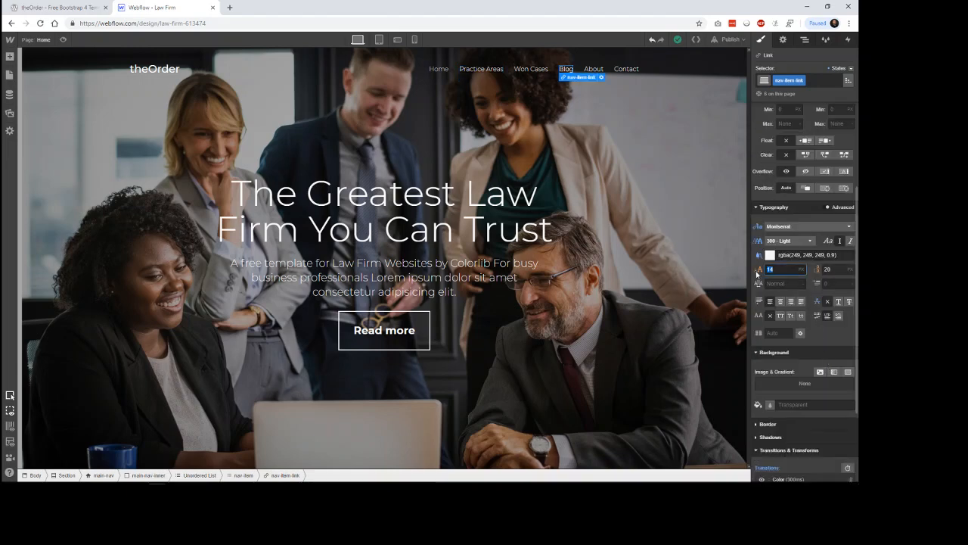
text(16)
key(Return)
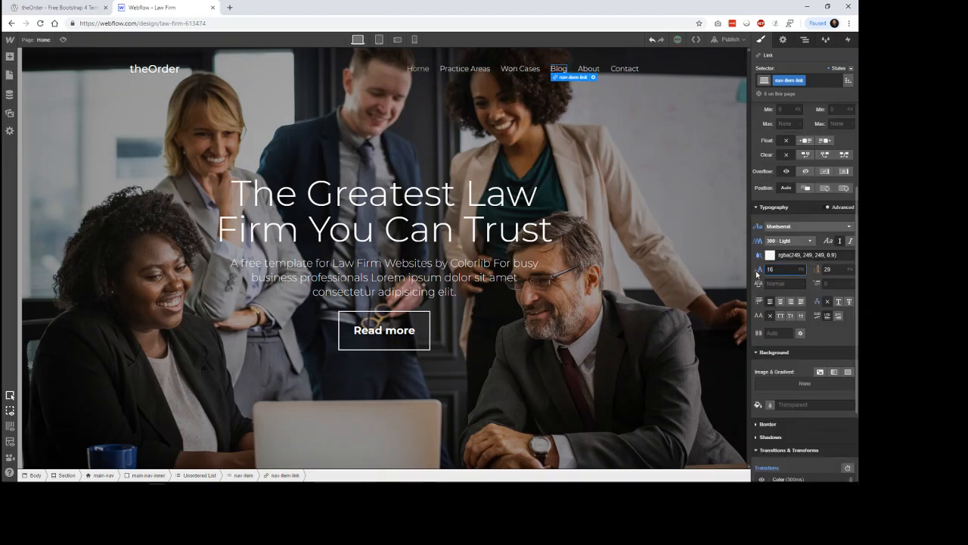
Preview the page to examine the hero text, logo and navigation links, and return to the editing view
click(65, 40)
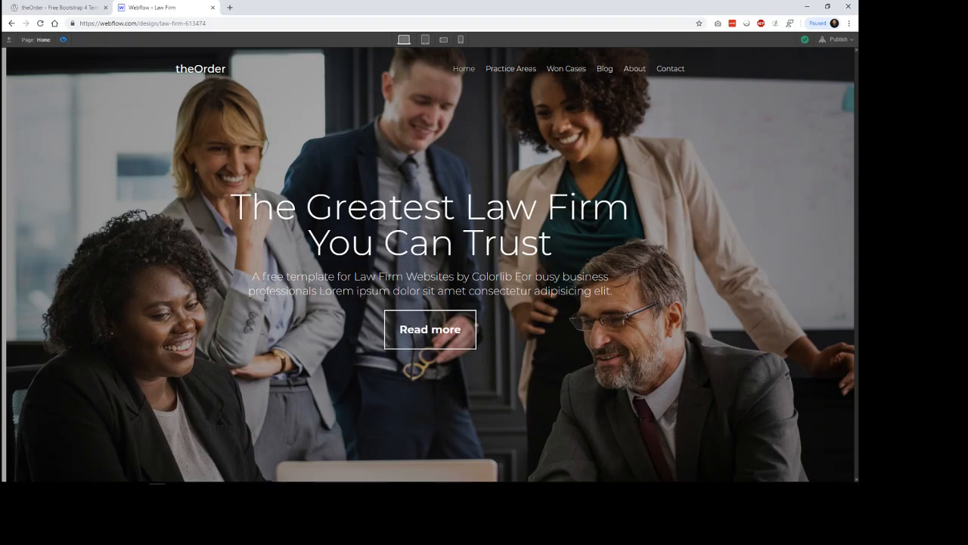
drag(368, 206, 627, 349)
click(775, 386)
drag(649, 69, 240, 68)
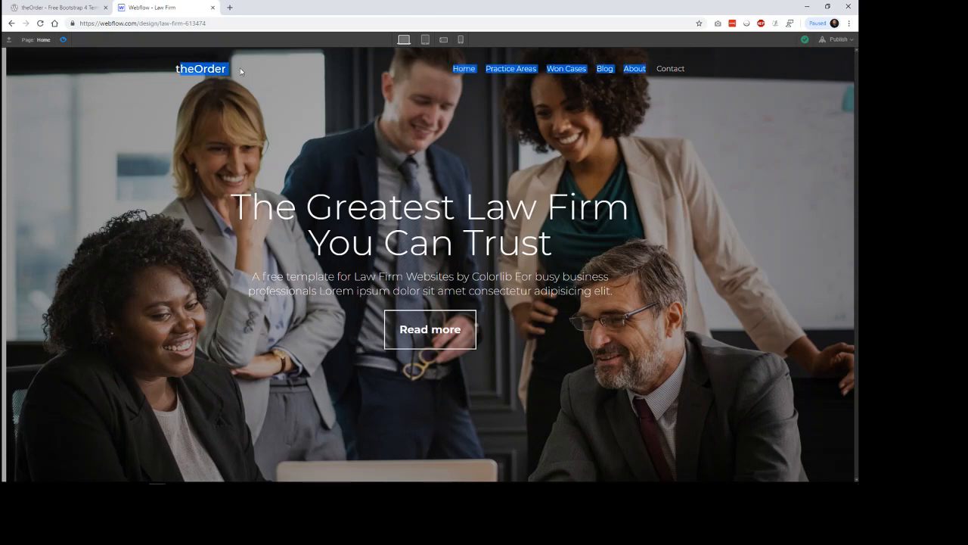
click(368, 182)
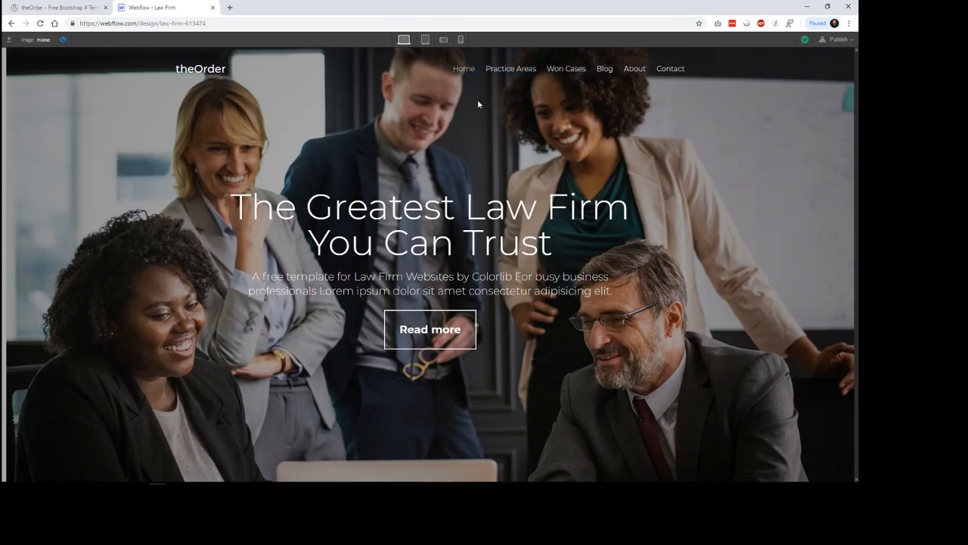
drag(228, 70, 186, 69)
click(387, 116)
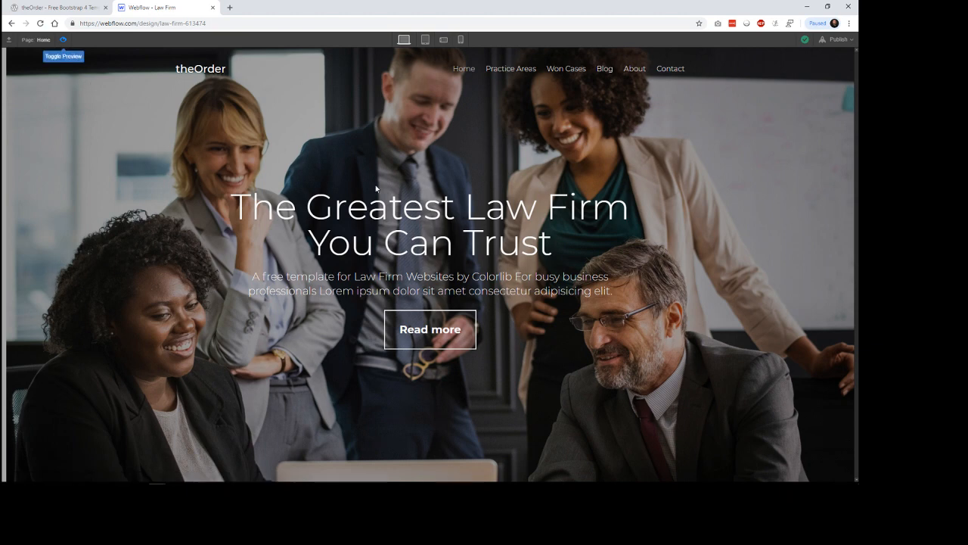
key(ctrl+shift+p)
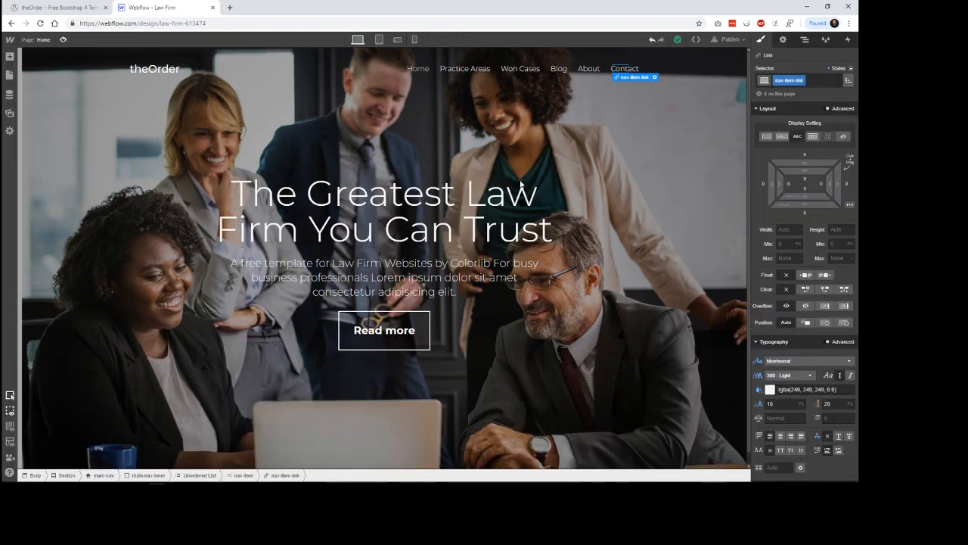
Select the hero section and review the theOrder reference template before returning to the Webflow project
click(654, 168)
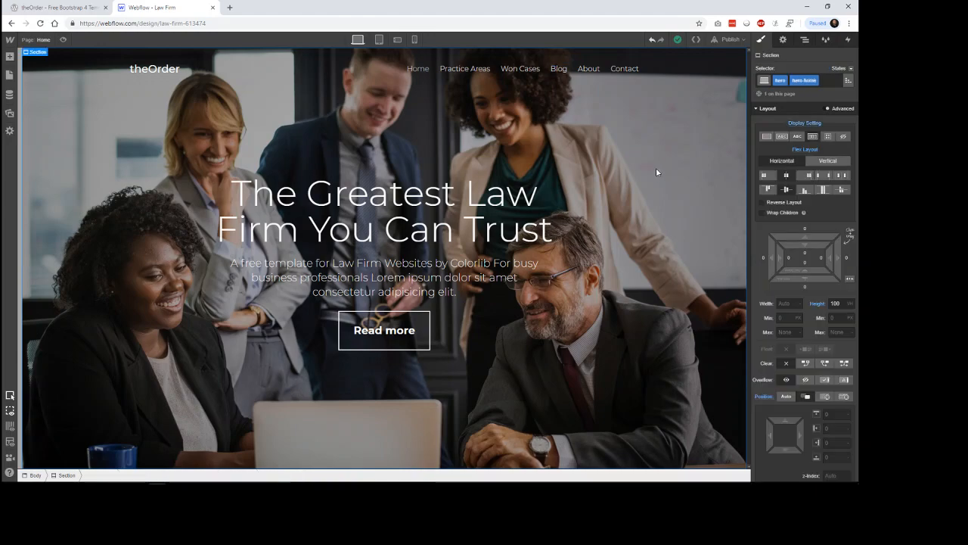
click(51, 9)
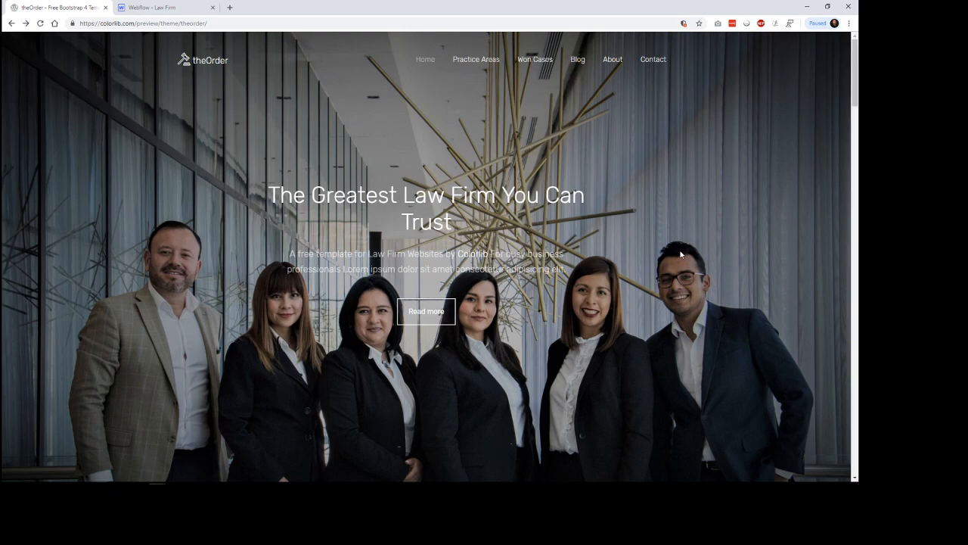
click(166, 9)
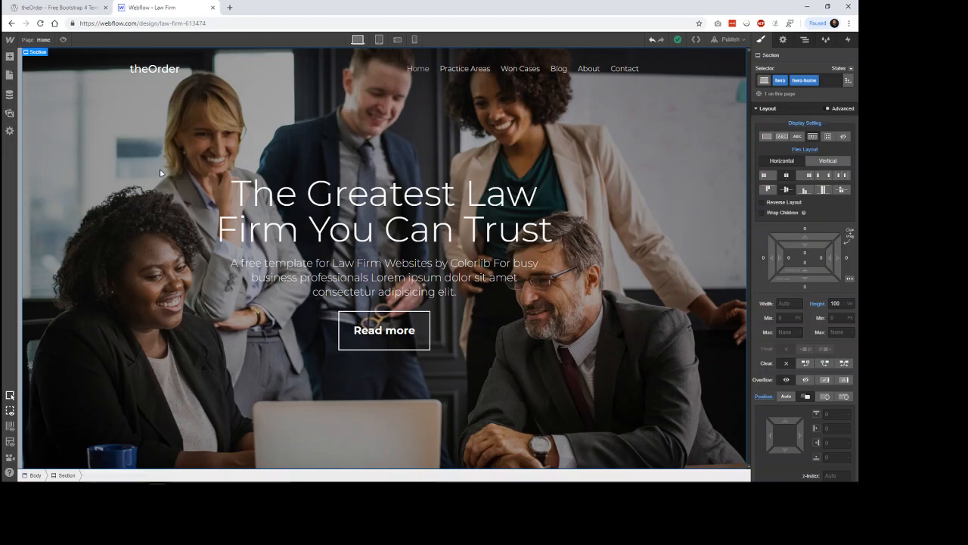
Browse the list of built-in video tutorials and close it
mouse_move(9, 471)
click(42, 457)
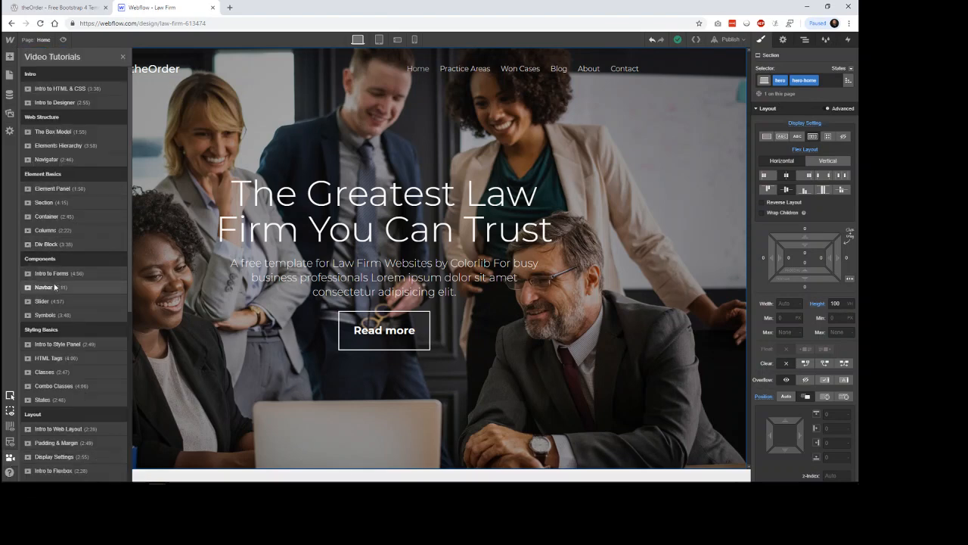
scroll(53, 288, down, 4)
scroll(53, 292, up, 4)
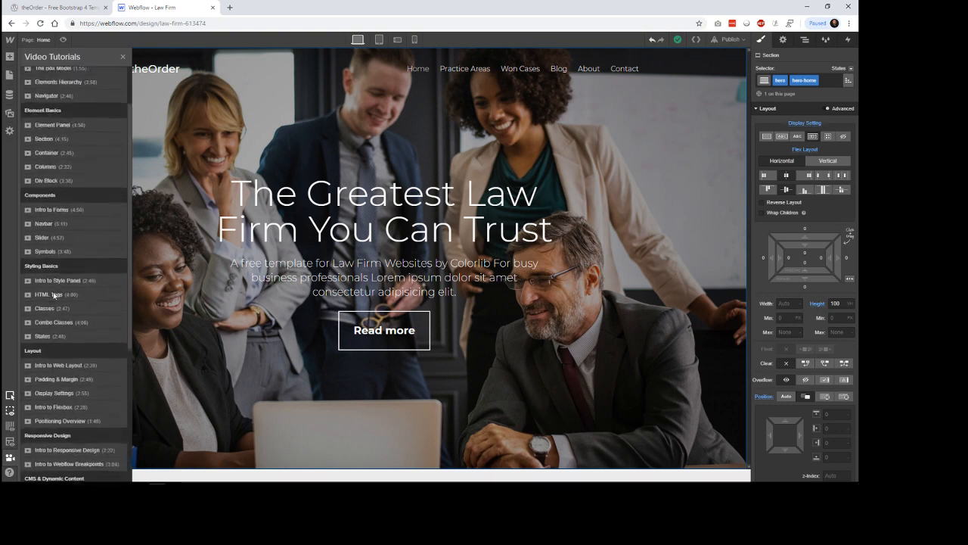
click(203, 383)
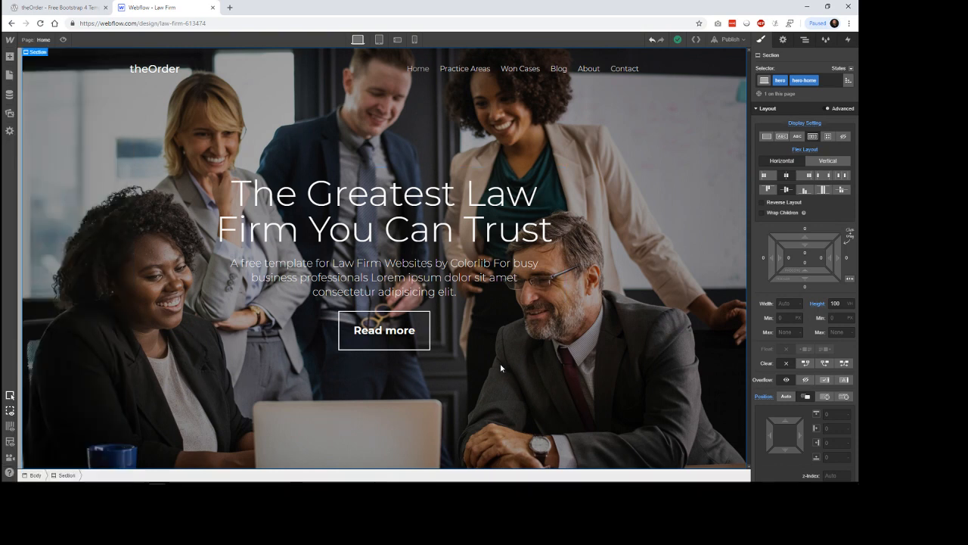